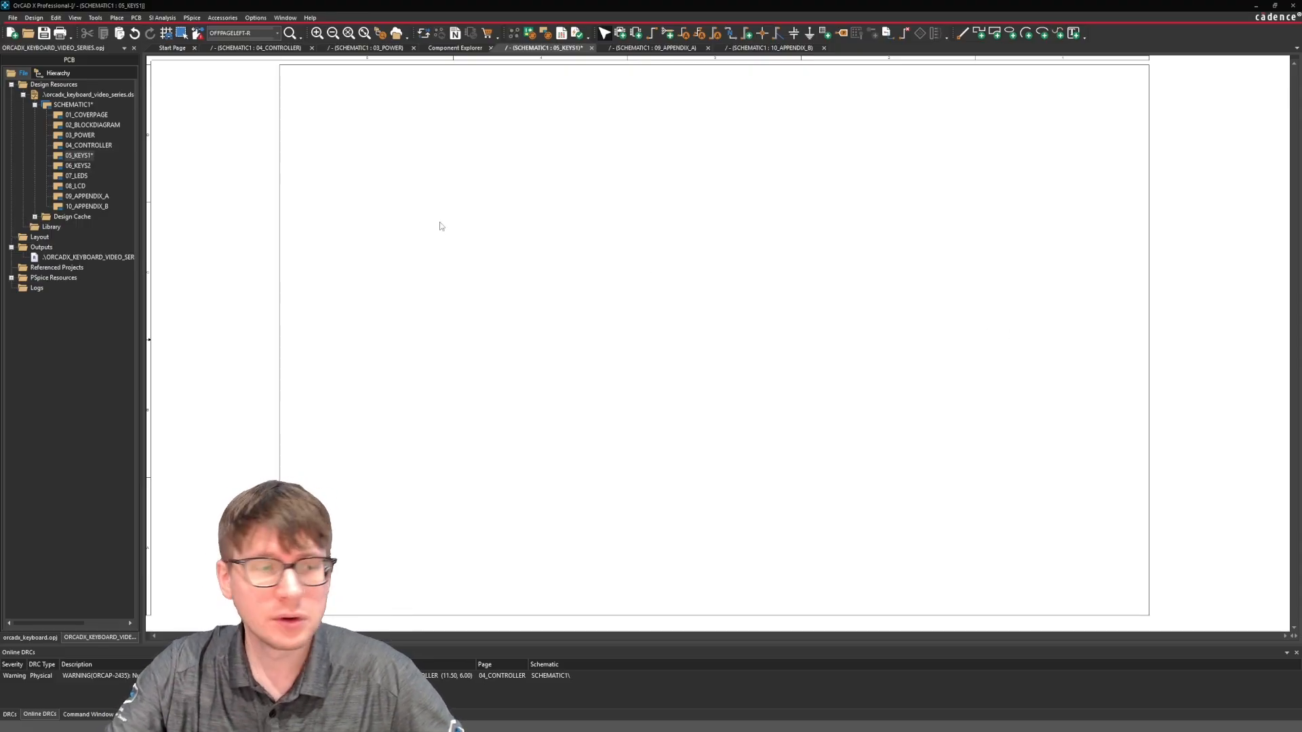
Open the 10_APPENDIX_B schematic page and examine switches SW1 to SW3 and the rest of the first 3×3 key matrix.
{"action": "double_click", "coordinate": [87, 206]}
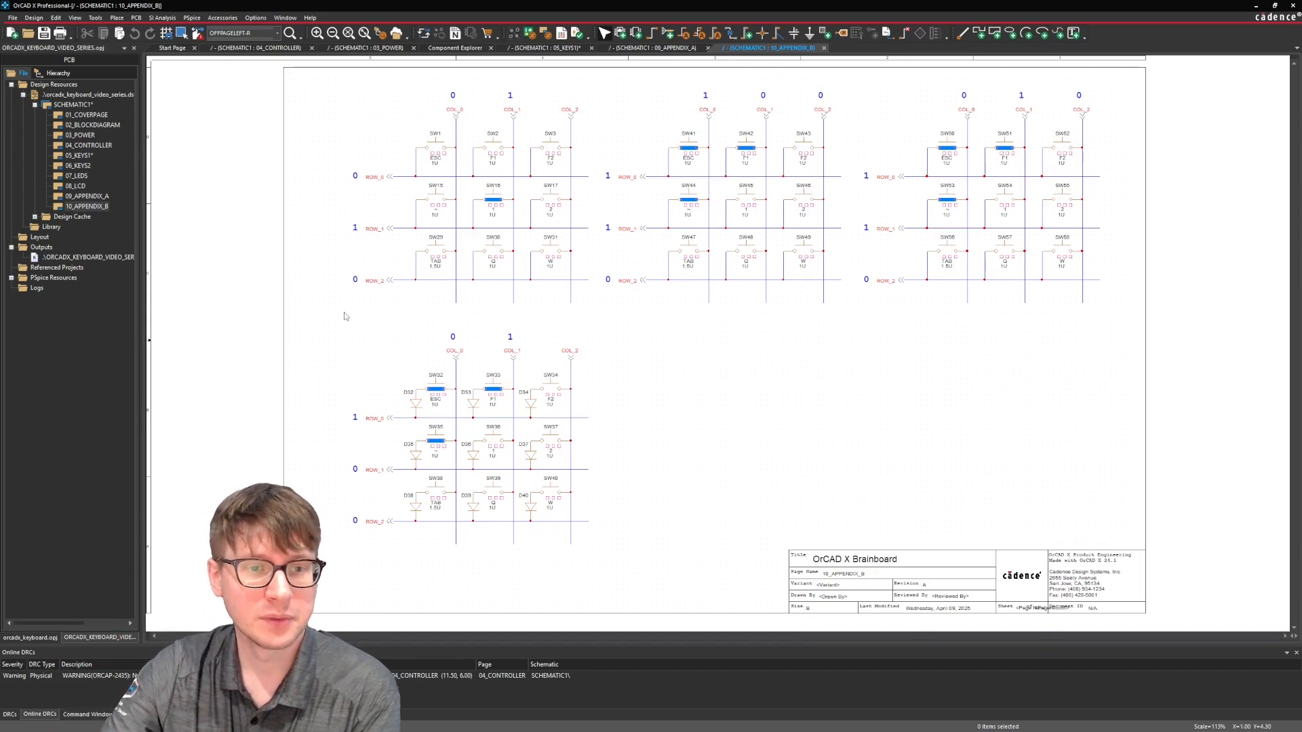
{"action": "left_click_drag", "start_coordinate": [335, 320], "coordinate": [602, 81]}
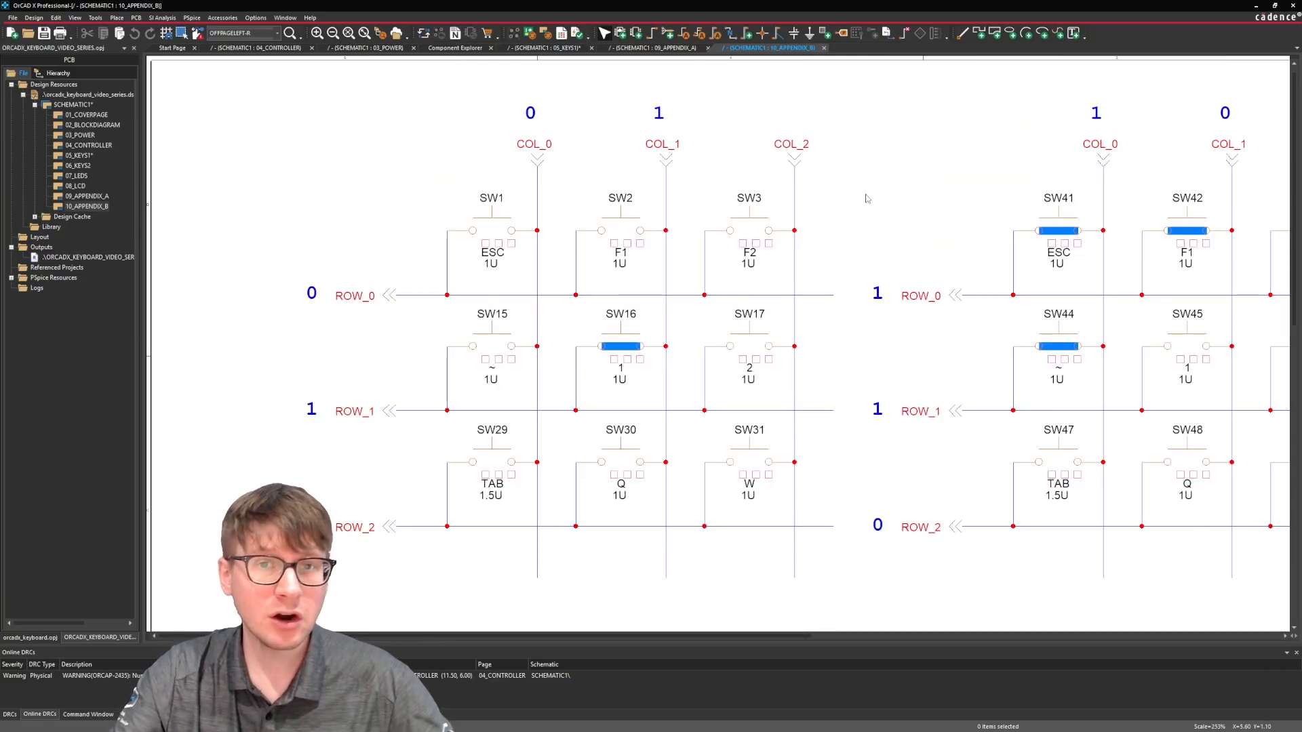
{"action": "left_click", "coordinate": [505, 229]}
{"action": "left_click", "coordinate": [621, 231]}
{"action": "left_click", "coordinate": [766, 232]}
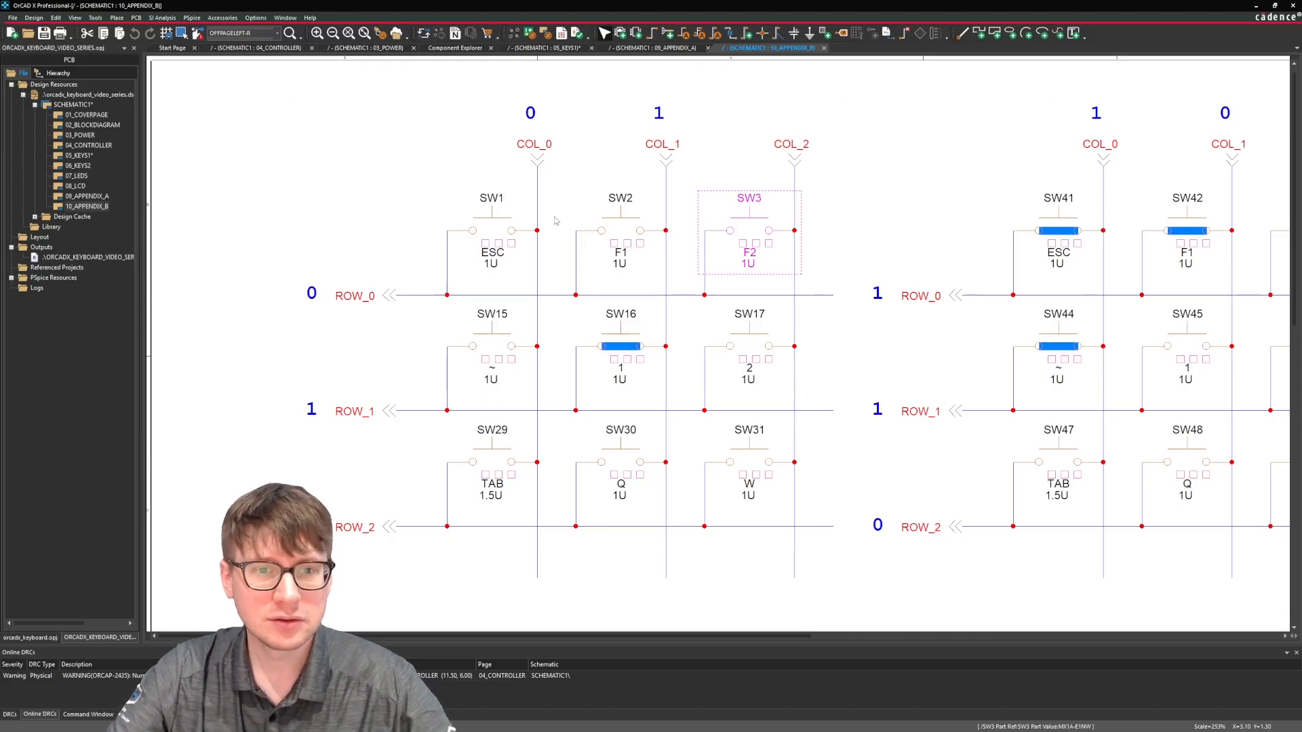
{"action": "left_click", "coordinate": [423, 229]}
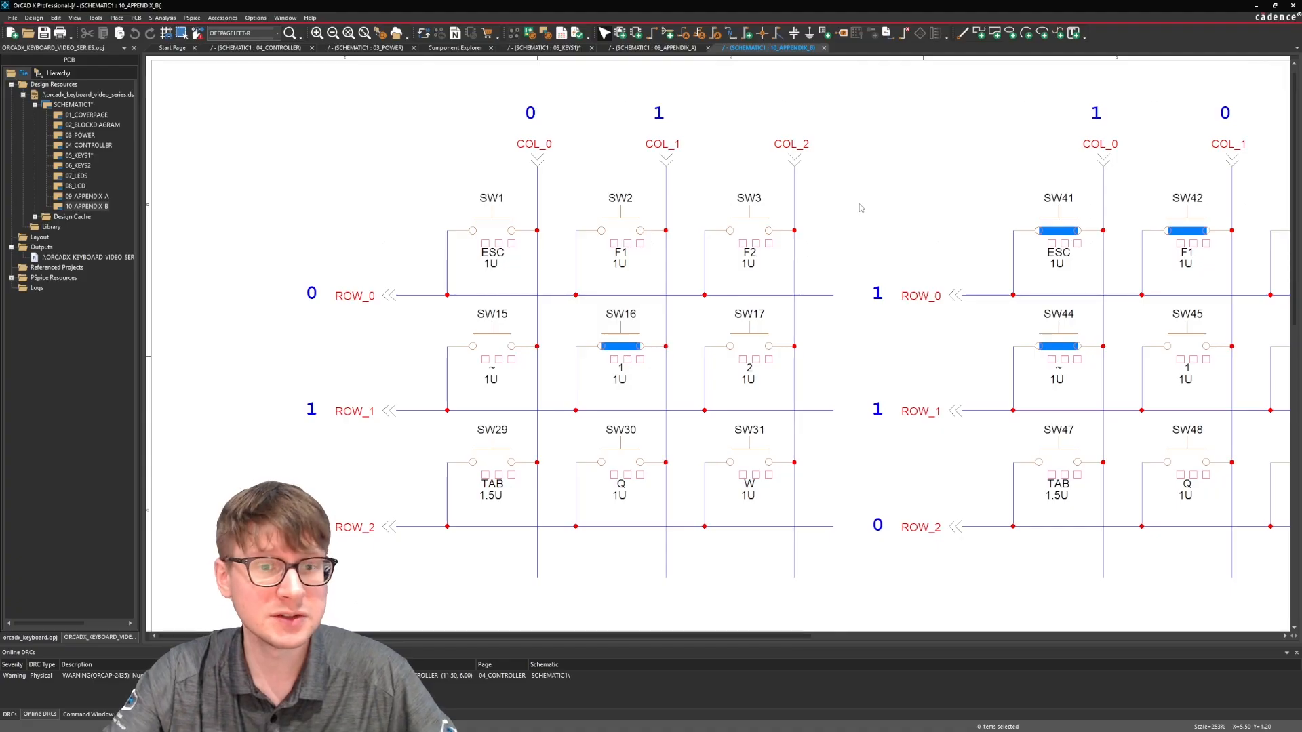
{"action": "left_click_drag", "start_coordinate": [421, 181], "coordinate": [822, 554]}
{"action": "left_click", "coordinate": [836, 570]}
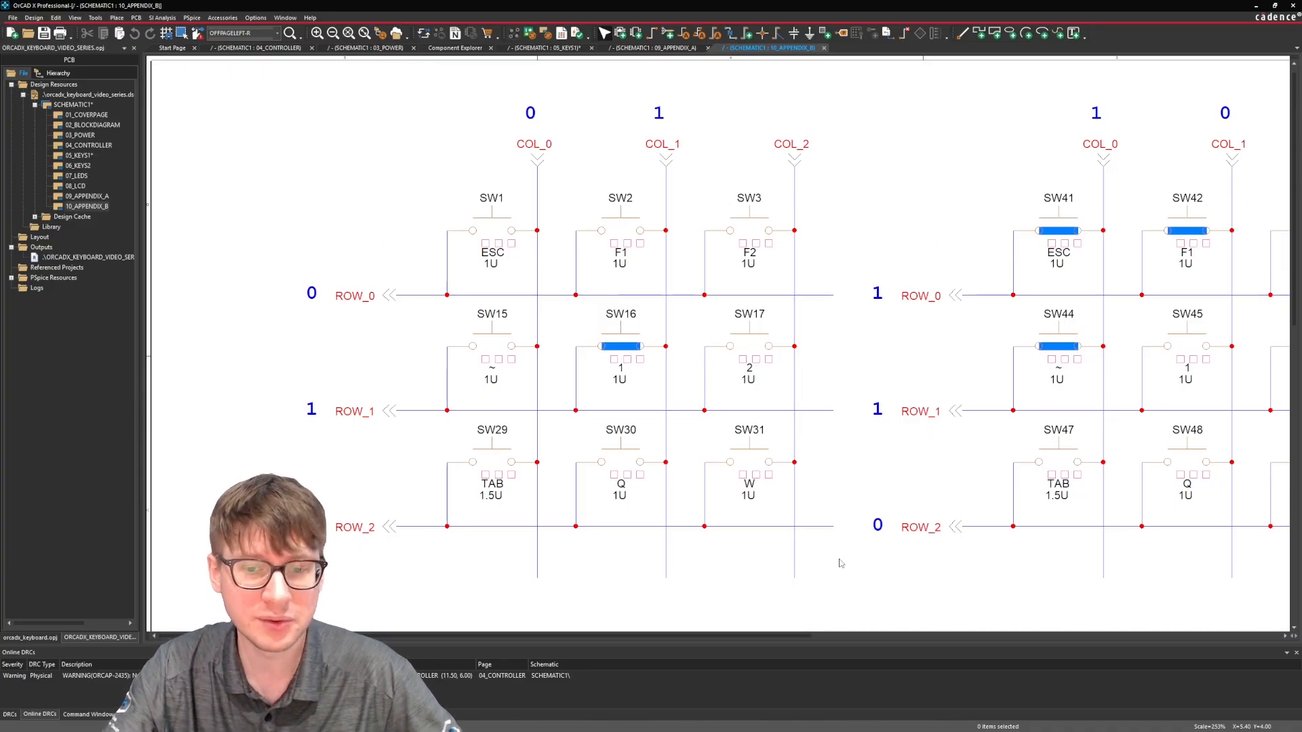
Open the 04_CONTROLLER schematic page and examine the GPIO pins of controller U1.
{"action": "double_click", "coordinate": [88, 145]}
{"action": "middle_click_drag", "start_coordinate": [857, 259], "coordinate": [1060, 340]}
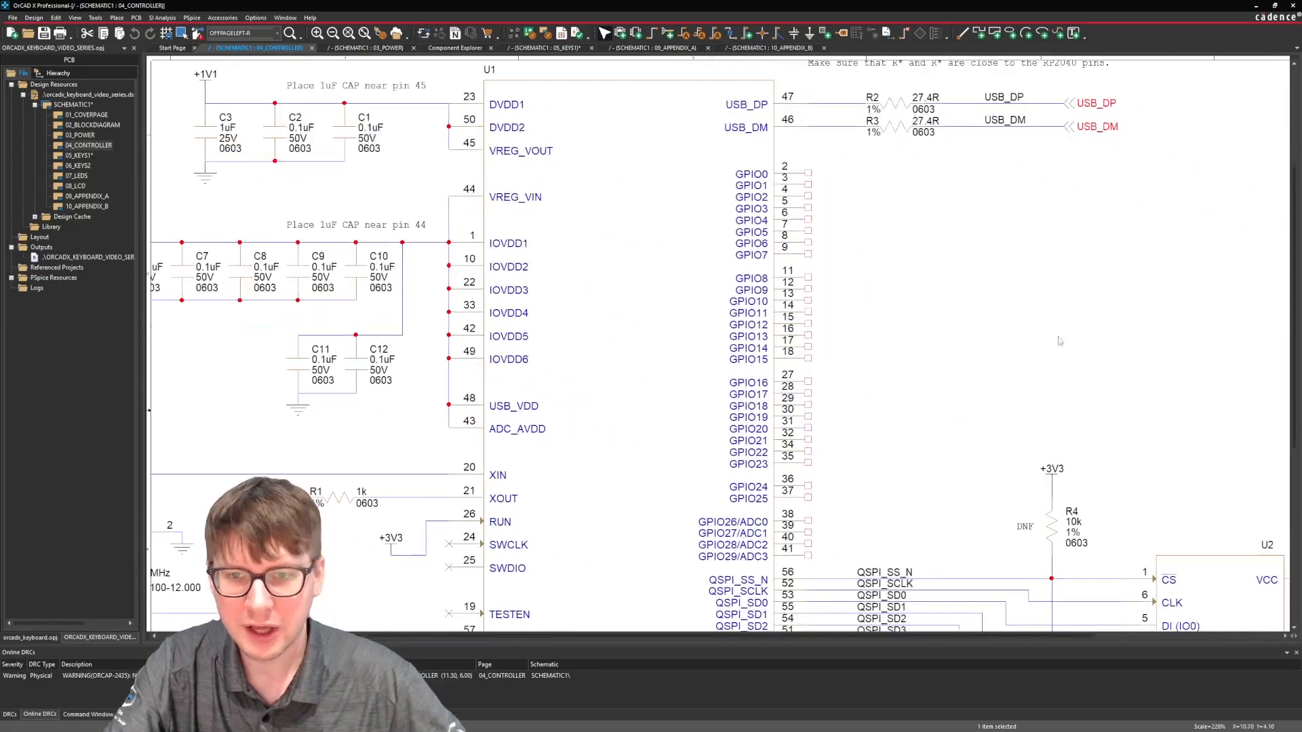
{"action": "left_click", "coordinate": [807, 170]}
{"action": "left_click_drag", "start_coordinate": [808, 162], "coordinate": [885, 454]}
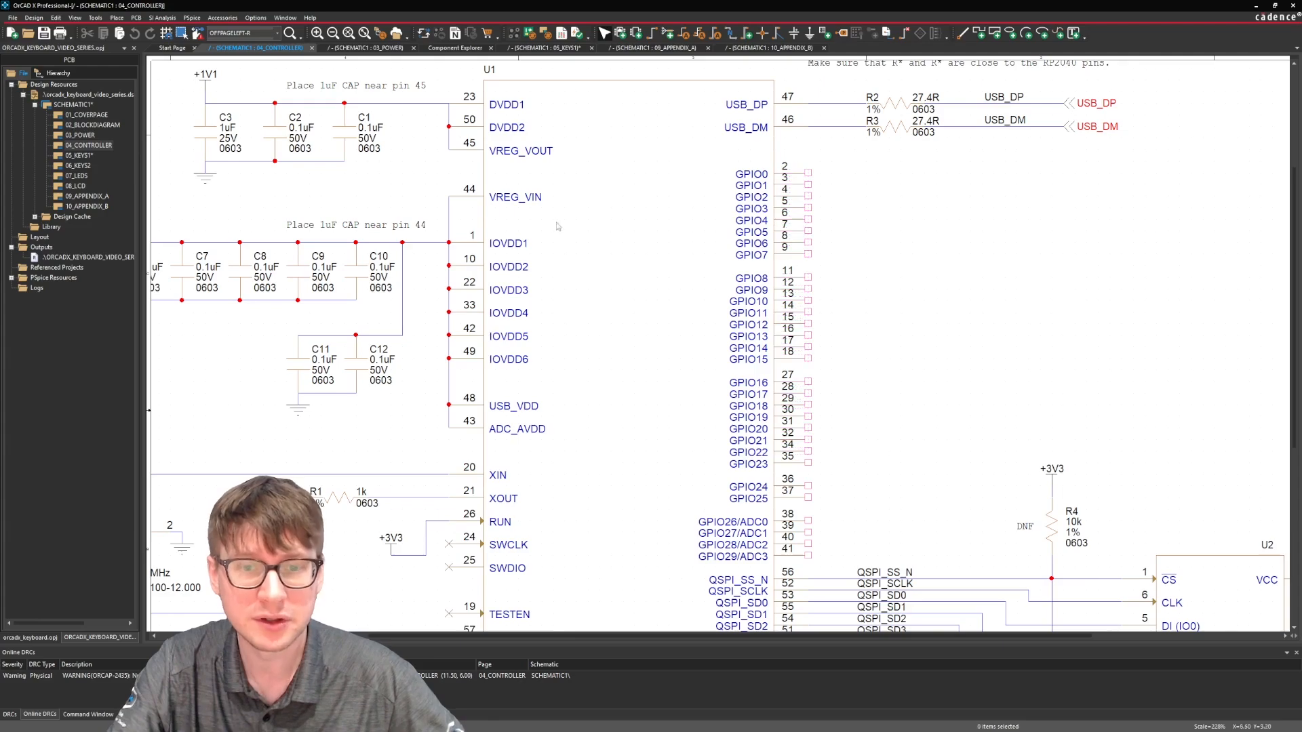
Return to the 10_APPENDIX_B page and copy the 0 label above COL_0 to above COL_2 in the first key matrix.
{"action": "double_click", "coordinate": [88, 159]}
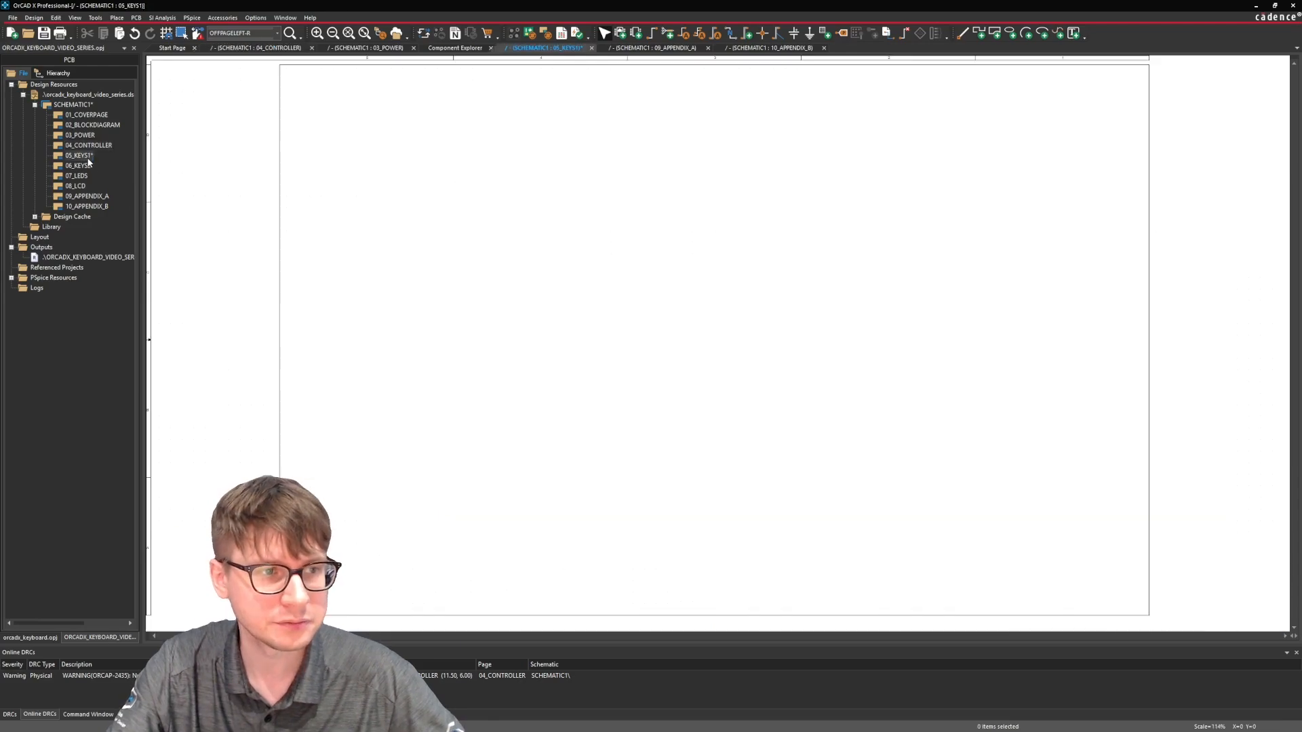
{"action": "double_click", "coordinate": [86, 196]}
{"action": "double_click", "coordinate": [87, 206]}
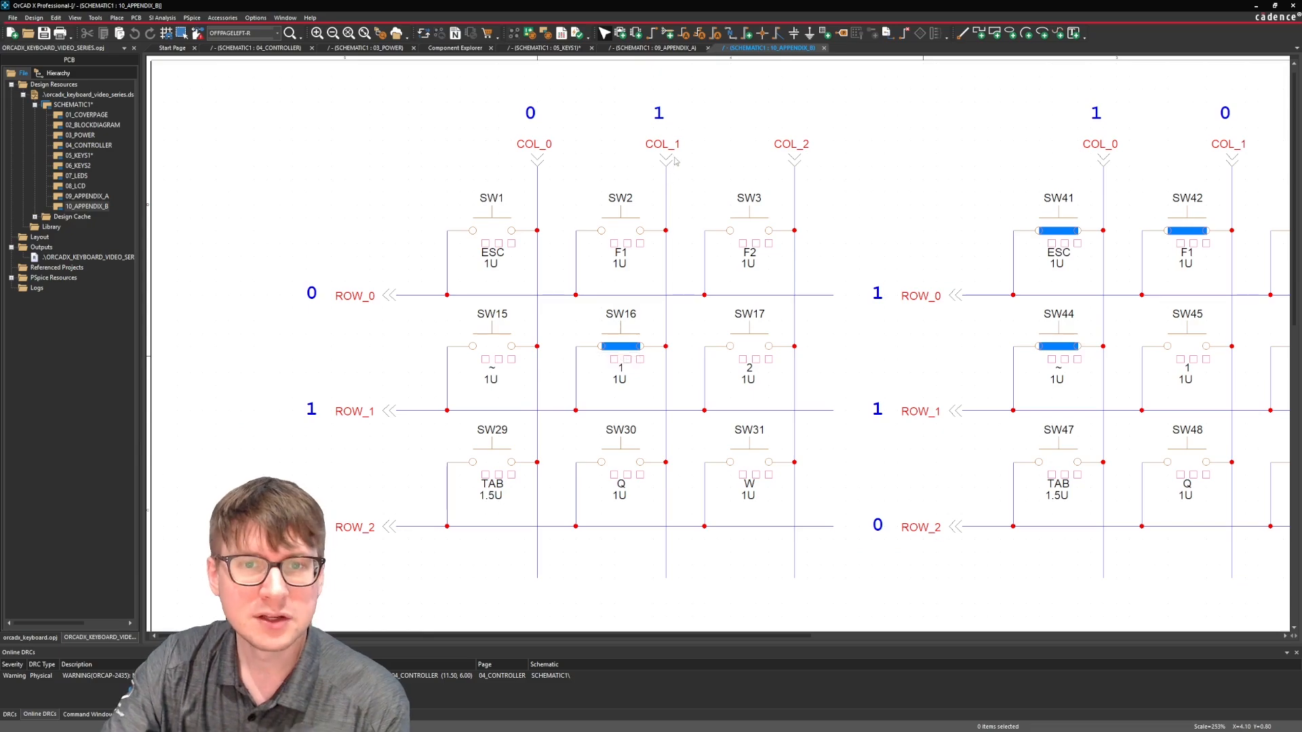
{"action": "left_click", "coordinate": [529, 116]}
{"action": "key", "text": "ctrl+c"}
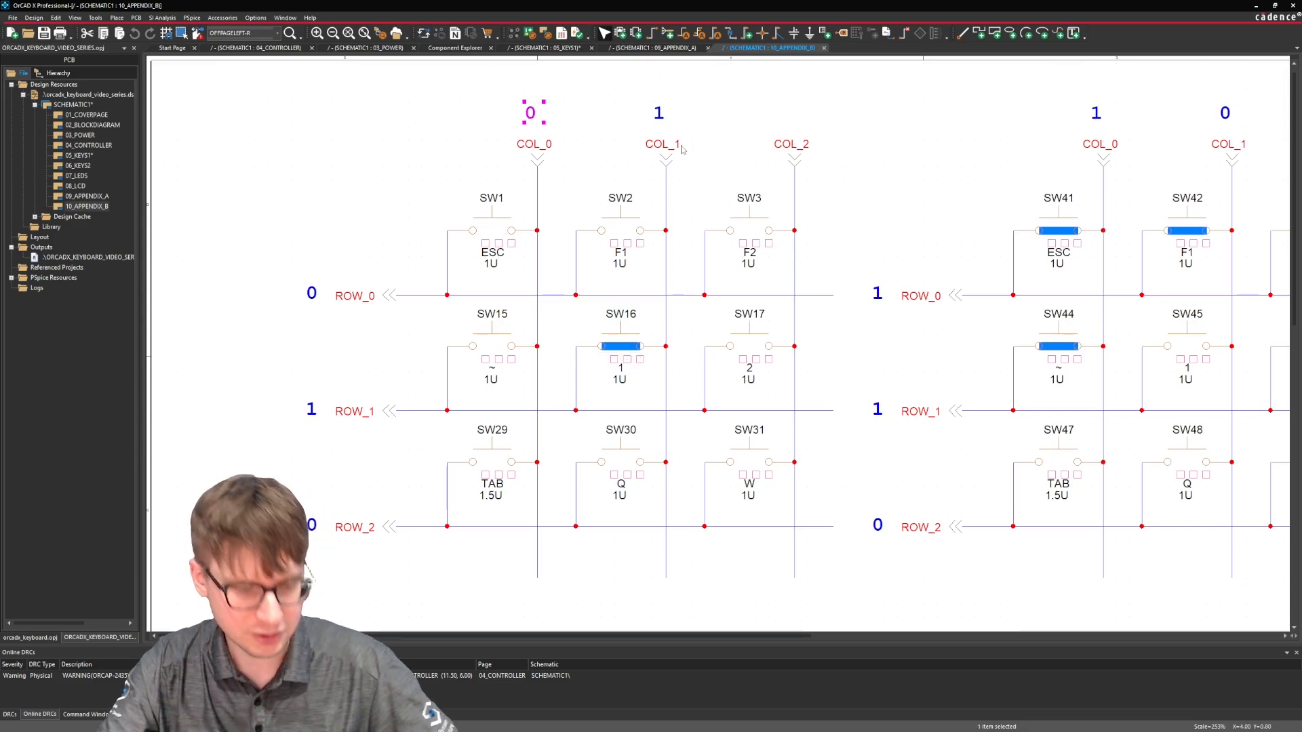
{"action": "key", "text": "ctrl+v"}
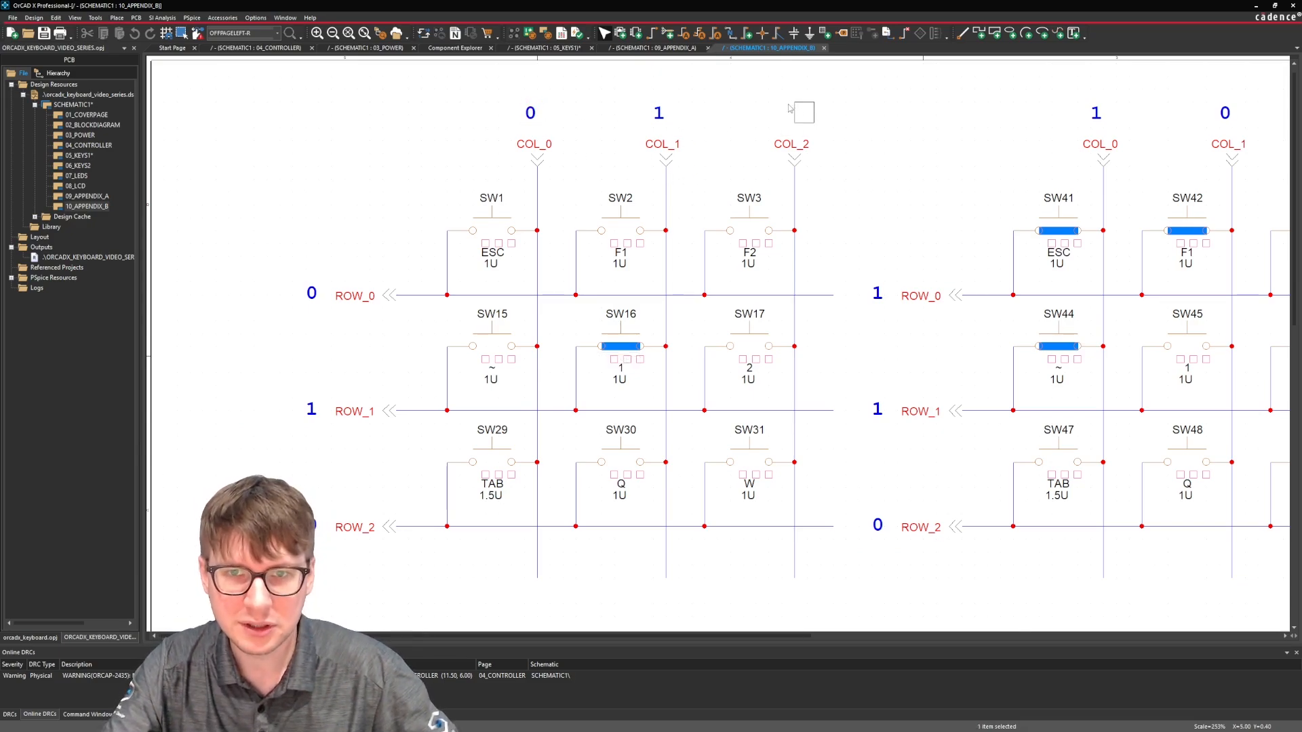
{"action": "left_click", "coordinate": [787, 120]}
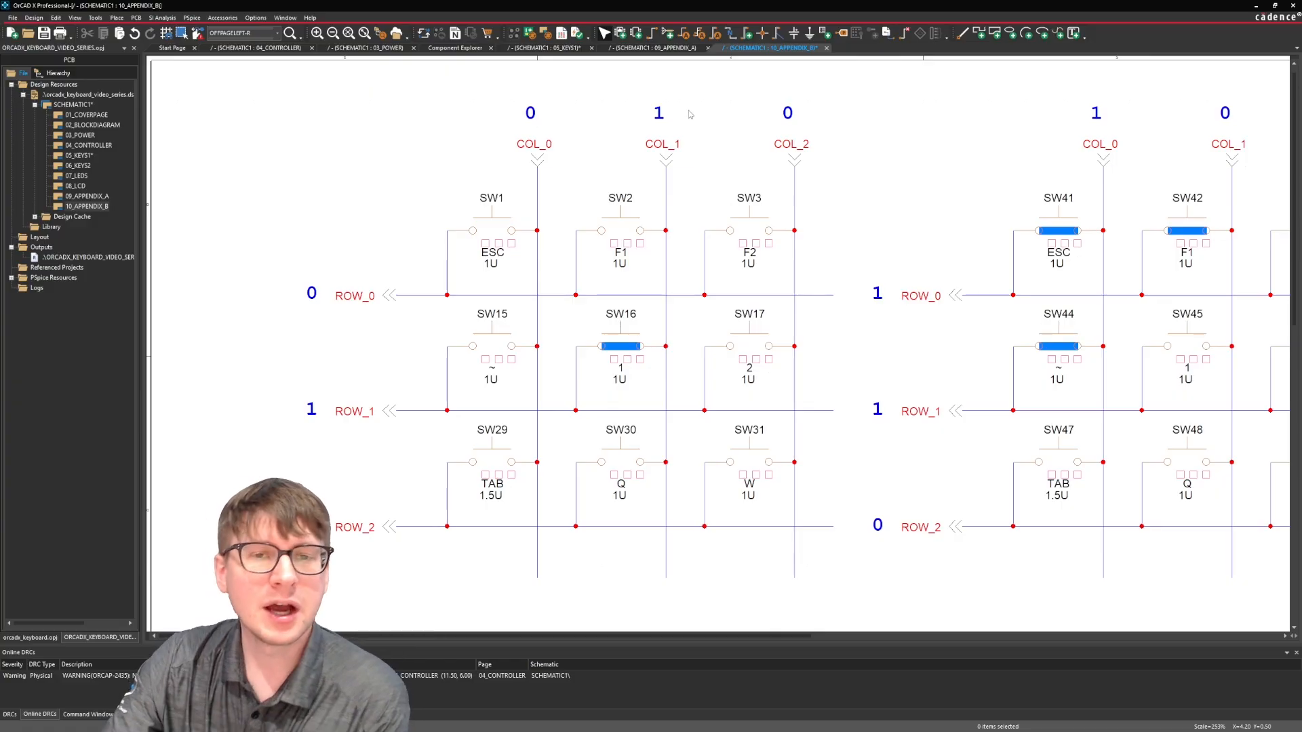
Examine the state label above COL_1 and the row connectors of the first key matrix.
{"action": "left_click_drag", "start_coordinate": [692, 102], "coordinate": [629, 131]}
{"action": "left_click", "coordinate": [633, 133]}
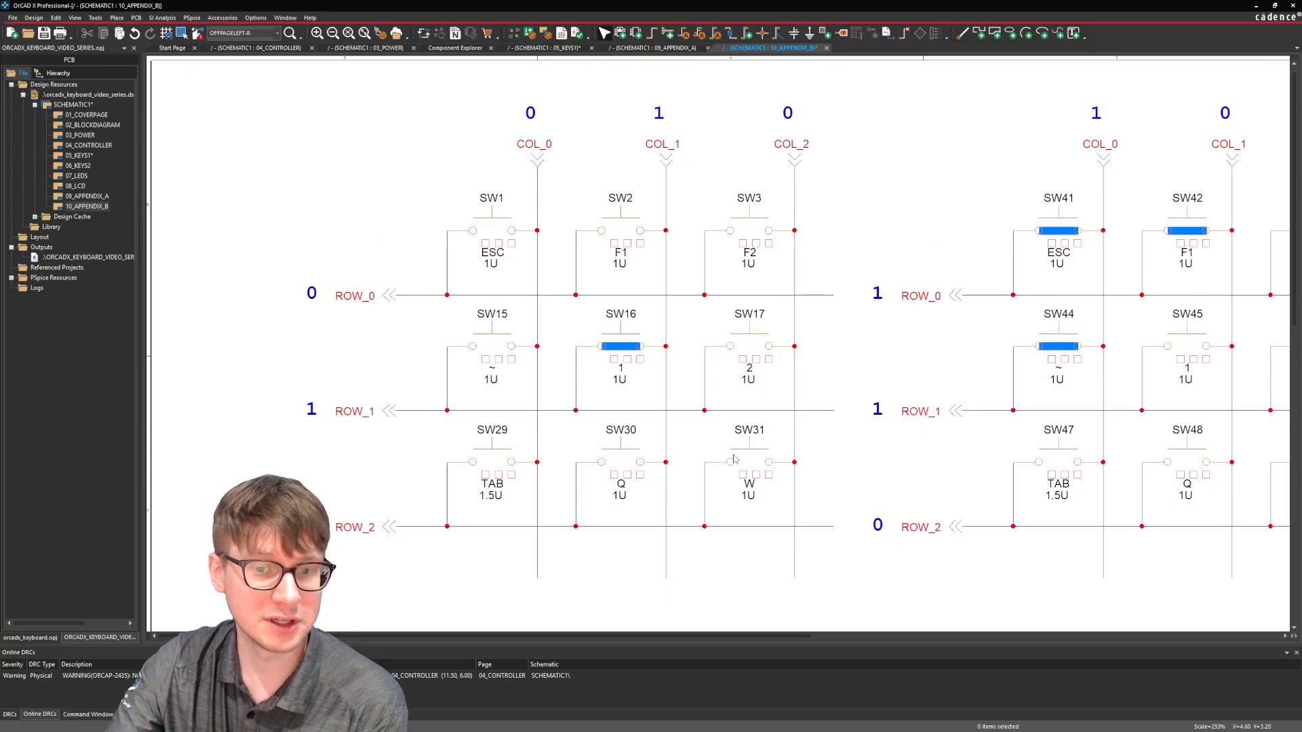
{"action": "left_click_drag", "start_coordinate": [358, 257], "coordinate": [399, 581]}
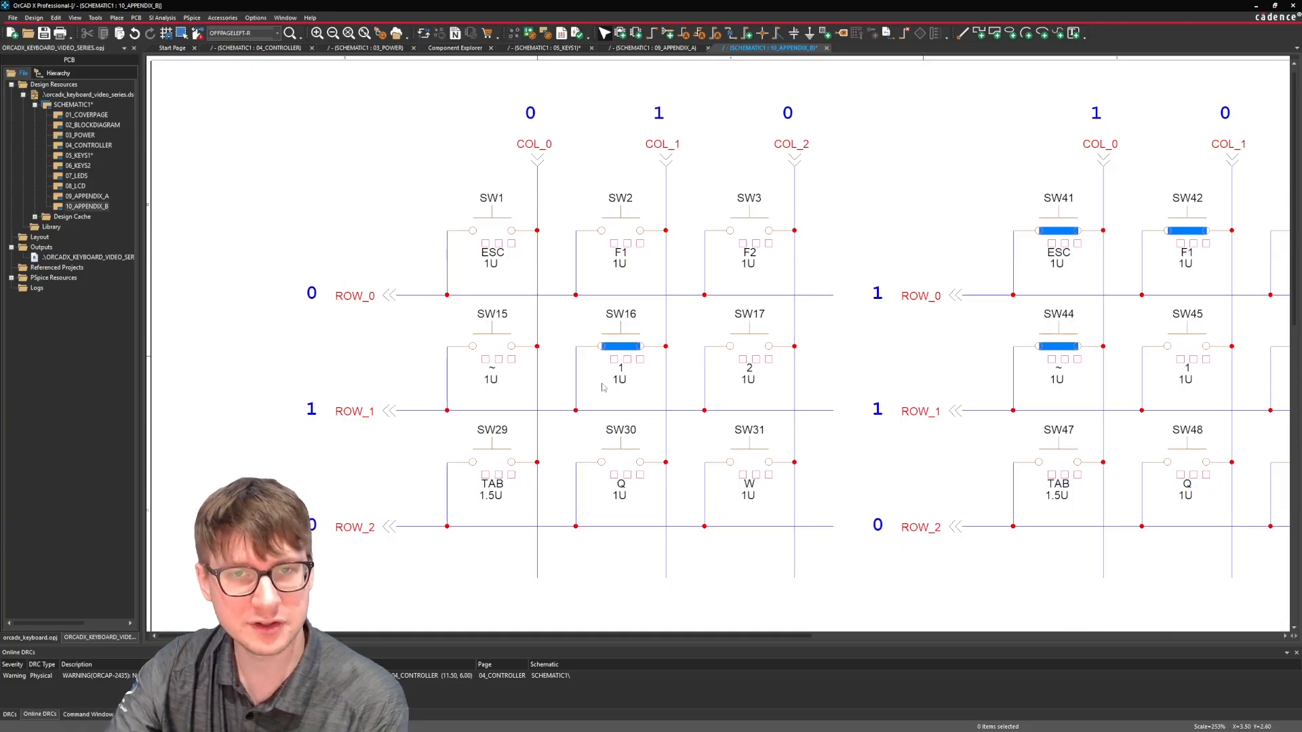
Examine the second and third key matrices, including the ROW_1 connector and state label of the third one.
{"action": "middle_click", "coordinate": [826, 351]}
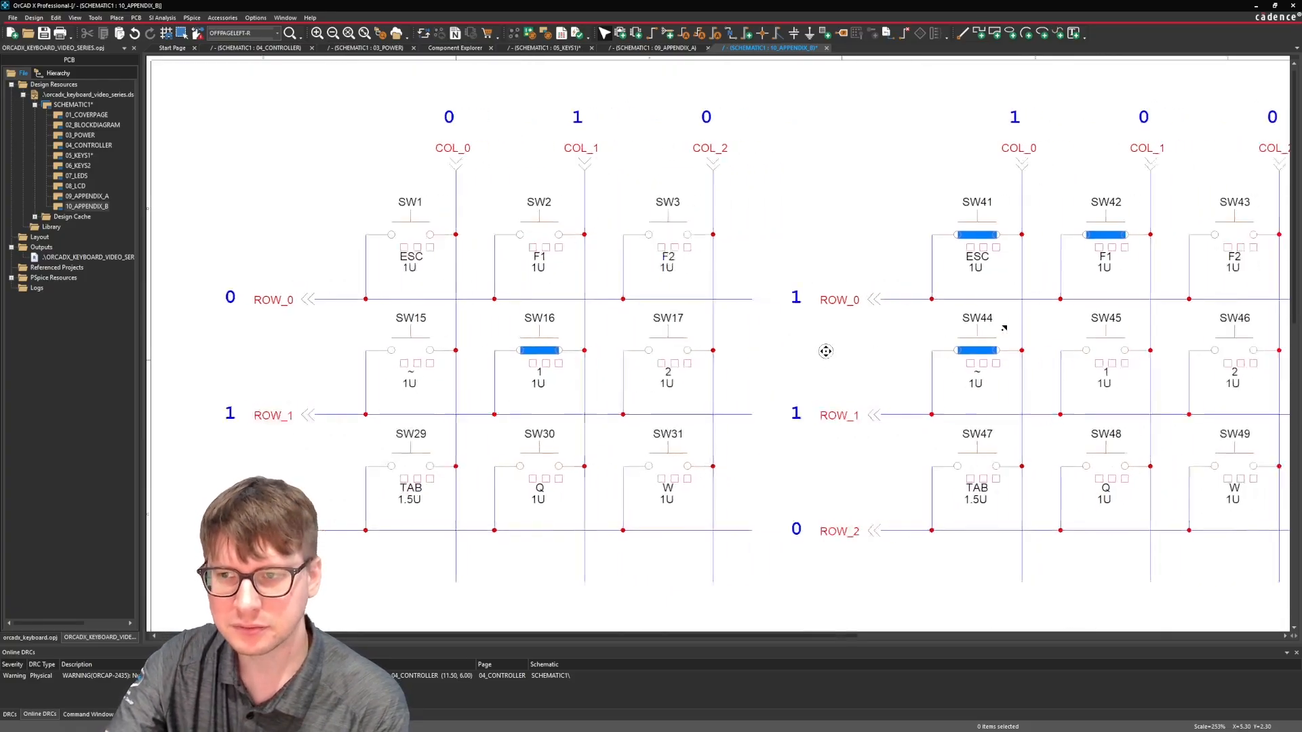
{"action": "middle_click", "coordinate": [1013, 330]}
{"action": "middle_click", "coordinate": [986, 347]}
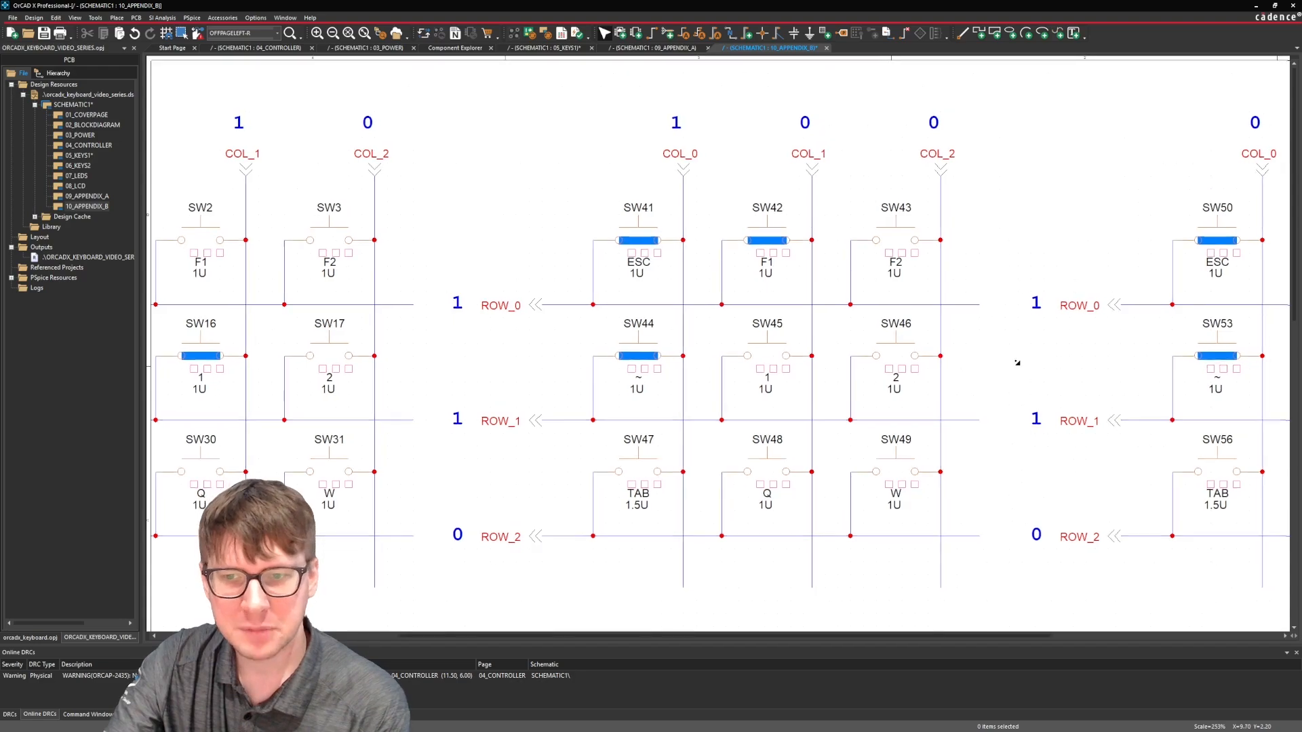
{"action": "middle_click", "coordinate": [1028, 375]}
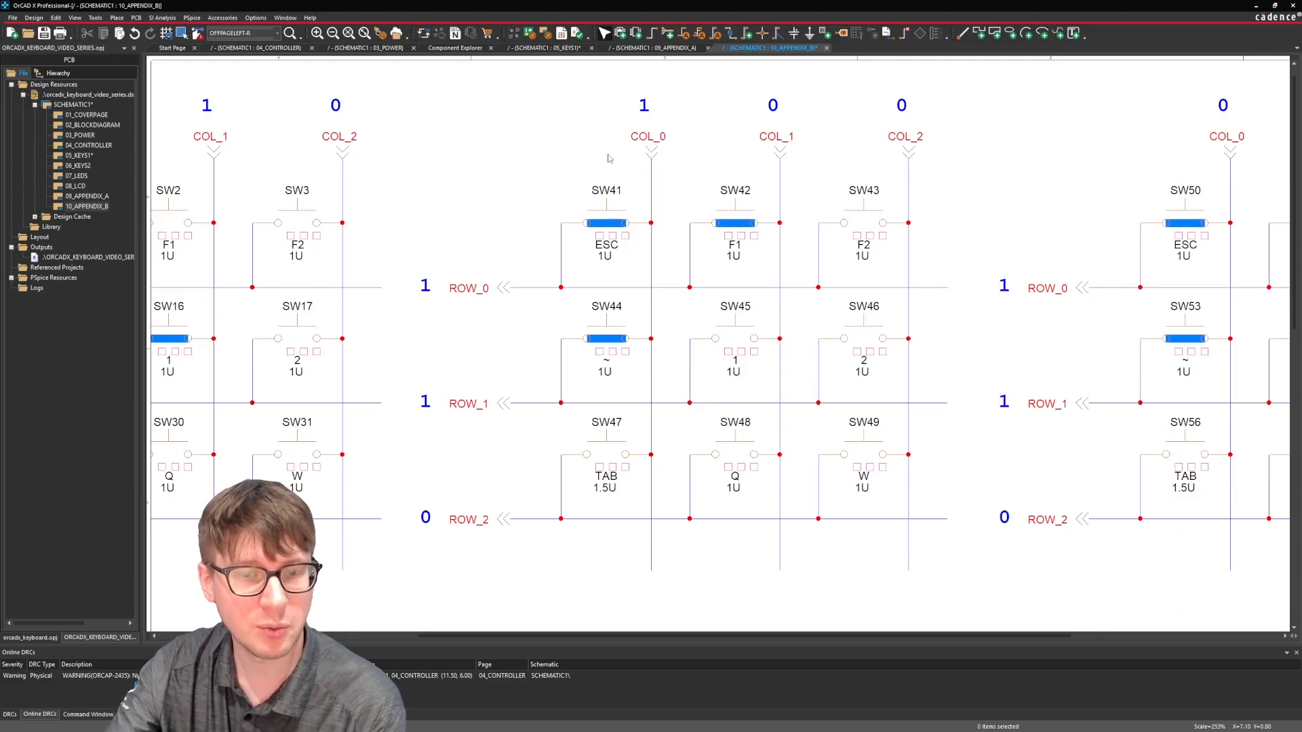
{"action": "scroll", "coordinate": [603, 157], "scroll_direction": "right", "scroll_amount": 2}
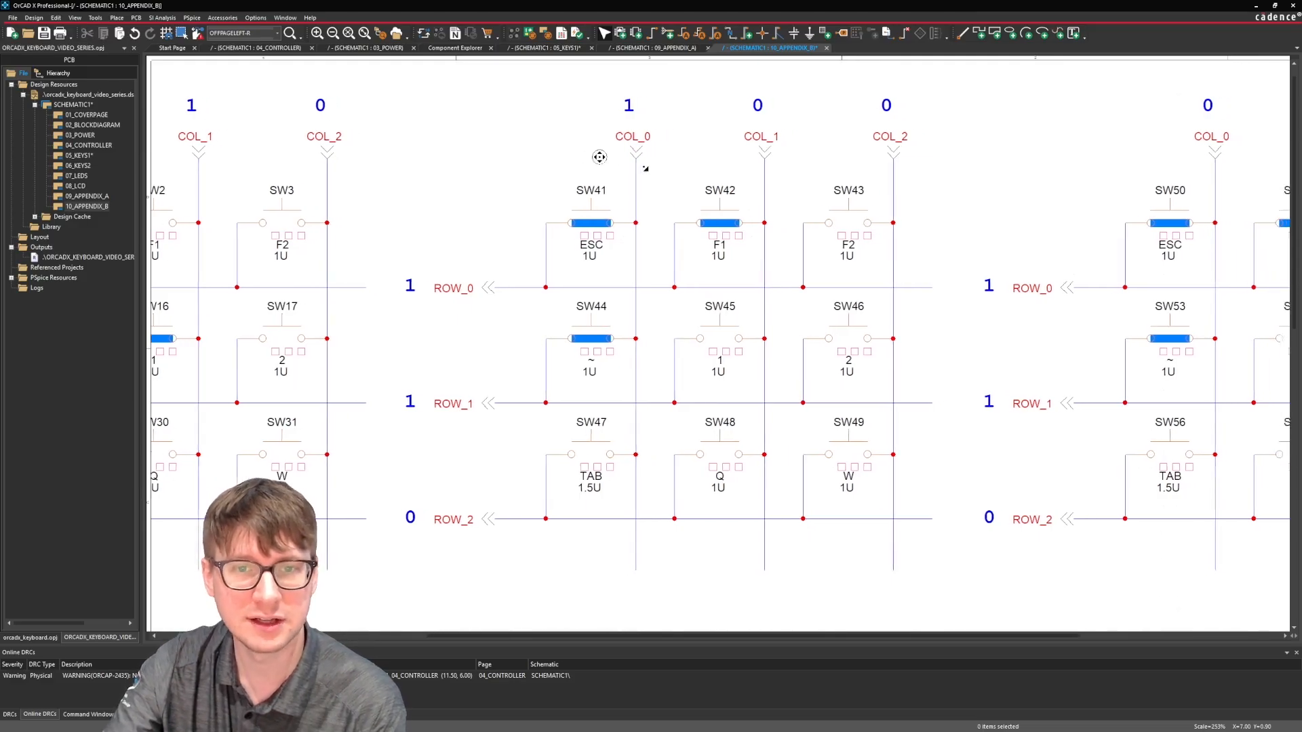
{"action": "middle_click", "coordinate": [659, 144]}
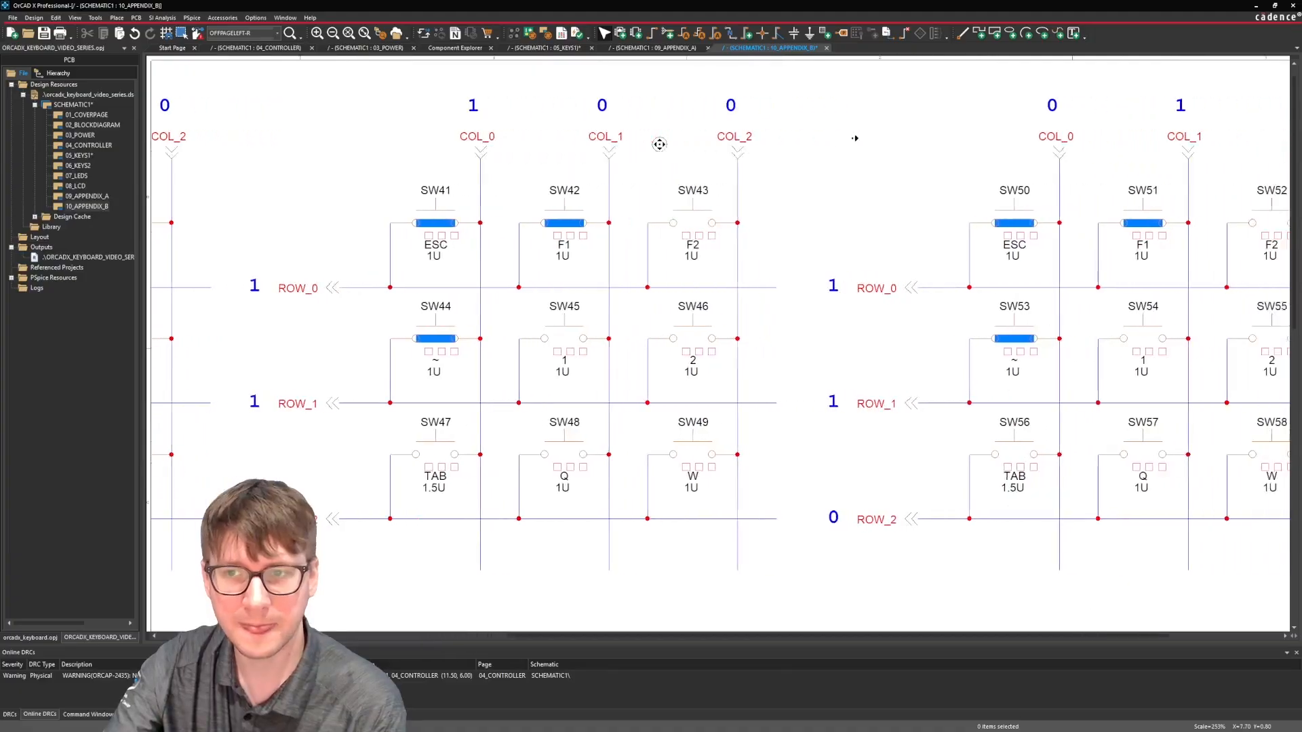
{"action": "middle_click", "coordinate": [891, 134]}
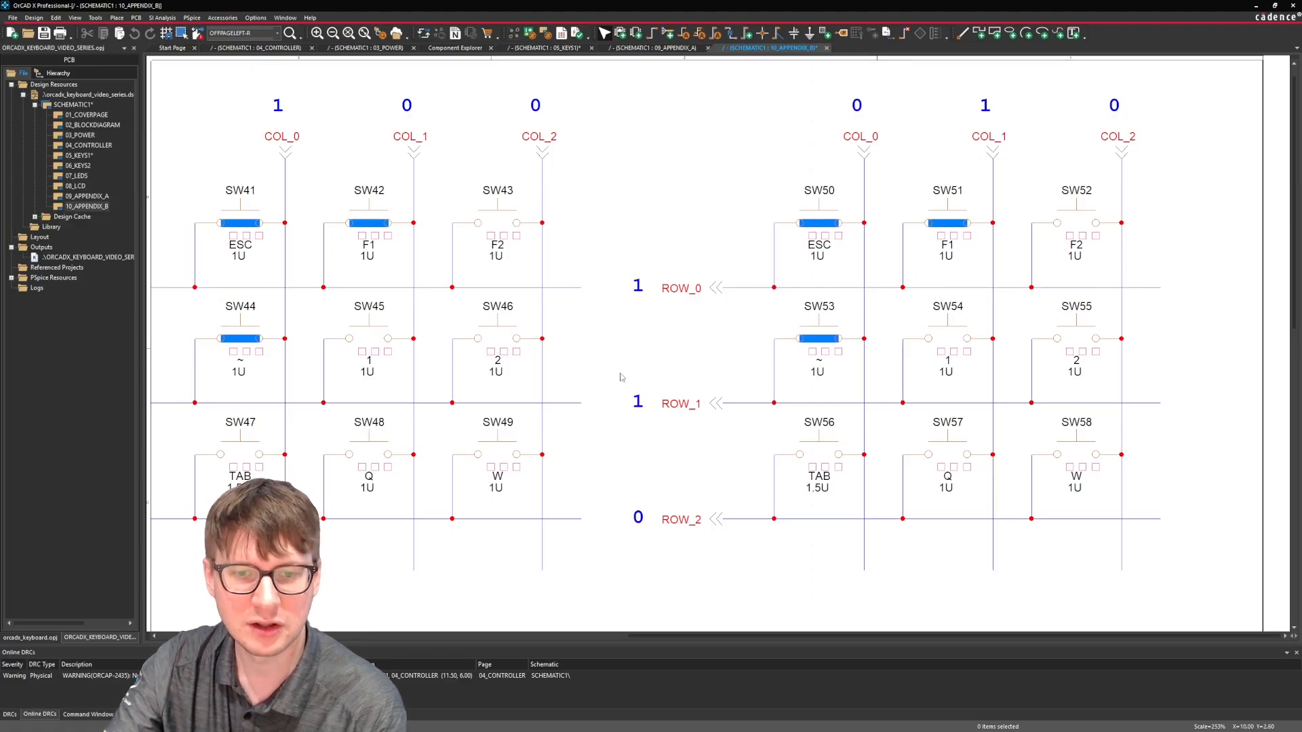
{"action": "left_click_drag", "start_coordinate": [619, 377], "coordinate": [735, 434]}
{"action": "left_click", "coordinate": [723, 448]}
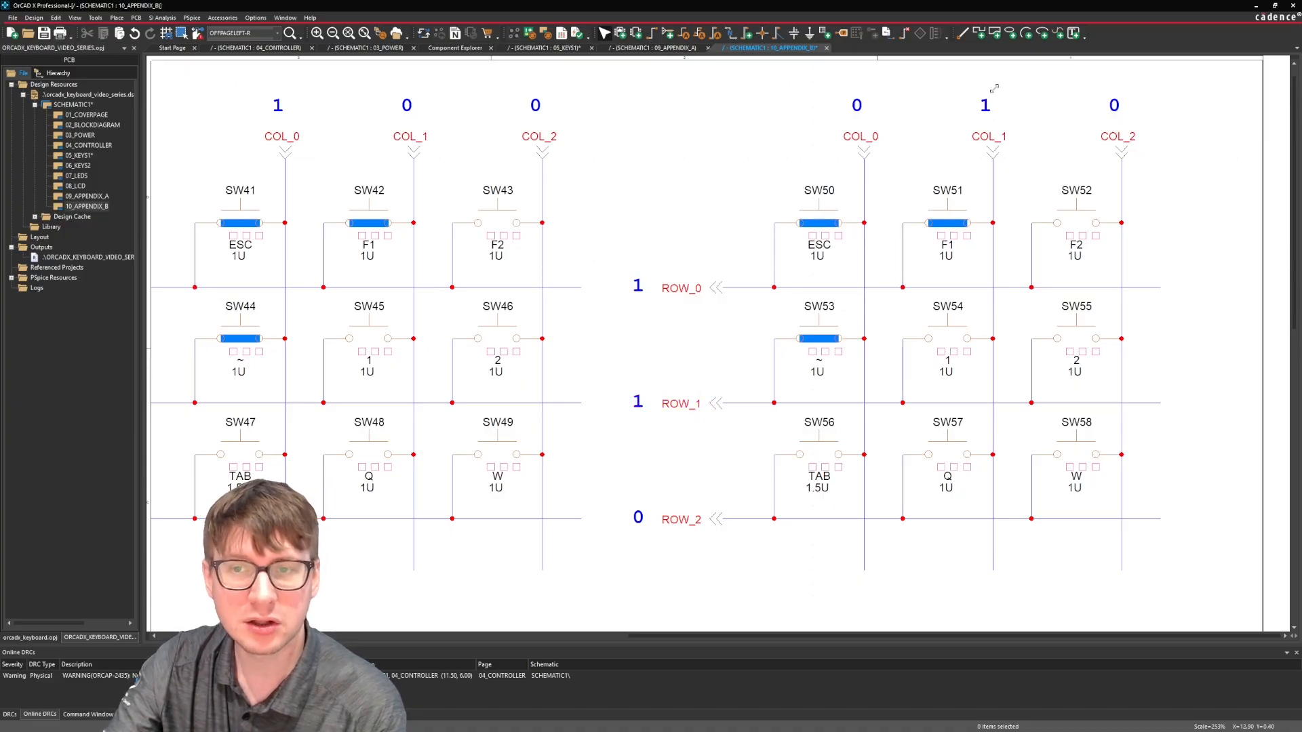
Copy the blue filled rectangle from switch SW51 onto switch SW54 in the third key matrix.
{"action": "left_click", "coordinate": [948, 226]}
{"action": "key", "text": "ctrl+c"}
{"action": "left_click", "coordinate": [1179, 301]}
{"action": "key", "text": "ctrl+v"}
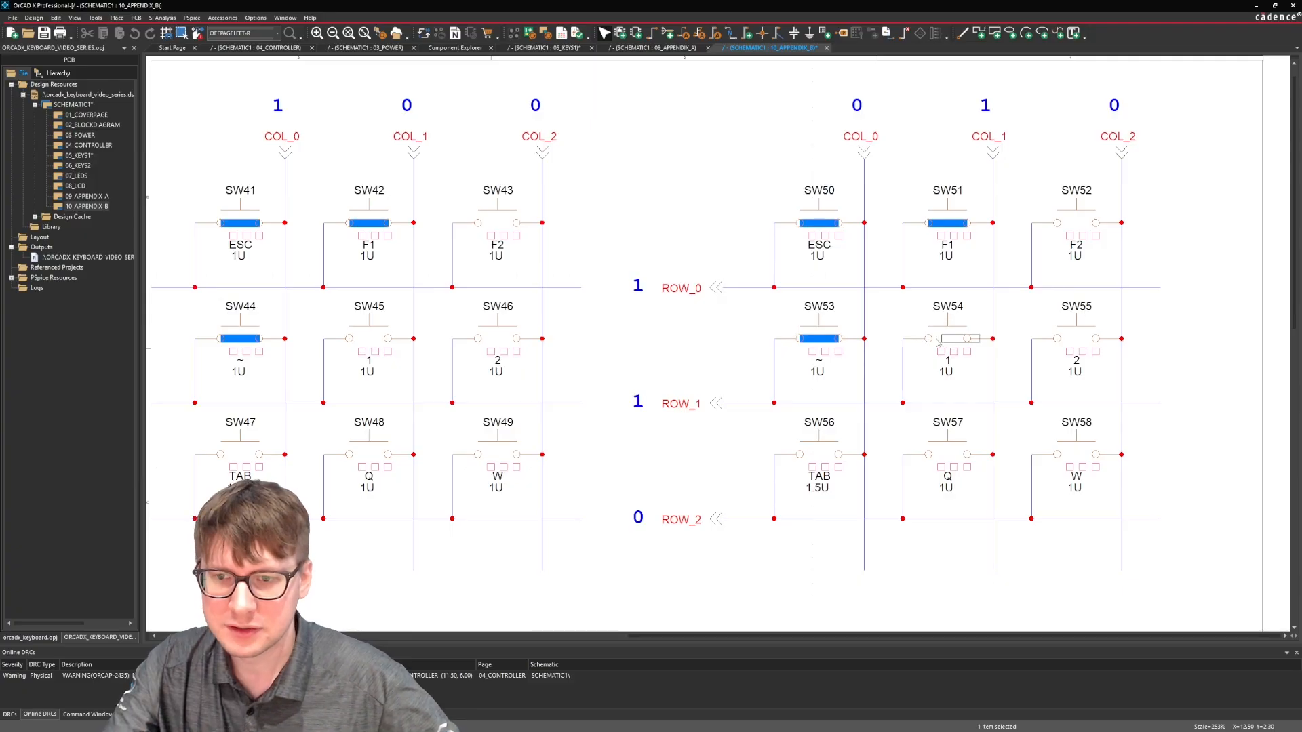
{"action": "left_click", "coordinate": [928, 338]}
{"action": "key", "text": "Escape"}
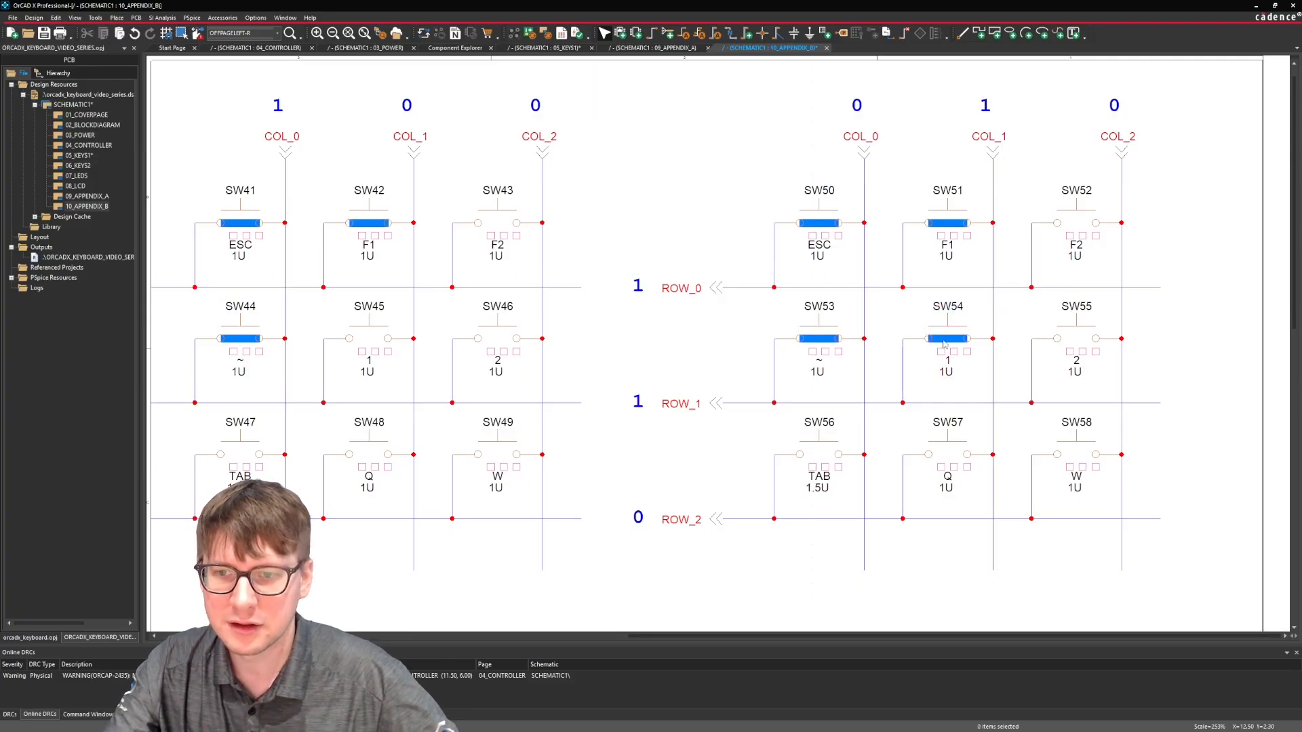
Change the color of the filled rectangle on switch SW54 to orange.
{"action": "double_click", "coordinate": [937, 339]}
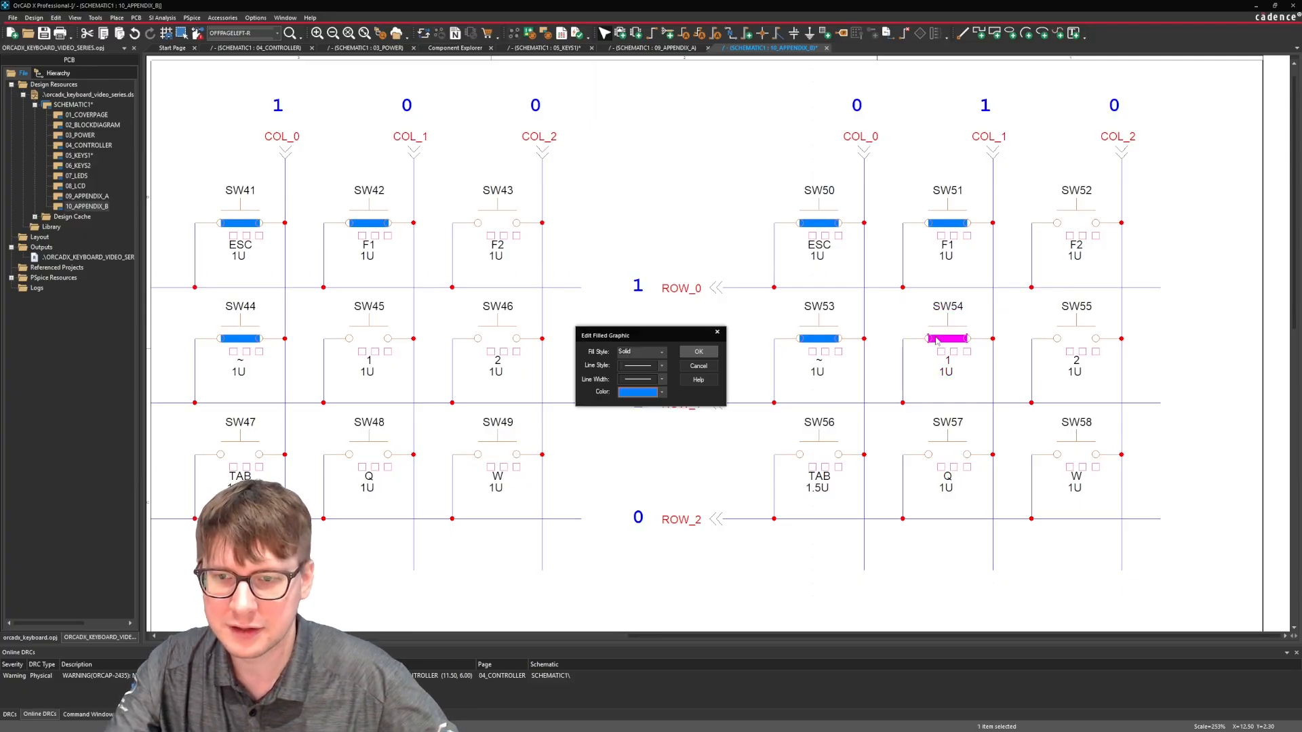
{"action": "left_click", "coordinate": [661, 391]}
{"action": "left_click", "coordinate": [640, 421]}
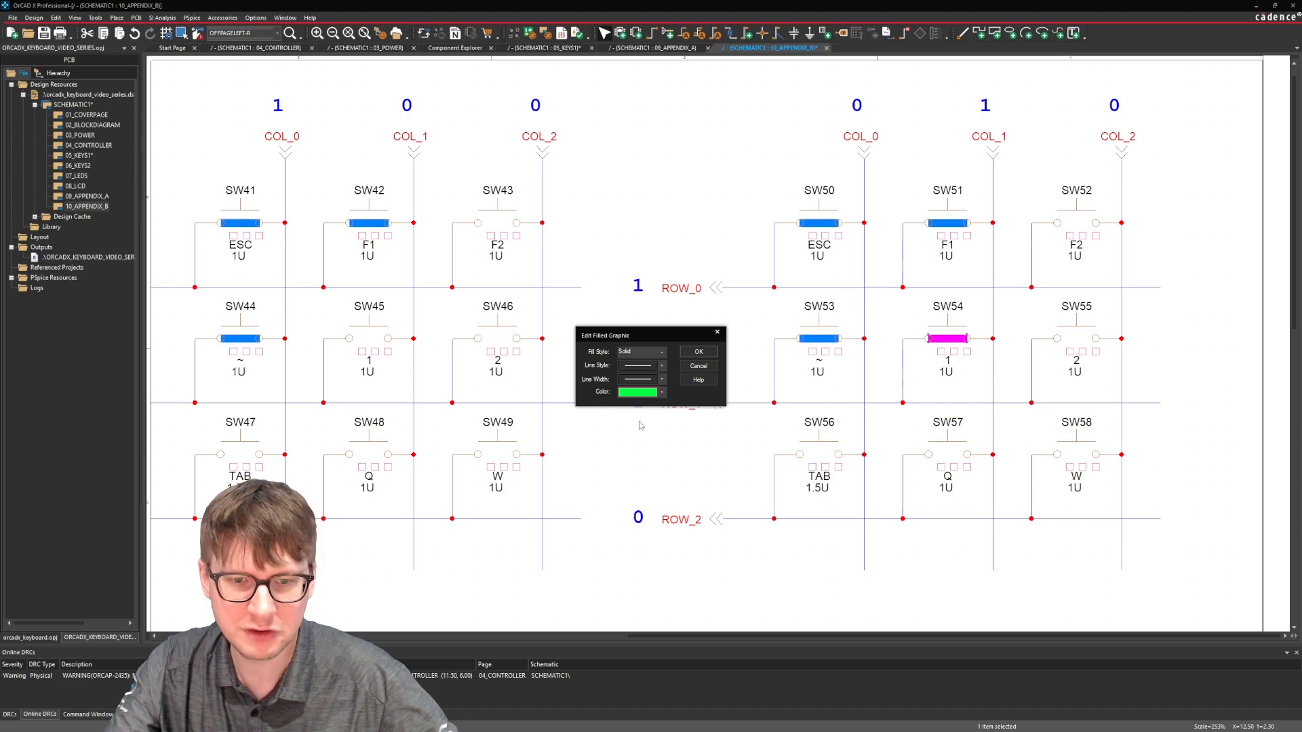
{"action": "left_click", "coordinate": [659, 393]}
{"action": "scroll", "coordinate": [641, 542], "scroll_direction": "down", "scroll_amount": 3}
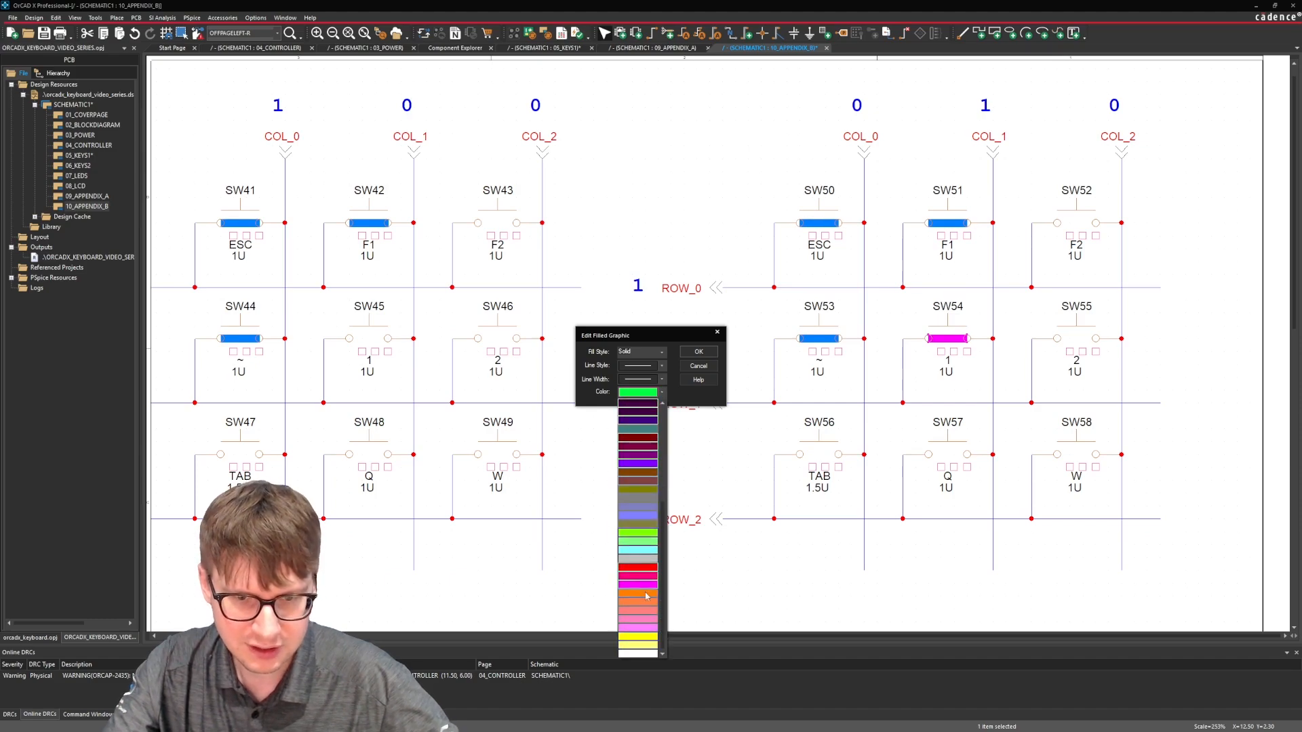
{"action": "left_click", "coordinate": [646, 594]}
{"action": "left_click", "coordinate": [699, 351]}
{"action": "left_click", "coordinate": [881, 358]}
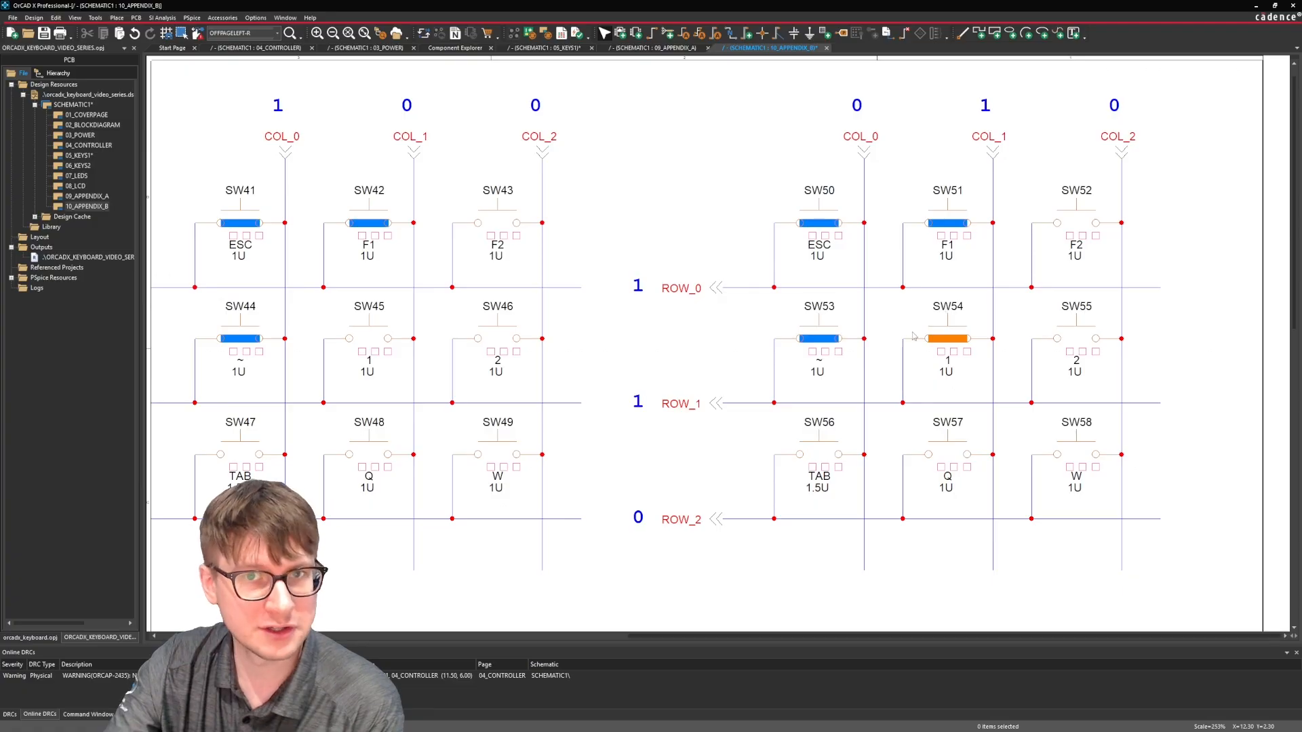
Inspect the ROW_1 connector, switch SW54 and the ROW_0 wire beside SW50 in the third key matrix.
{"action": "left_click_drag", "start_coordinate": [625, 384], "coordinate": [729, 434]}
{"action": "left_click", "coordinate": [714, 452]}
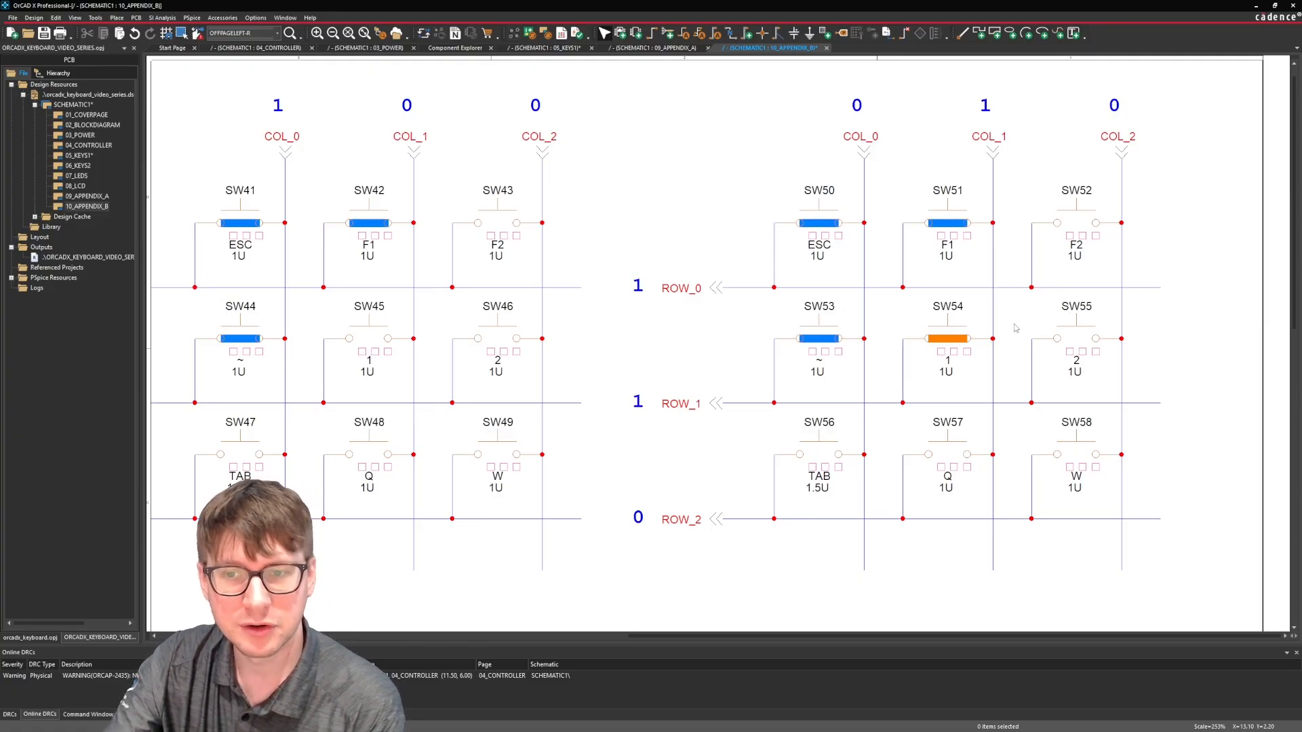
{"action": "left_click_drag", "start_coordinate": [1006, 300], "coordinate": [885, 415]}
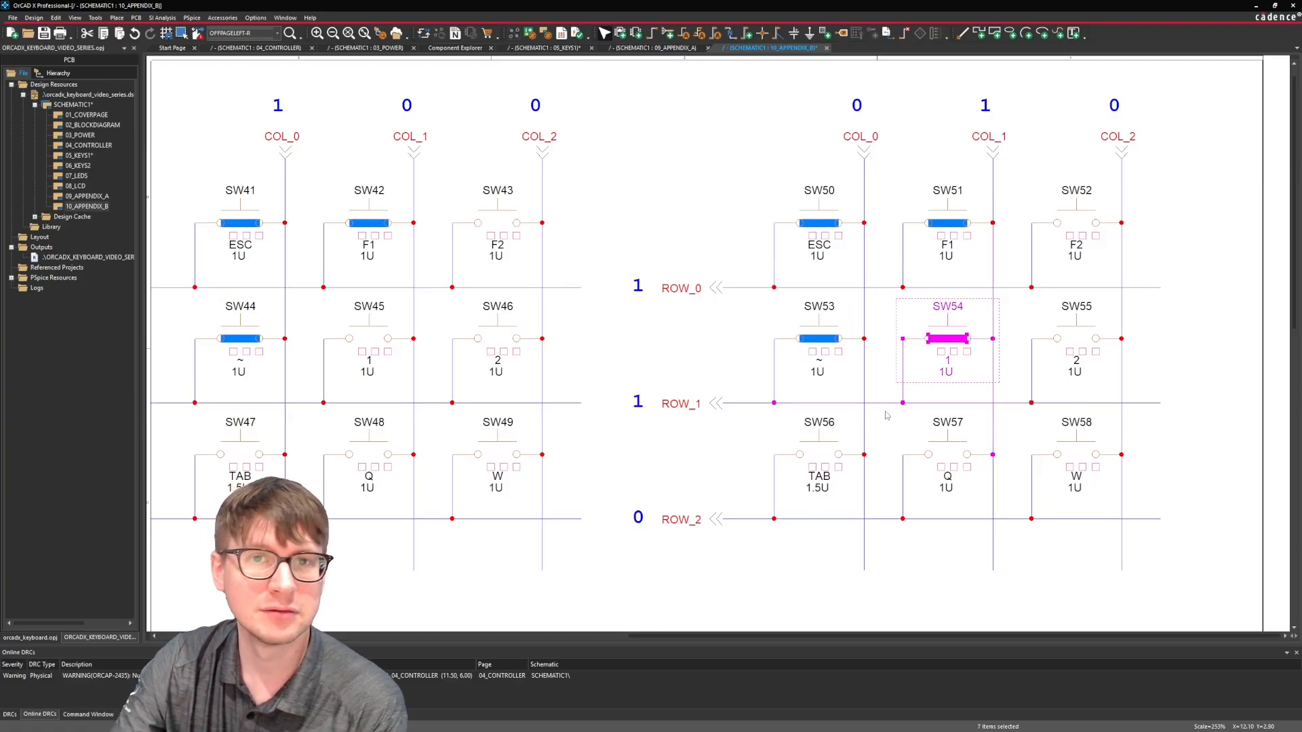
{"action": "left_click", "coordinate": [885, 415]}
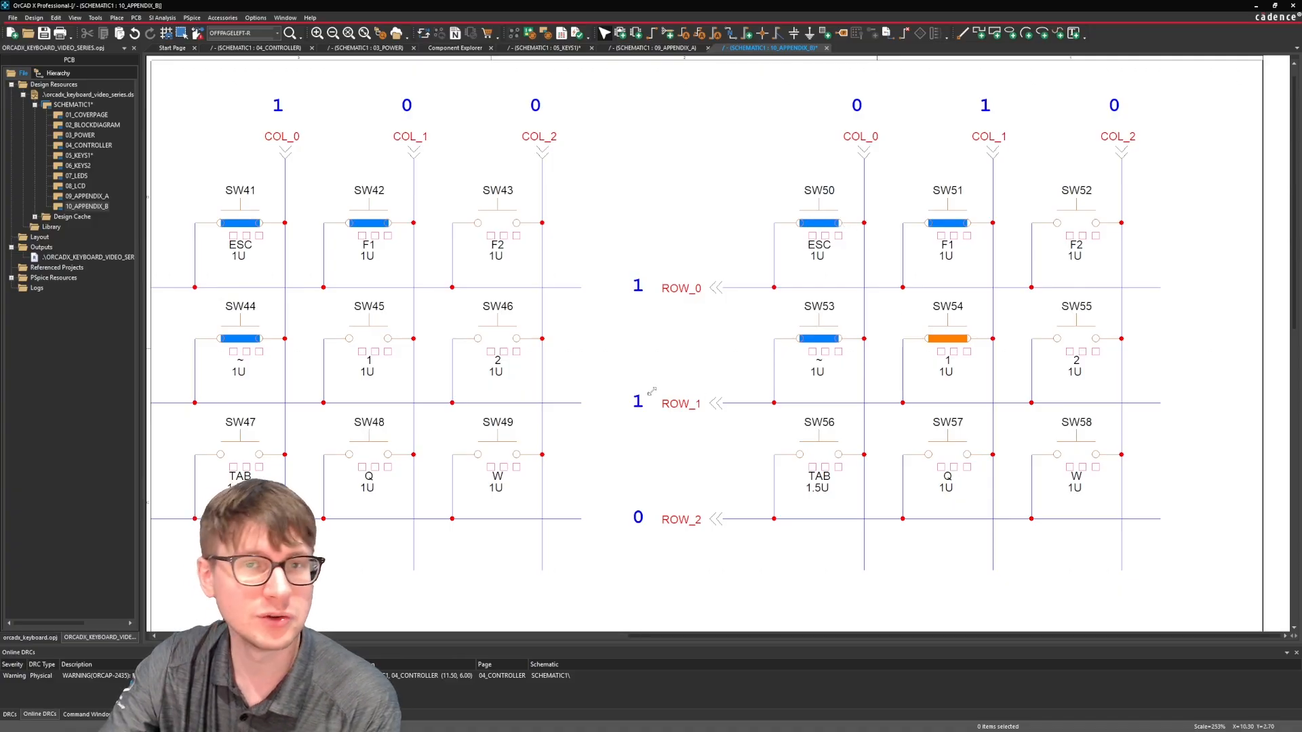
{"action": "left_click", "coordinate": [775, 243]}
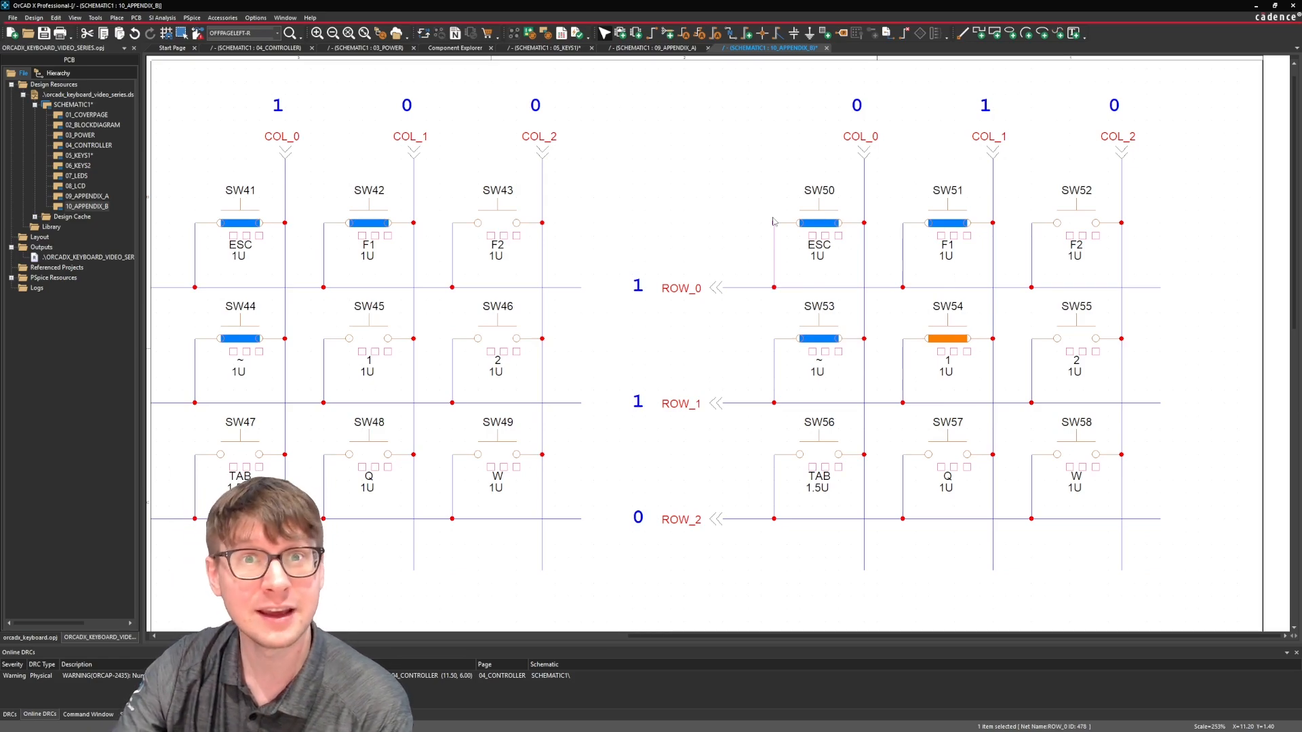
{"action": "left_click", "coordinate": [762, 192]}
Examine the key matrix with diodes D32 to D40, including its ROW_1 connector and state label.
{"action": "middle_click_drag", "start_coordinate": [743, 205], "coordinate": [445, 396]}
{"action": "middle_click_drag", "start_coordinate": [564, 310], "coordinate": [417, 407]}
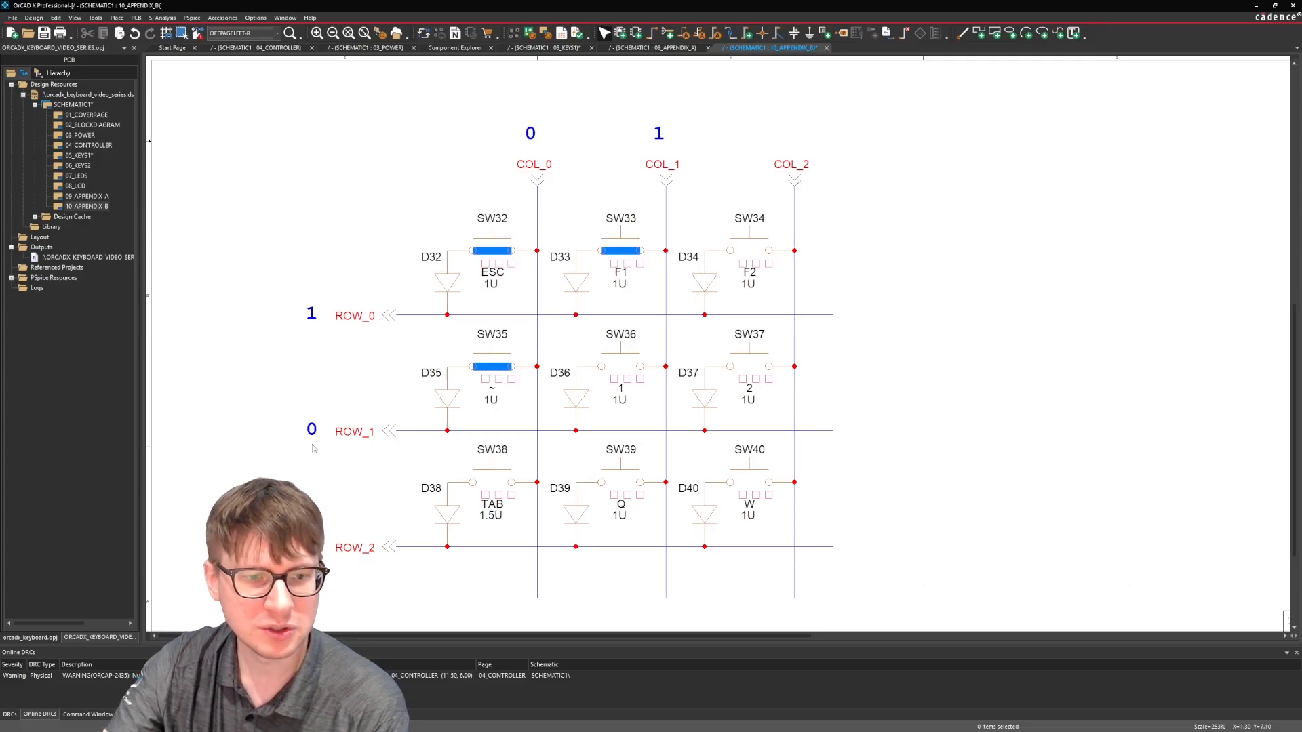
{"action": "left_click_drag", "start_coordinate": [292, 457], "coordinate": [406, 405]}
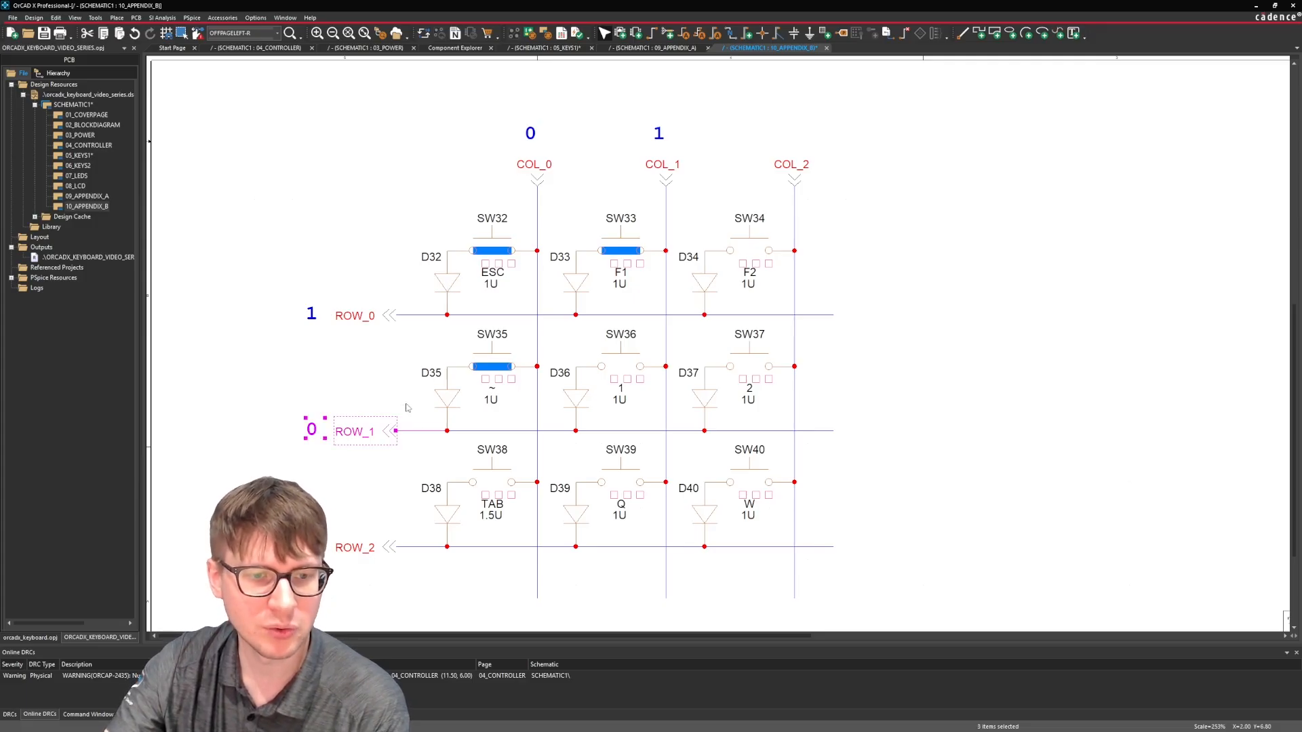
{"action": "left_click", "coordinate": [375, 365]}
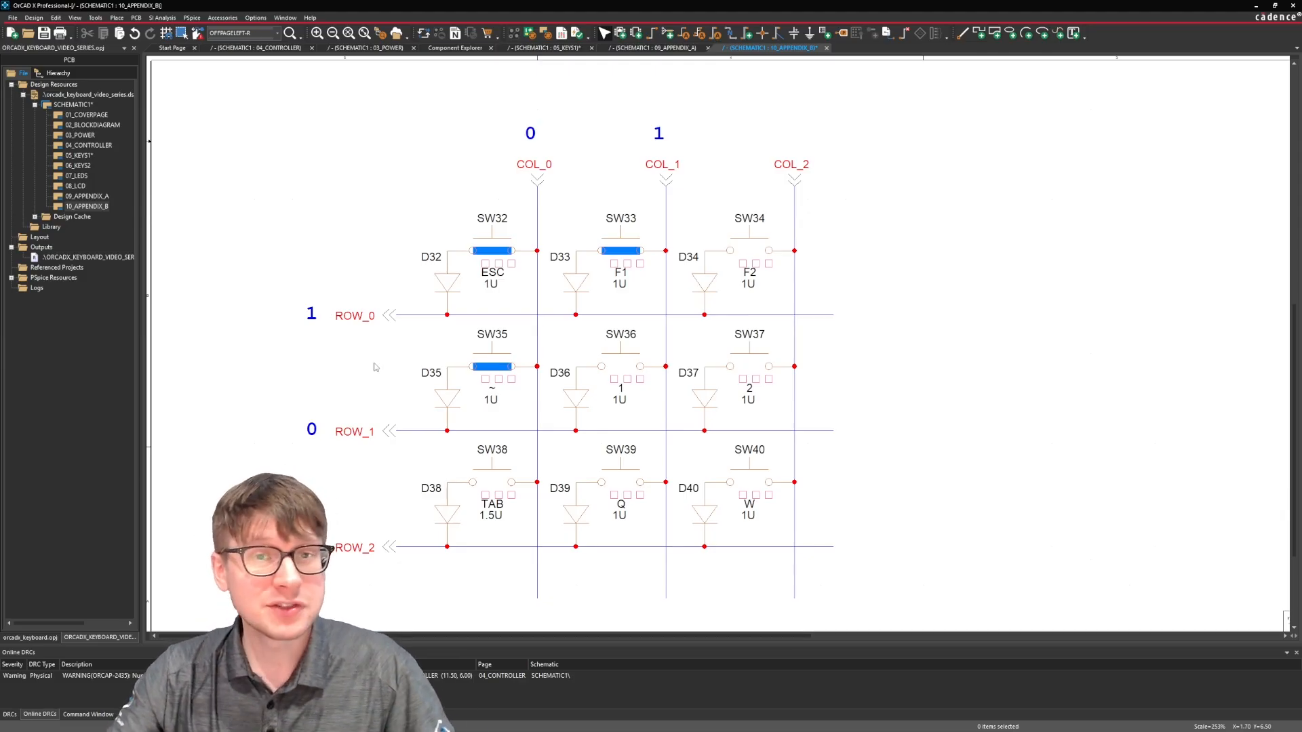
{"action": "scroll", "coordinate": [834, 190], "scroll_direction": "down", "scroll_amount": 2, "text": "ctrl"}
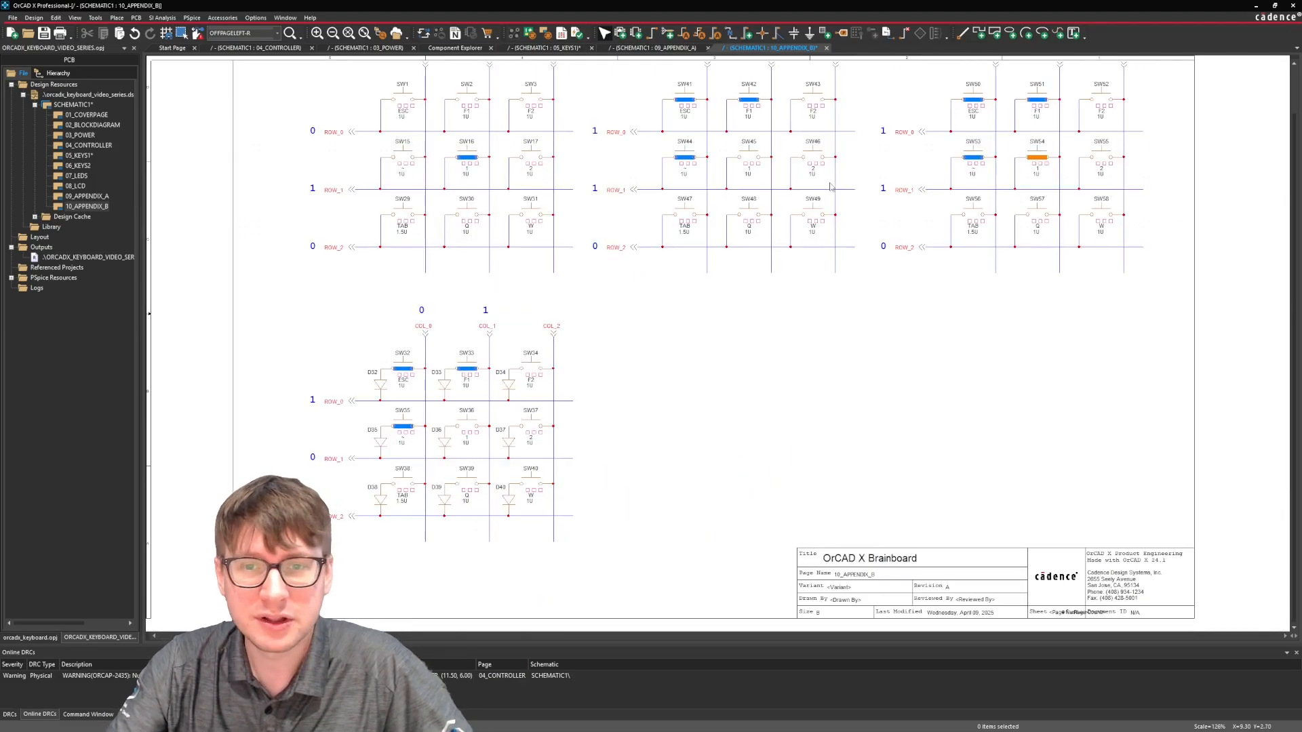
Check the 05_KEYS1 schematic page and return to the 10_APPENDIX_B page.
{"action": "scroll", "coordinate": [718, 278], "scroll_direction": "up", "scroll_amount": 3}
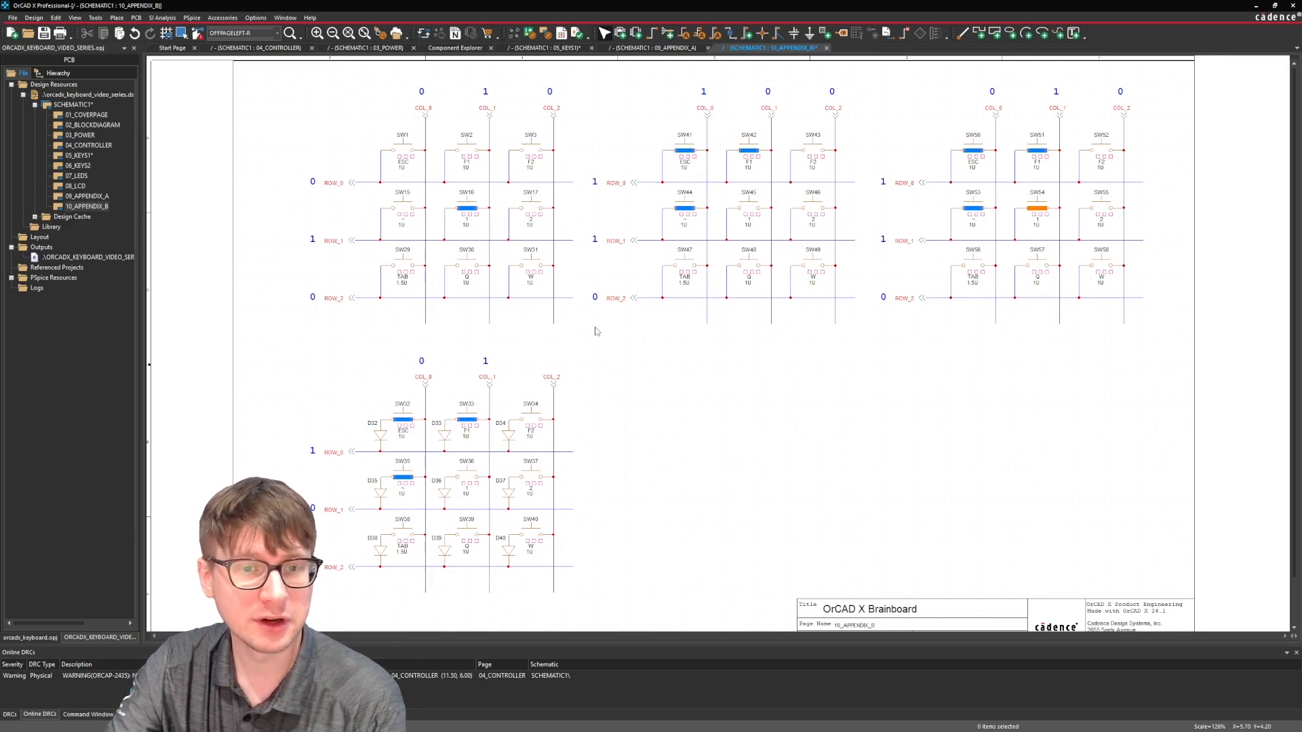
{"action": "left_click", "coordinate": [546, 48]}
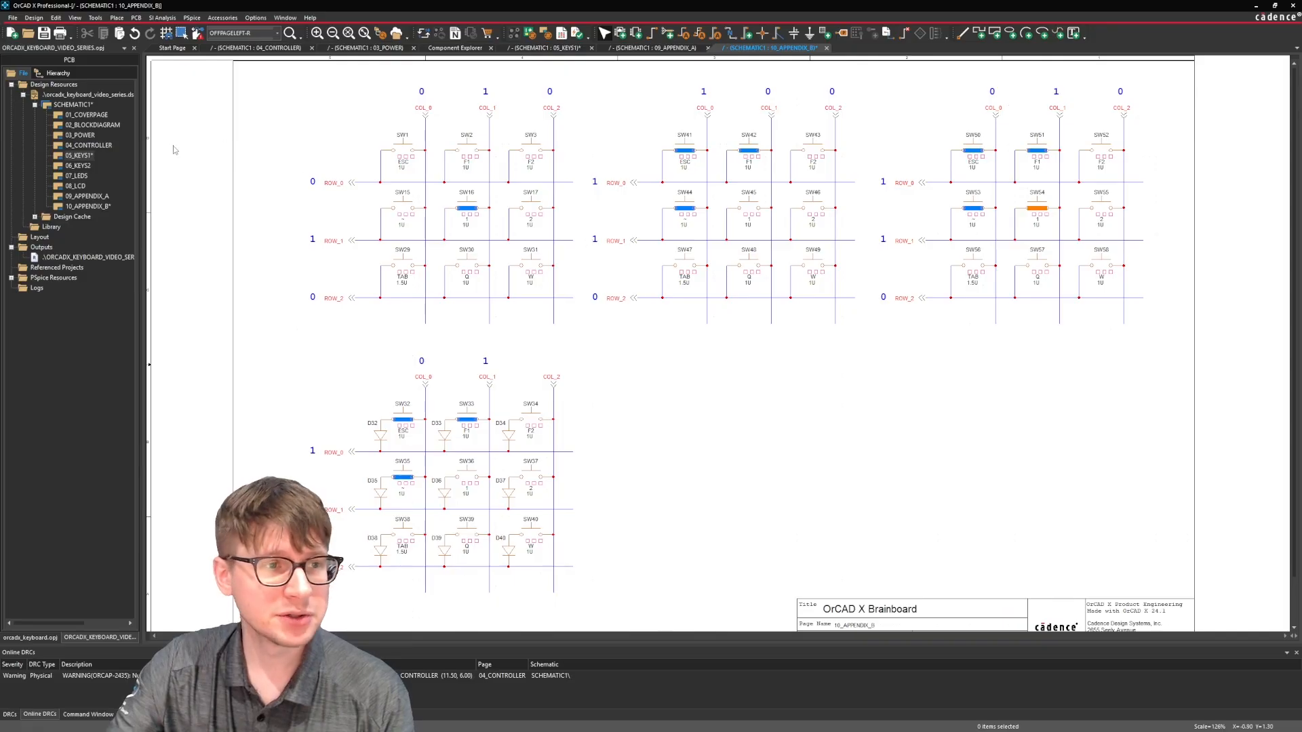
{"action": "double_click", "coordinate": [82, 156]}
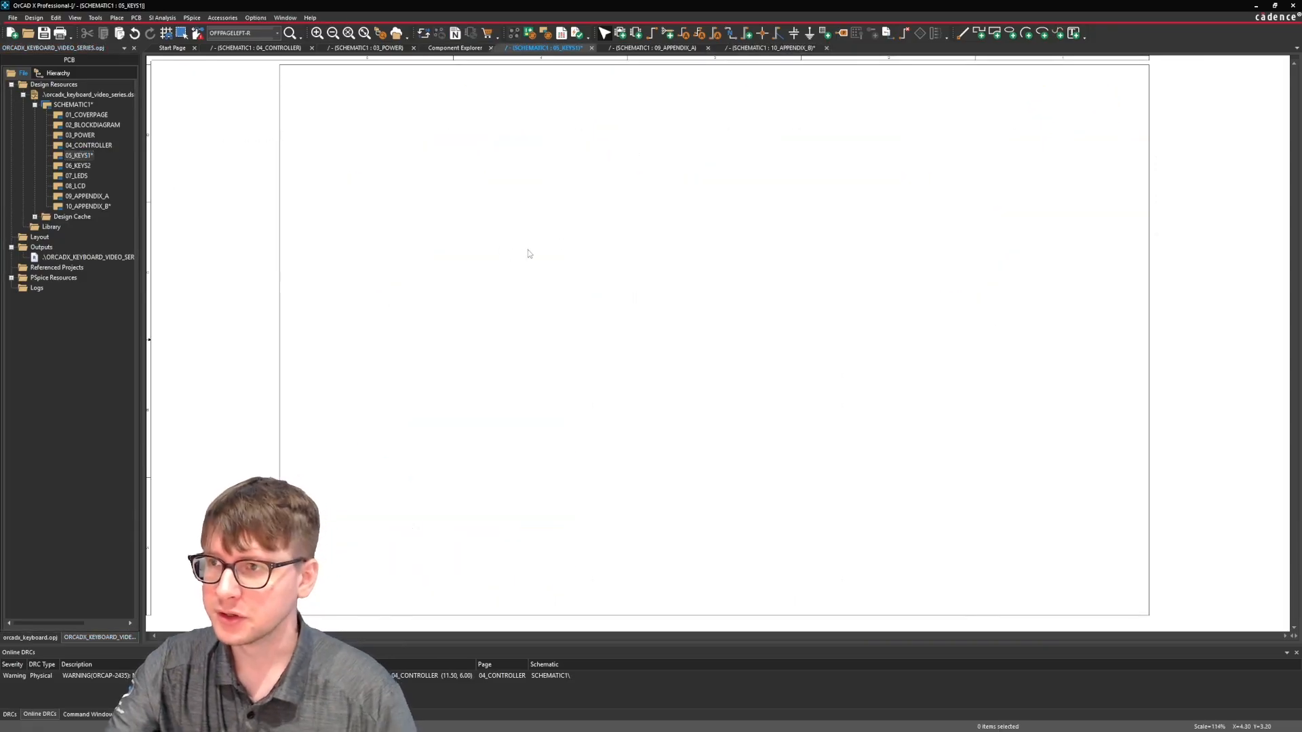
{"action": "double_click", "coordinate": [109, 207]}
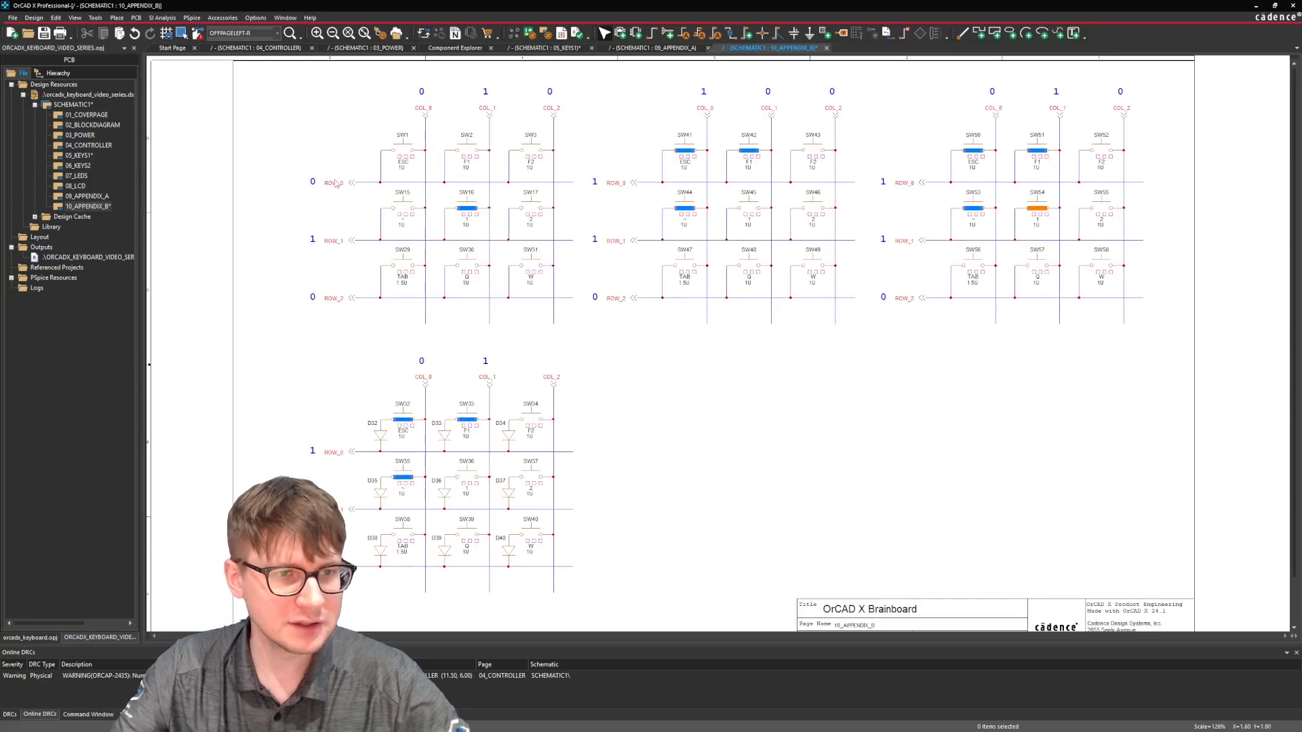
Copy the ROW_0 to ROW_2 and COL_0 to COL_2 off-page connectors from the first key matrix onto the 05_KEYS1 page.
{"action": "left_click", "coordinate": [349, 186]}
{"action": "left_click", "coordinate": [350, 243], "text": "ctrl"}
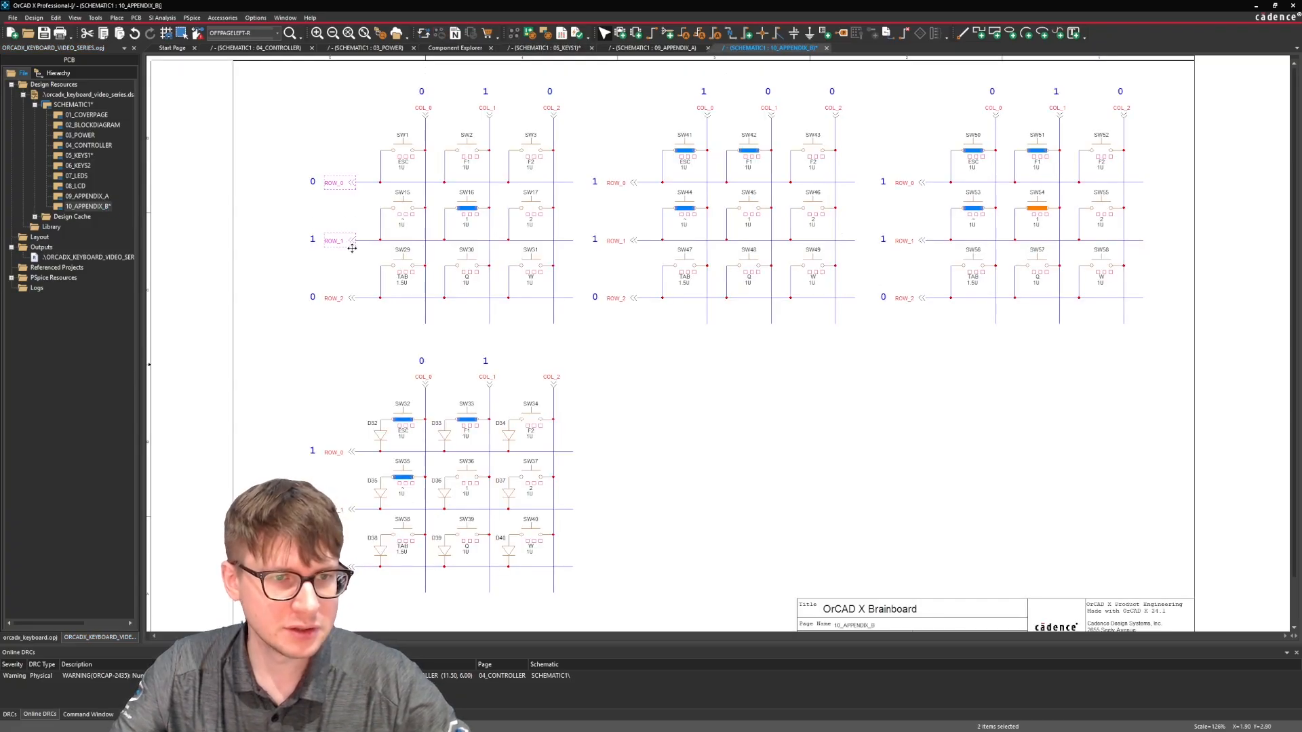
{"action": "left_click", "coordinate": [353, 299], "text": "ctrl"}
{"action": "left_click", "coordinate": [345, 288]}
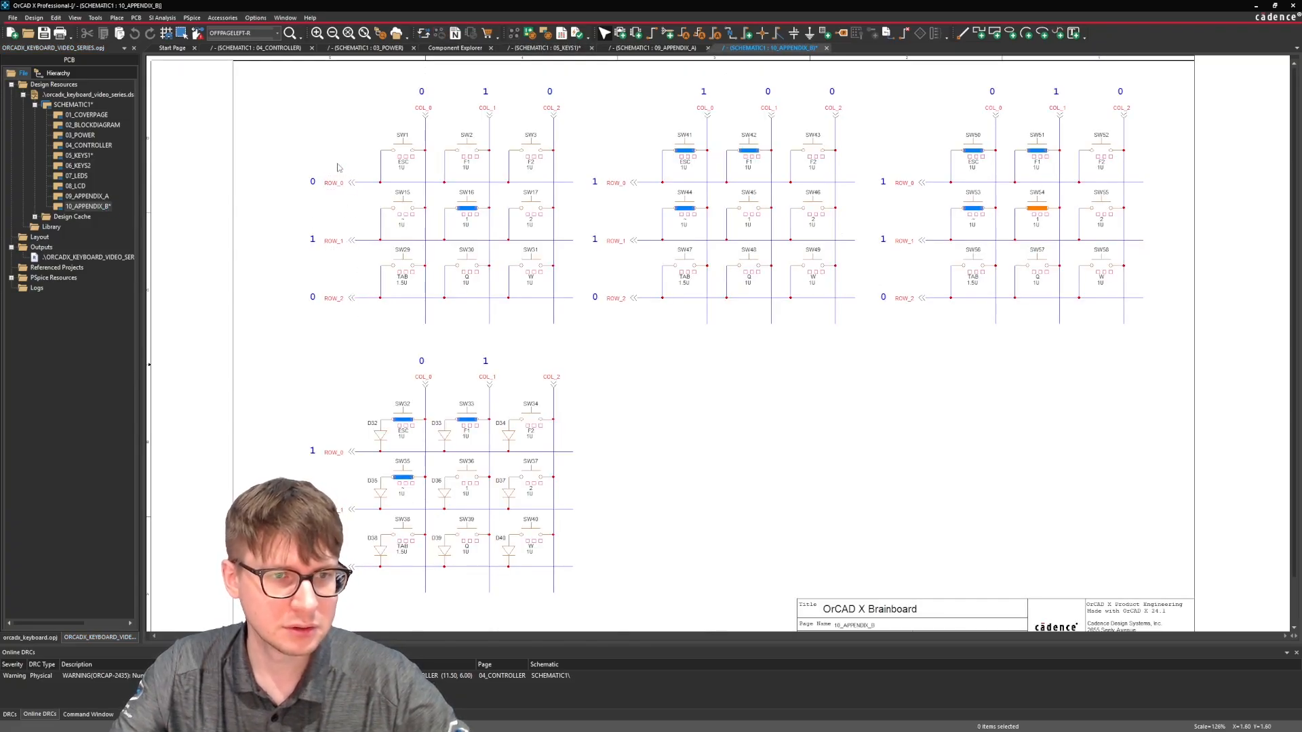
{"action": "left_click_drag", "start_coordinate": [338, 166], "coordinate": [360, 309]}
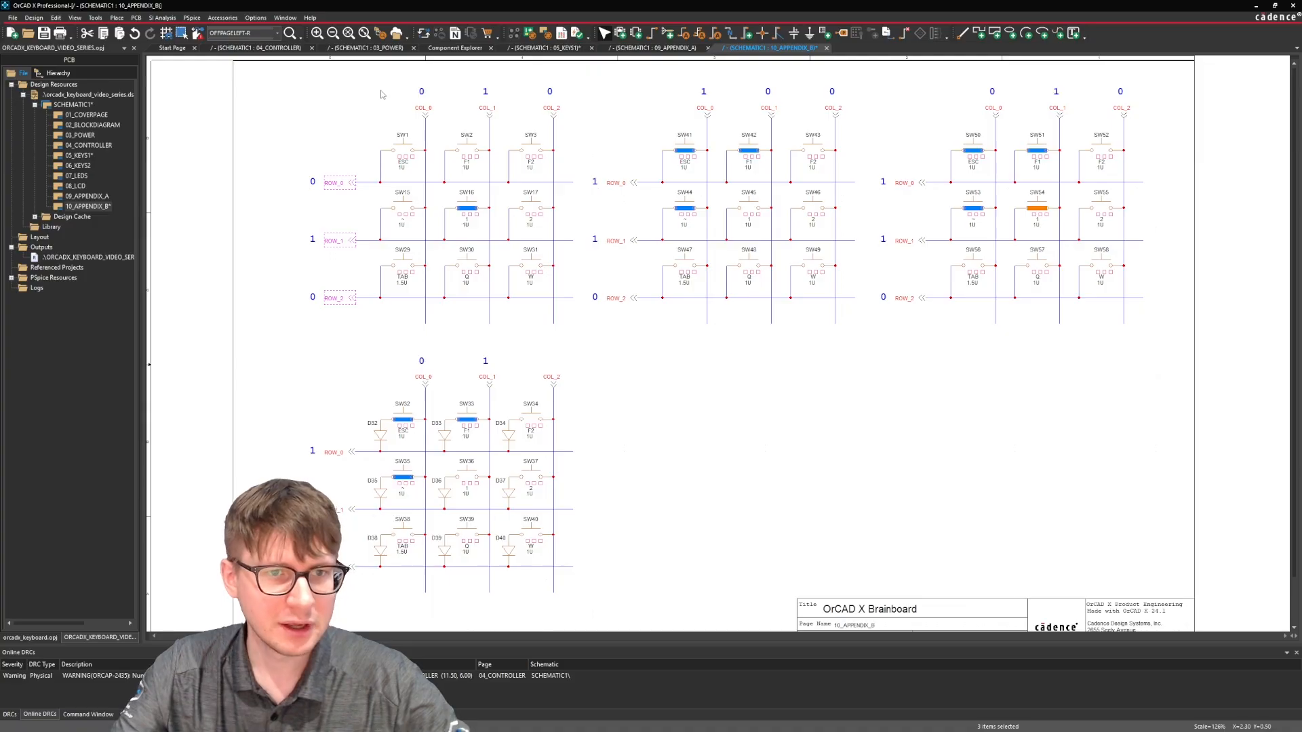
{"action": "left_click_drag", "start_coordinate": [382, 95], "coordinate": [559, 122], "text": "ctrl"}
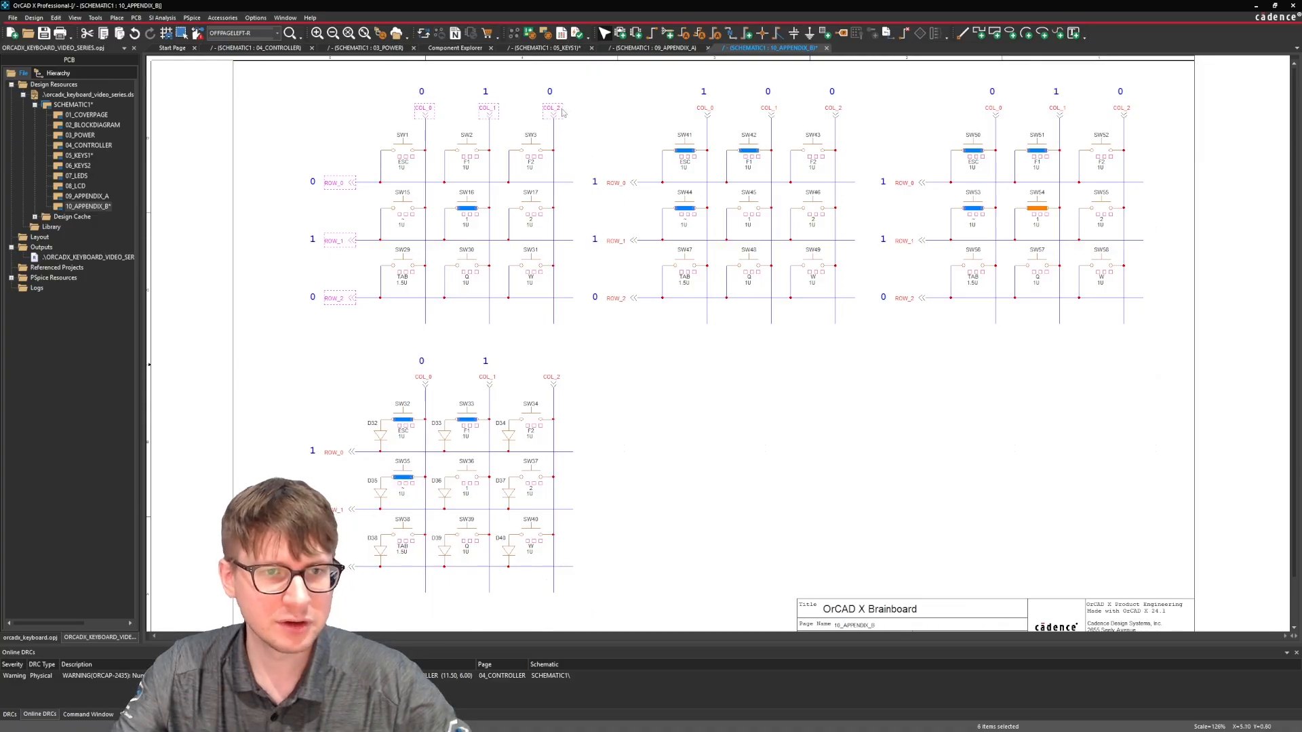
{"action": "left_click", "coordinate": [535, 52]}
{"action": "key", "text": "ctrl+v"}
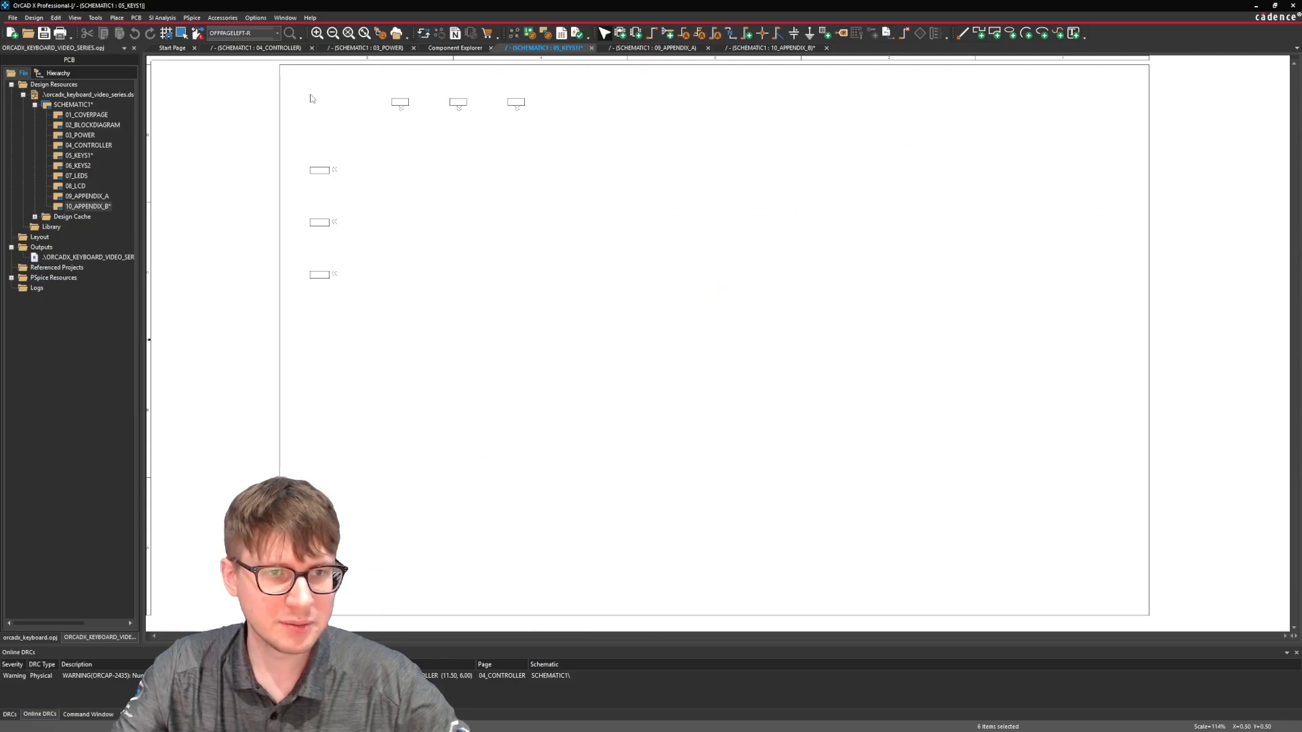
{"action": "left_click", "coordinate": [313, 99]}
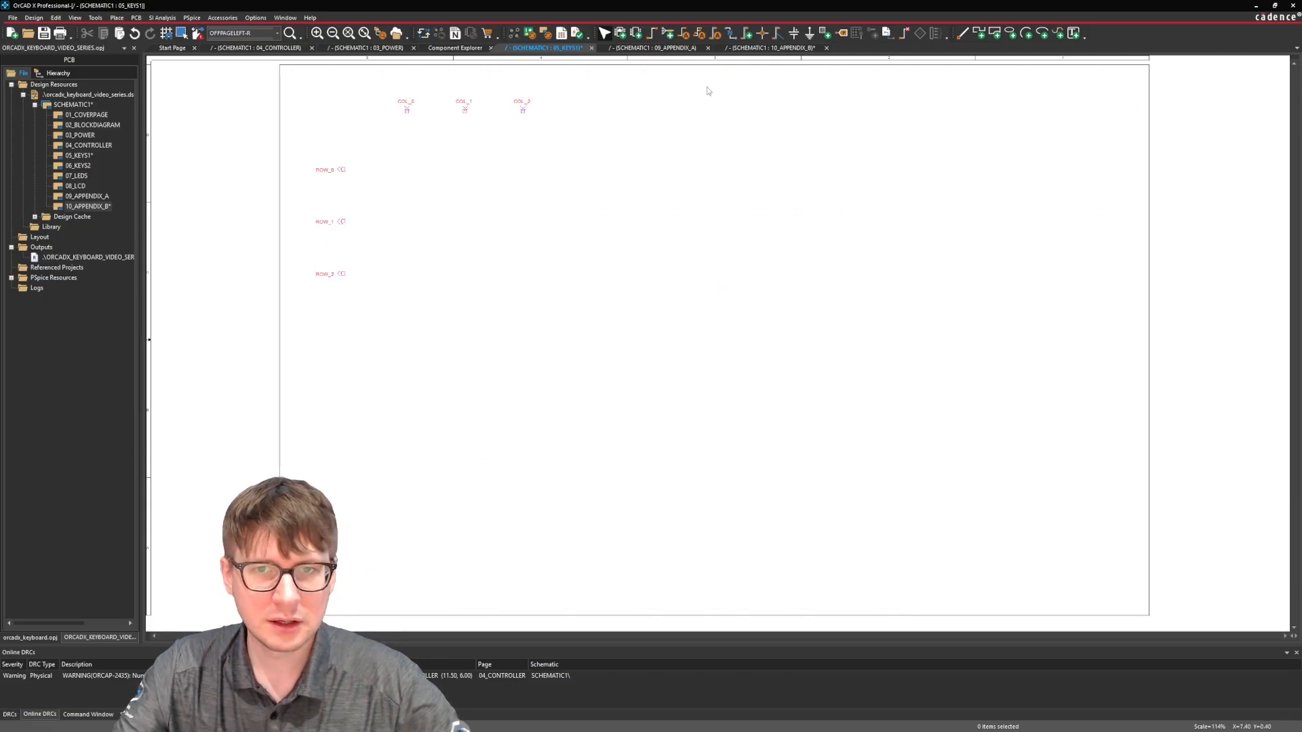
Search the workspace component library for "switch", select part ATF-SW-0002, and widen its property details.
{"action": "left_click", "coordinate": [136, 18]}
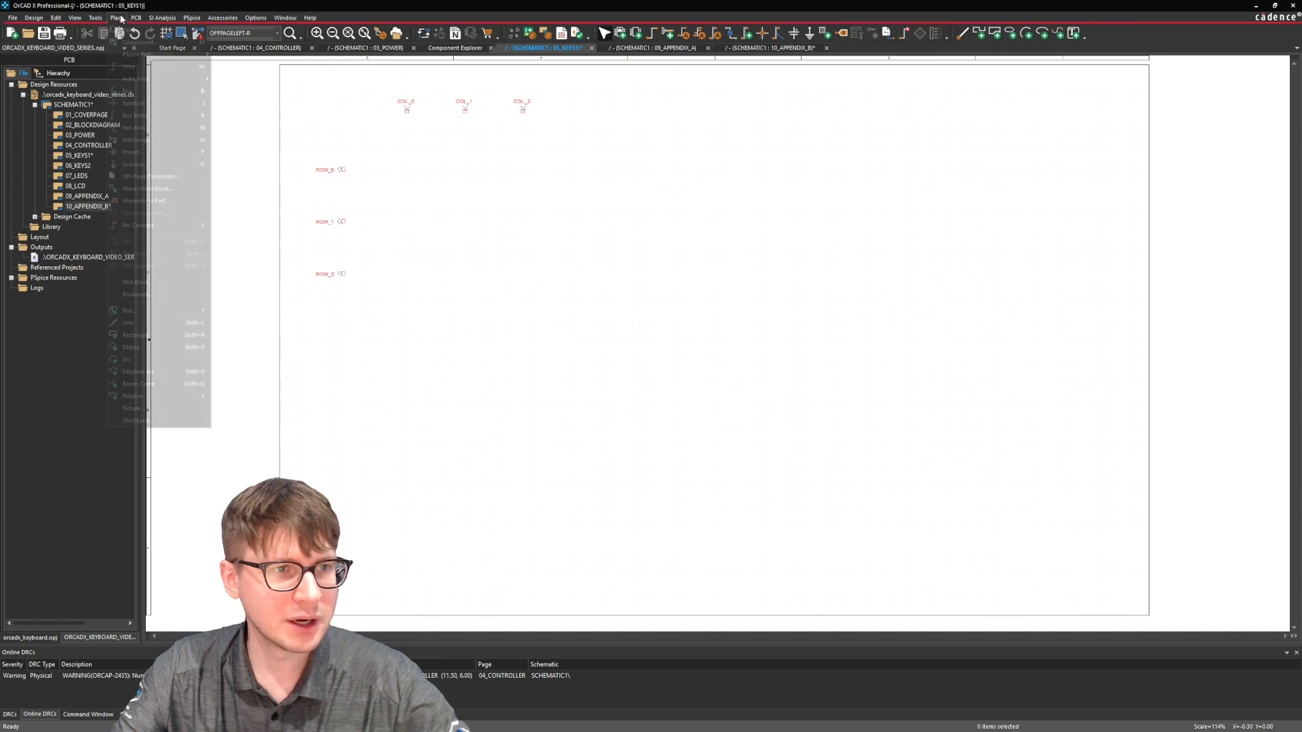
{"action": "left_click", "coordinate": [136, 38]}
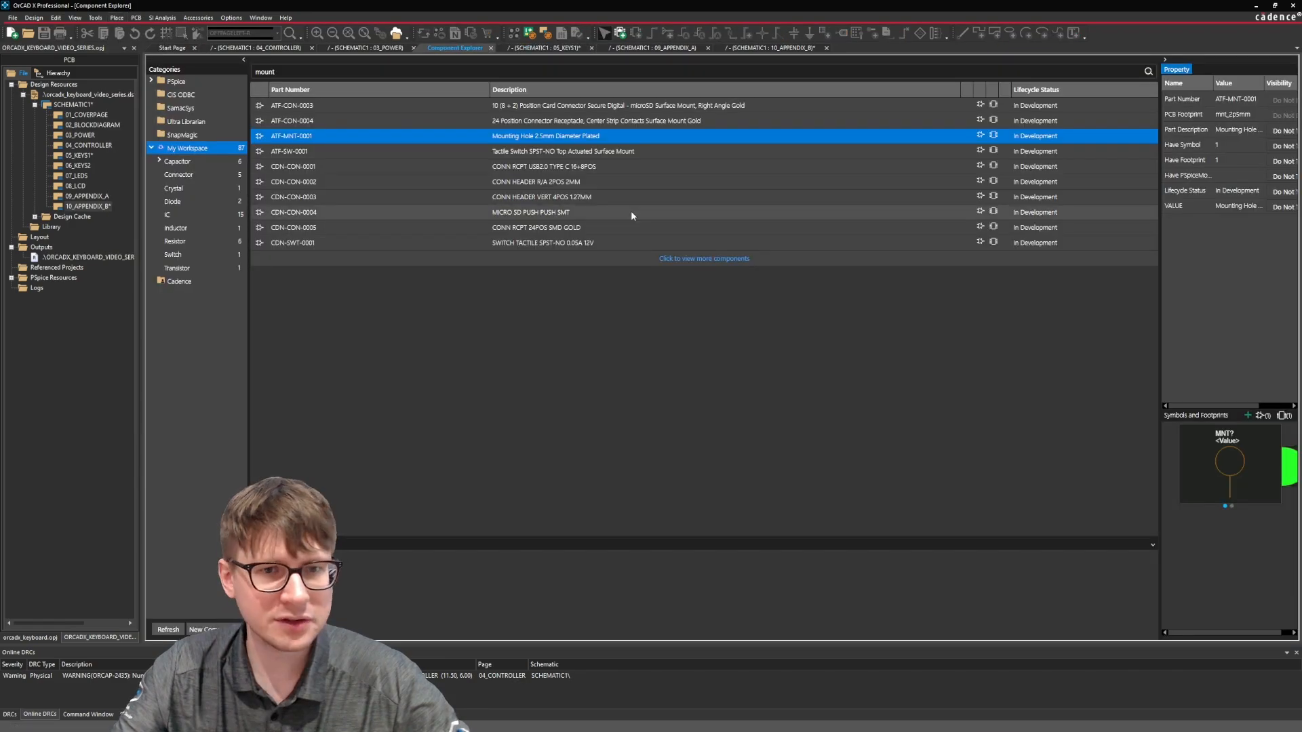
{"action": "double_click", "coordinate": [453, 70]}
{"action": "type", "text": "switch"}
{"action": "key", "text": "Return"}
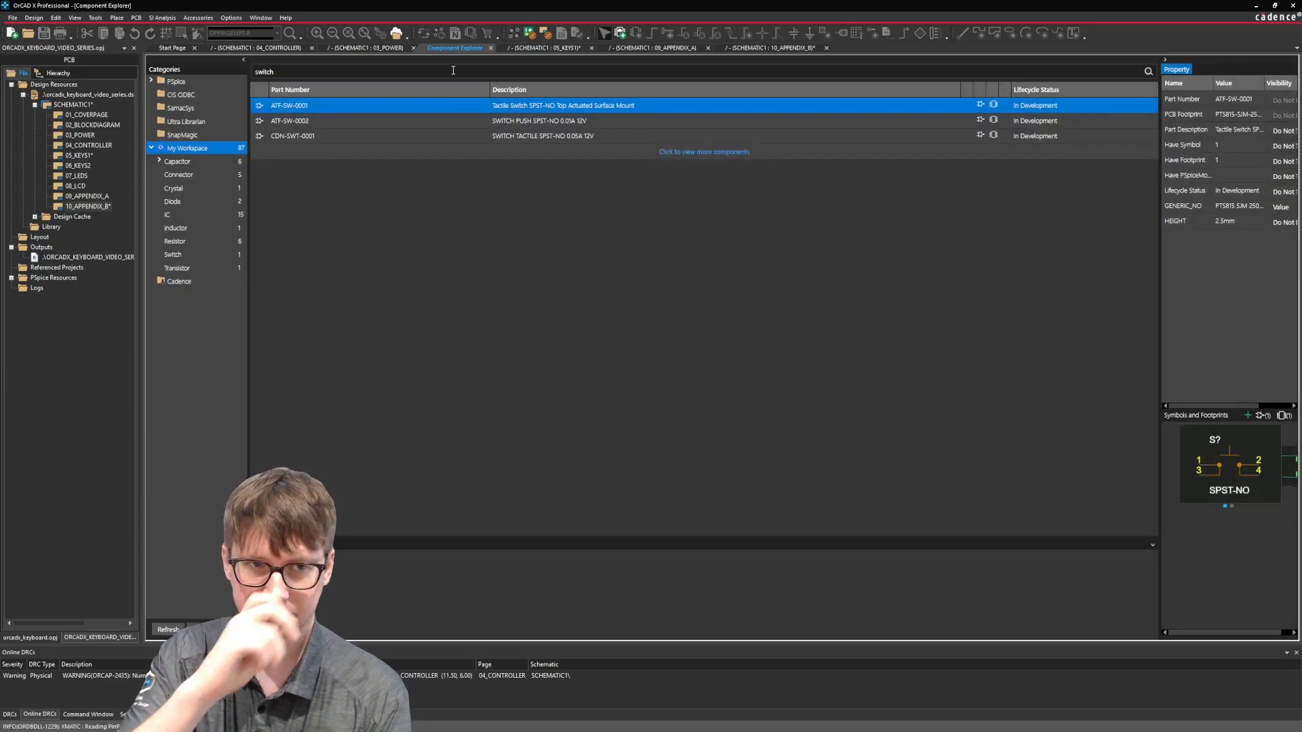
{"action": "left_click", "coordinate": [458, 119]}
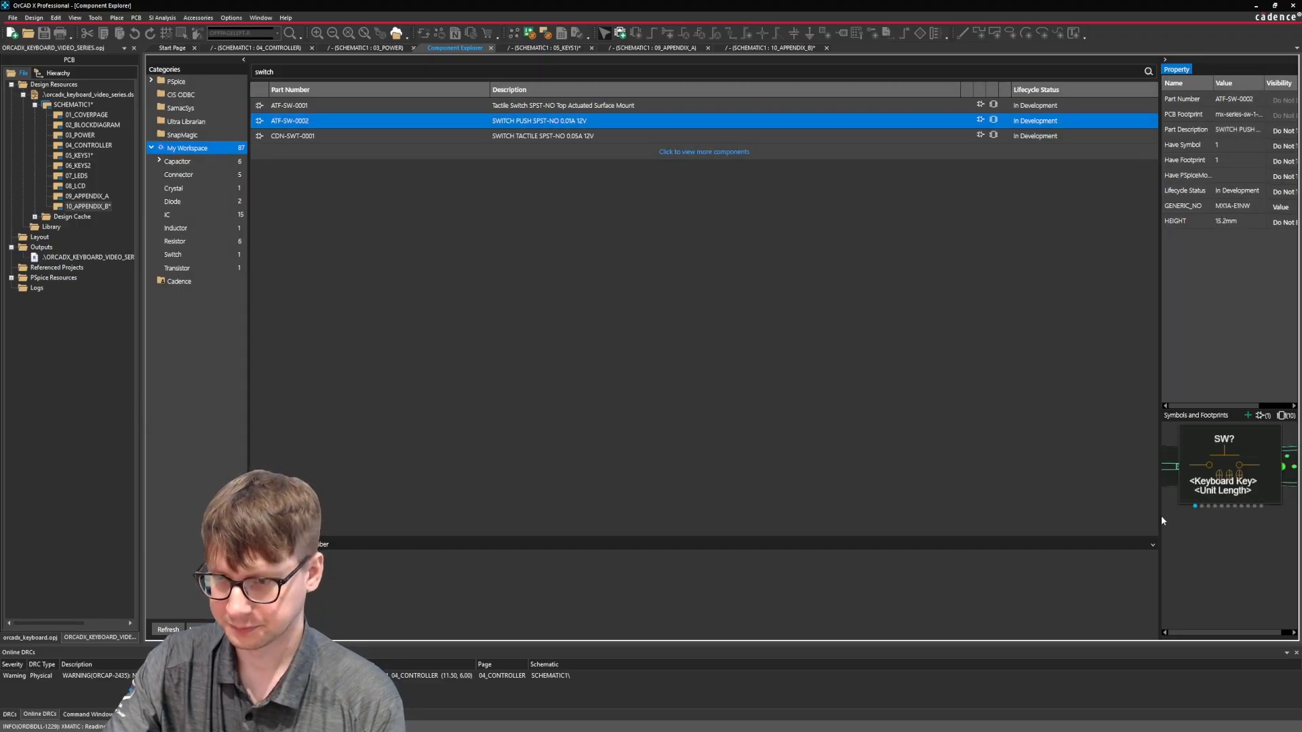
{"action": "left_click_drag", "start_coordinate": [1159, 520], "coordinate": [1105, 521]}
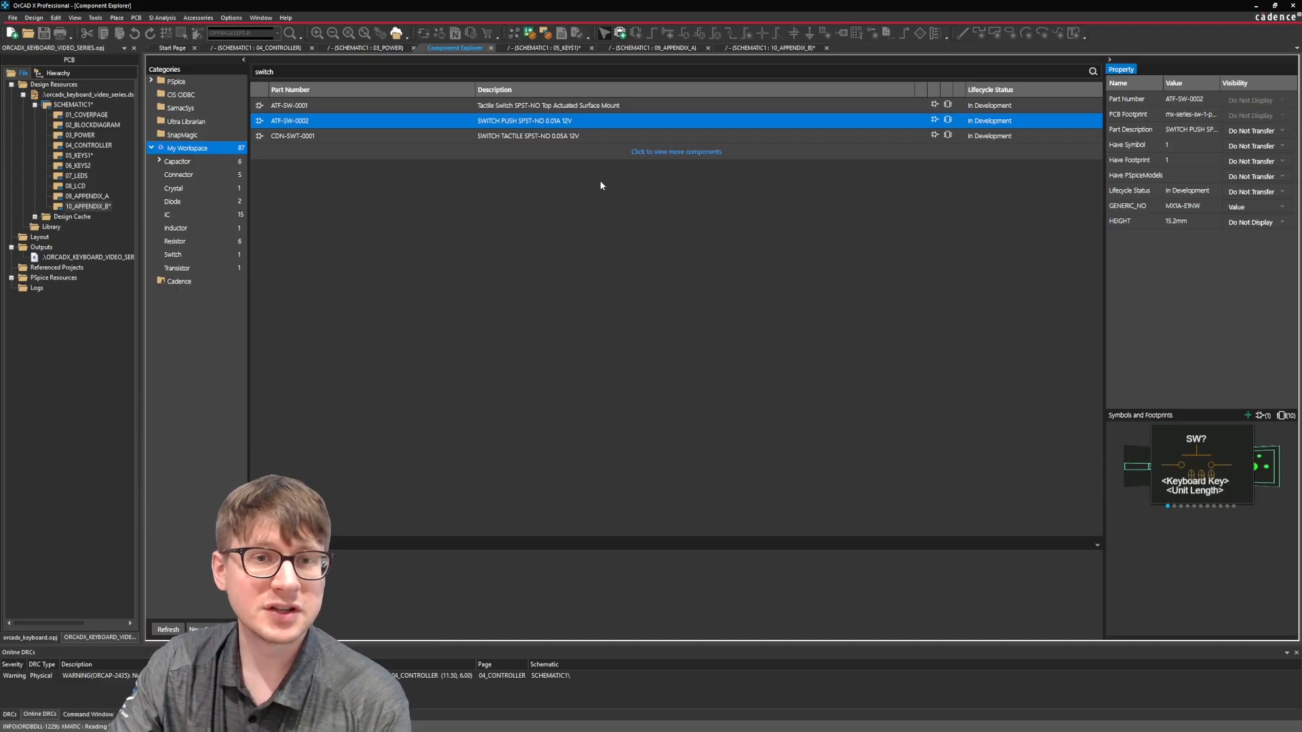
Open part ATF-SW-0002 for editing and widen its component dialog on both sides.
{"action": "right_click", "coordinate": [620, 123]}
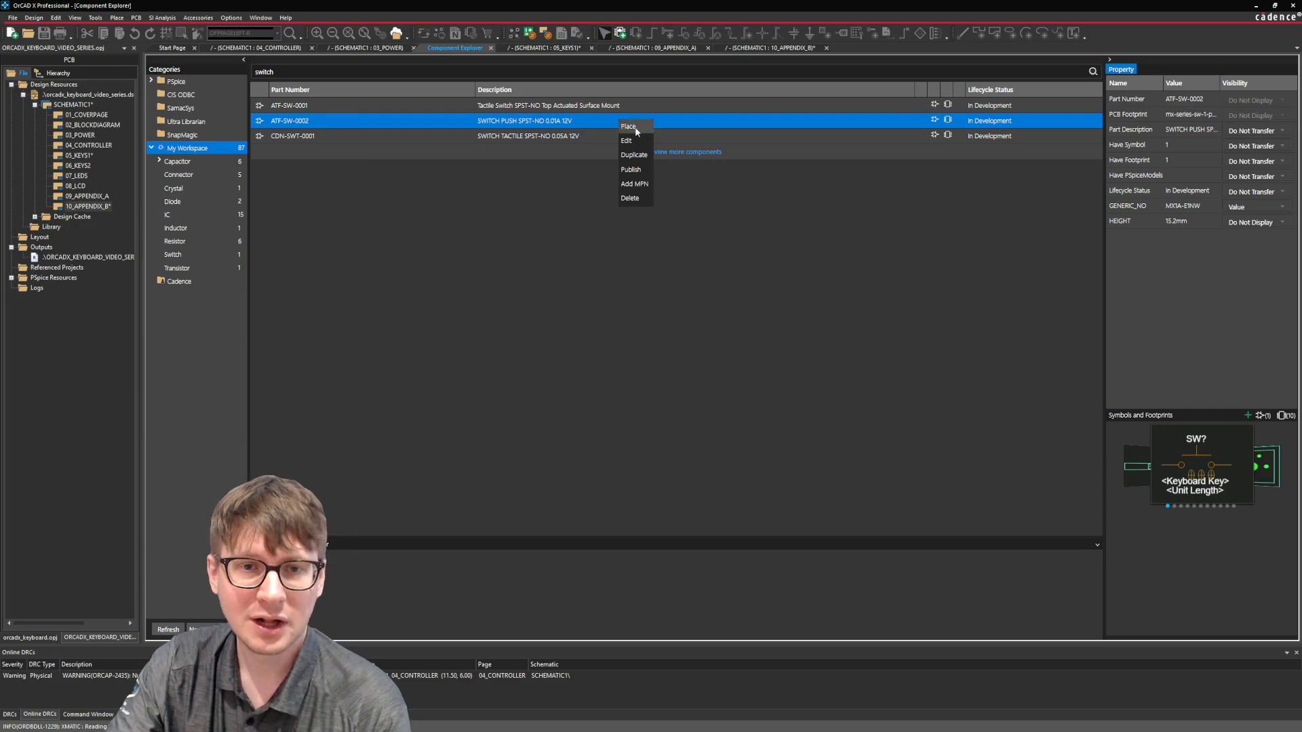
{"action": "left_click", "coordinate": [641, 139]}
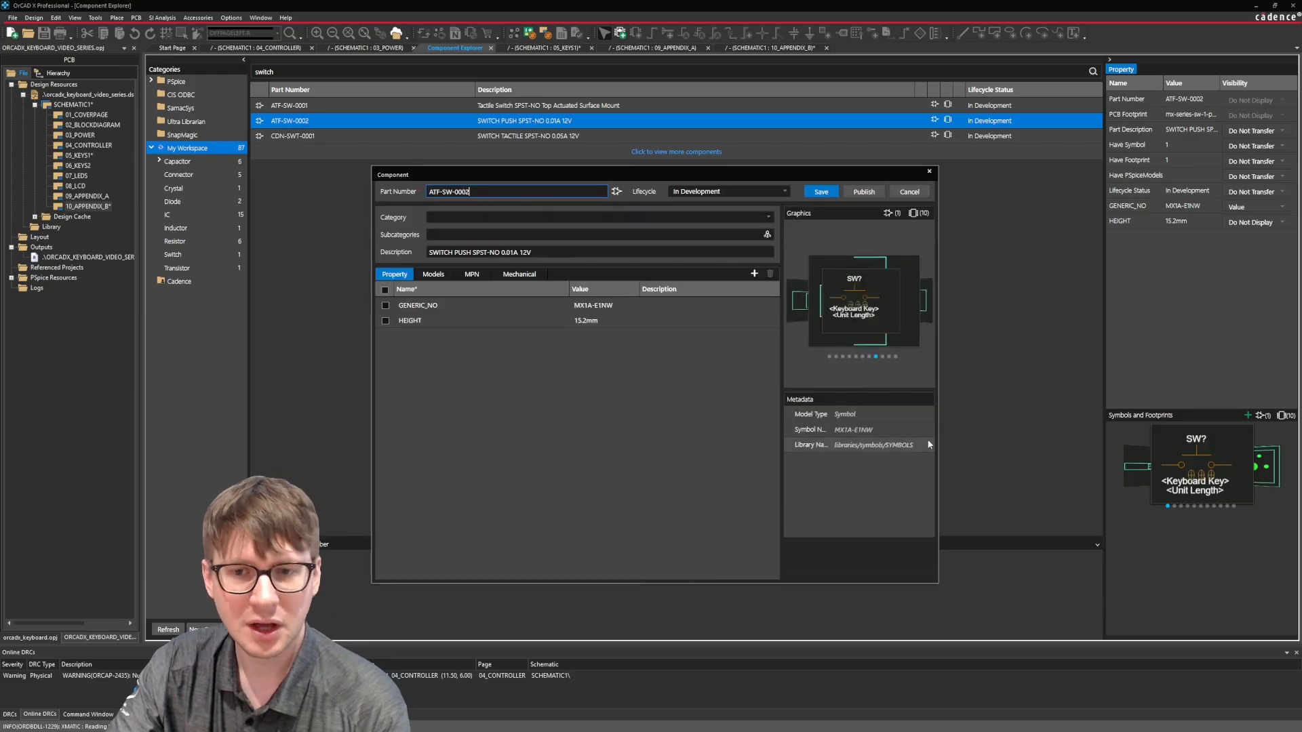
{"action": "left_click_drag", "start_coordinate": [938, 427], "coordinate": [1061, 428]}
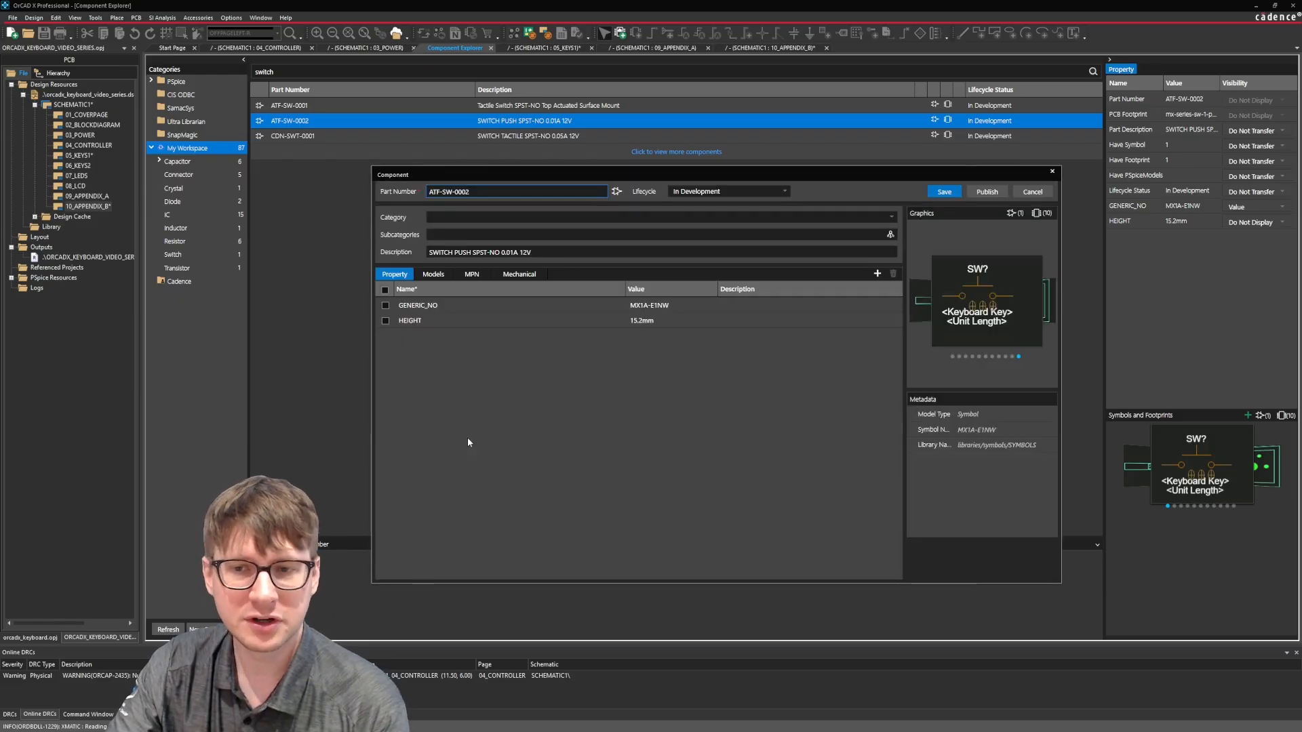
{"action": "left_click_drag", "start_coordinate": [372, 434], "coordinate": [294, 425]}
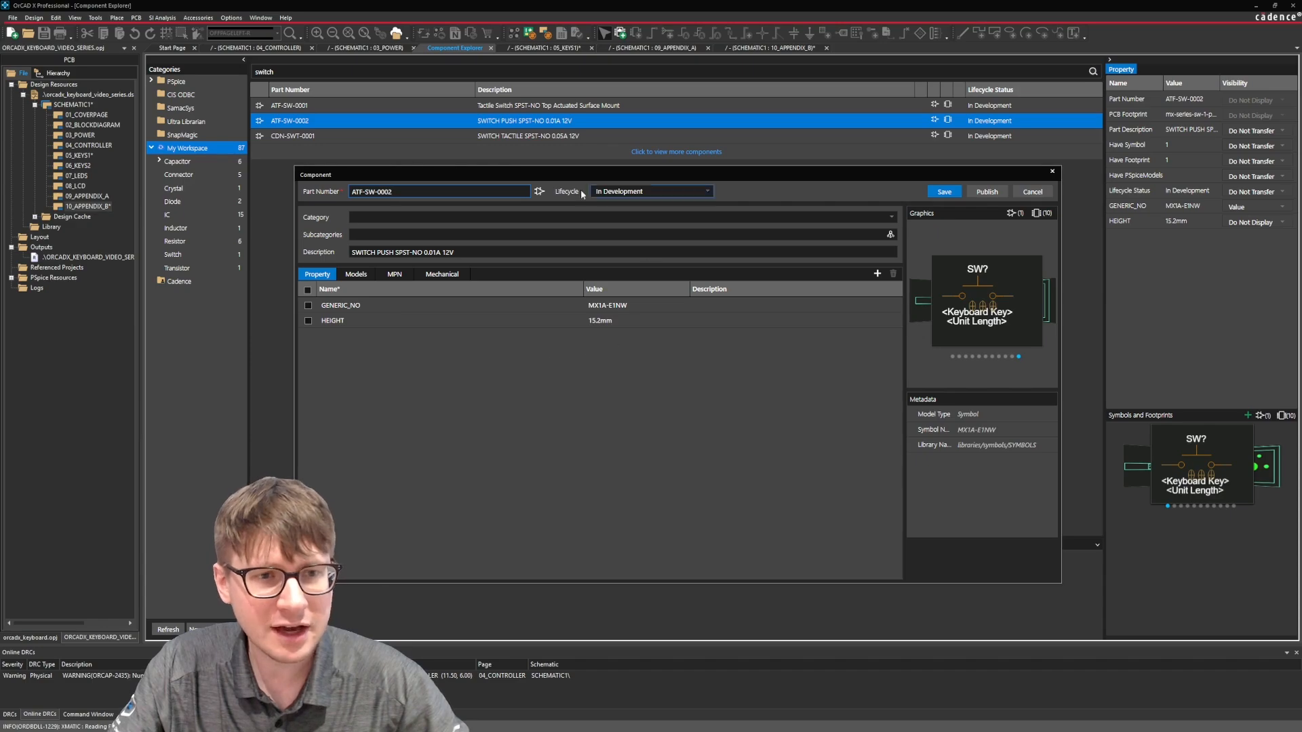
Examine the footprints attached to the MX1A-E1NW symbol in the part's models and discard the footprint dialog.
{"action": "left_click", "coordinate": [356, 275]}
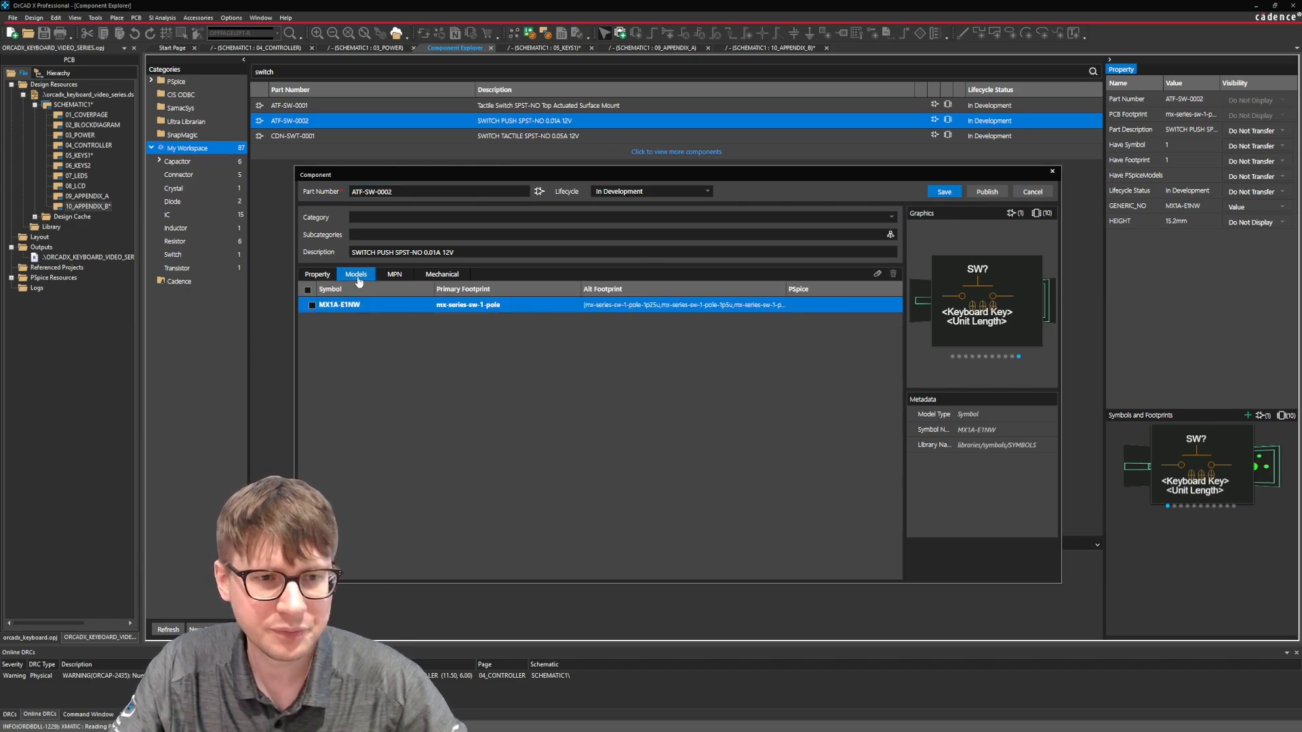
{"action": "left_click", "coordinate": [877, 274]}
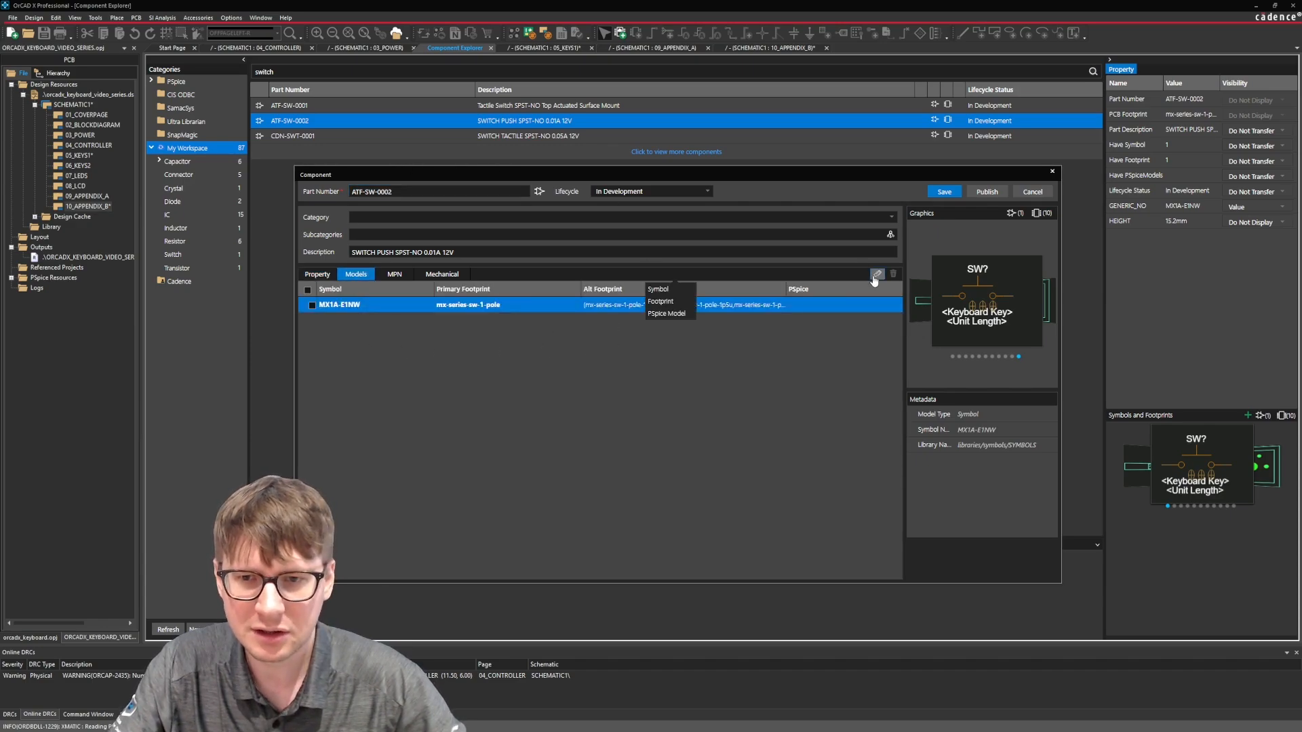
{"action": "left_click", "coordinate": [670, 301]}
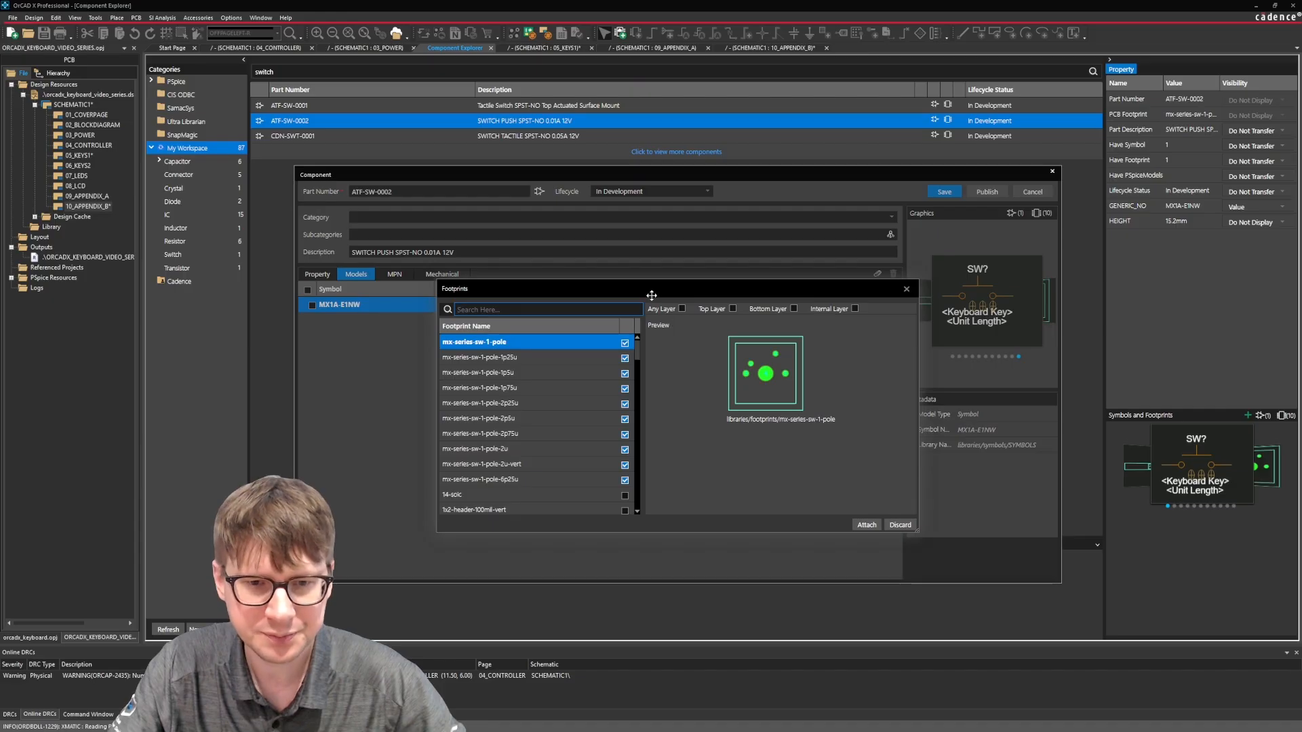
{"action": "left_click_drag", "start_coordinate": [651, 295], "coordinate": [667, 273]}
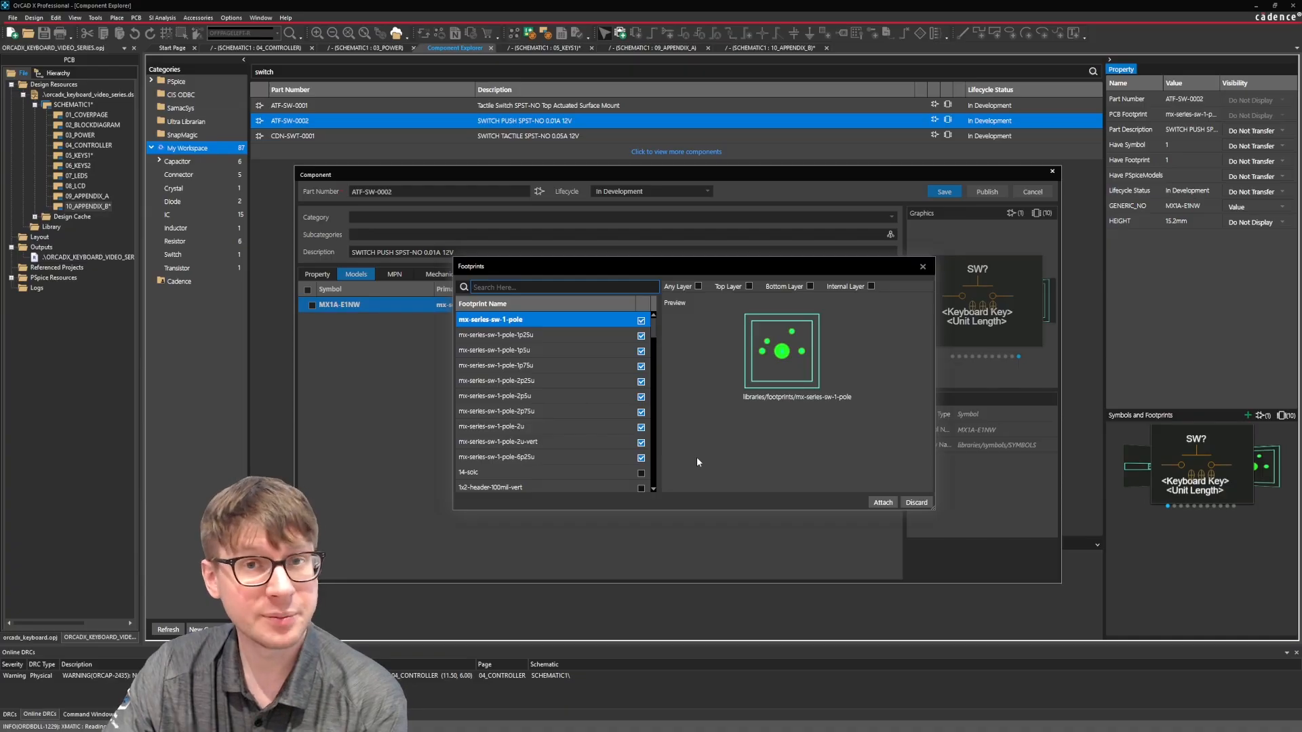
{"action": "left_click", "coordinate": [912, 498]}
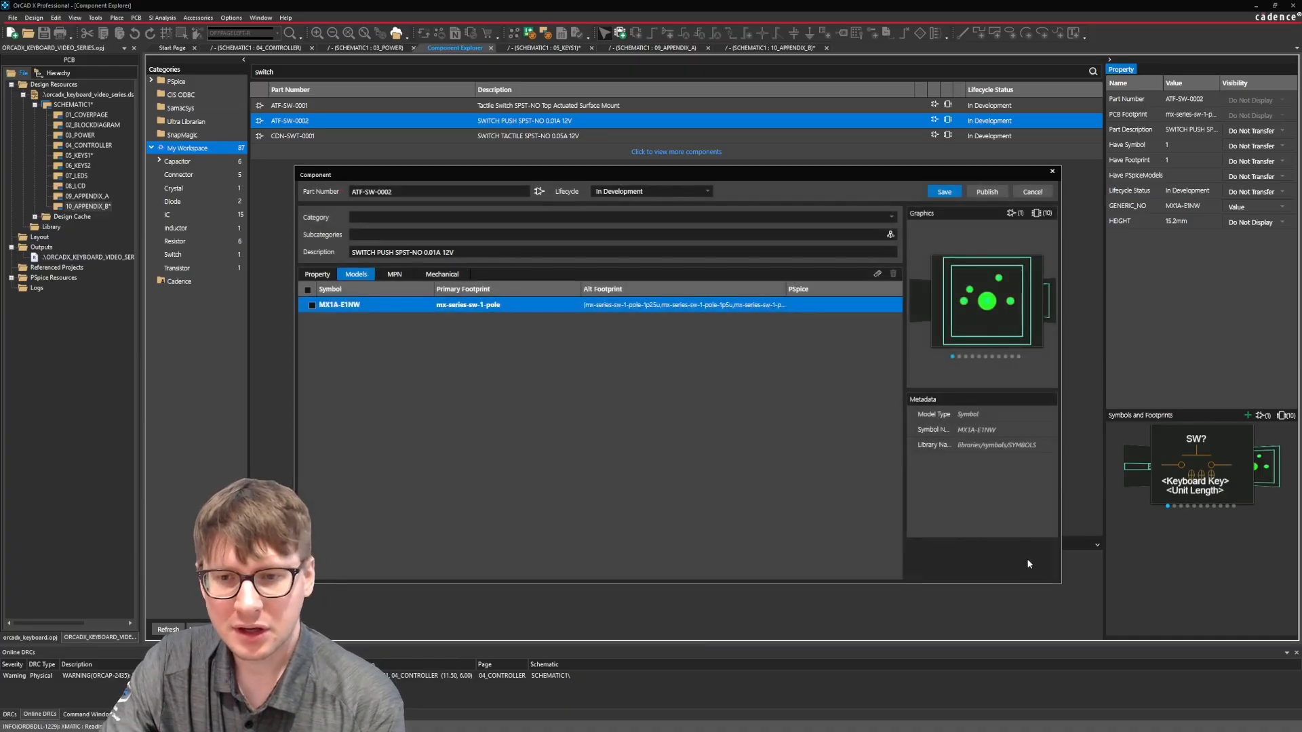
Enlarge the component dialog and reopen the footprint selection for the MX1A-E1NW symbol.
{"action": "left_click_drag", "start_coordinate": [1060, 583], "coordinate": [1228, 614]}
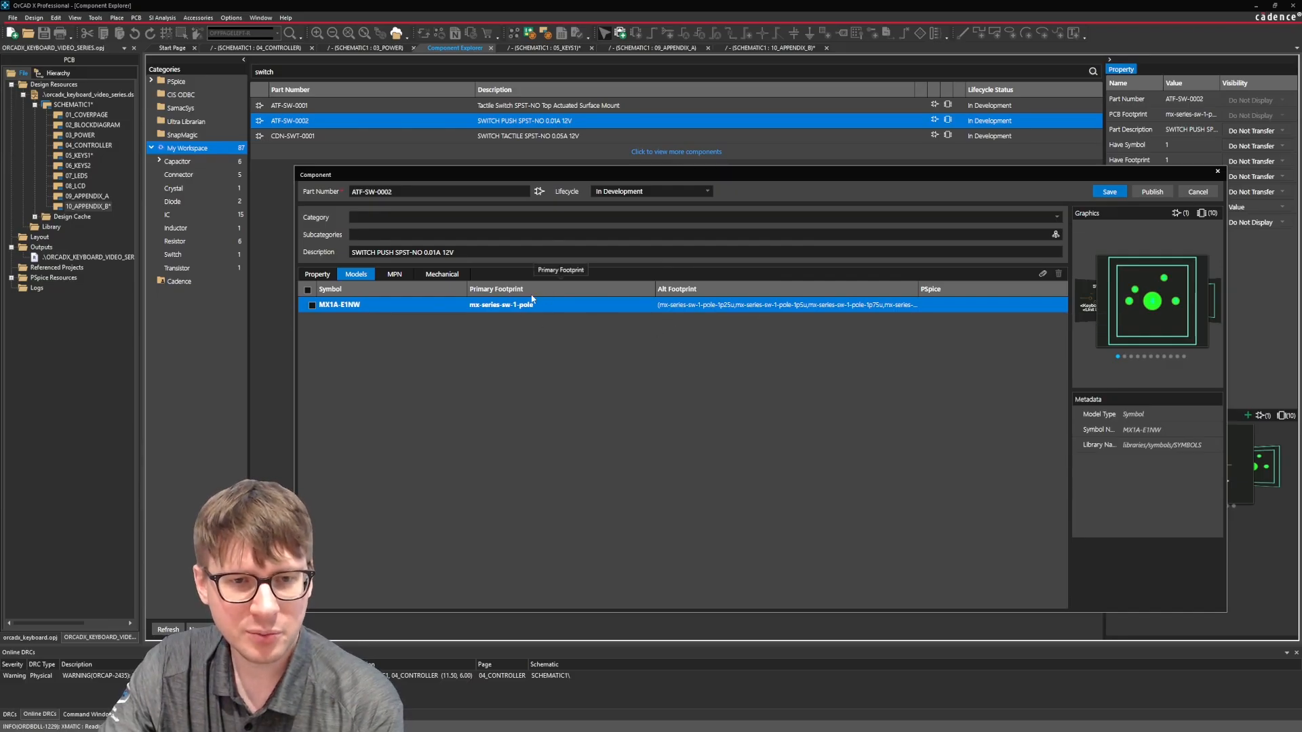
{"action": "left_click", "coordinate": [1044, 275]}
{"action": "left_click", "coordinate": [1043, 274]}
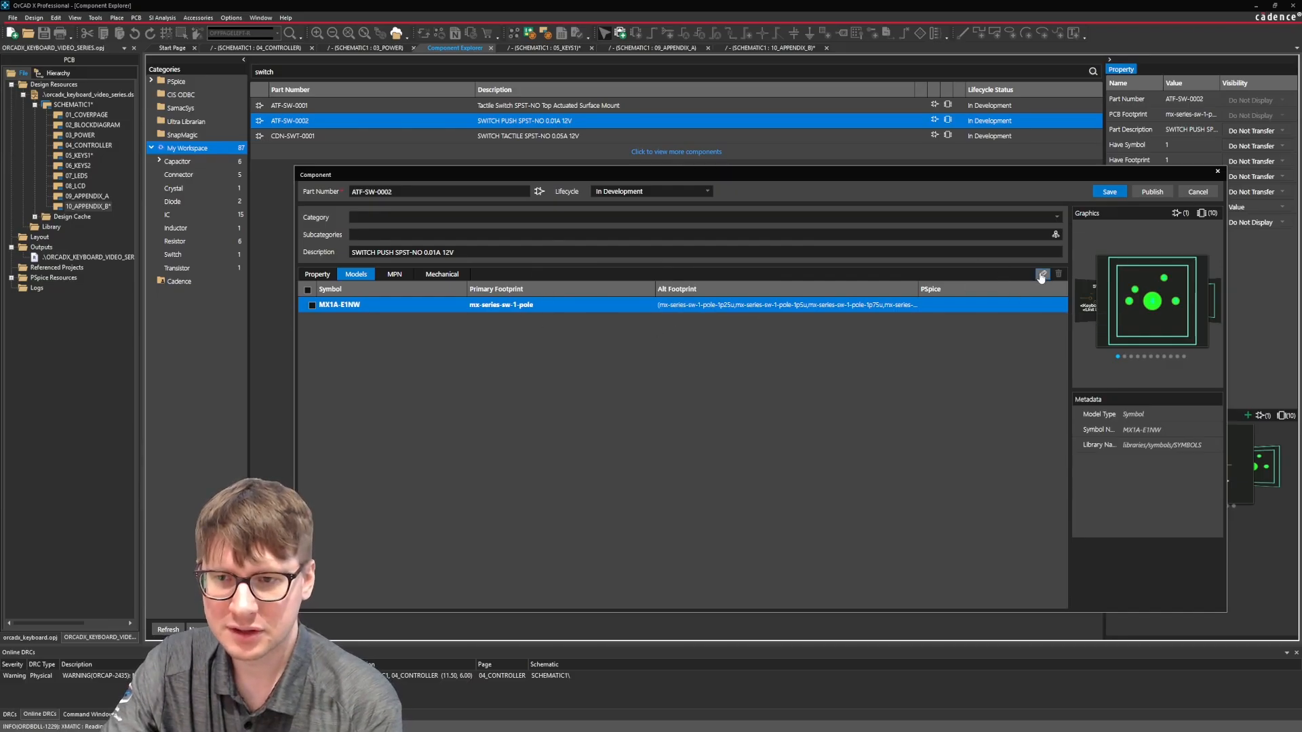
{"action": "left_click", "coordinate": [1043, 274]}
{"action": "left_click", "coordinate": [661, 301]}
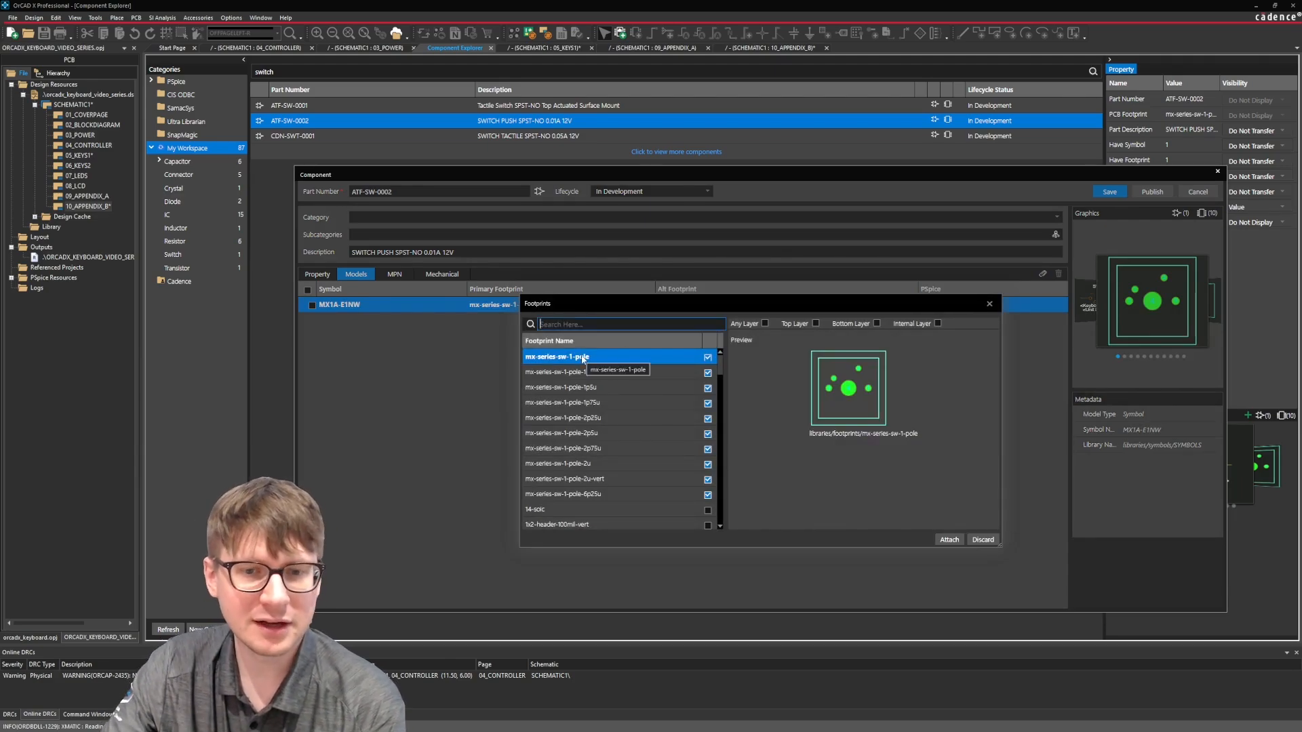
Preview the 1p25u, 1p5u, 1p75u, 2p25u and 2p5u switch footprints and the base mx-series-sw-1-pole footprint.
{"action": "left_click", "coordinate": [585, 372]}
{"action": "left_click", "coordinate": [589, 387]}
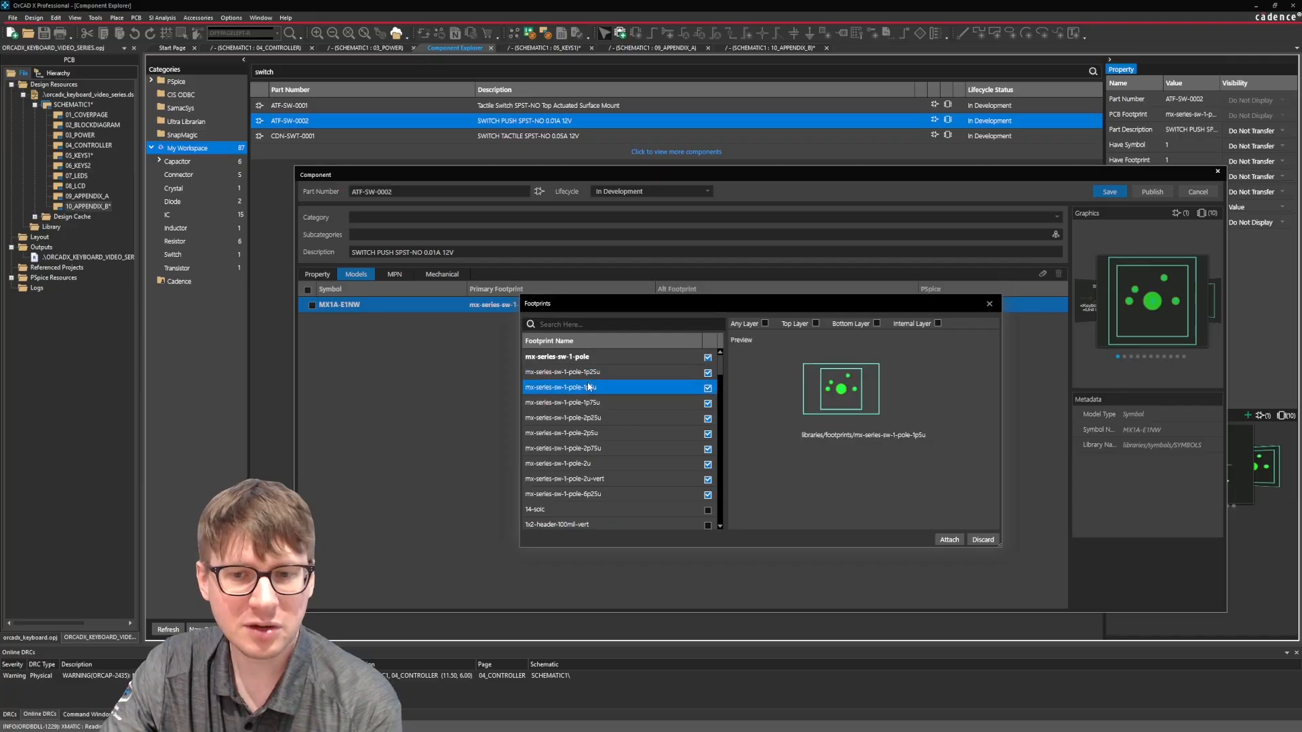
{"action": "left_click", "coordinate": [588, 403]}
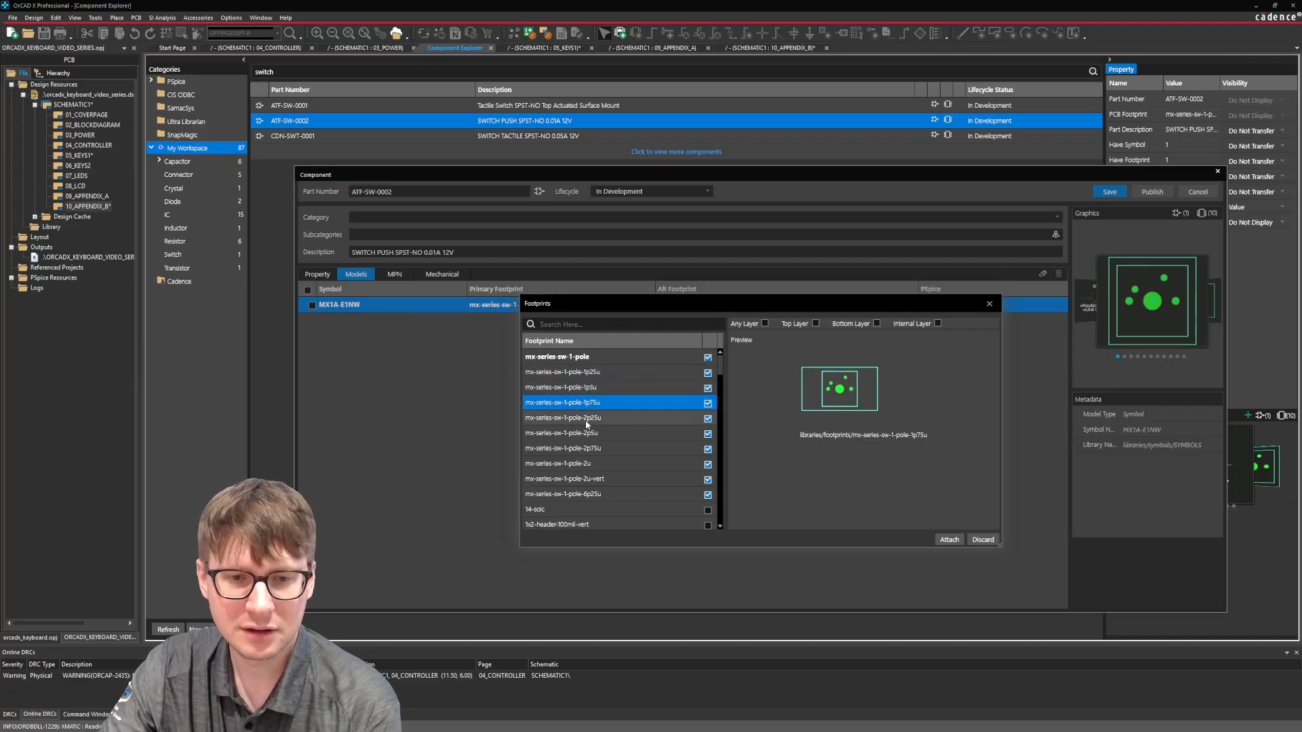
{"action": "left_click", "coordinate": [586, 419]}
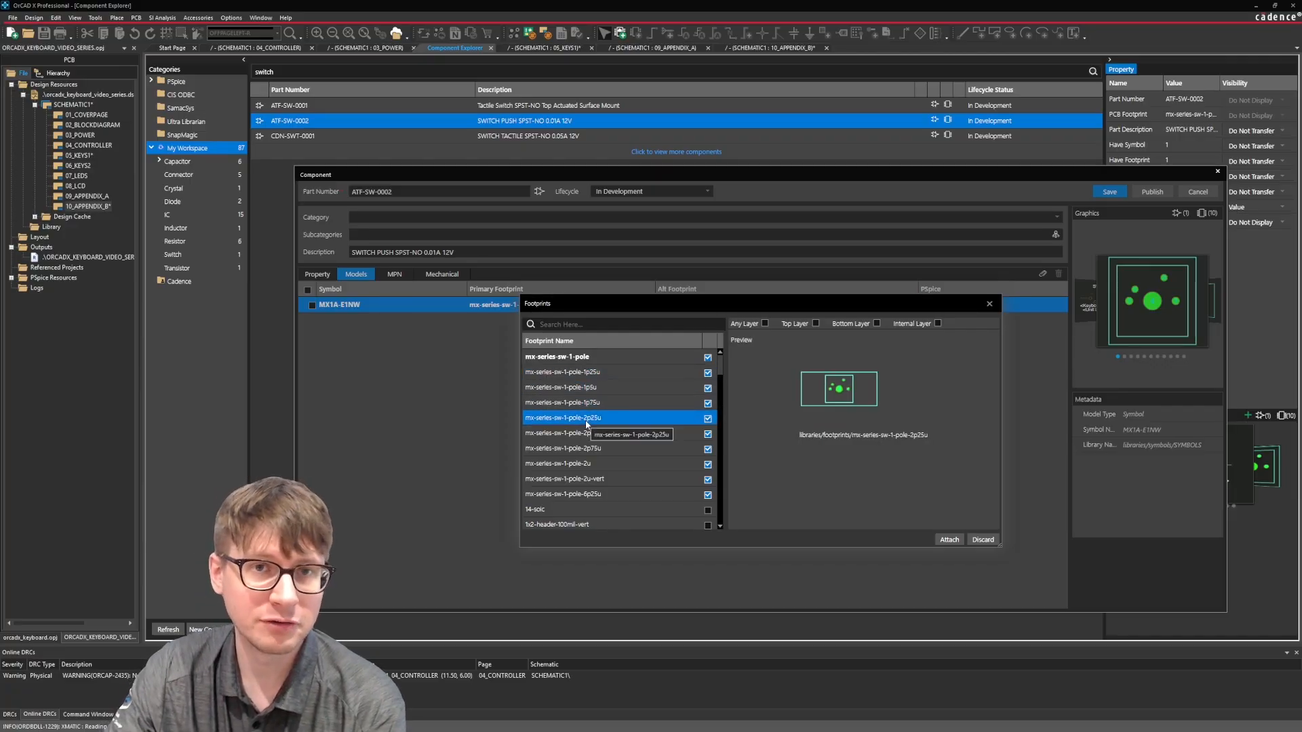
{"action": "left_click", "coordinate": [591, 432]}
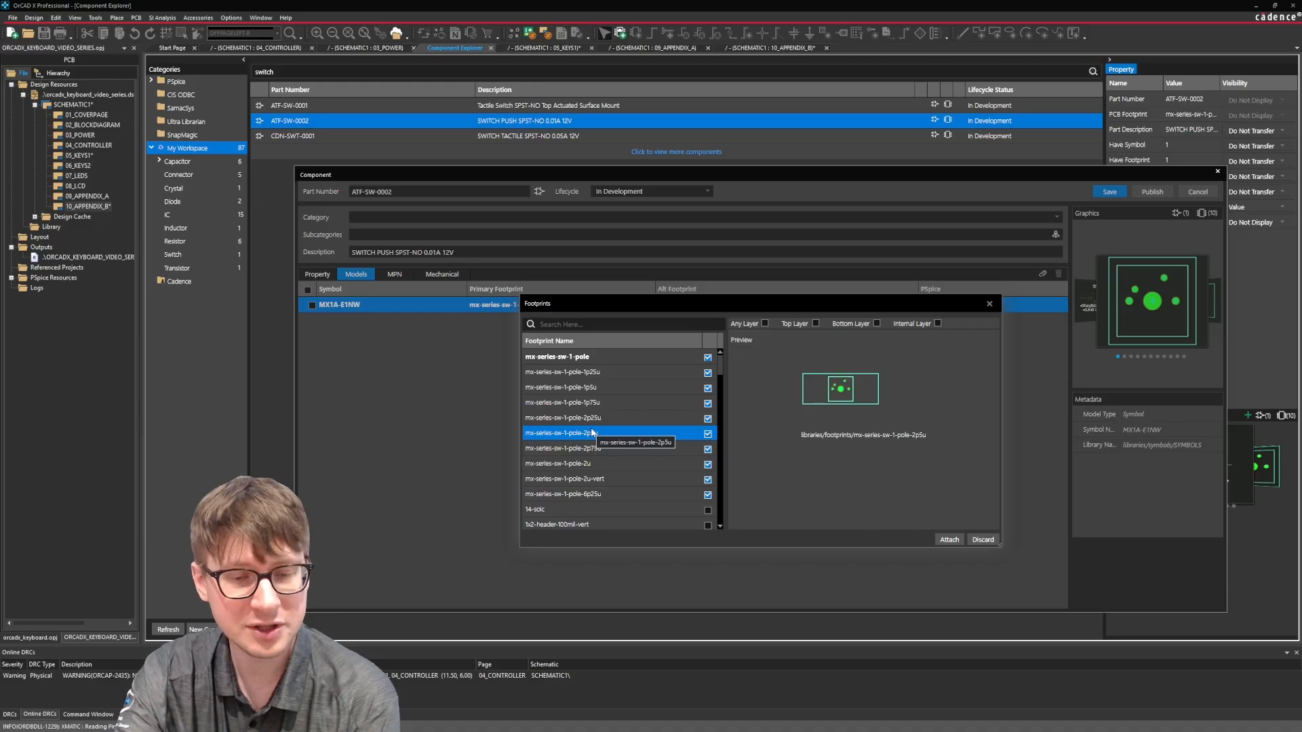
{"action": "left_click", "coordinate": [584, 357]}
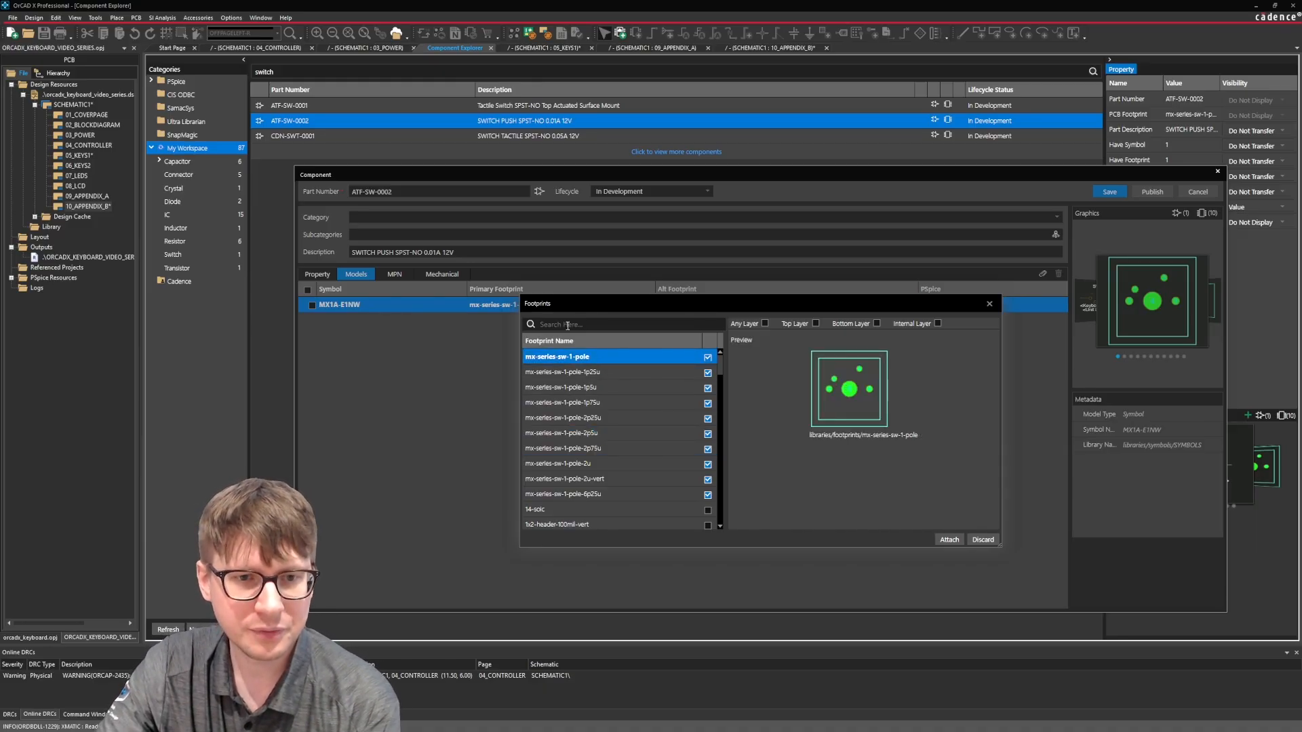
Reposition the footprint dialog and preview the mx-series-sw-1-pole footprints in sizes 2p5u, 2p75u and 2u.
{"action": "left_click_drag", "start_coordinate": [575, 300], "coordinate": [542, 307]}
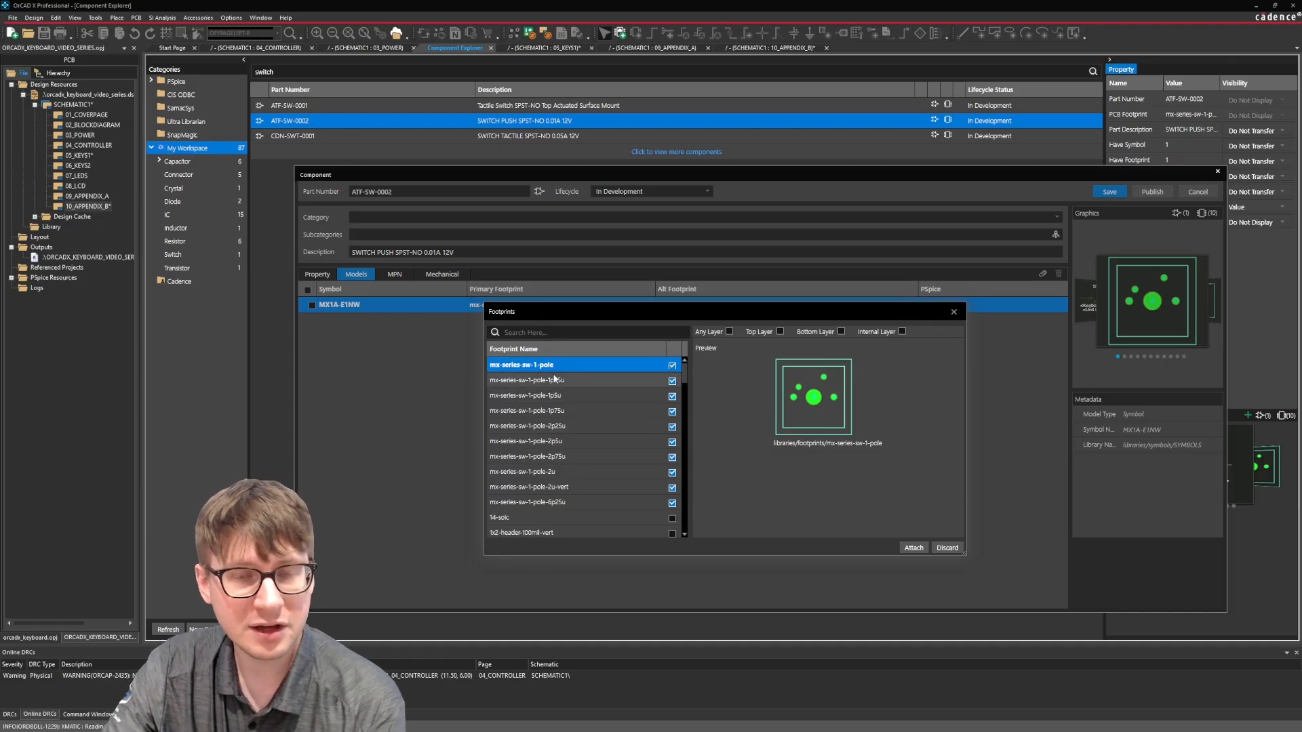
{"action": "left_click", "coordinate": [558, 442]}
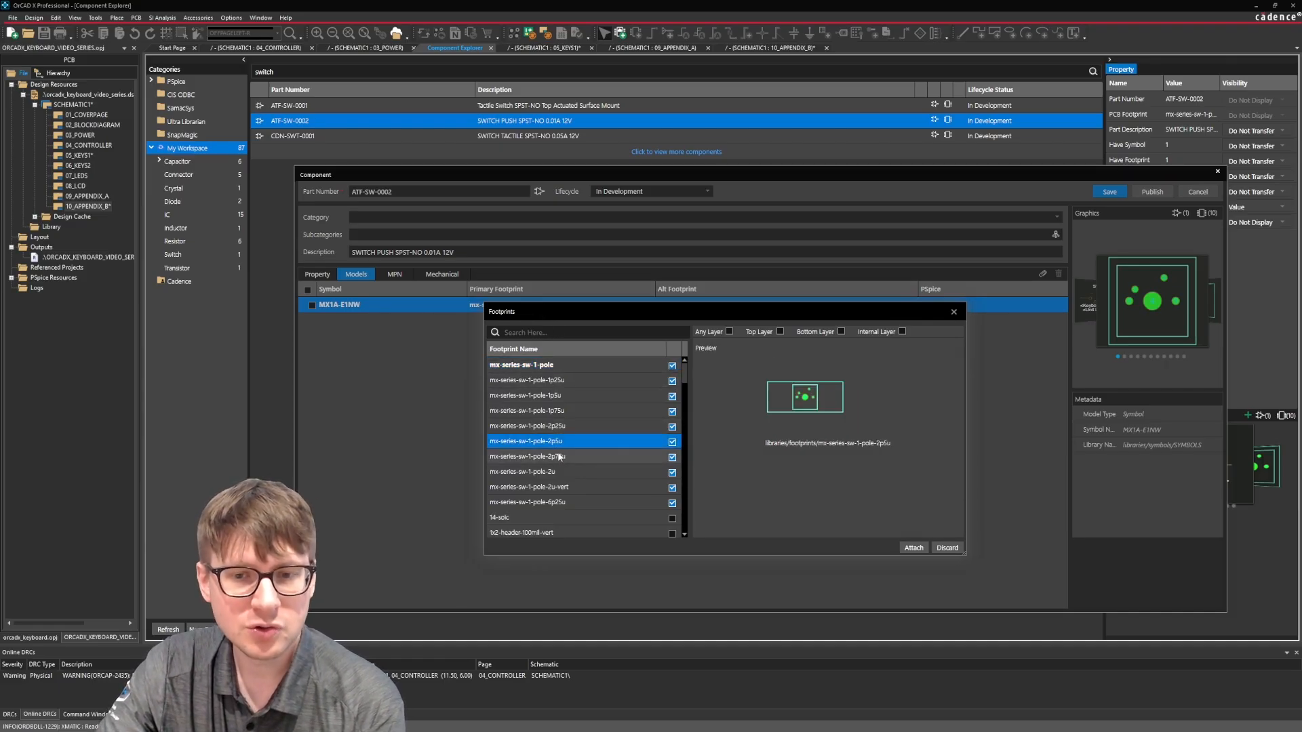
{"action": "left_click", "coordinate": [562, 457]}
{"action": "left_click", "coordinate": [557, 472]}
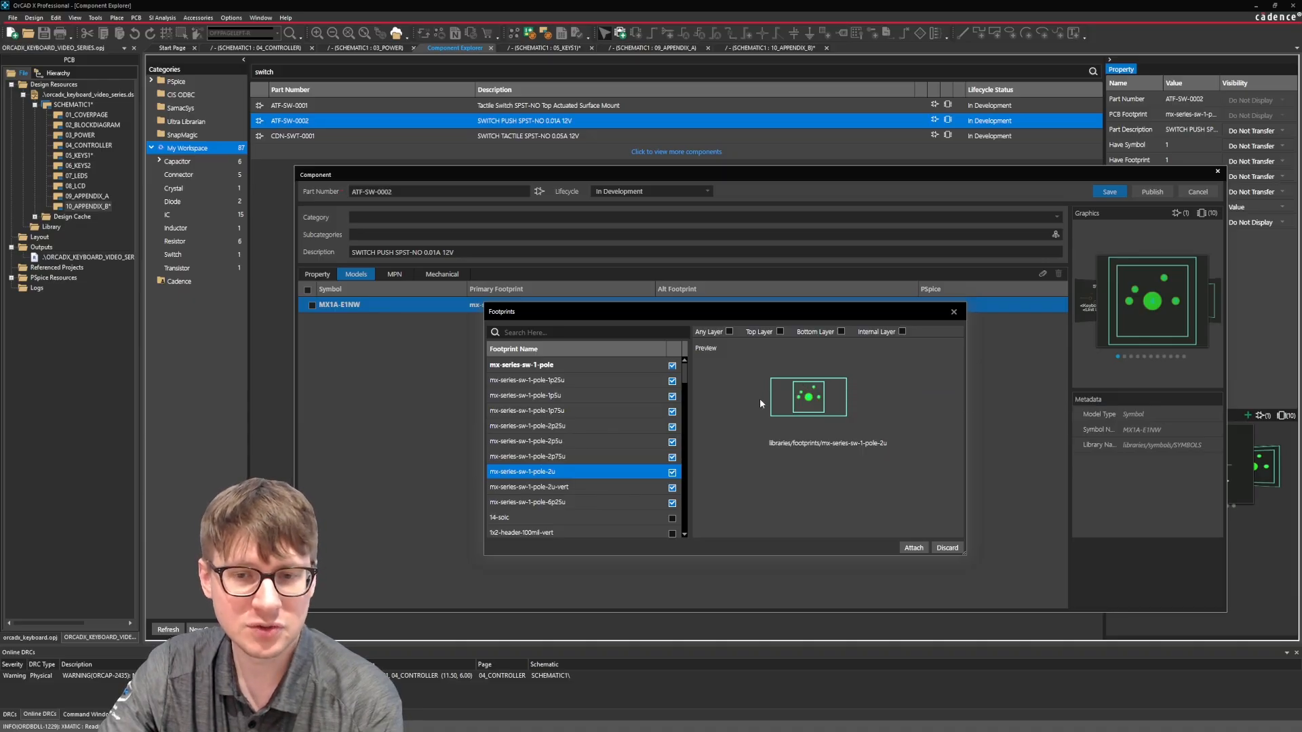
Preview the mx-series-sw-1-pole-6p25u footprint and attach the checked footprints to the MX1A-E1NW symbol.
{"action": "mouse_move", "coordinate": [751, 401]}
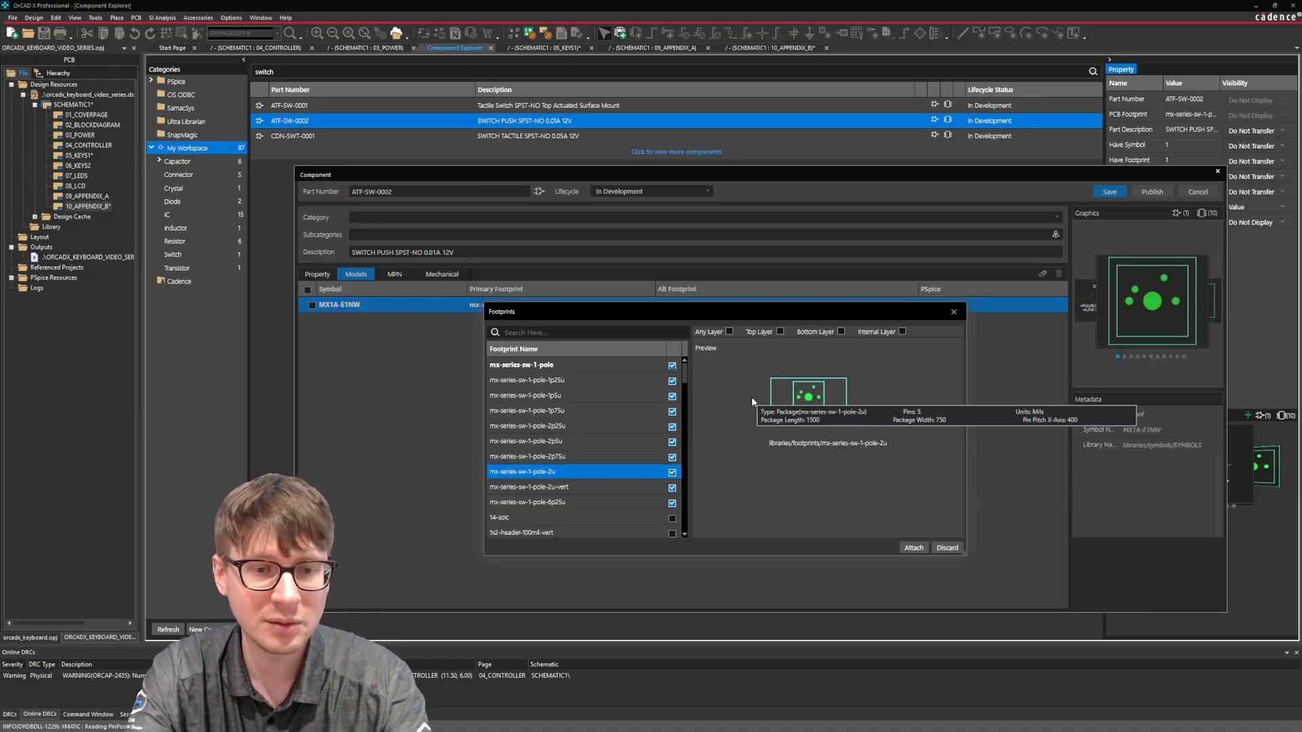
{"action": "left_click", "coordinate": [563, 503]}
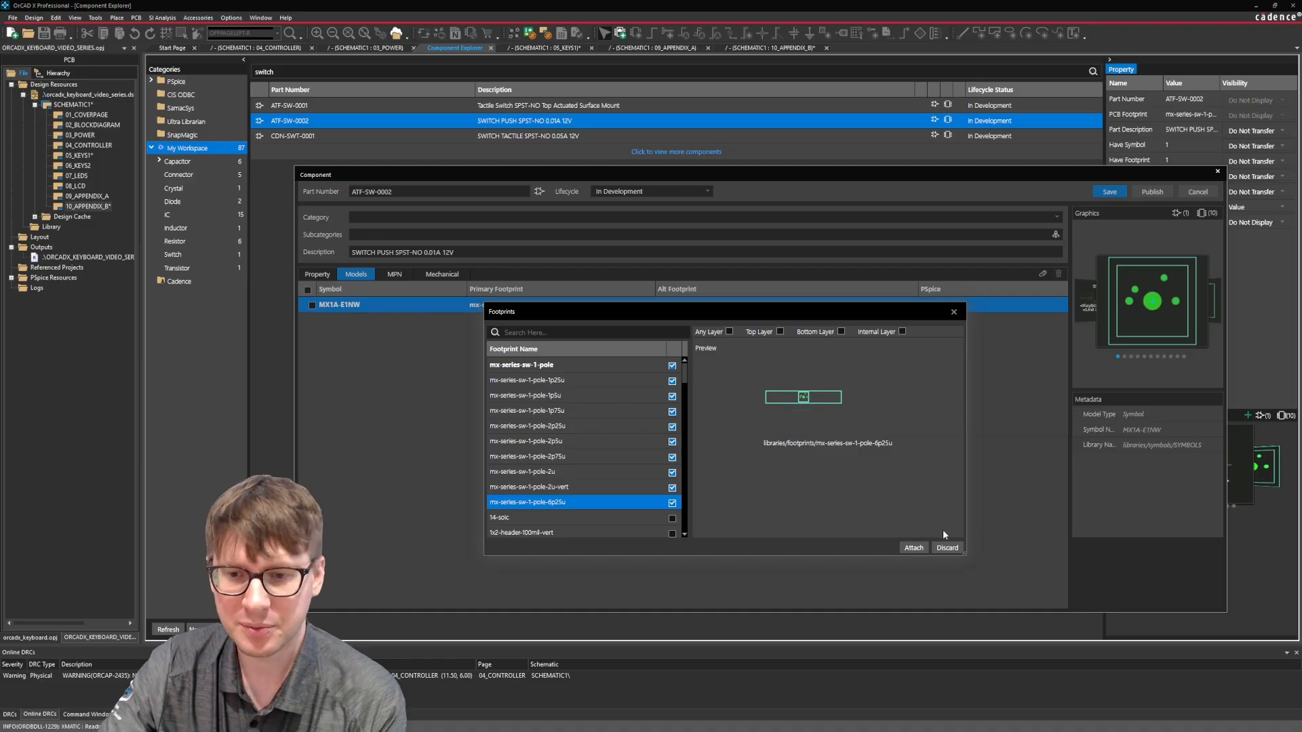
{"action": "left_click", "coordinate": [913, 548]}
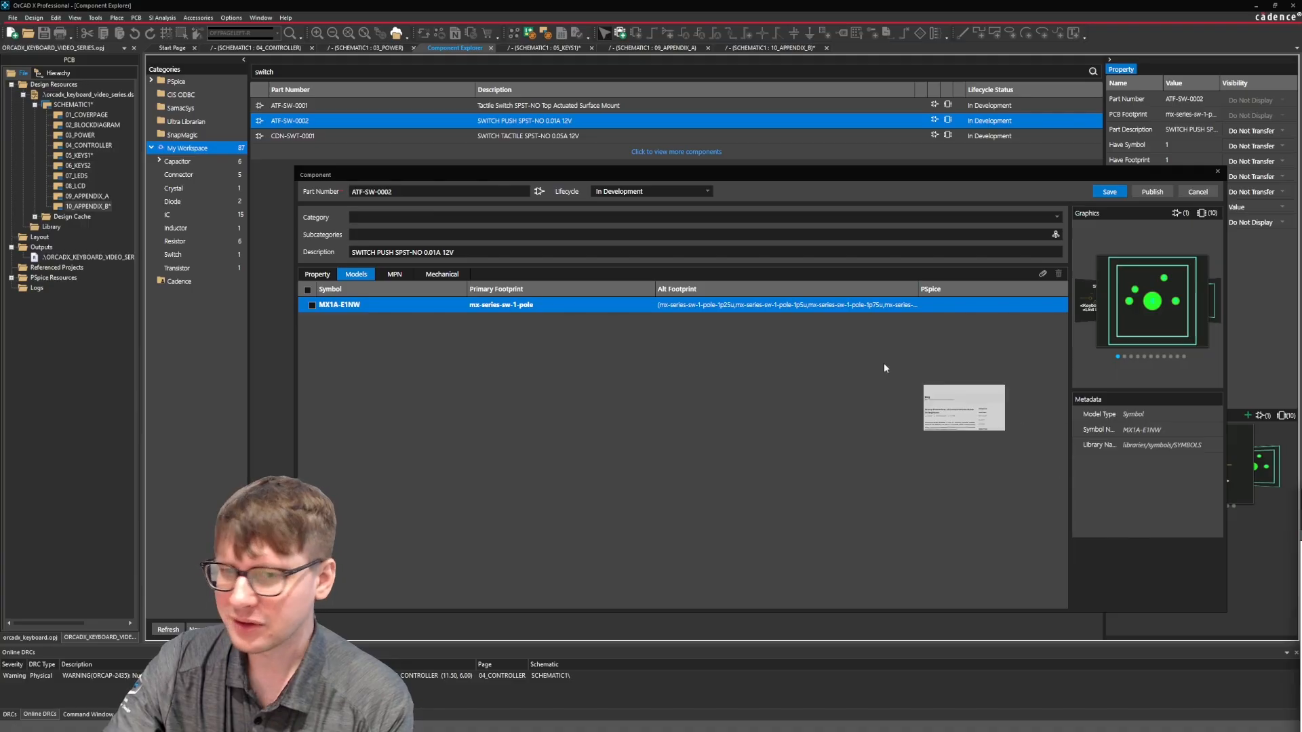
Switch to the browser showing the Hirosart keycap dimensions guide, then reposition and enlarge its window.
{"action": "key", "text": "alt+Tab"}
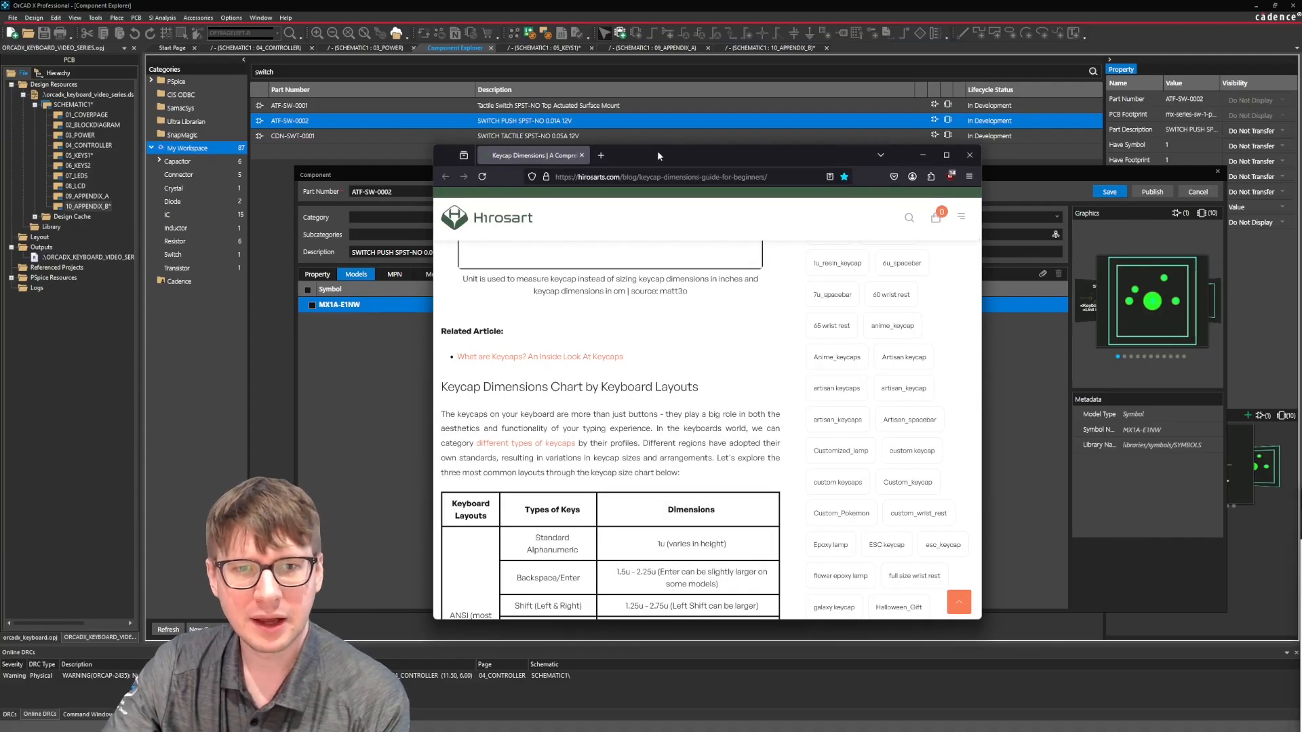
{"action": "left_click_drag", "start_coordinate": [657, 151], "coordinate": [595, 61]}
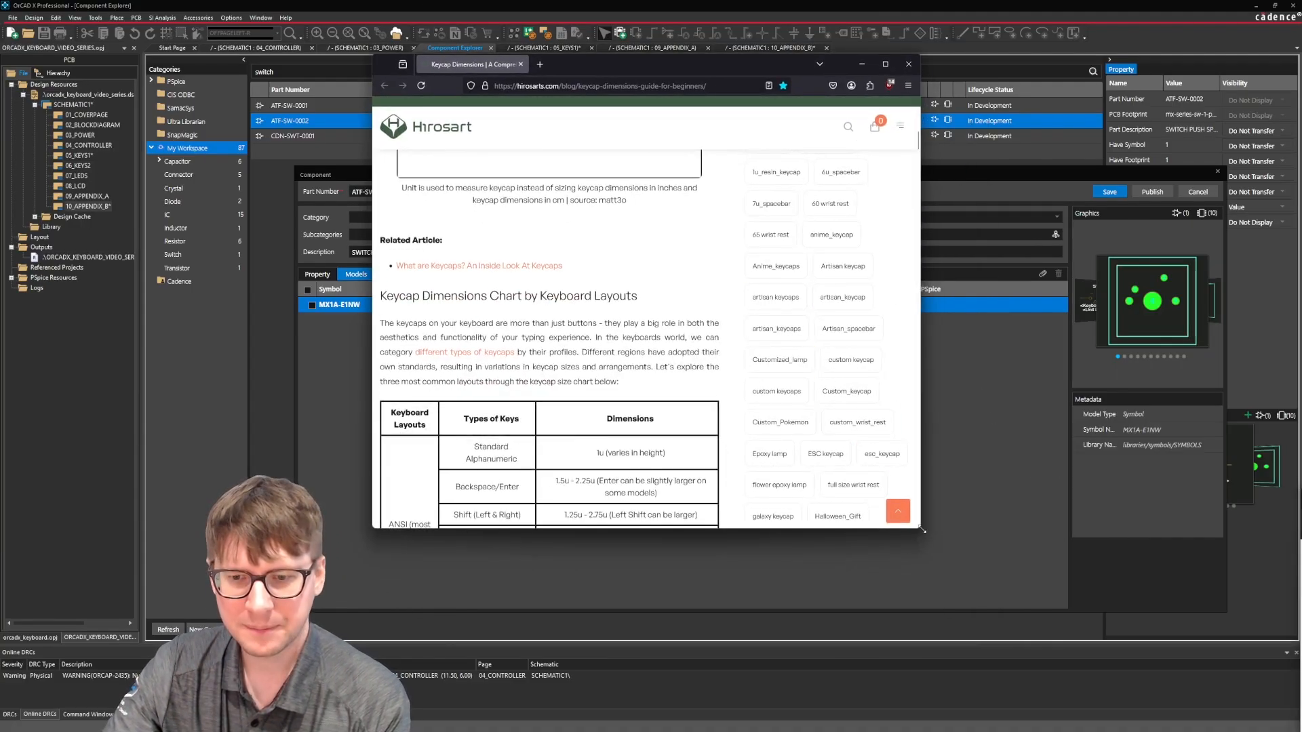
{"action": "left_click_drag", "start_coordinate": [920, 529], "coordinate": [1154, 651]}
Read the guide's section on how keycaps are measured and examine the standard 1u keycap size diagram.
{"action": "scroll", "coordinate": [748, 411], "scroll_direction": "up", "scroll_amount": 10}
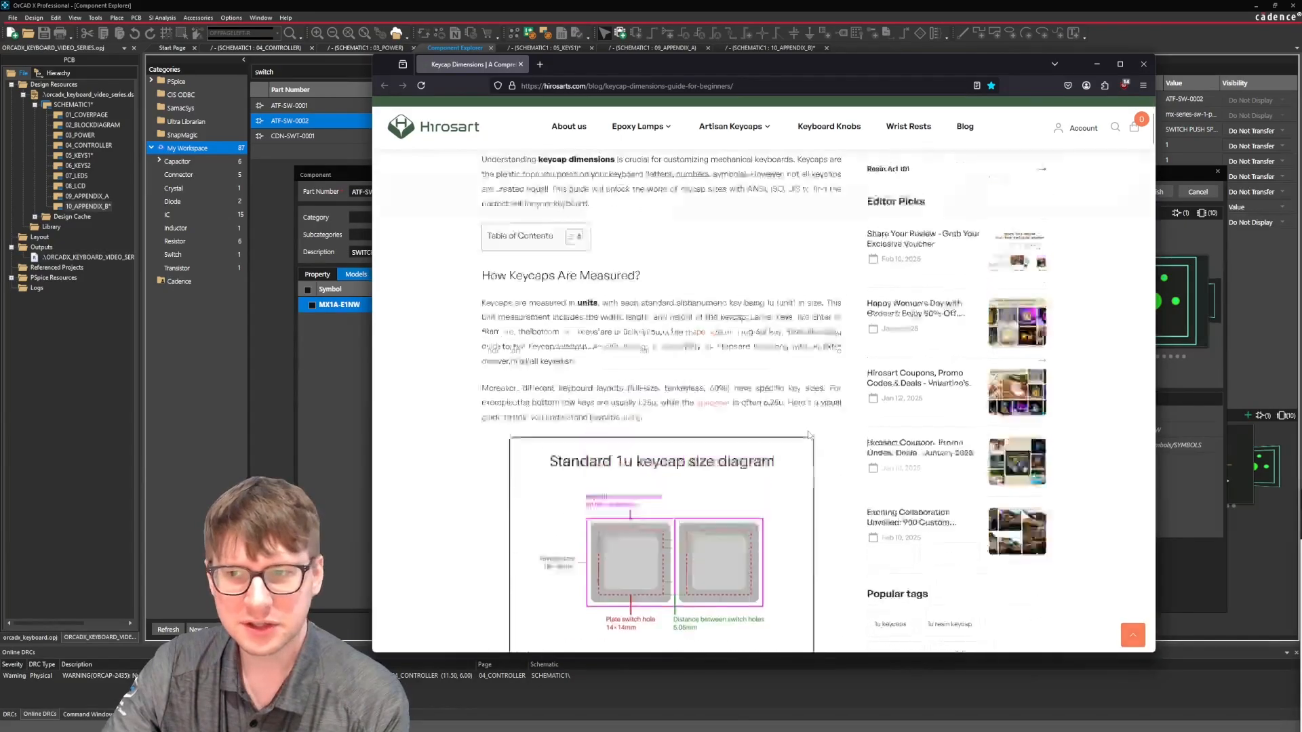
{"action": "left_click_drag", "start_coordinate": [639, 263], "coordinate": [479, 263]}
{"action": "left_click", "coordinate": [610, 283]}
{"action": "left_click", "coordinate": [441, 324]}
{"action": "scroll", "coordinate": [440, 324], "scroll_direction": "down", "scroll_amount": 5}
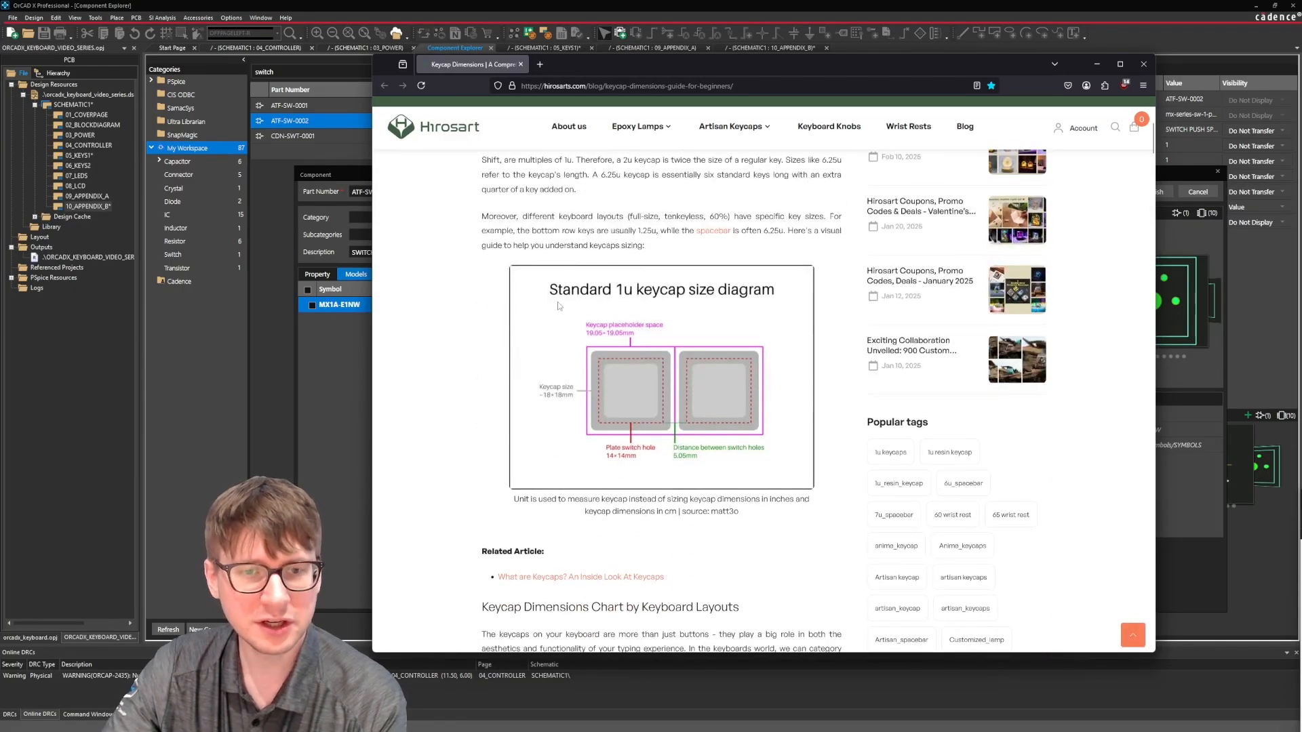
{"action": "mouse_move", "coordinate": [551, 290]}
{"action": "left_mouse_down"}
{"action": "mouse_move", "coordinate": [600, 288]}
{"action": "mouse_move", "coordinate": [568, 290]}
{"action": "left_mouse_up"}
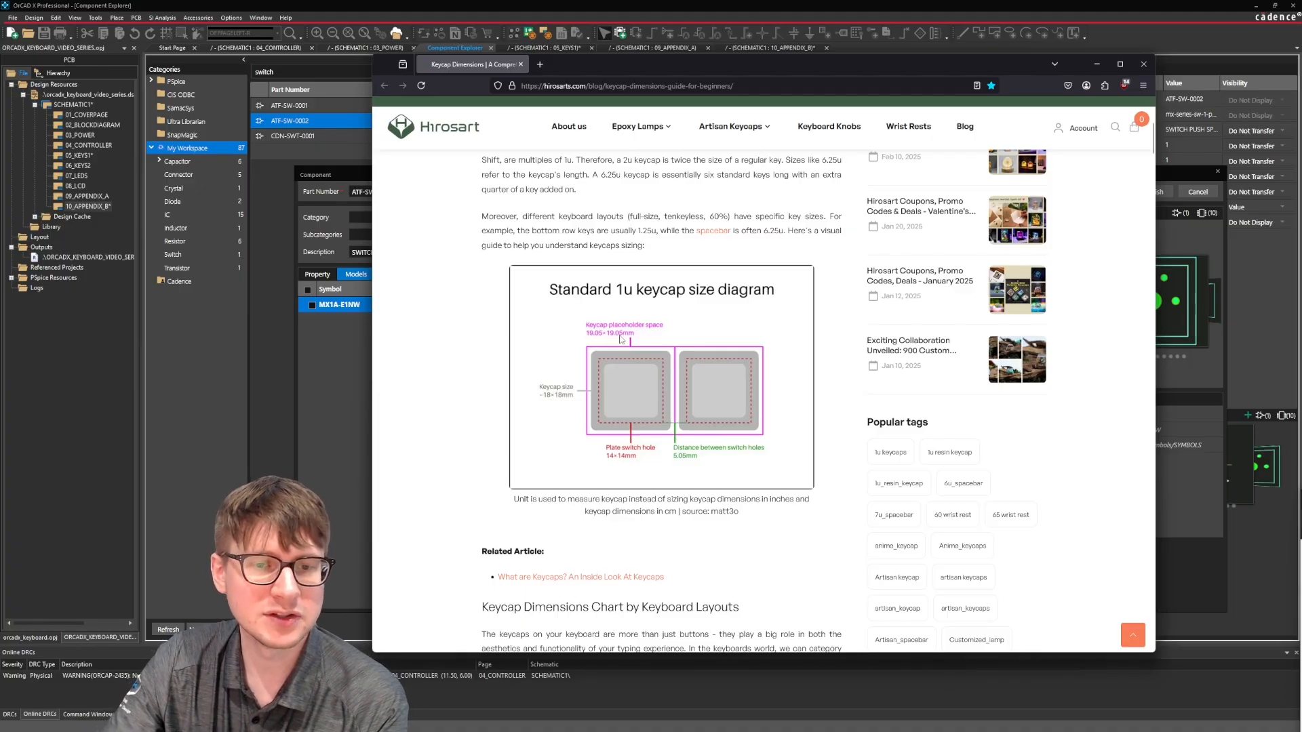
Examine the keycap dimensions chart by keyboard layout, starting with the key types and sizes of the ANSI layout.
{"action": "scroll", "coordinate": [663, 332], "scroll_direction": "down", "scroll_amount": 5}
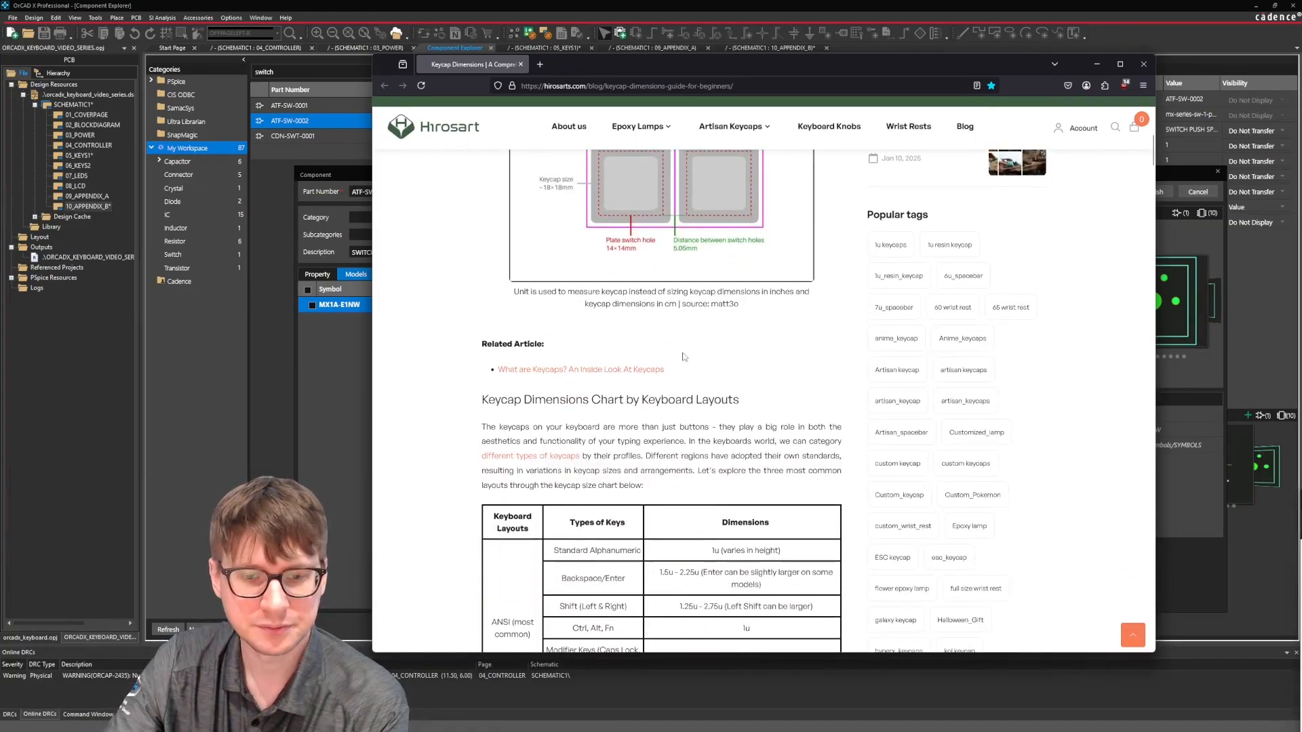
{"action": "scroll", "coordinate": [709, 365], "scroll_direction": "down", "scroll_amount": 3}
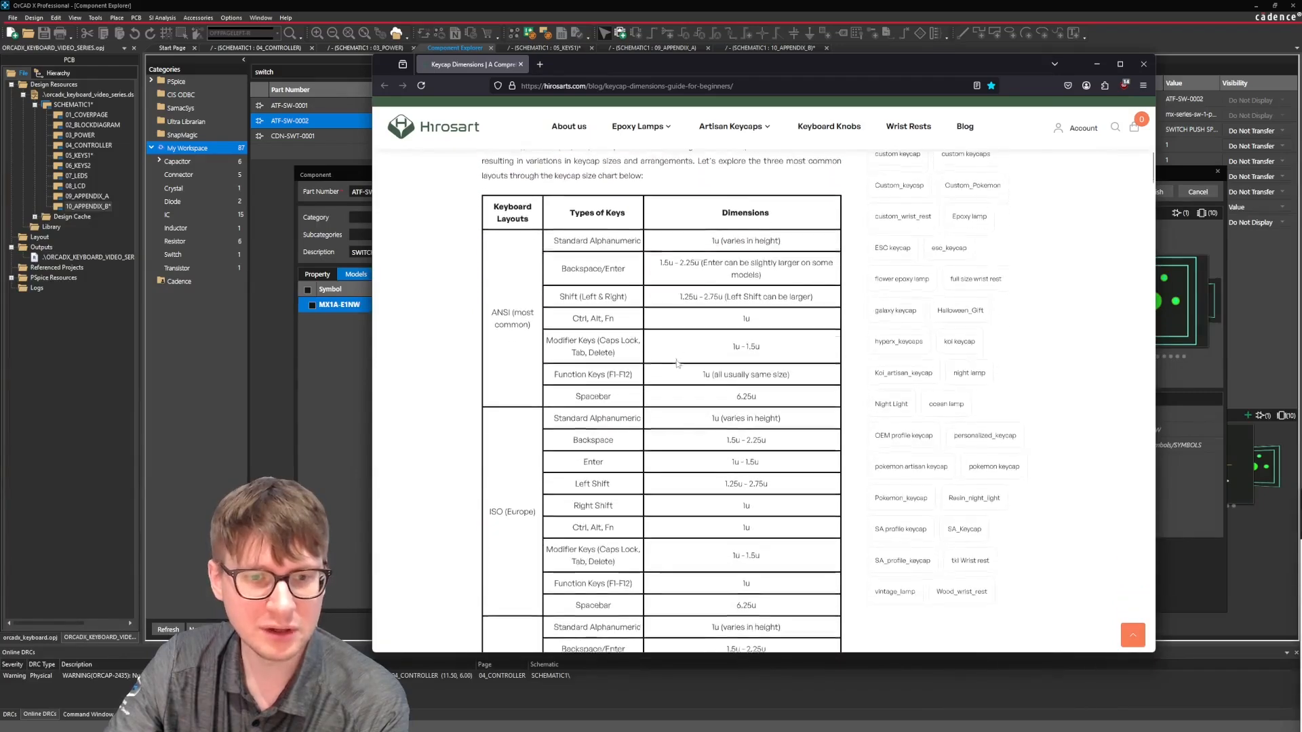
{"action": "left_click_drag", "start_coordinate": [506, 213], "coordinate": [532, 220]}
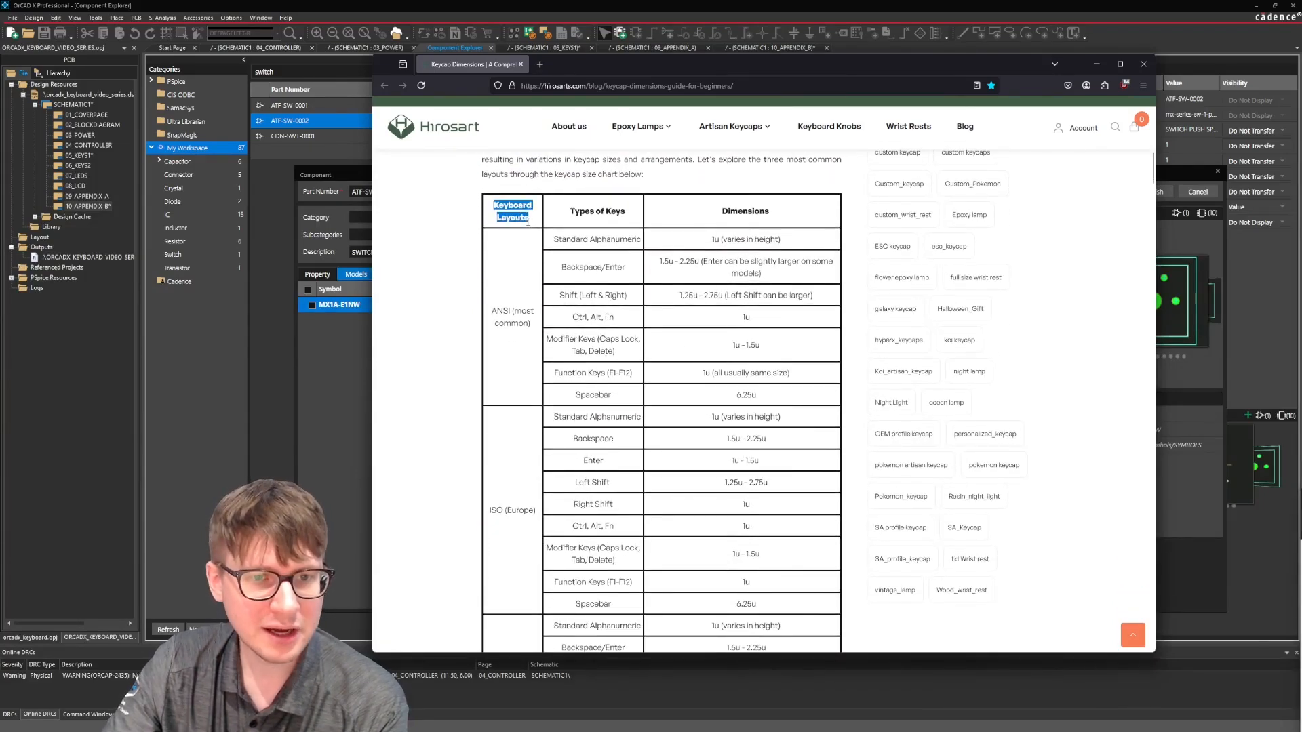
{"action": "left_click", "coordinate": [533, 230]}
{"action": "scroll", "coordinate": [533, 249], "scroll_direction": "down", "scroll_amount": 6}
{"action": "scroll", "coordinate": [534, 249], "scroll_direction": "up", "scroll_amount": 3}
{"action": "scroll", "coordinate": [534, 250], "scroll_direction": "up", "scroll_amount": 3}
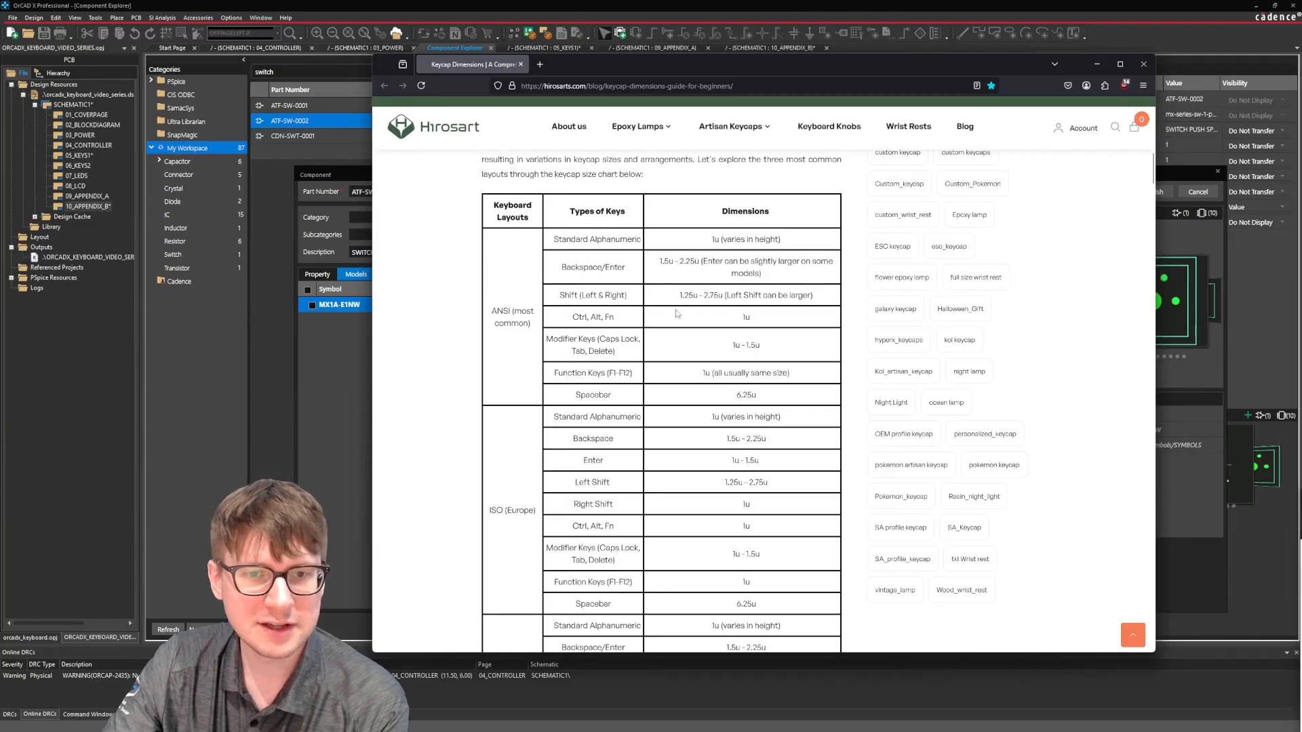
{"action": "left_click_drag", "start_coordinate": [757, 321], "coordinate": [739, 320]}
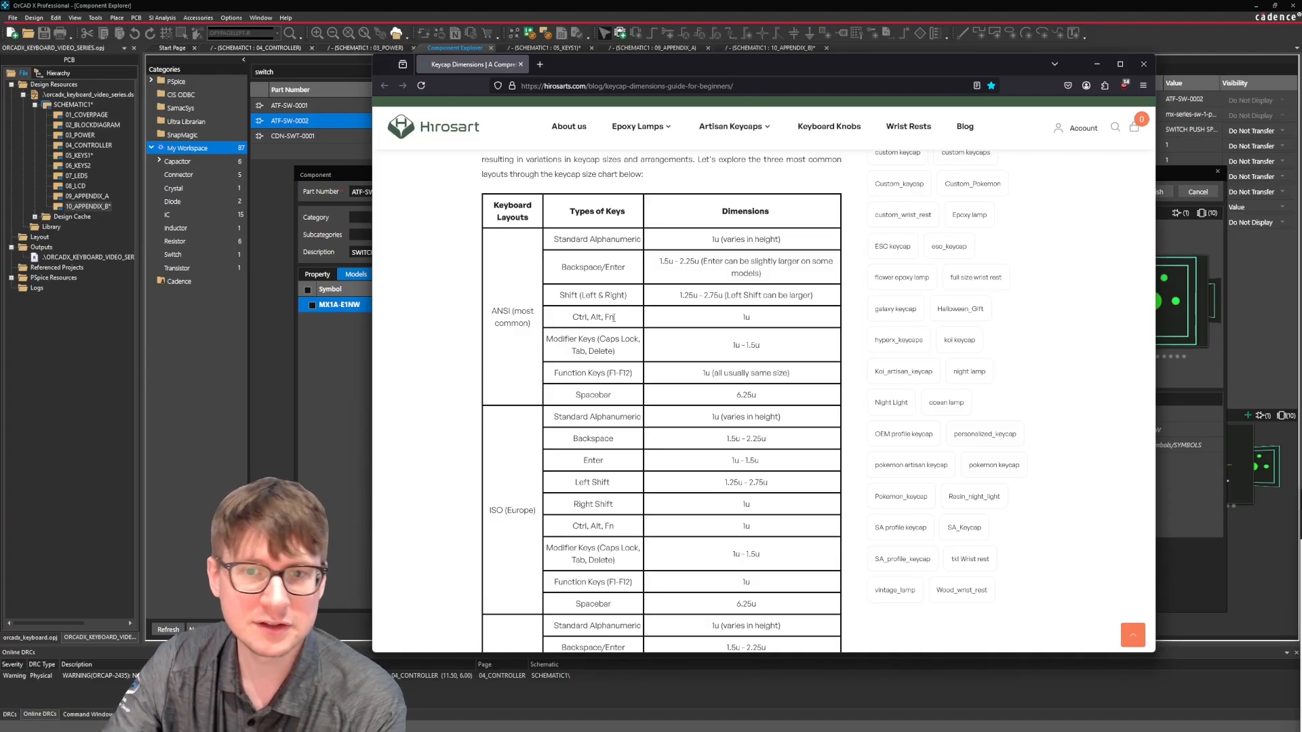
Compare the ANSI standard alphanumeric size with the 1u diagram and check the Backspace/Enter dimensions in the chart.
{"action": "scroll", "coordinate": [590, 183], "scroll_direction": "up", "scroll_amount": 5}
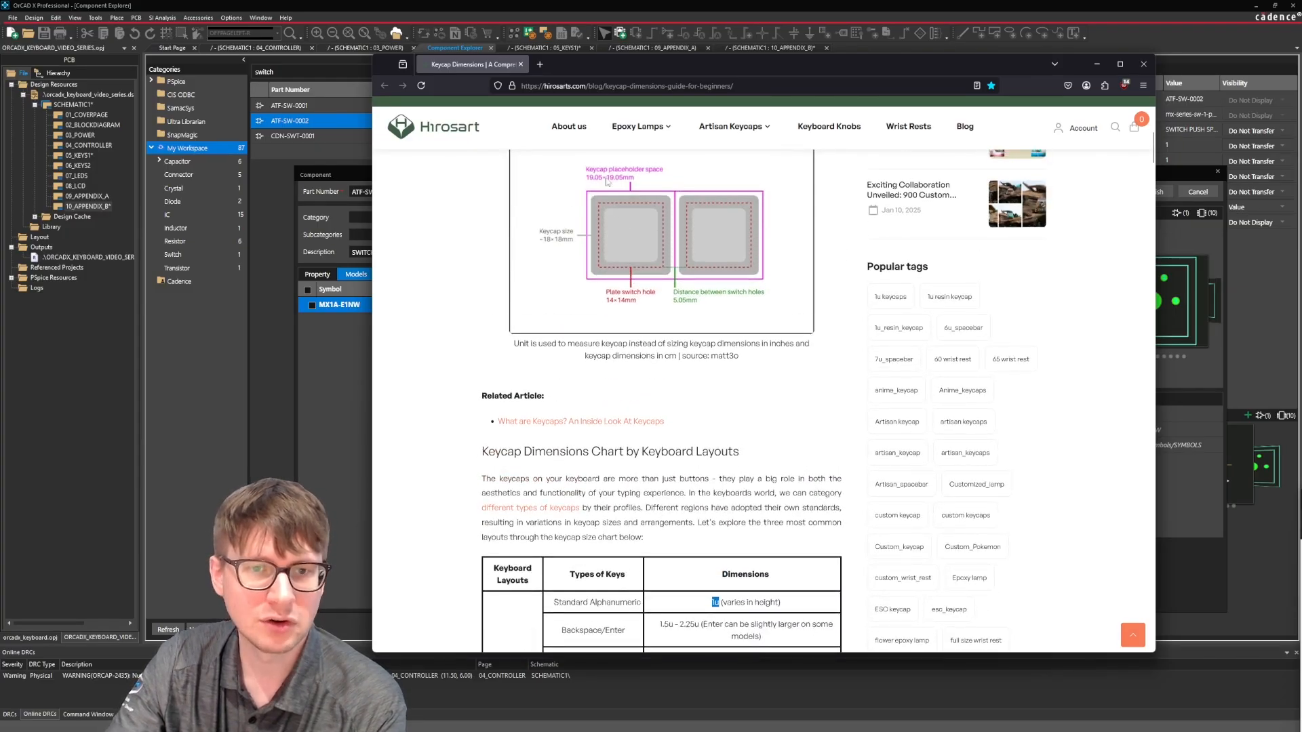
{"action": "scroll", "coordinate": [625, 185], "scroll_direction": "down", "scroll_amount": 2}
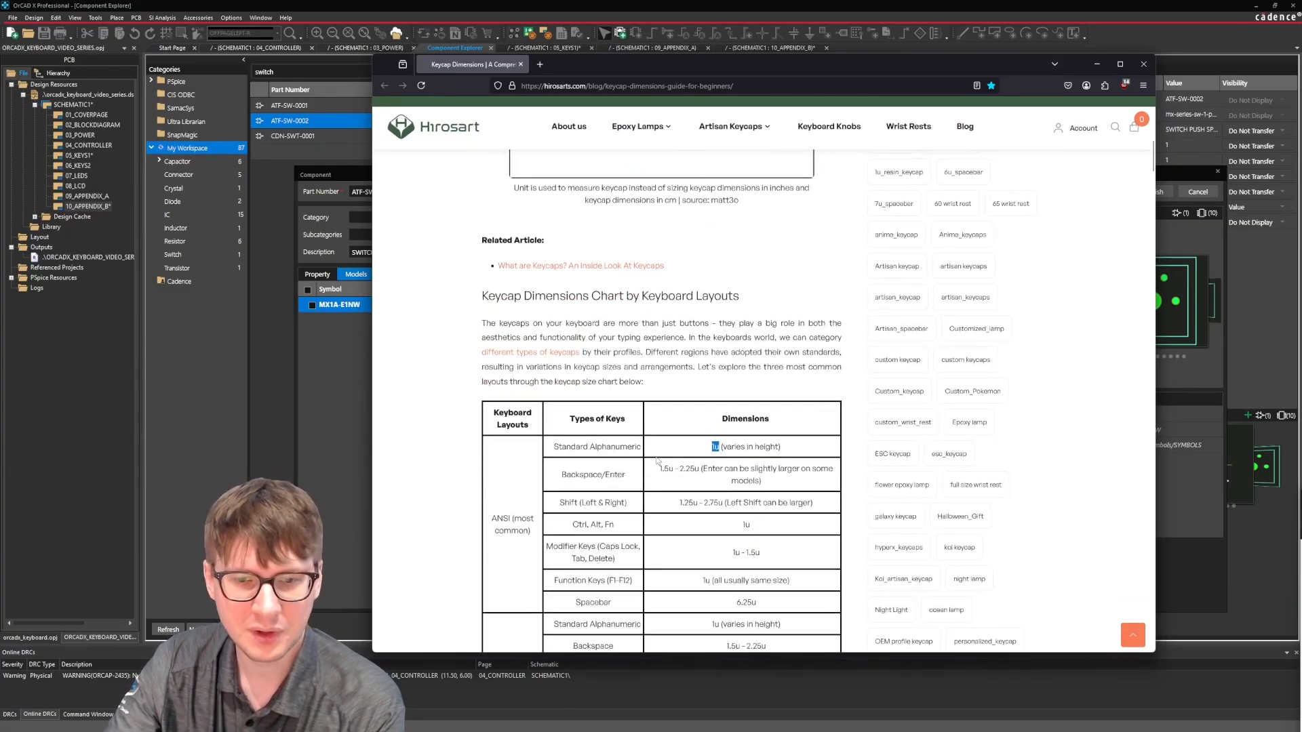
{"action": "left_click", "coordinate": [658, 471]}
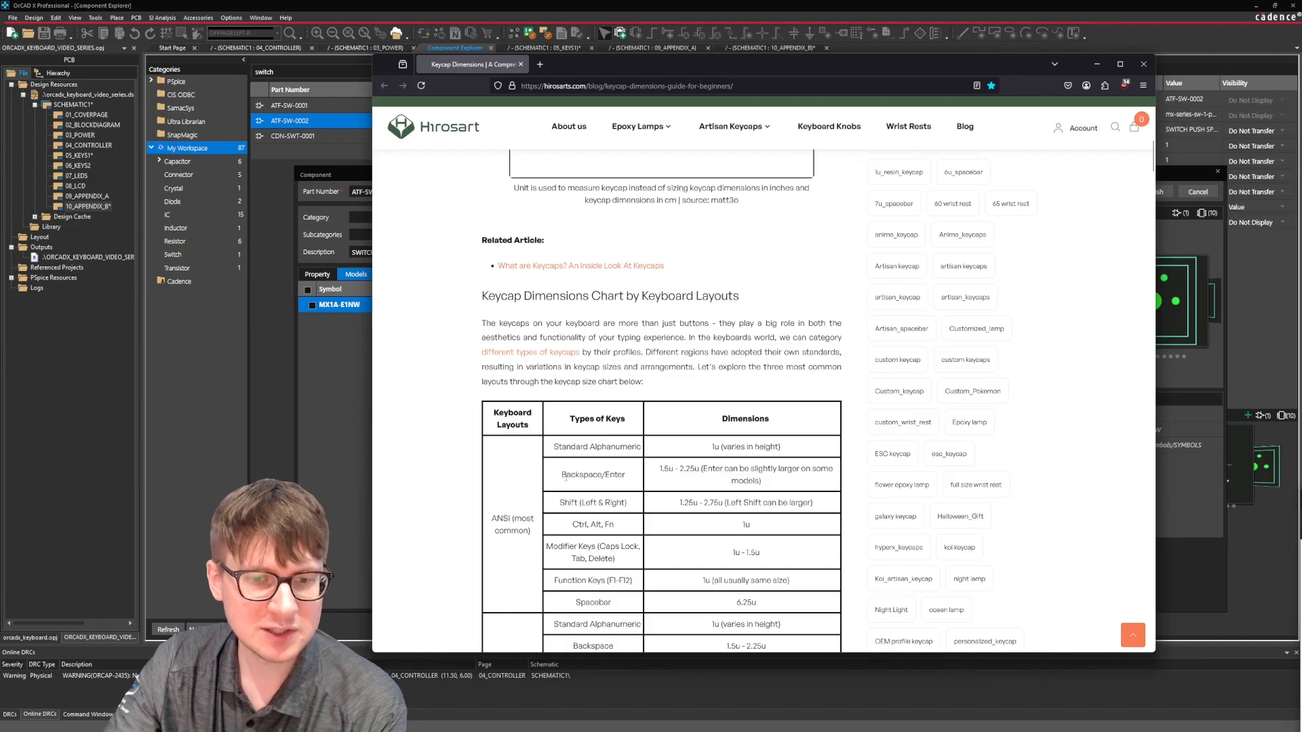
{"action": "left_click_drag", "start_coordinate": [560, 478], "coordinate": [691, 470]}
{"action": "left_click", "coordinate": [617, 476]}
{"action": "left_click", "coordinate": [696, 469]}
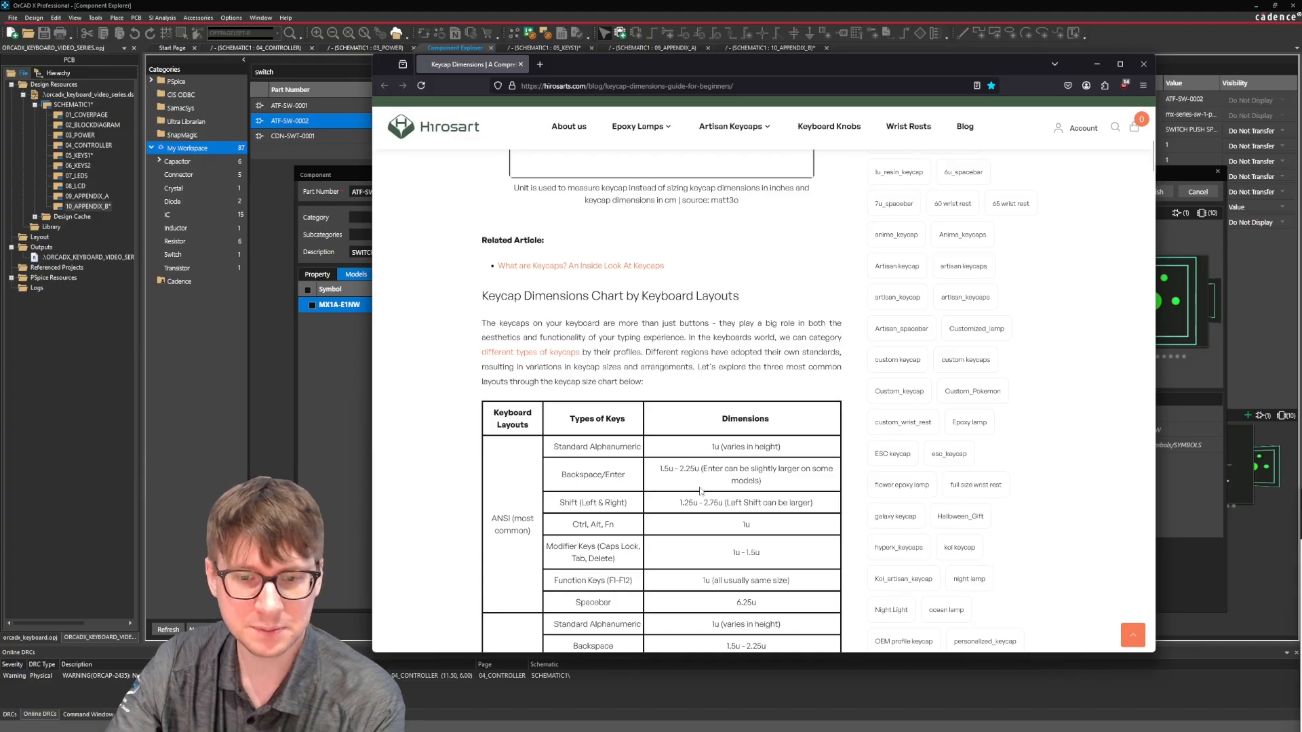
Check the ANSI chart dimensions for the Ctrl, Alt and Fn keys and for the modifier keys.
{"action": "scroll", "coordinate": [578, 456], "scroll_direction": "down", "scroll_amount": 1}
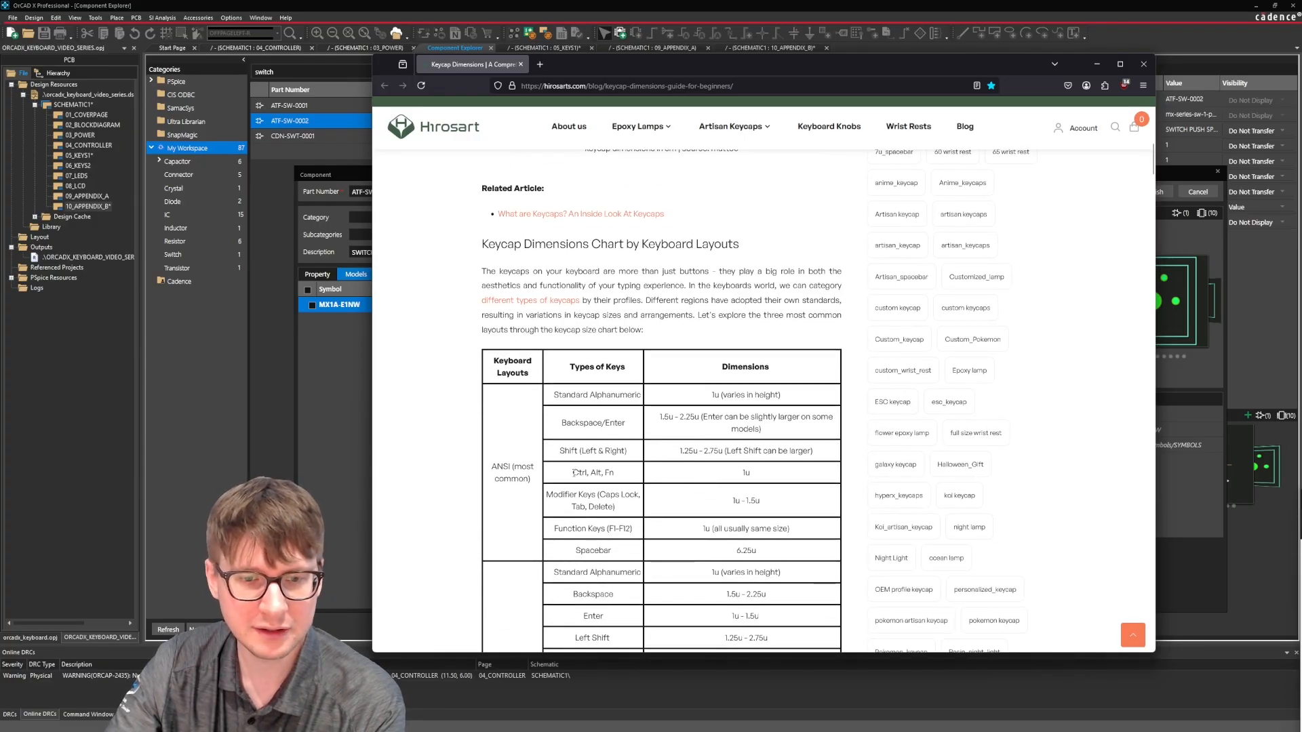
{"action": "left_click_drag", "start_coordinate": [572, 474], "coordinate": [621, 477]}
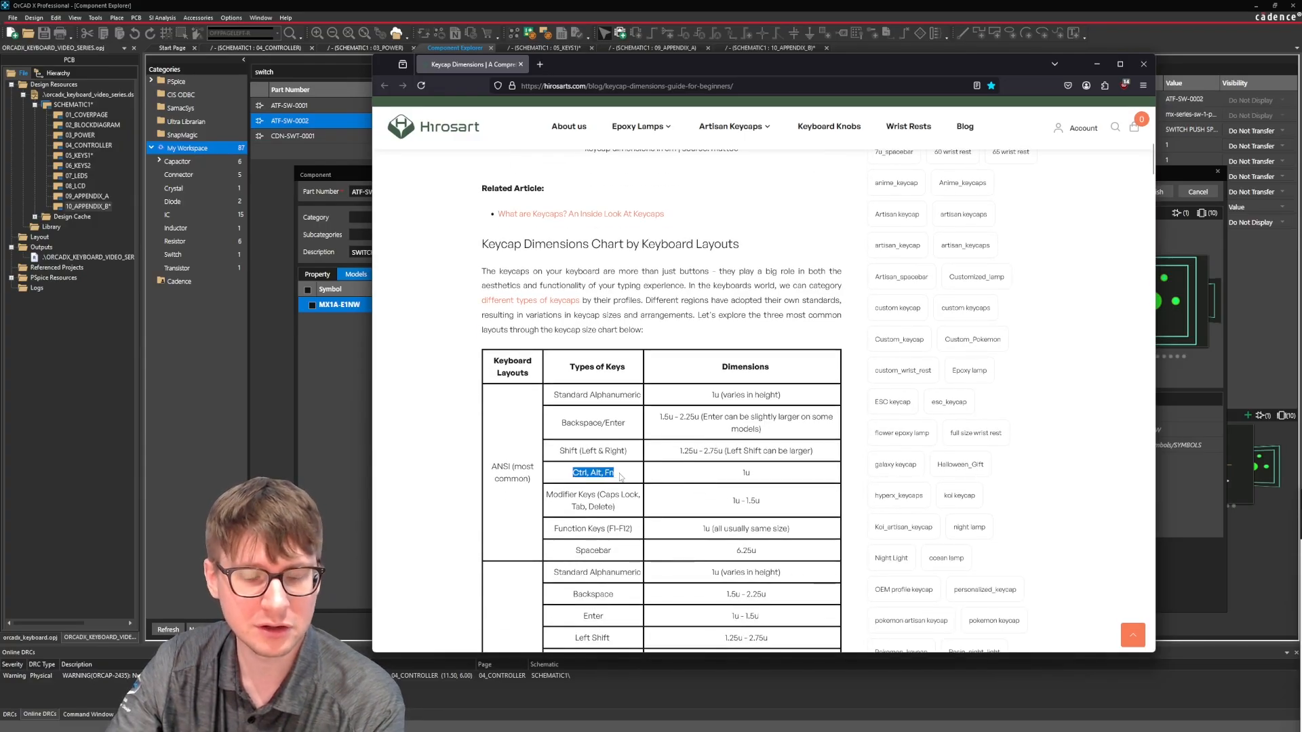
{"action": "left_click", "coordinate": [756, 477]}
{"action": "scroll", "coordinate": [590, 472], "scroll_direction": "down", "scroll_amount": 1}
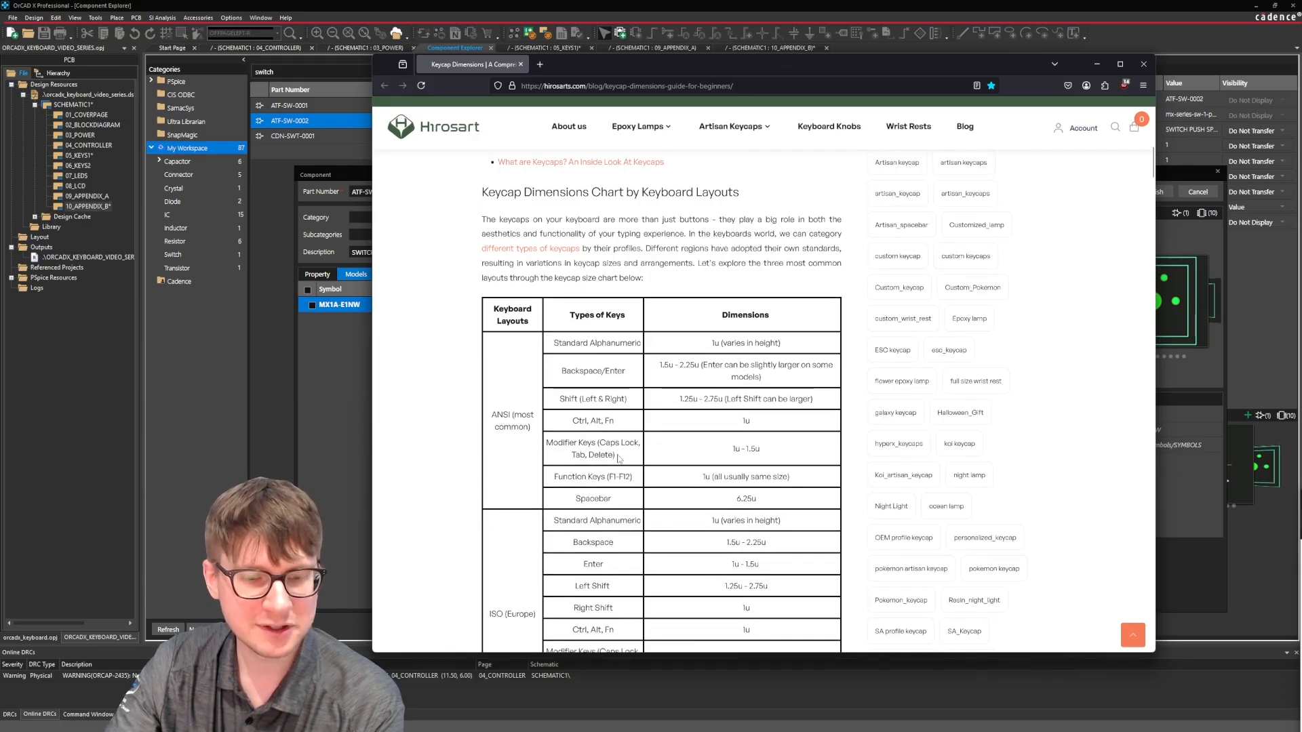
{"action": "left_click_drag", "start_coordinate": [732, 449], "coordinate": [771, 453]}
{"action": "left_click", "coordinate": [770, 453]}
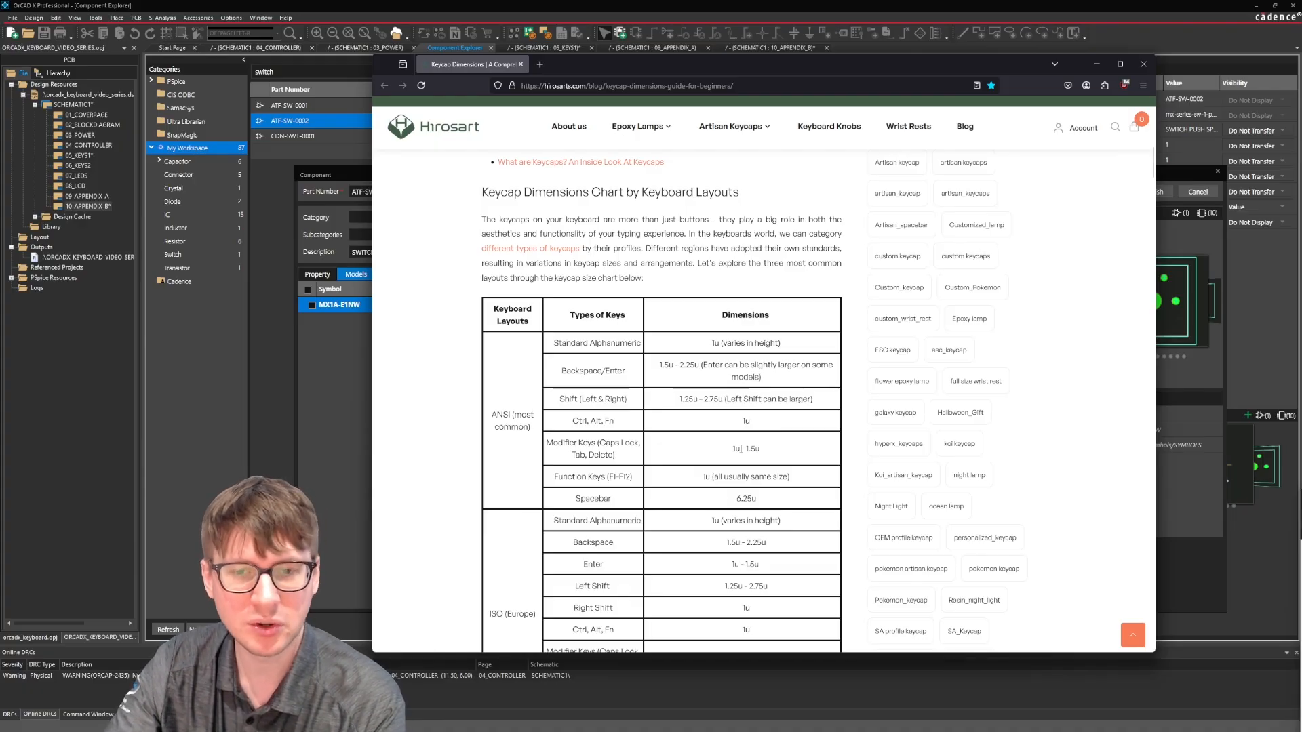
Compare the ANSI rows of the chart with the ISO (Europe) key types and dimensions.
{"action": "scroll", "coordinate": [739, 434], "scroll_direction": "down", "scroll_amount": 3}
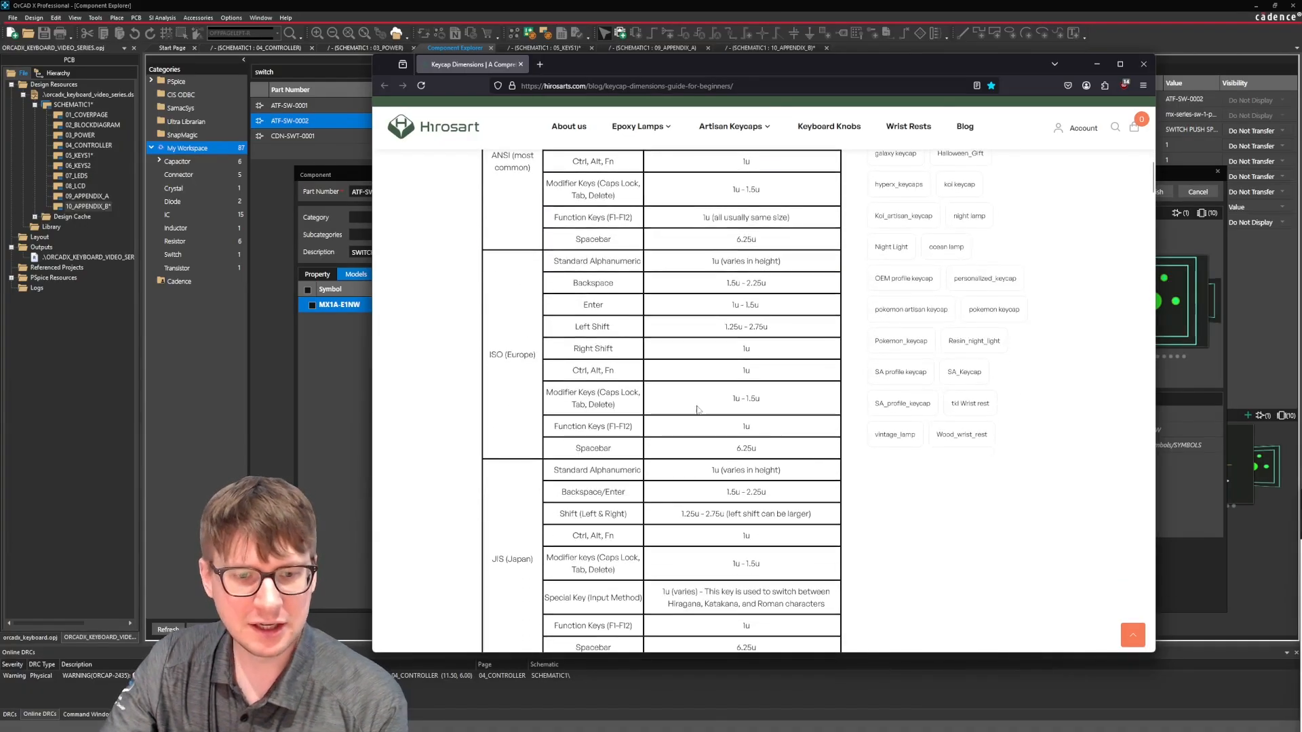
{"action": "scroll", "coordinate": [497, 262], "scroll_direction": "up", "scroll_amount": 1}
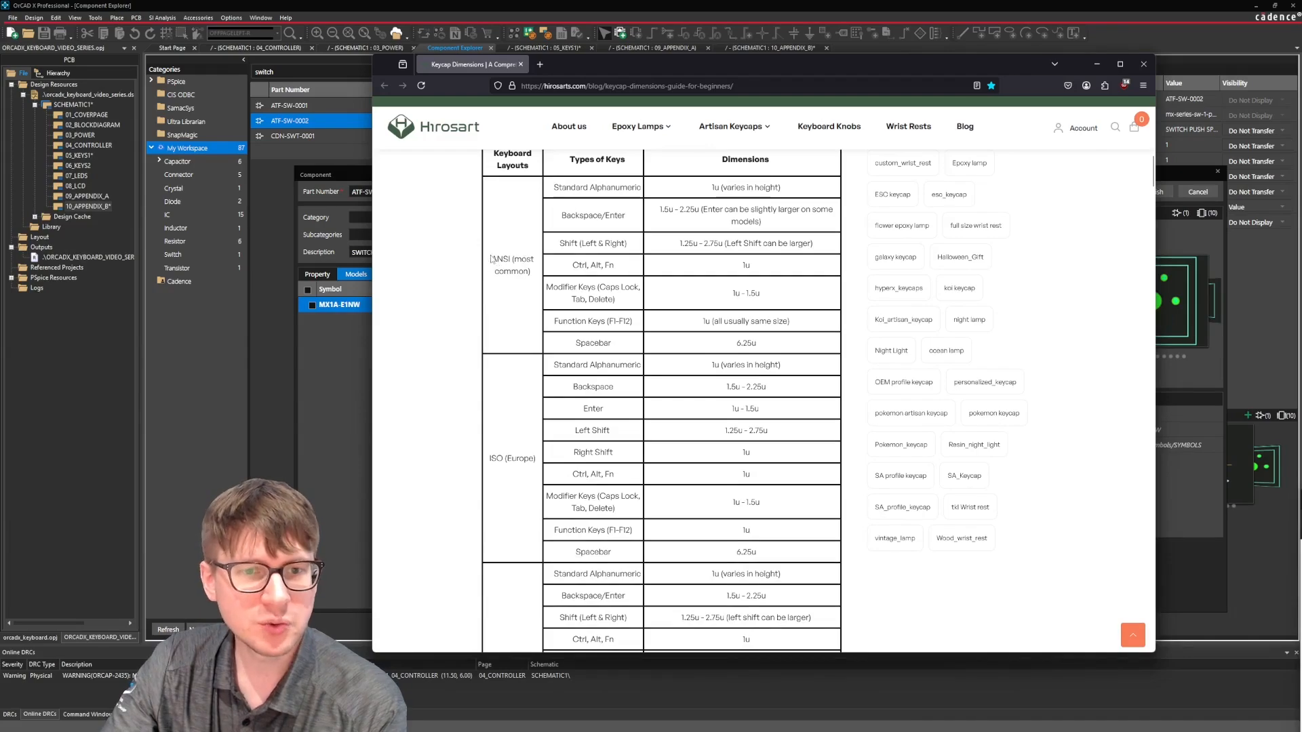
{"action": "left_click_drag", "start_coordinate": [491, 259], "coordinate": [537, 278]}
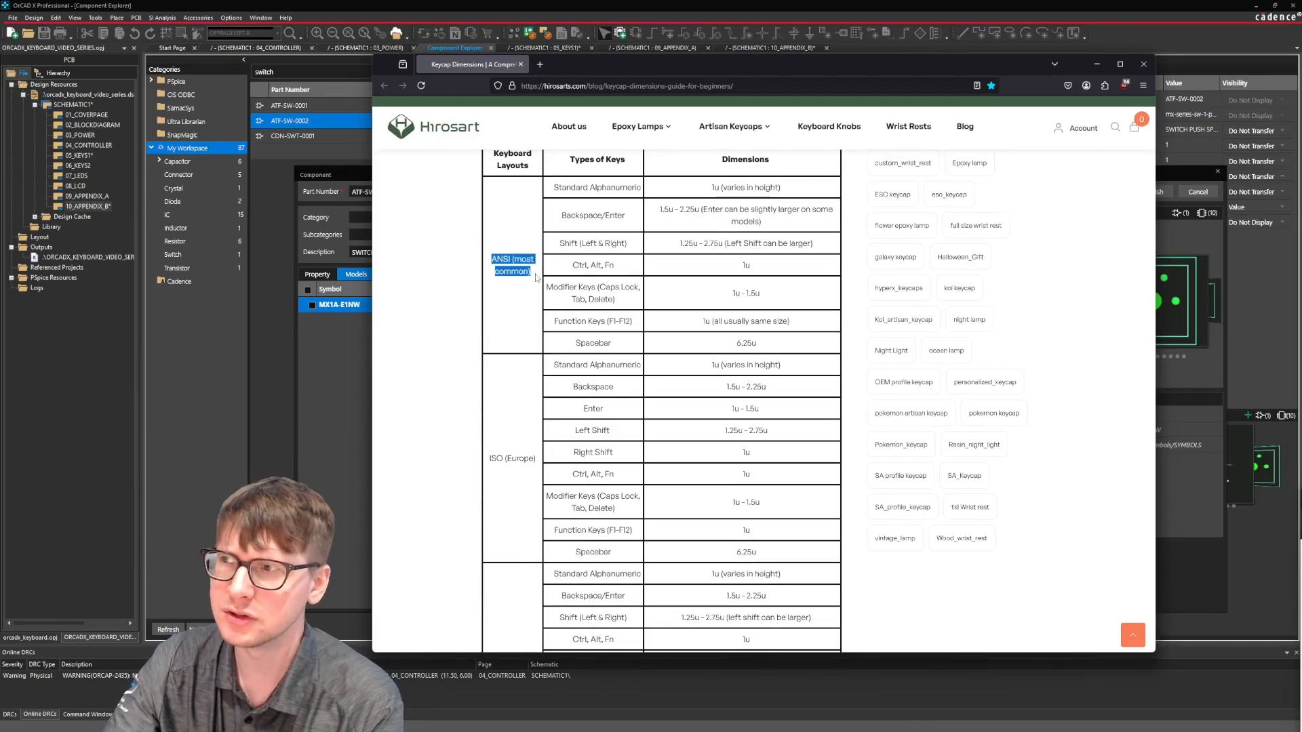
{"action": "left_click", "coordinate": [536, 278]}
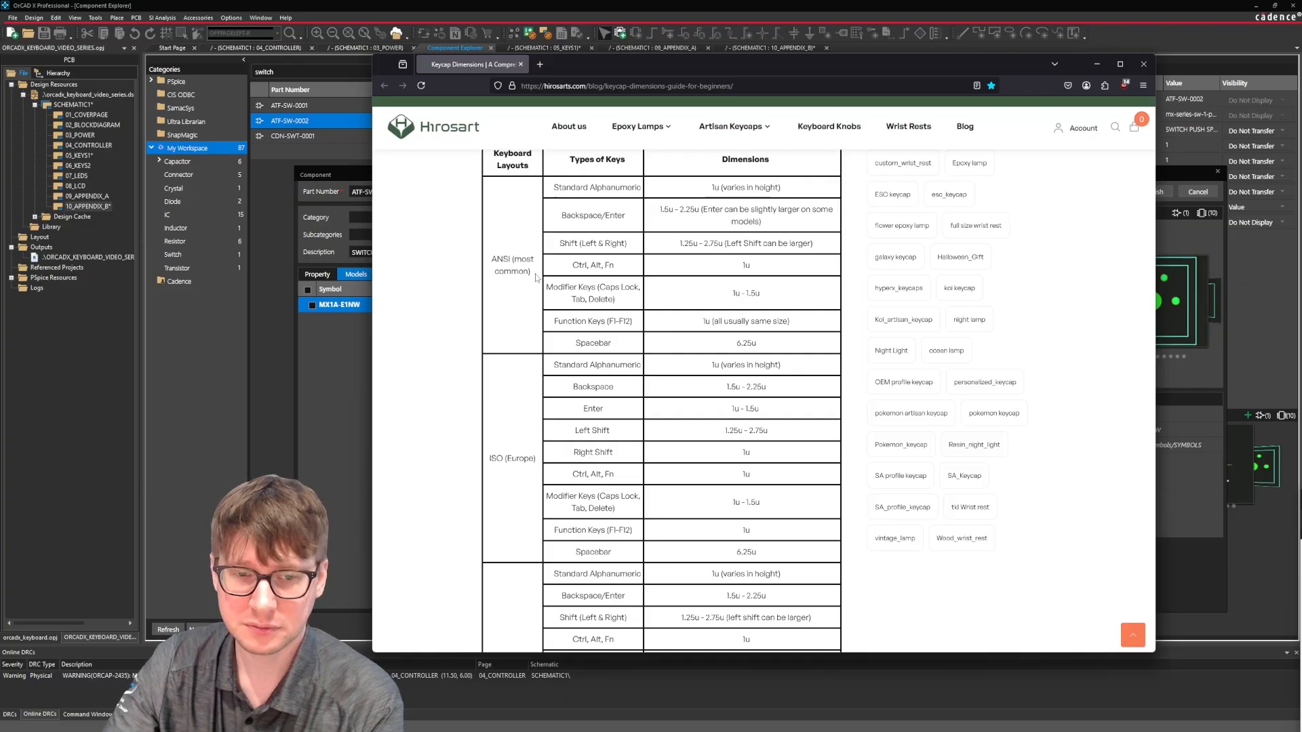
{"action": "scroll", "coordinate": [535, 278], "scroll_direction": "down", "scroll_amount": 1}
{"action": "scroll", "coordinate": [535, 278], "scroll_direction": "down", "scroll_amount": 1}
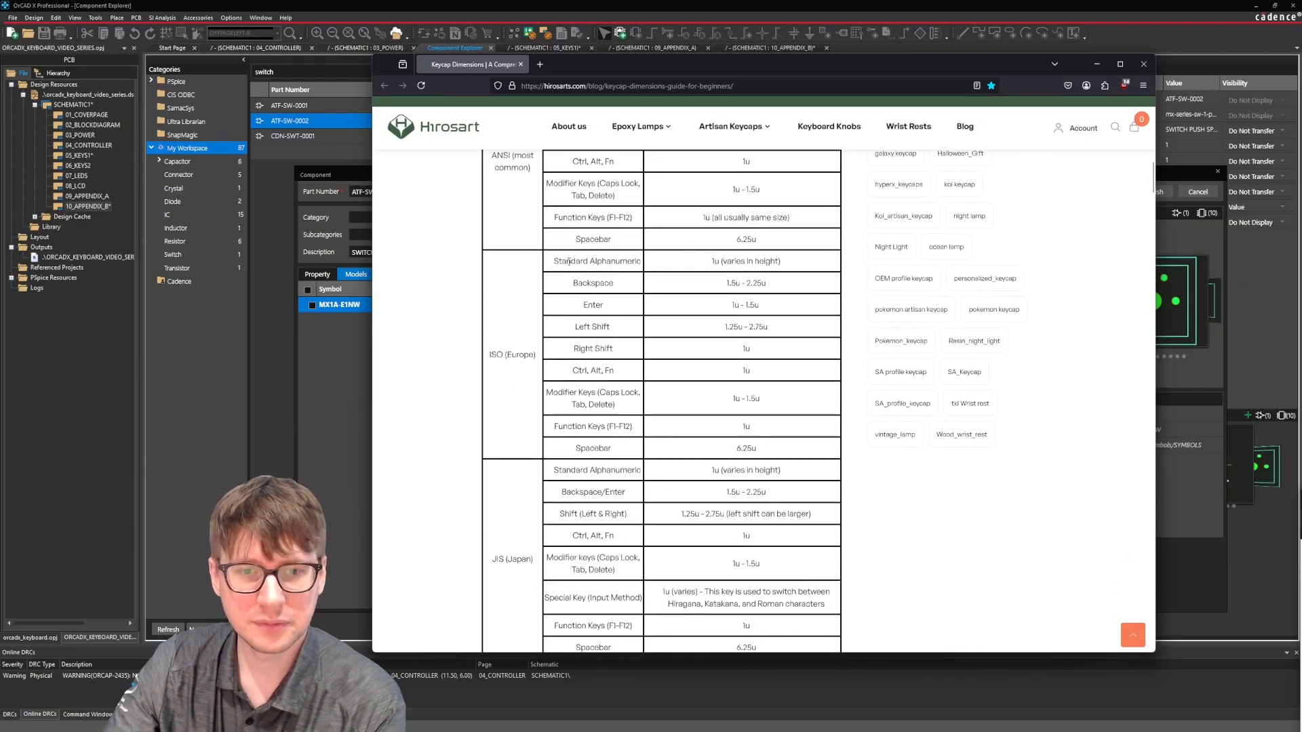
{"action": "left_click_drag", "start_coordinate": [554, 263], "coordinate": [792, 443]}
{"action": "left_click", "coordinate": [794, 440]}
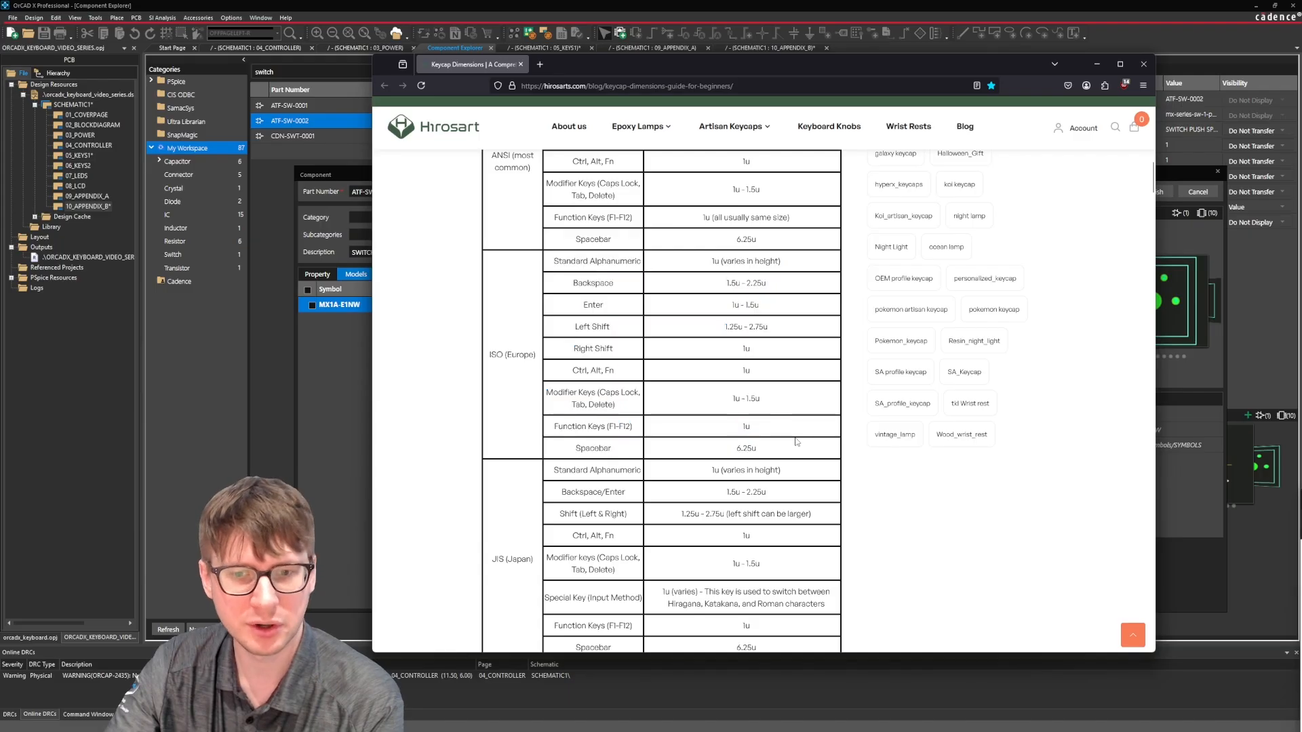
Examine the ANSI, ISO and JIS keycap size sections with their layout drawings and tables, and return to the OrCAD X component dialog.
{"action": "scroll", "coordinate": [795, 441], "scroll_direction": "down", "scroll_amount": 3}
{"action": "scroll", "coordinate": [763, 280], "scroll_direction": "down", "scroll_amount": 4}
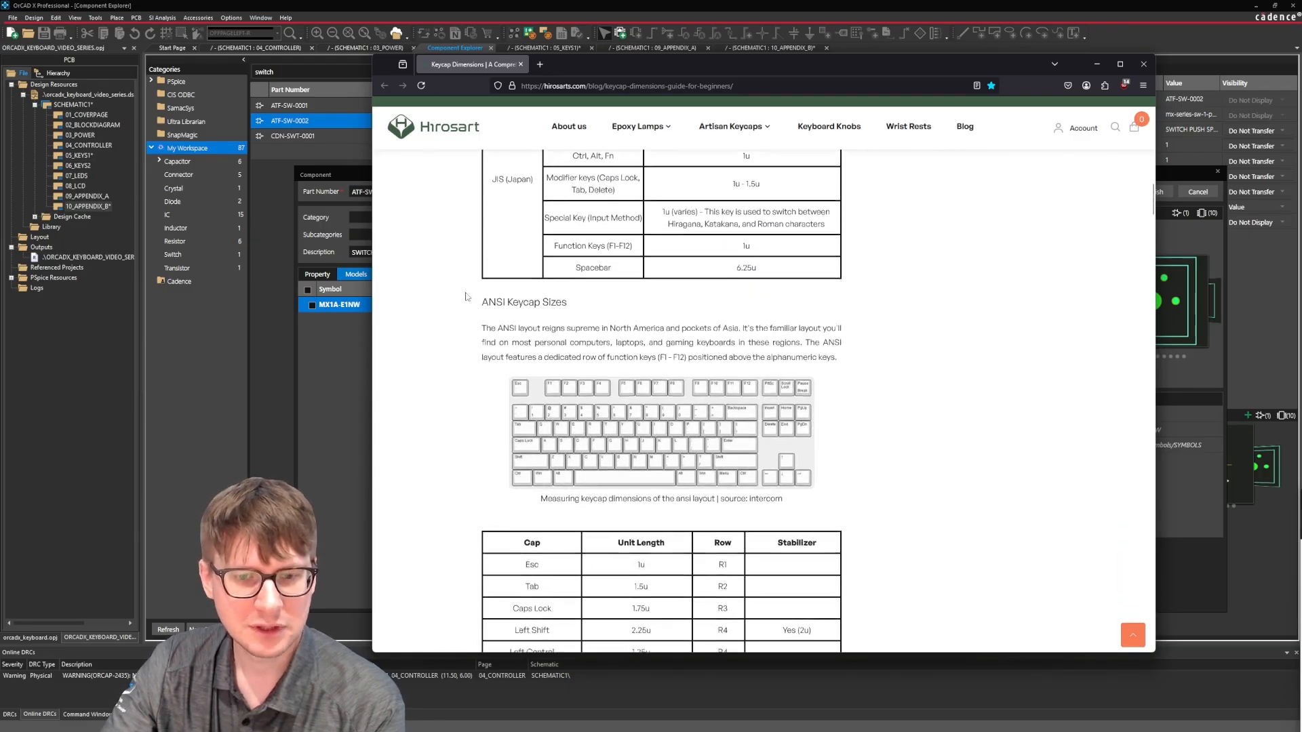
{"action": "scroll", "coordinate": [473, 272], "scroll_direction": "up", "scroll_amount": 1}
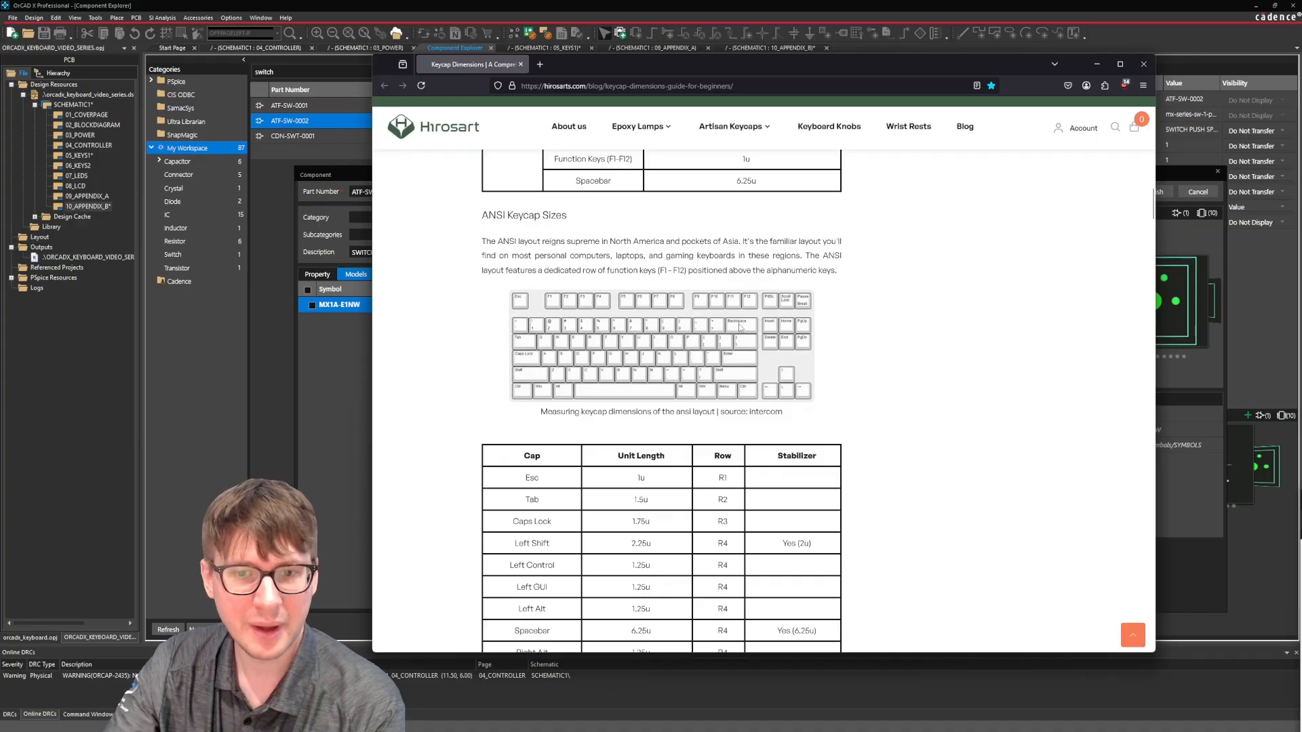
{"action": "scroll", "coordinate": [739, 328], "scroll_direction": "down", "scroll_amount": 3}
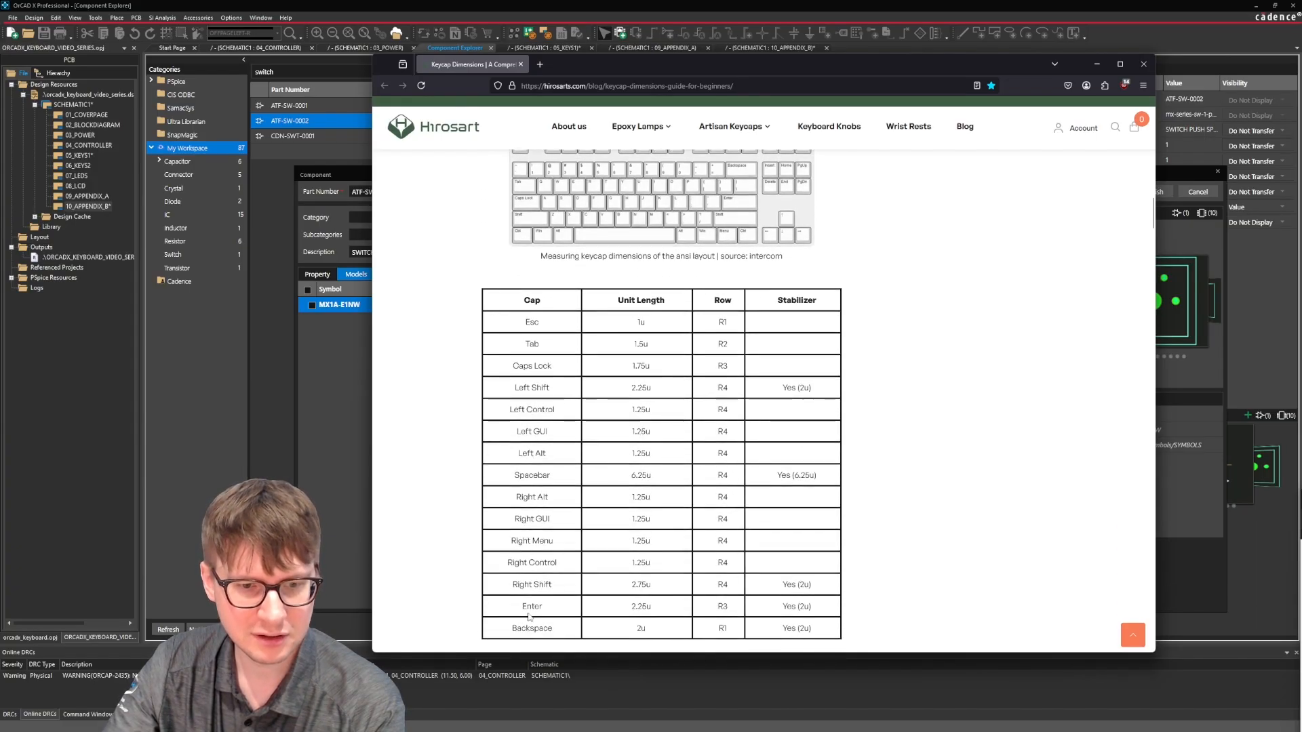
{"action": "scroll", "coordinate": [721, 288], "scroll_direction": "up", "scroll_amount": 2}
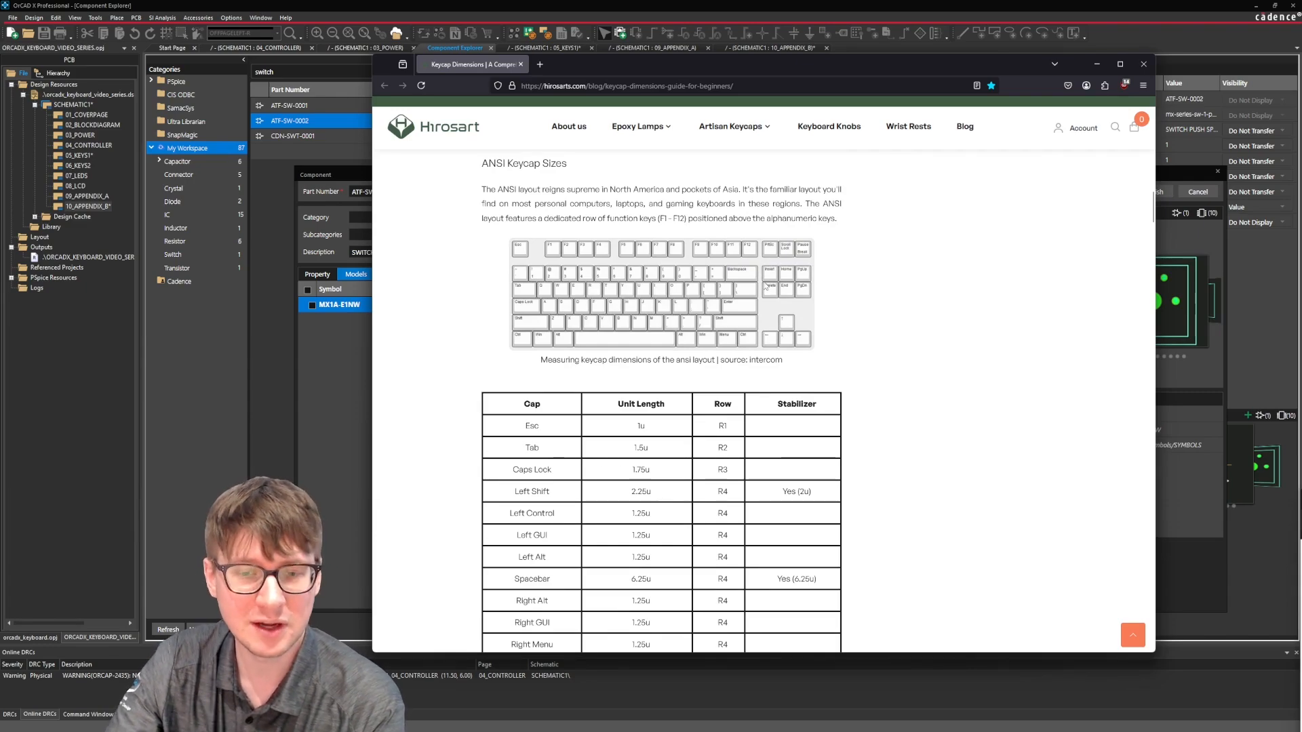
{"action": "scroll", "coordinate": [767, 287], "scroll_direction": "down", "scroll_amount": 7}
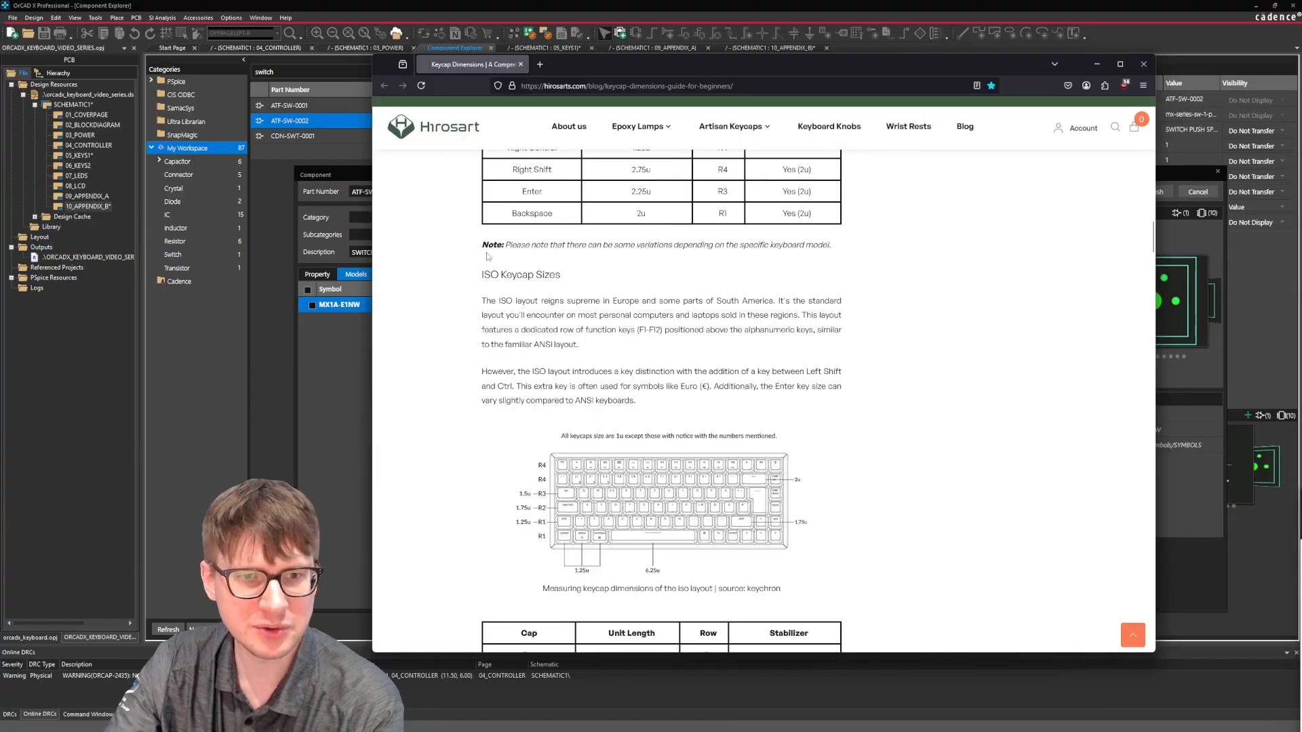
{"action": "scroll", "coordinate": [610, 277], "scroll_direction": "down", "scroll_amount": 8}
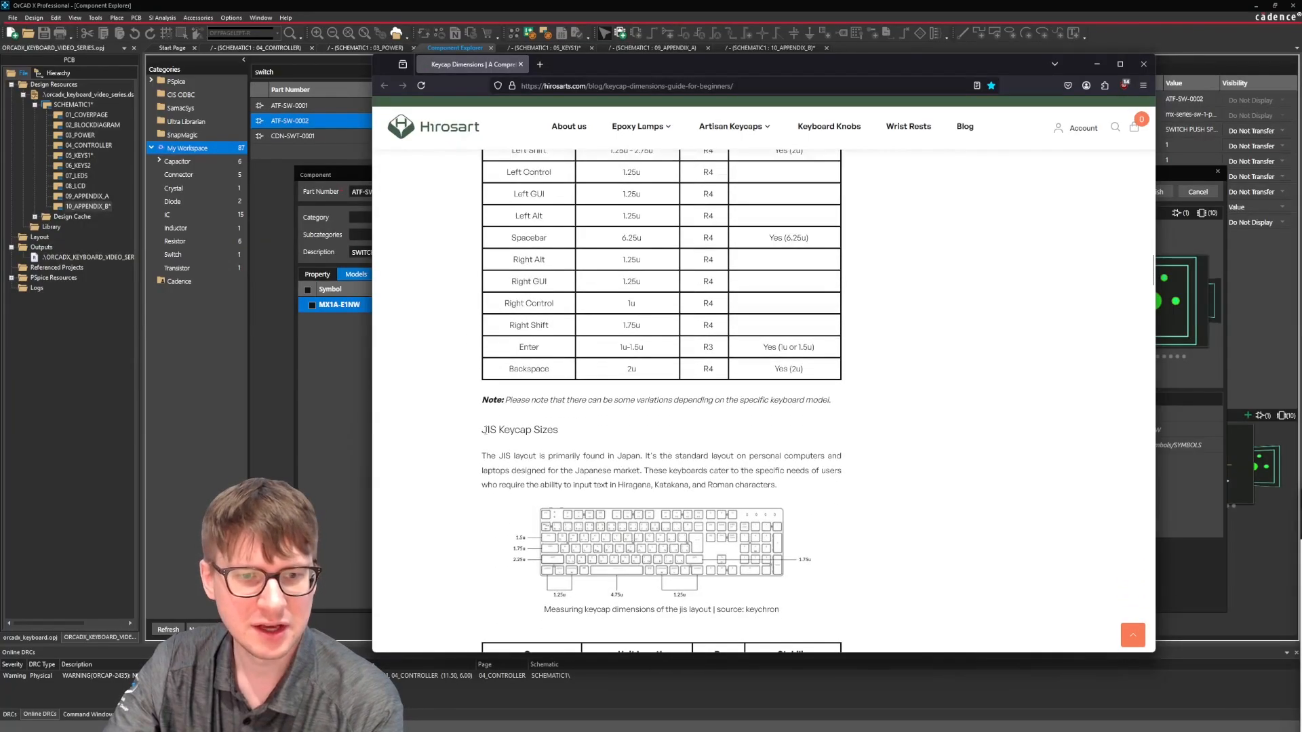
{"action": "scroll", "coordinate": [671, 437], "scroll_direction": "down", "scroll_amount": 10}
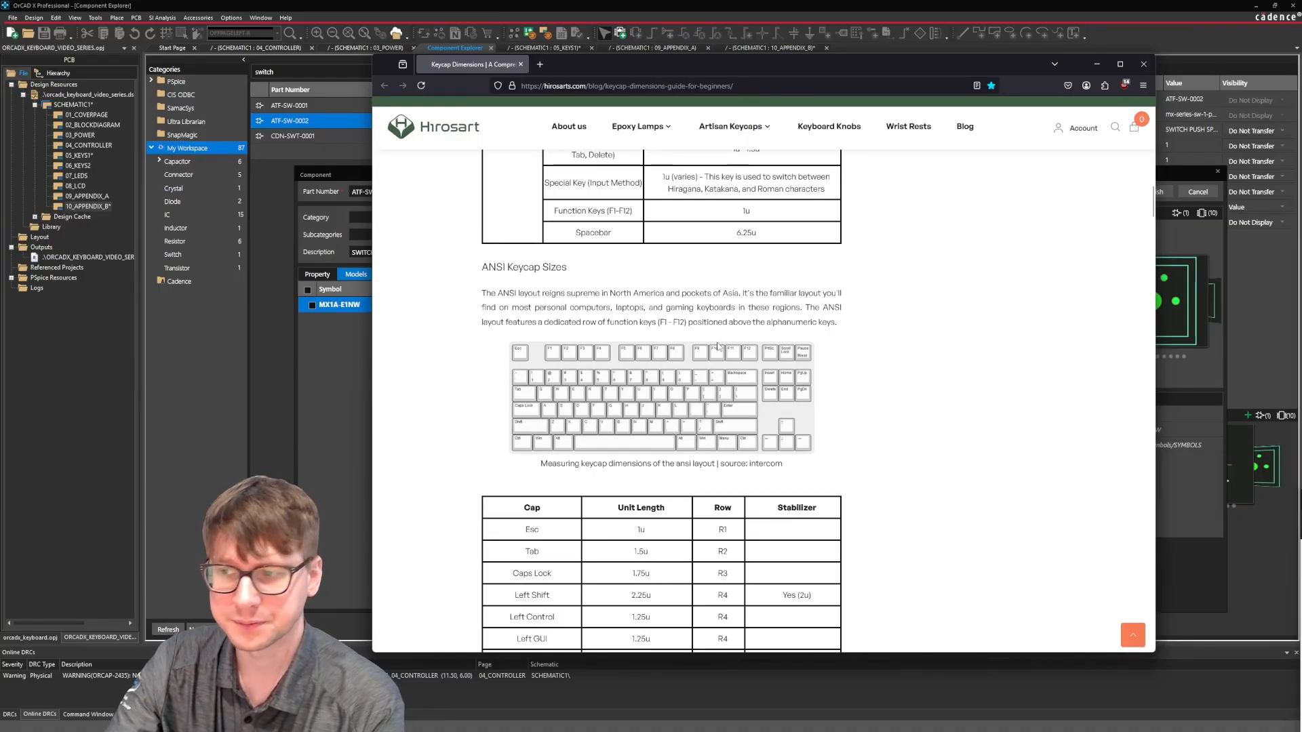
{"action": "left_click", "coordinate": [1096, 63]}
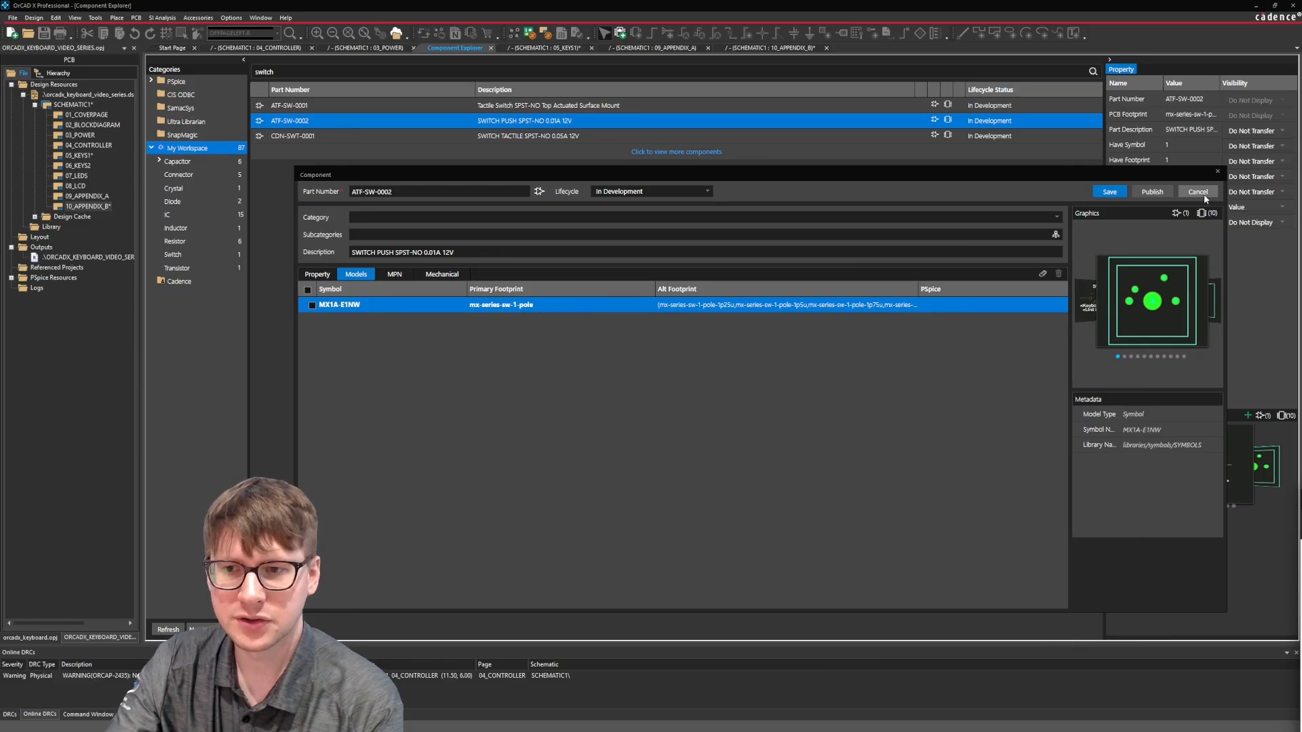
Close the ATF-SW-0002 component details without saving.
{"action": "left_click", "coordinate": [1198, 192]}
{"action": "left_click", "coordinate": [762, 413]}
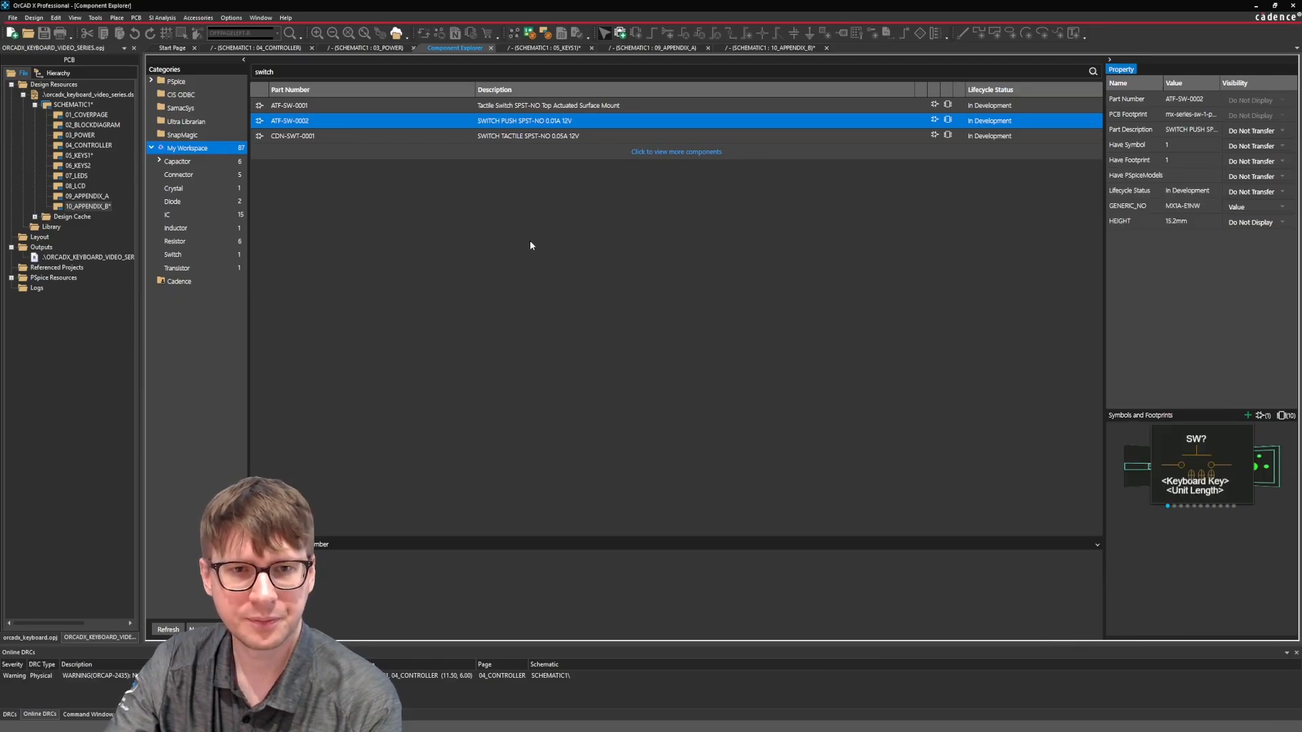
{"action": "right_click", "coordinate": [417, 118]}
{"action": "left_click", "coordinate": [429, 127]}
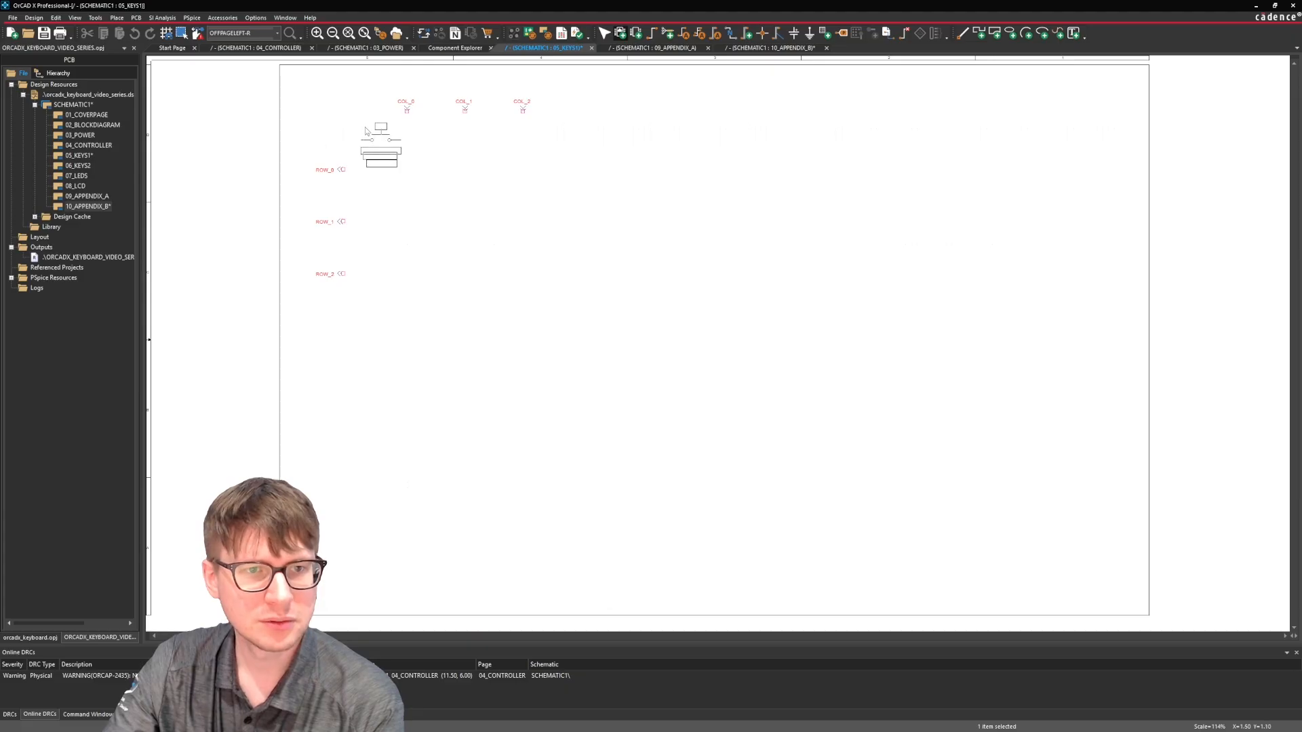
{"action": "key", "text": "Escape"}
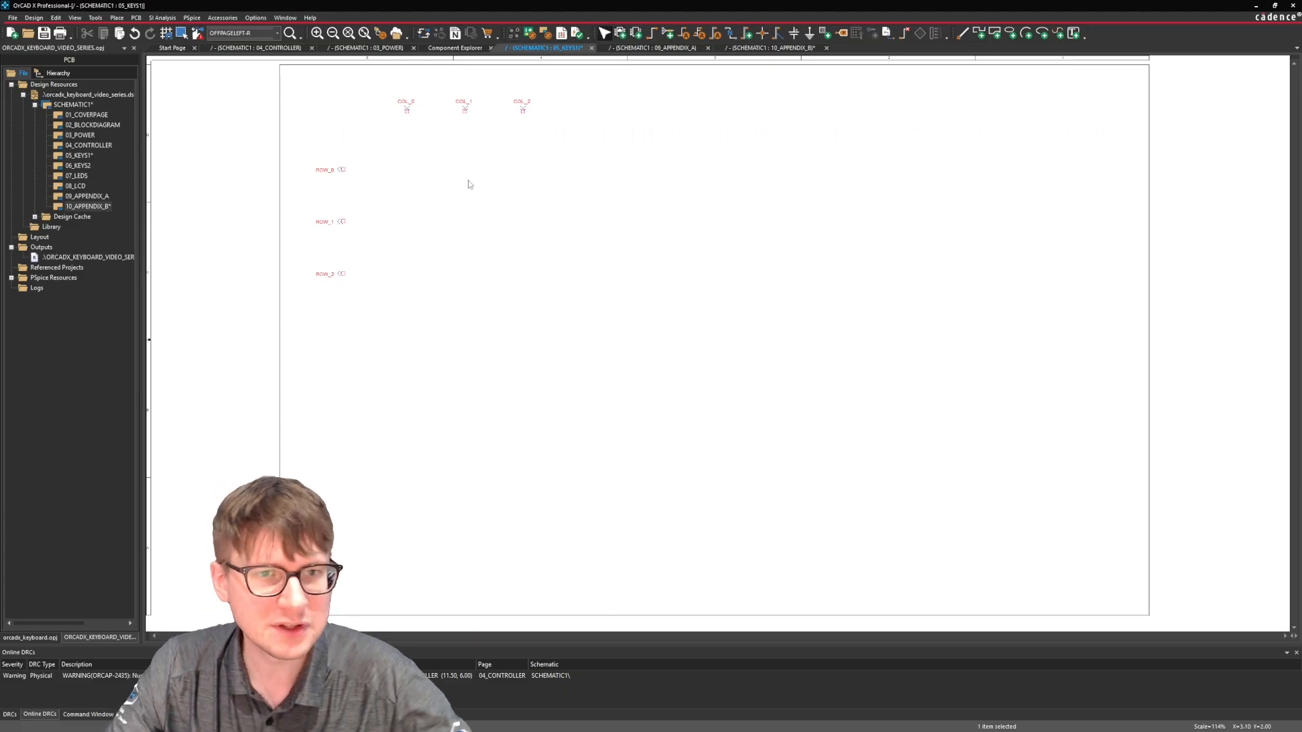
Copy the ESC switch SW32 with diode D32 from 10_APPENDIX_B and paste them on 05_KEYS1 between ROW_0 and COL_0.
{"action": "left_click", "coordinate": [753, 48]}
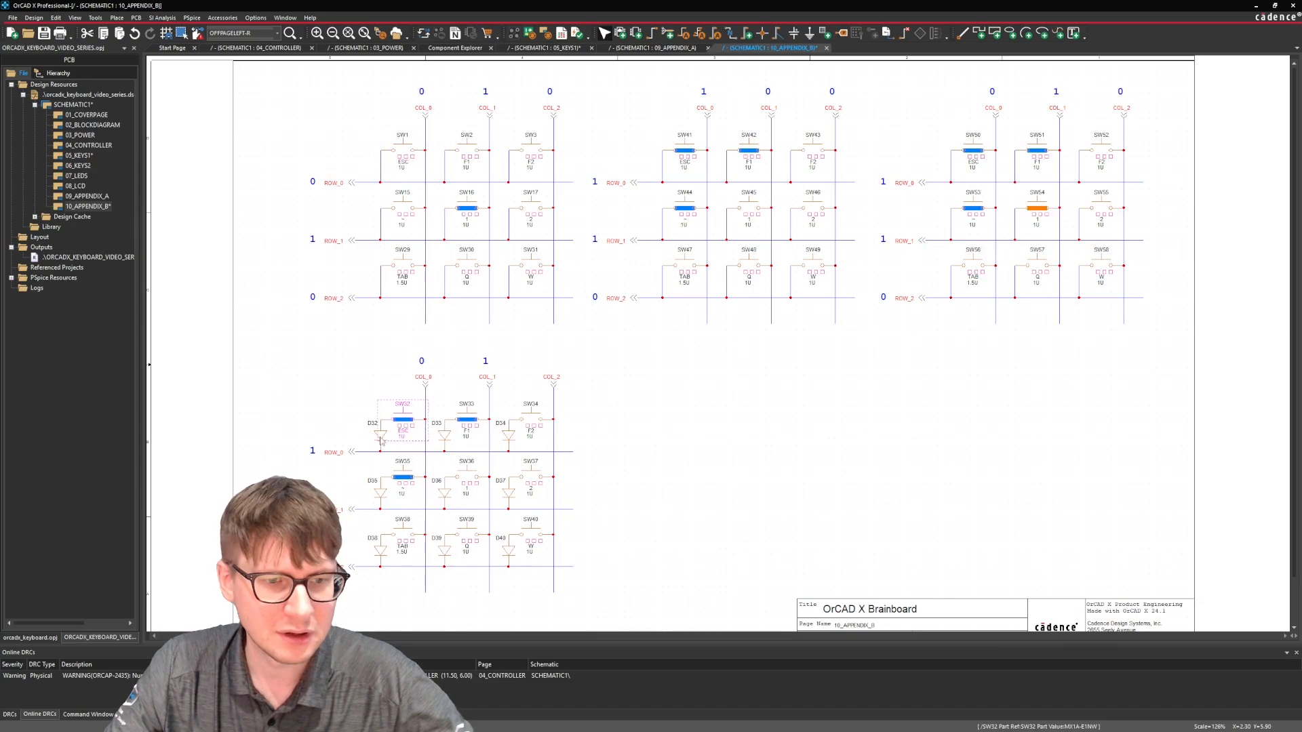
{"action": "left_click", "coordinate": [404, 413], "text": "ctrl"}
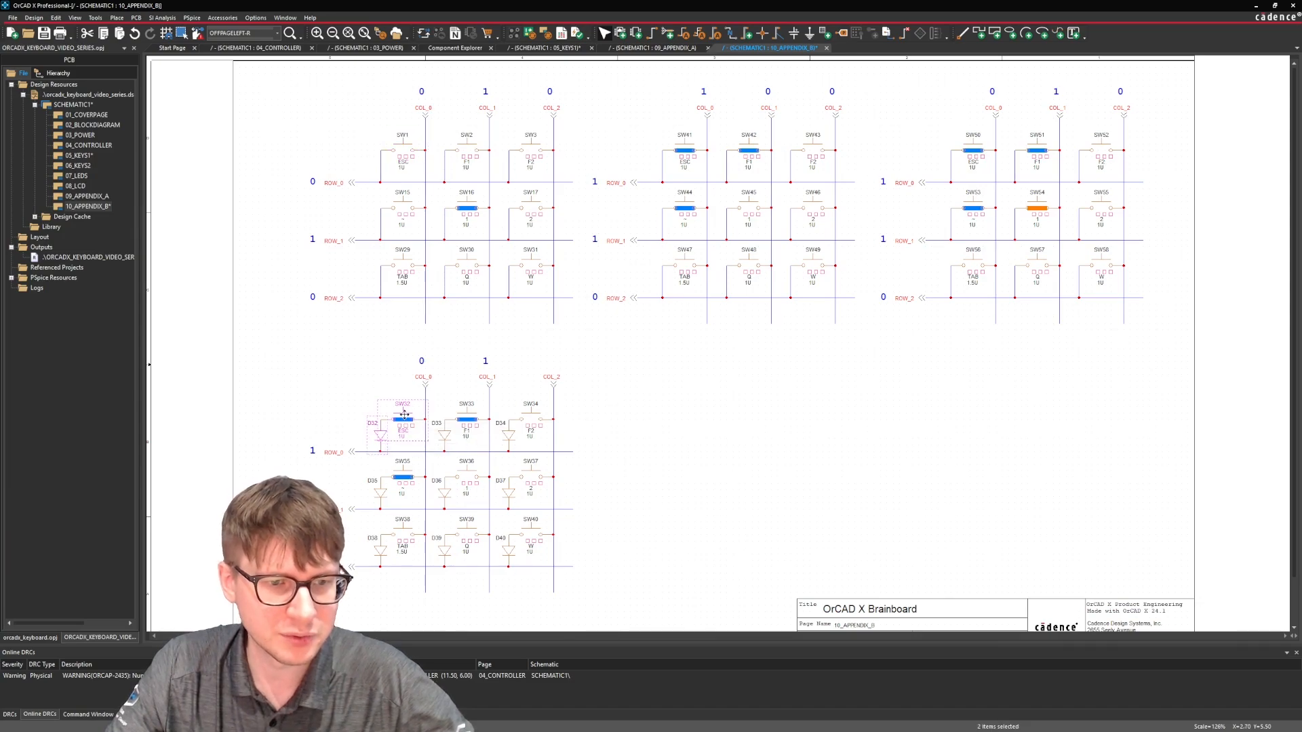
{"action": "key", "text": "ctrl+c"}
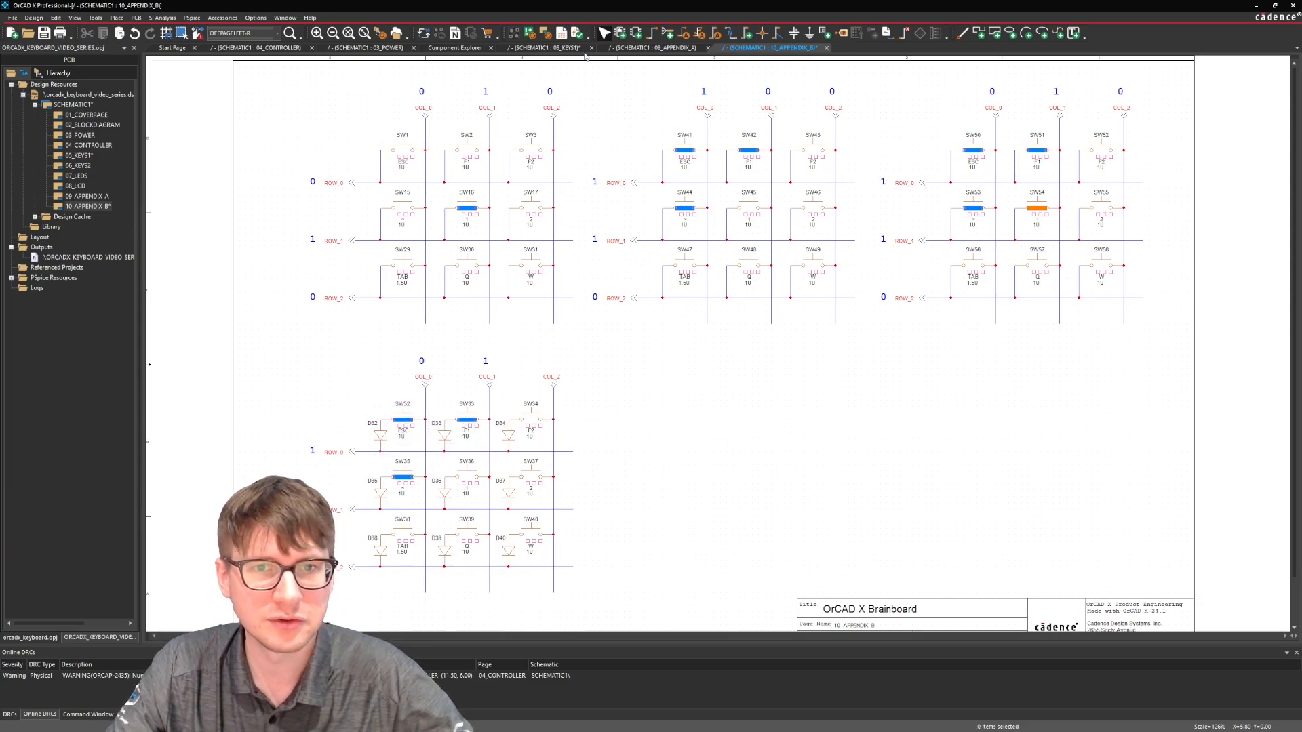
{"action": "left_click", "coordinate": [542, 47]}
{"action": "scroll", "coordinate": [721, 343], "scroll_direction": "up", "scroll_amount": 4, "text": "ctrl"}
{"action": "scroll", "coordinate": [793, 395], "scroll_direction": "down", "scroll_amount": 2, "text": "ctrl"}
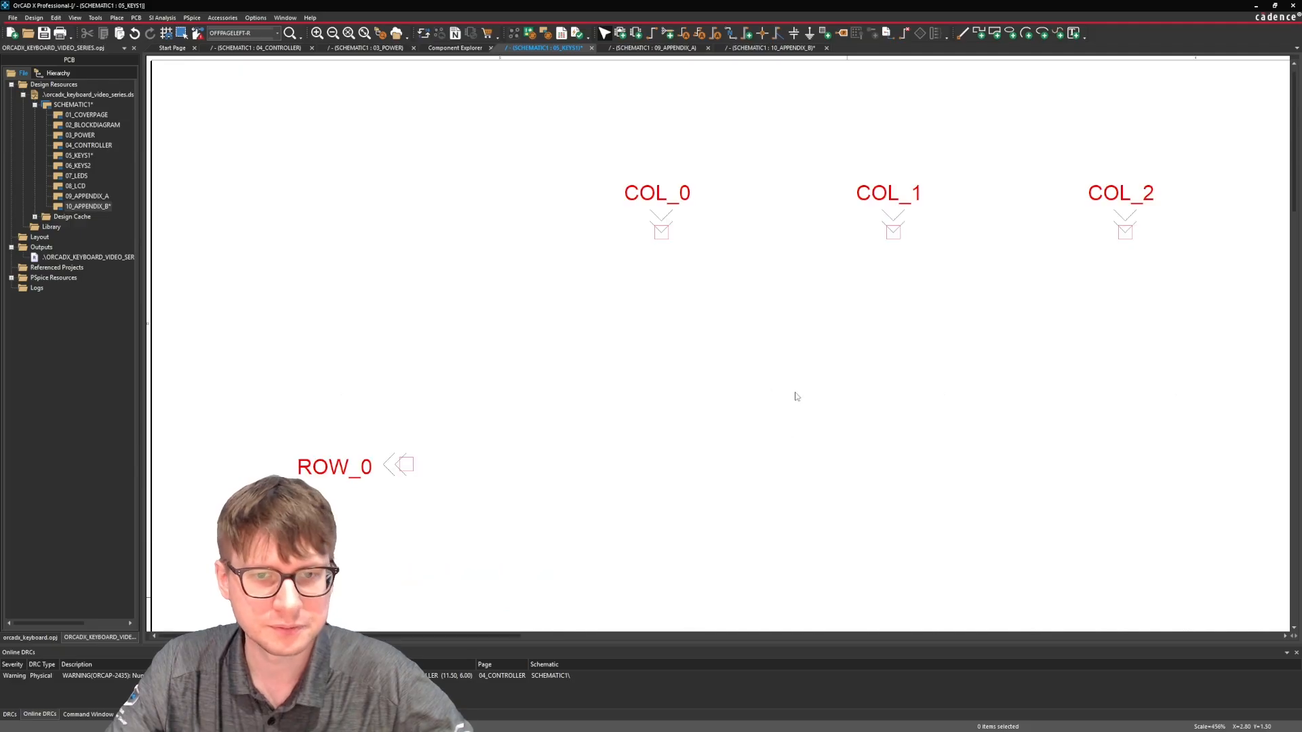
{"action": "key", "text": "ctrl+v"}
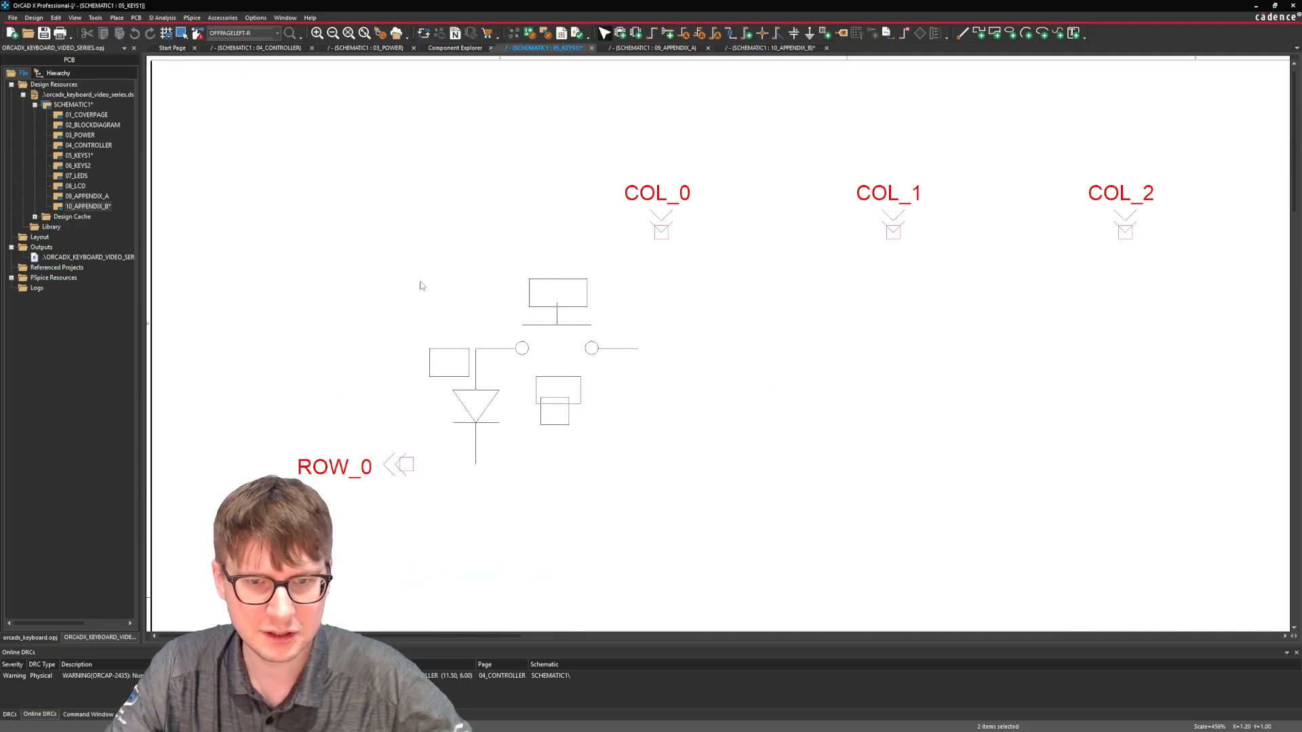
{"action": "left_click", "coordinate": [420, 286]}
{"action": "left_click", "coordinate": [747, 412]}
Wire the ESC switch to the COL_0 connector and run a long horizontal wire from ROW_0 through the diode's lower pin past COL_2.
{"action": "key", "text": "w"}
{"action": "left_click", "coordinate": [638, 348]}
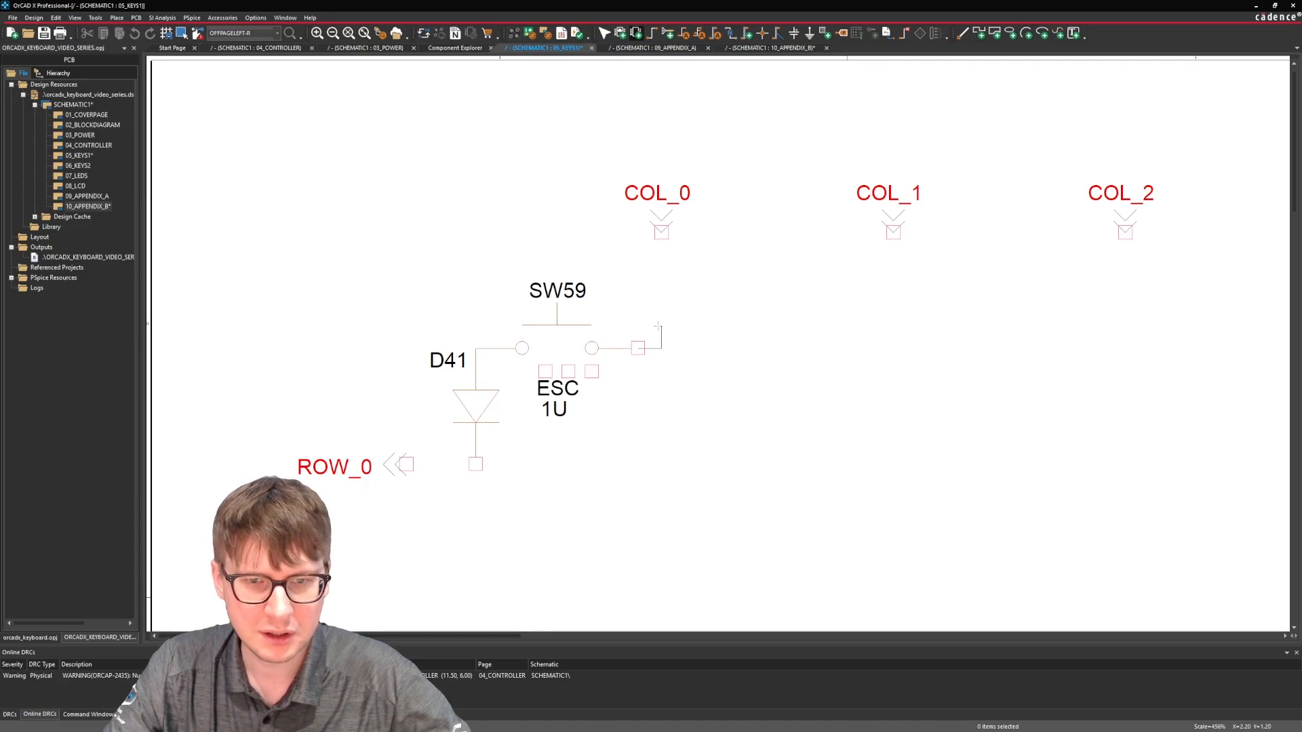
{"action": "left_click", "coordinate": [661, 232]}
{"action": "left_click", "coordinate": [409, 463]}
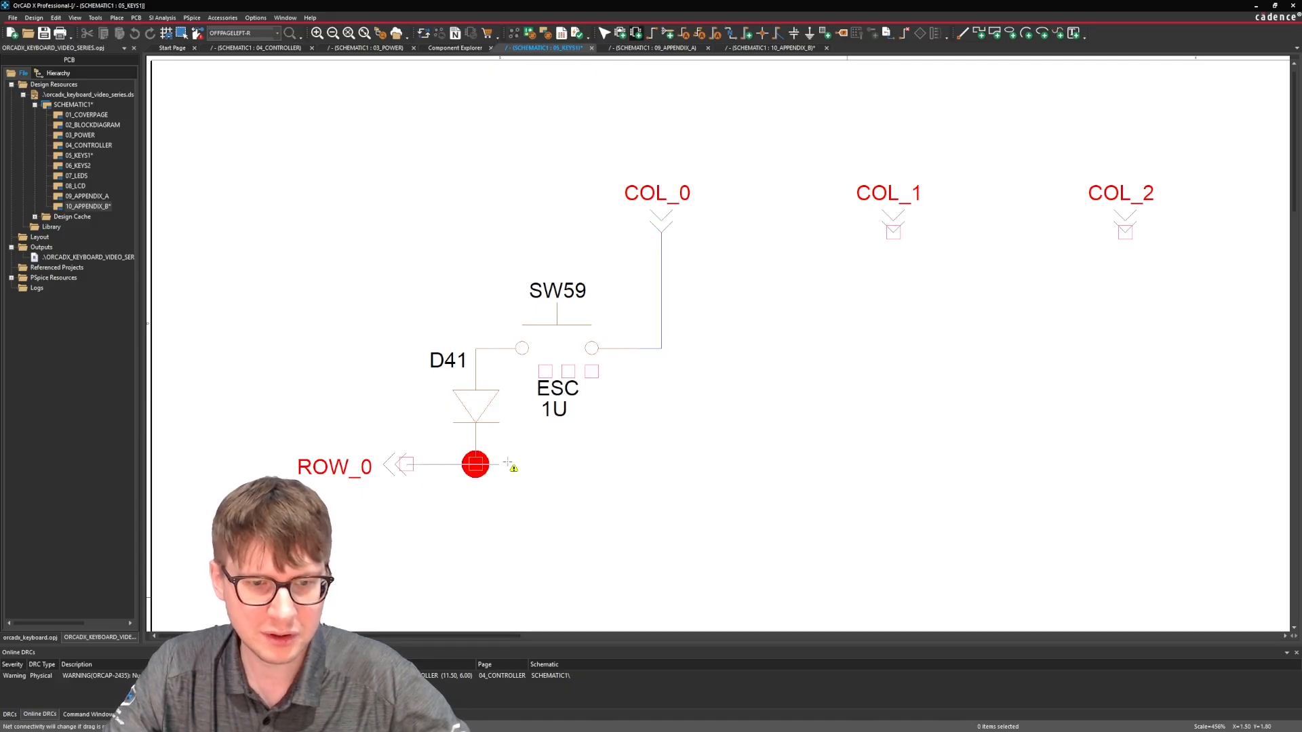
{"action": "double_click", "coordinate": [803, 463]}
{"action": "scroll", "coordinate": [800, 464], "scroll_direction": "down", "scroll_amount": 1, "text": "ctrl"}
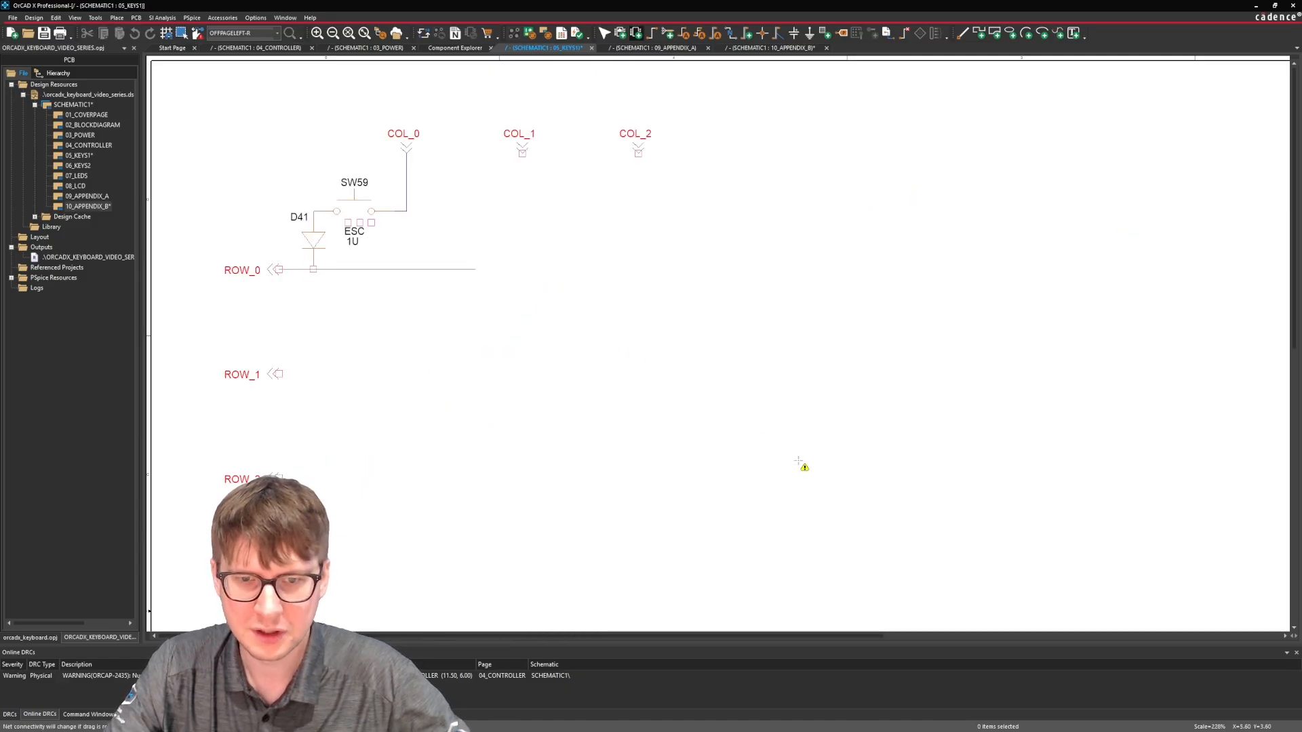
{"action": "double_click", "coordinate": [962, 269]}
{"action": "key", "text": "Escape"}
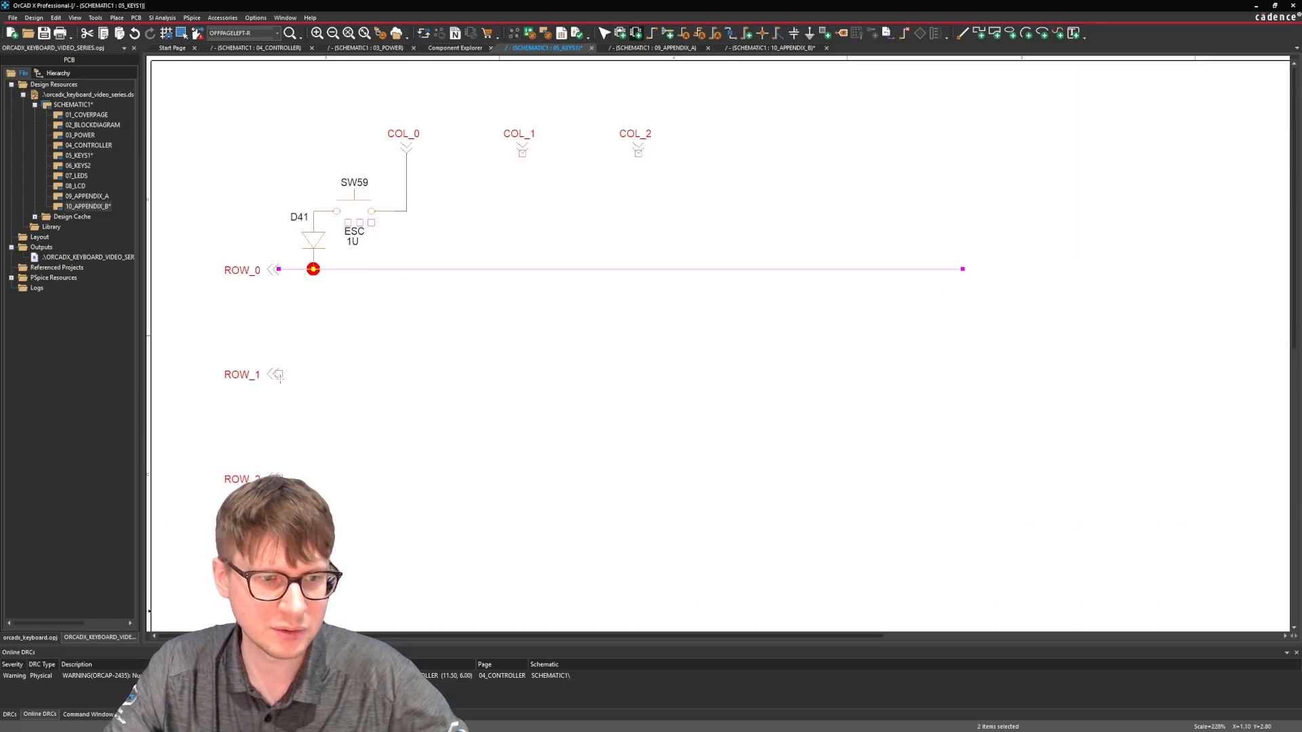
Draw horizontal wires from the ROW_1 and ROW_2 connectors, ending level with the ROW_0 wire.
{"action": "key", "text": "w"}
{"action": "left_click", "coordinate": [278, 374]}
{"action": "double_click", "coordinate": [962, 374]}
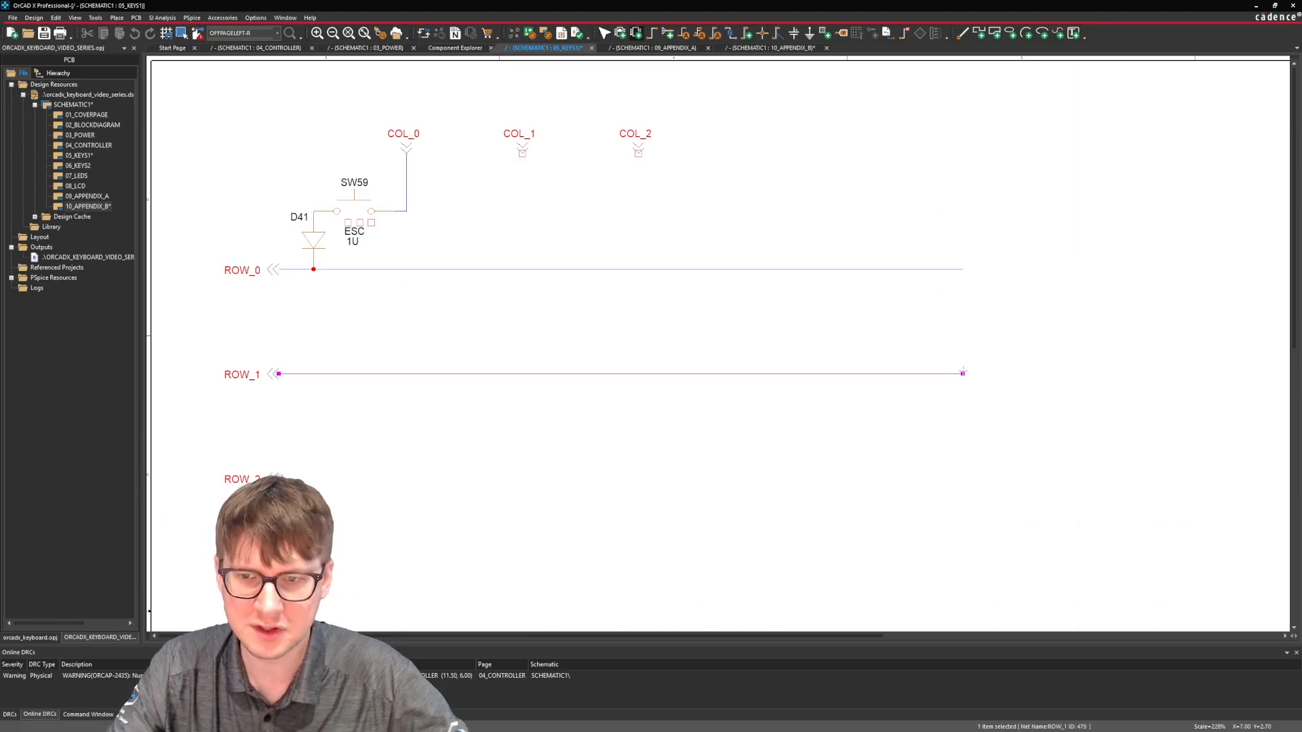
{"action": "left_click", "coordinate": [278, 478]}
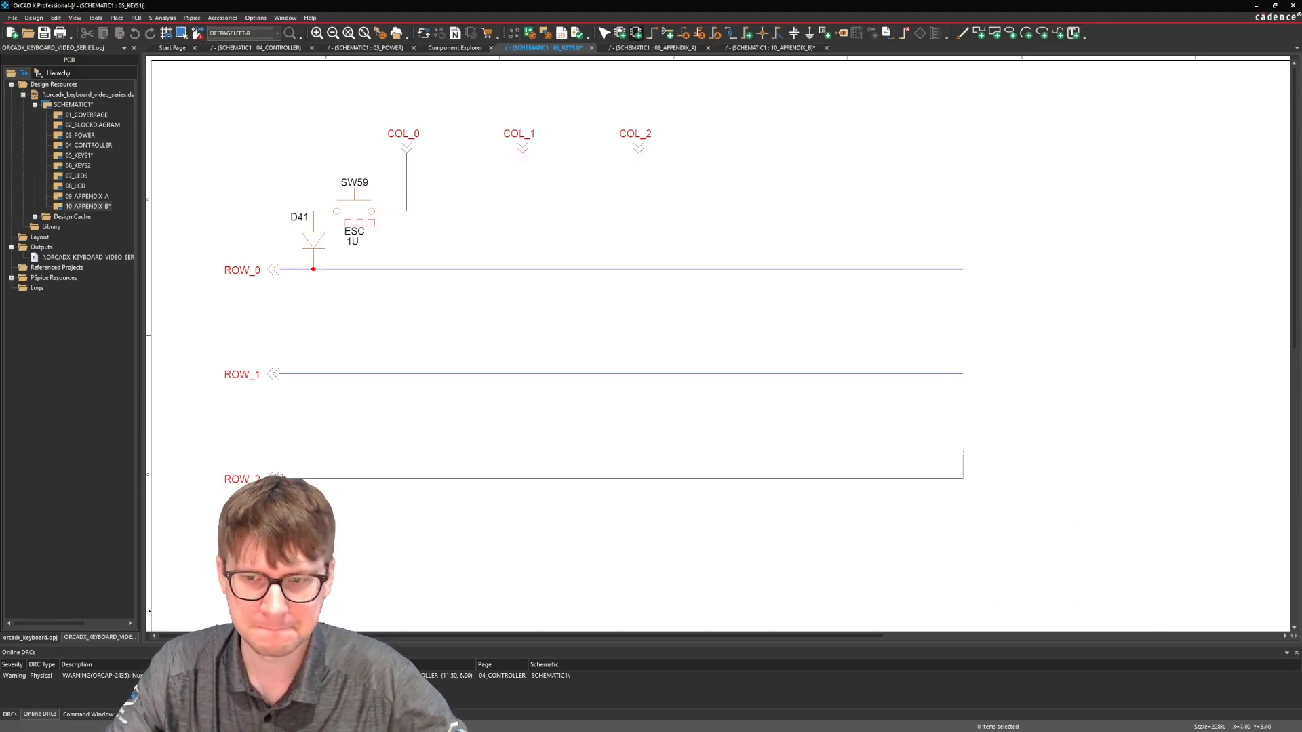
{"action": "double_click", "coordinate": [962, 476]}
{"action": "scroll", "coordinate": [814, 413], "scroll_direction": "down", "scroll_amount": 1, "text": "ctrl"}
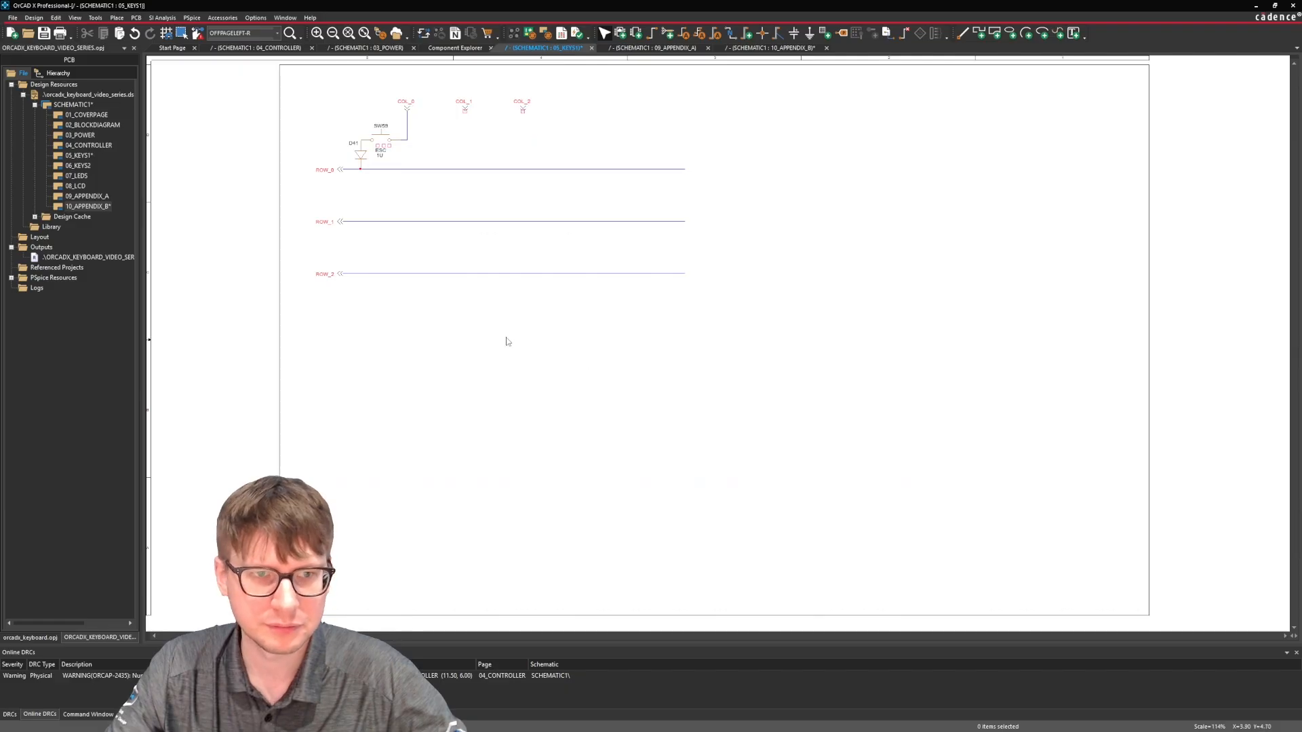
Extend the COL_0 wire from the ESC switch's corner straight down across all three rows to well below ROW_2.
{"action": "scroll", "coordinate": [409, 193], "scroll_direction": "up", "scroll_amount": 1, "text": "ctrl"}
{"action": "key", "text": "w"}
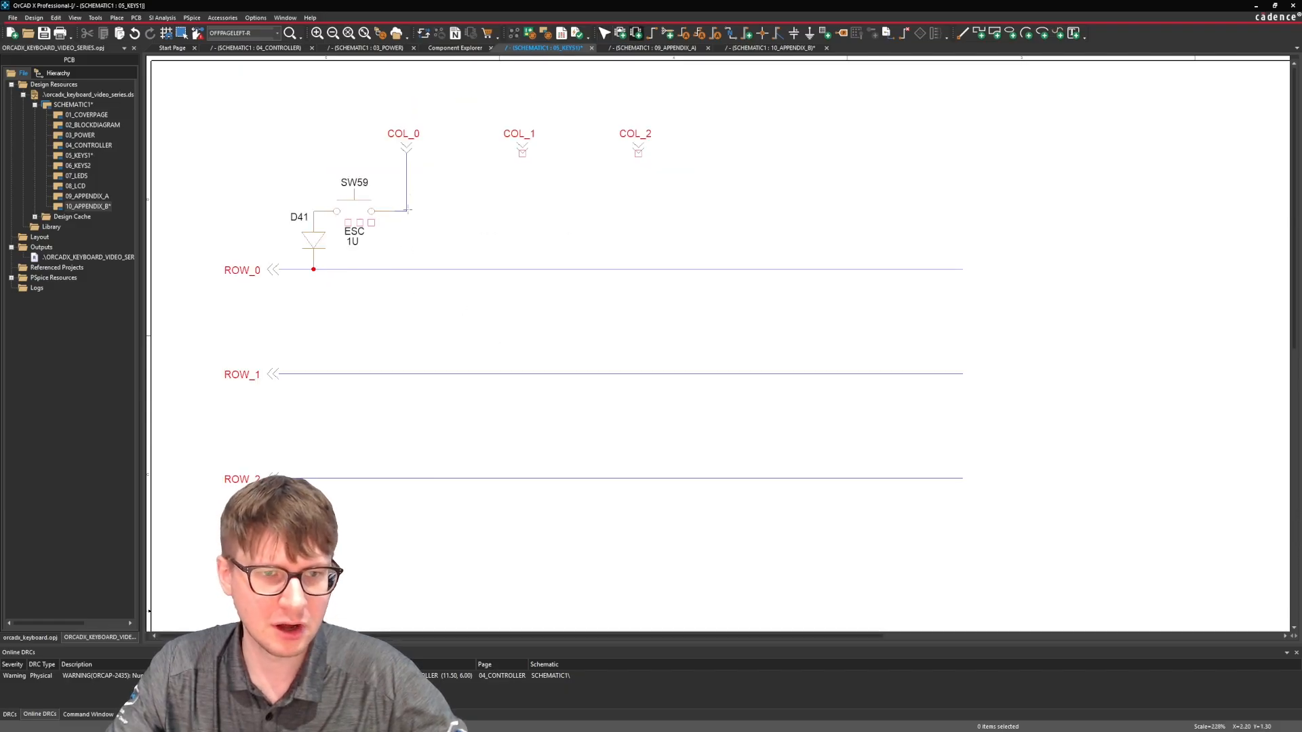
{"action": "left_click", "coordinate": [407, 210]}
{"action": "scroll", "coordinate": [399, 478], "scroll_direction": "down", "scroll_amount": 1}
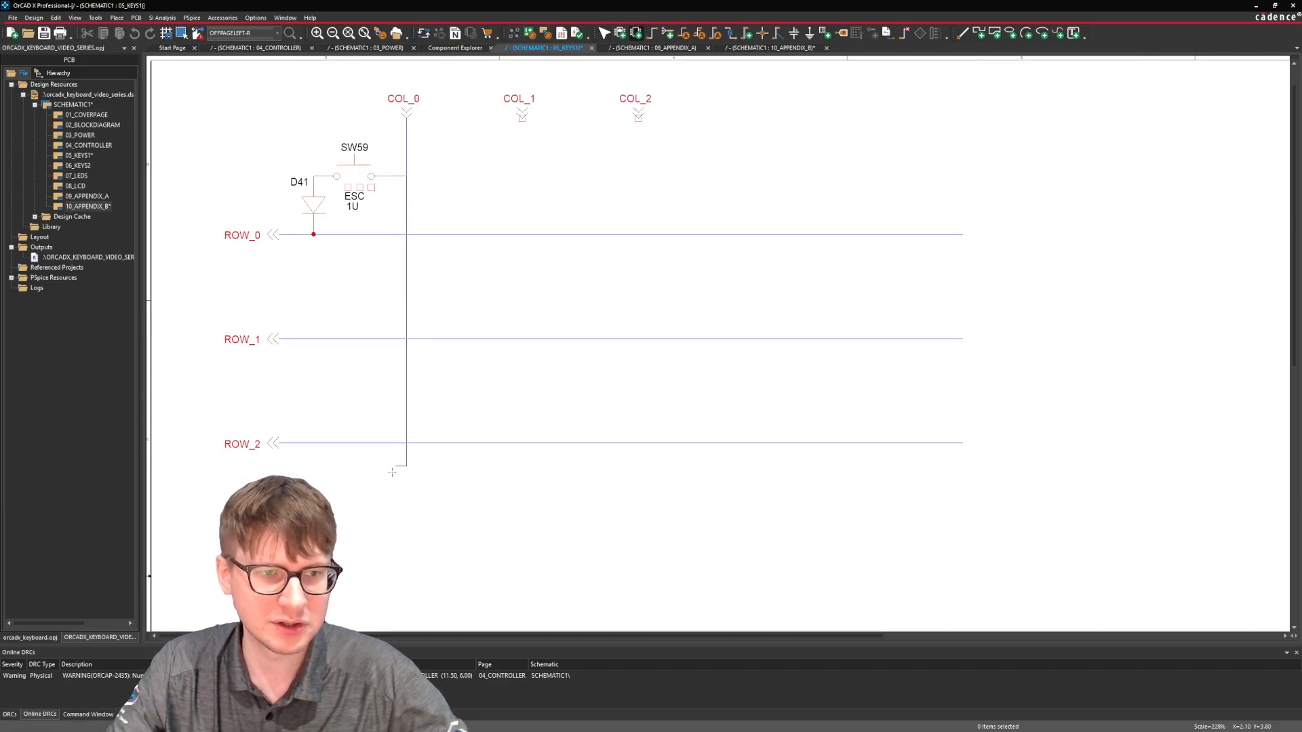
{"action": "scroll", "coordinate": [400, 529], "scroll_direction": "down", "scroll_amount": 4}
{"action": "double_click", "coordinate": [407, 581]}
{"action": "key", "text": "Escape"}
{"action": "scroll", "coordinate": [521, 365], "scroll_direction": "up", "scroll_amount": 1}
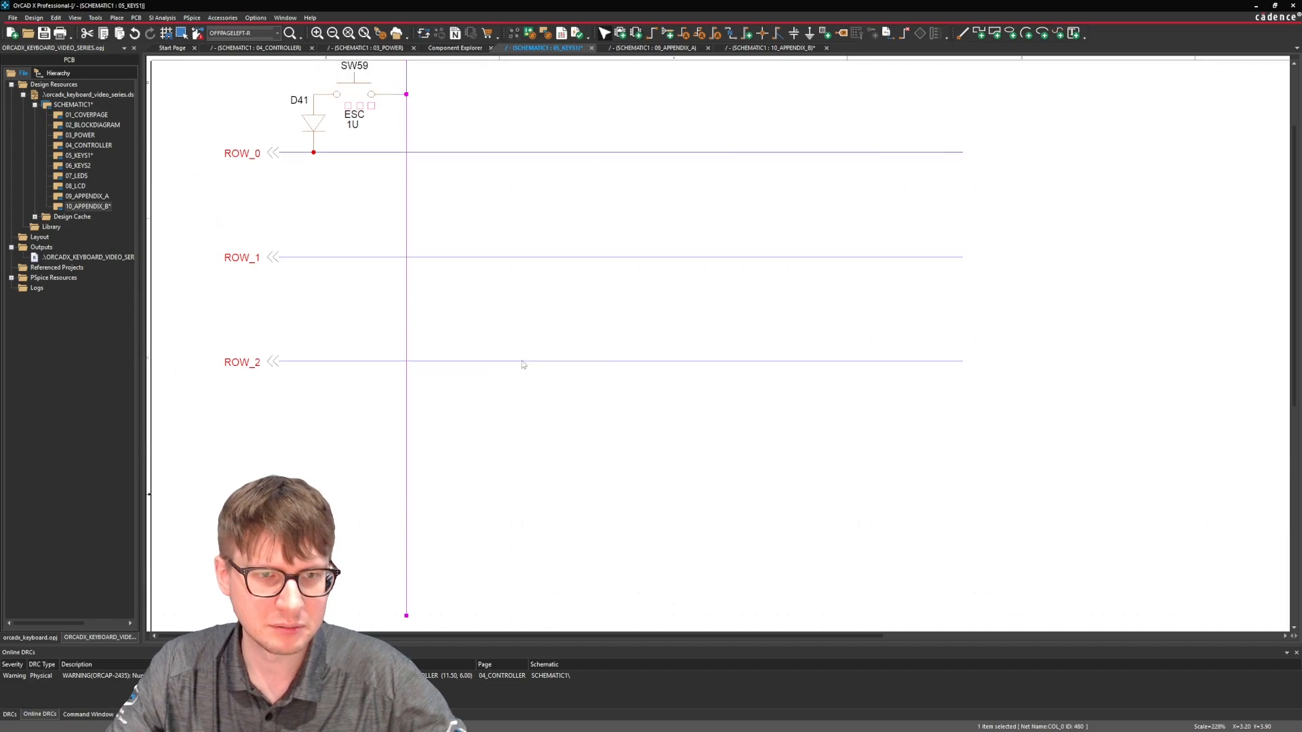
Draw a vertical wire from COL_1 ending level with the COL_0 wire, and paste a matching wire onto COL_2.
{"action": "scroll", "coordinate": [522, 365], "scroll_direction": "up", "scroll_amount": 3}
{"action": "key", "text": "w"}
{"action": "left_click", "coordinate": [521, 141]}
{"action": "scroll", "coordinate": [474, 465], "scroll_direction": "down", "scroll_amount": 4}
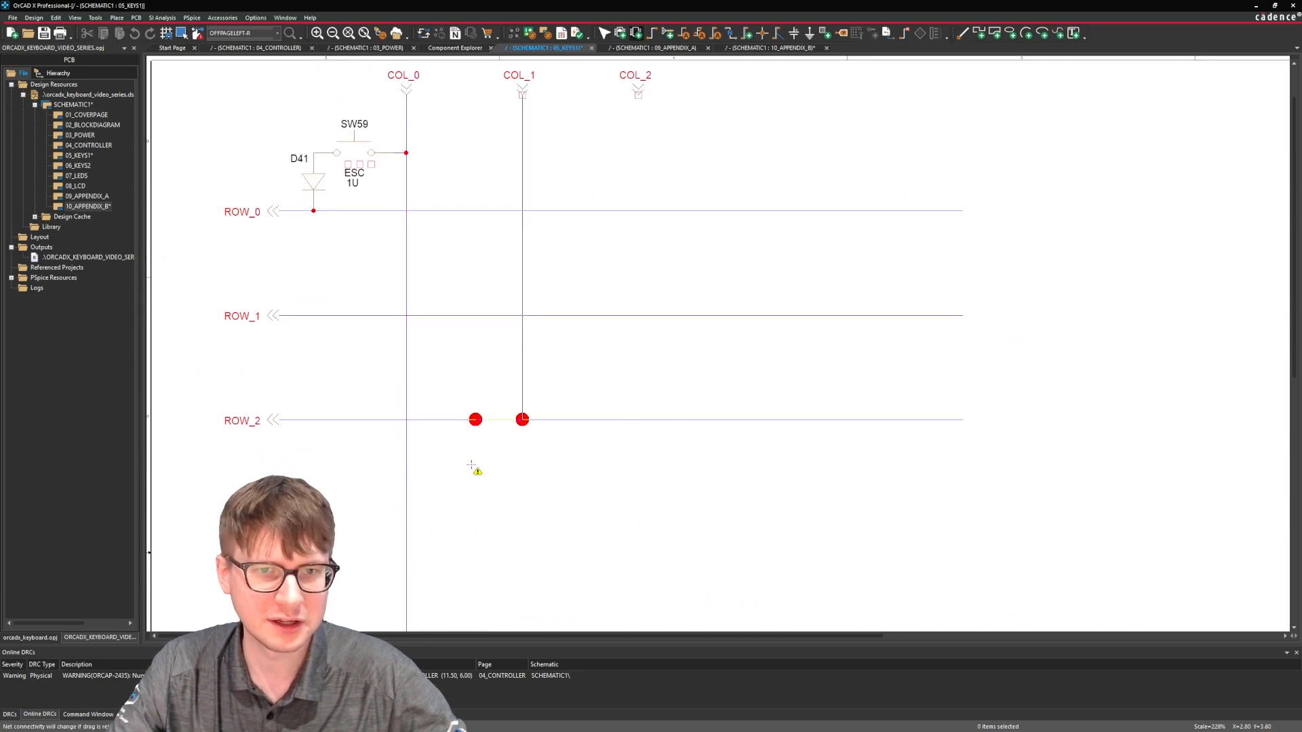
{"action": "double_click", "coordinate": [523, 576]}
{"action": "key", "text": "Escape"}
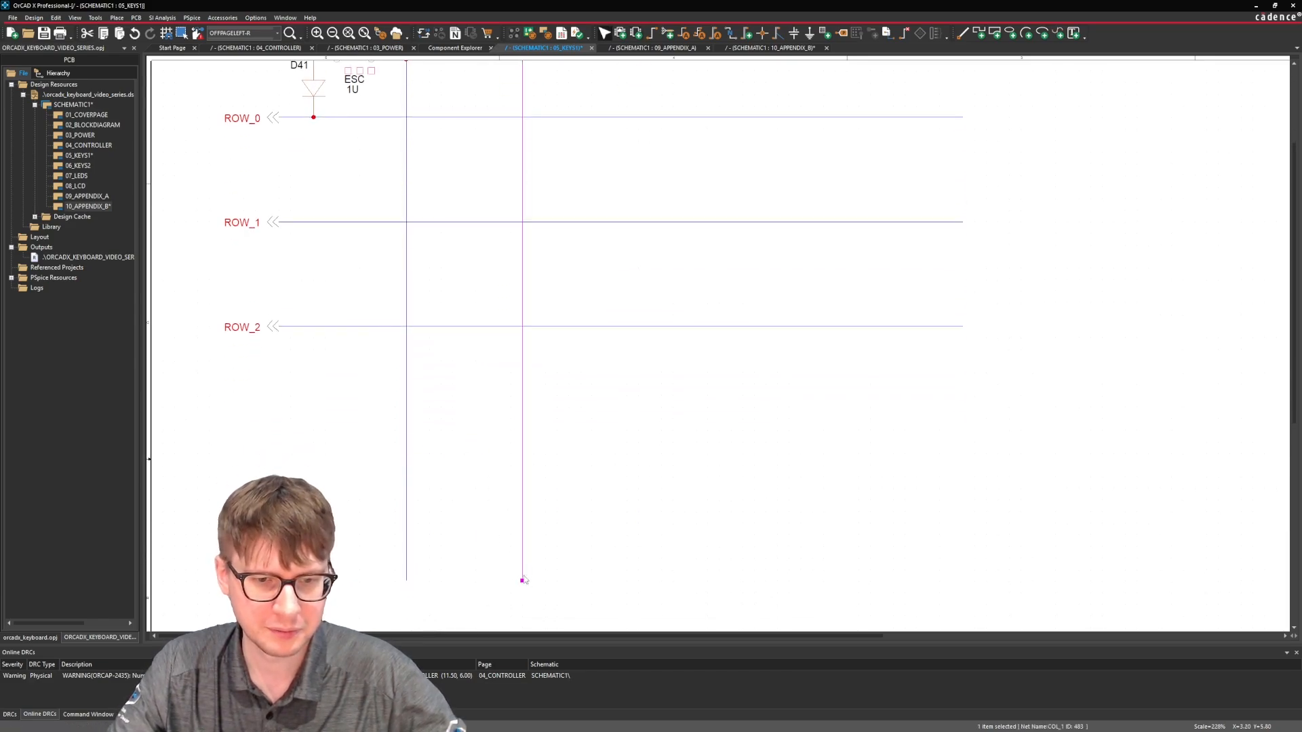
{"action": "scroll", "coordinate": [668, 328], "scroll_direction": "up", "scroll_amount": 4}
{"action": "key", "text": "ctrl+v"}
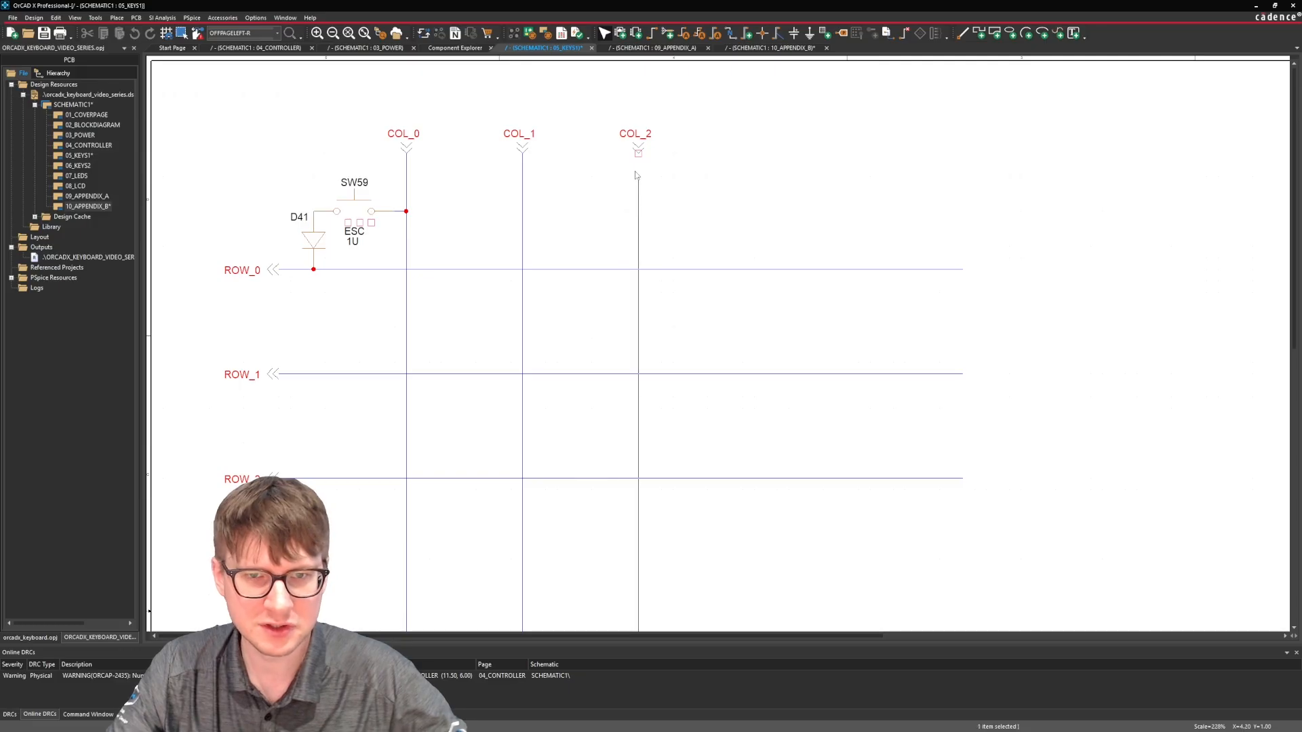
{"action": "left_click", "coordinate": [638, 155]}
{"action": "left_click", "coordinate": [700, 190]}
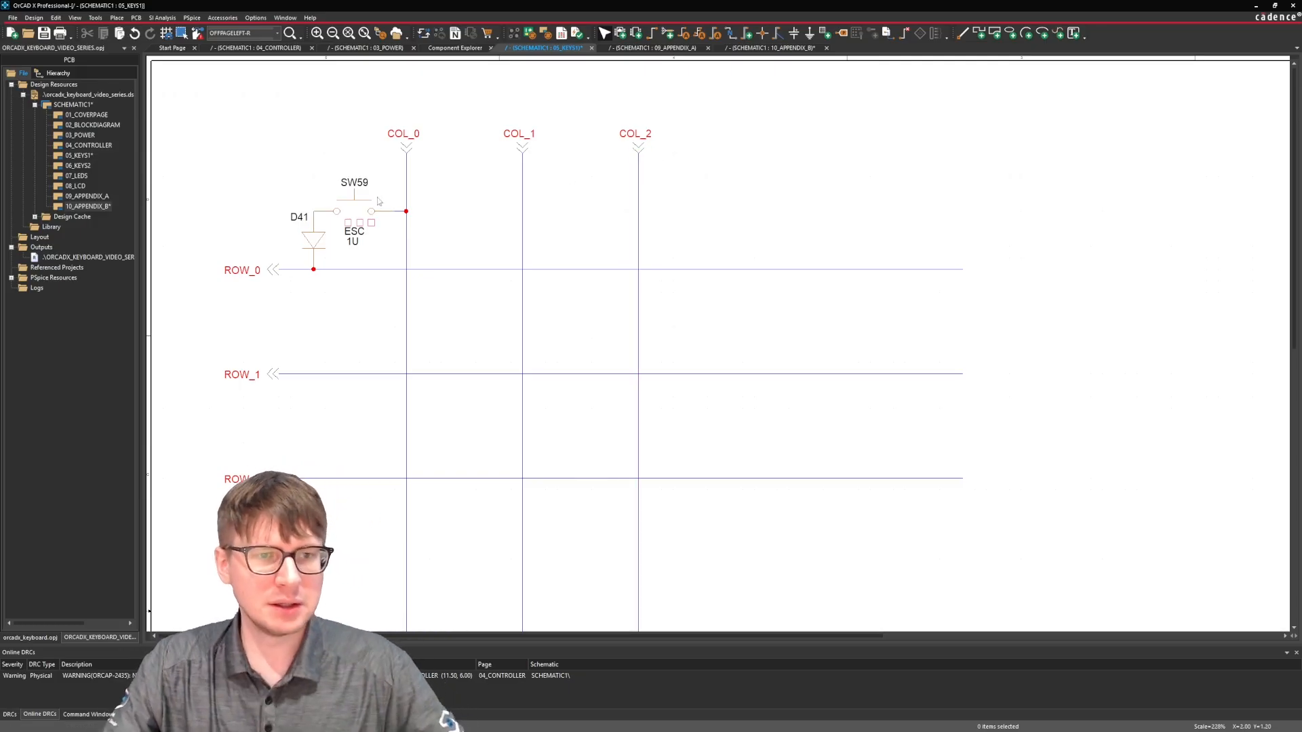
Check the display properties of the ESC switch's Keyboard Key and Unit Length labels.
{"action": "scroll", "coordinate": [373, 197], "scroll_direction": "down", "scroll_amount": 1, "text": "ctrl"}
{"action": "scroll", "coordinate": [367, 119], "scroll_direction": "up", "scroll_amount": 1, "text": "ctrl"}
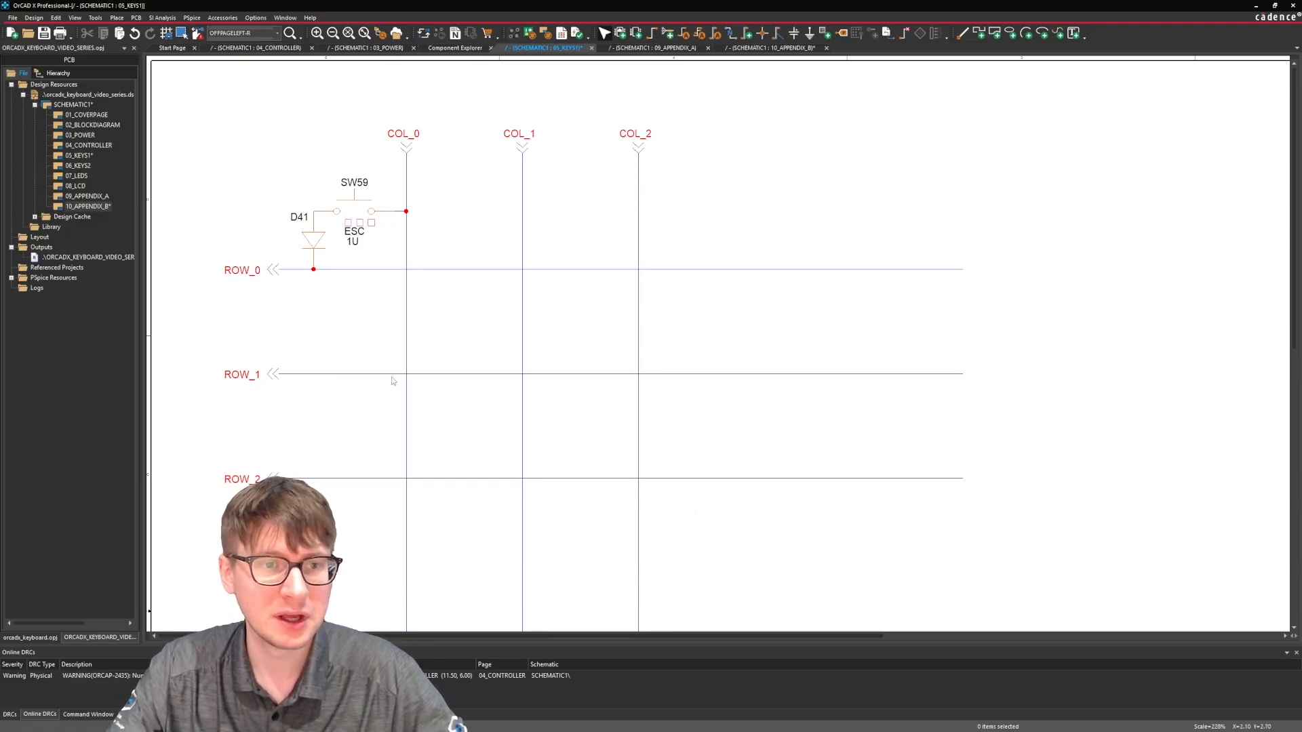
{"action": "scroll", "coordinate": [326, 332], "scroll_direction": "down", "scroll_amount": 4}
{"action": "scroll", "coordinate": [312, 298], "scroll_direction": "up", "scroll_amount": 3}
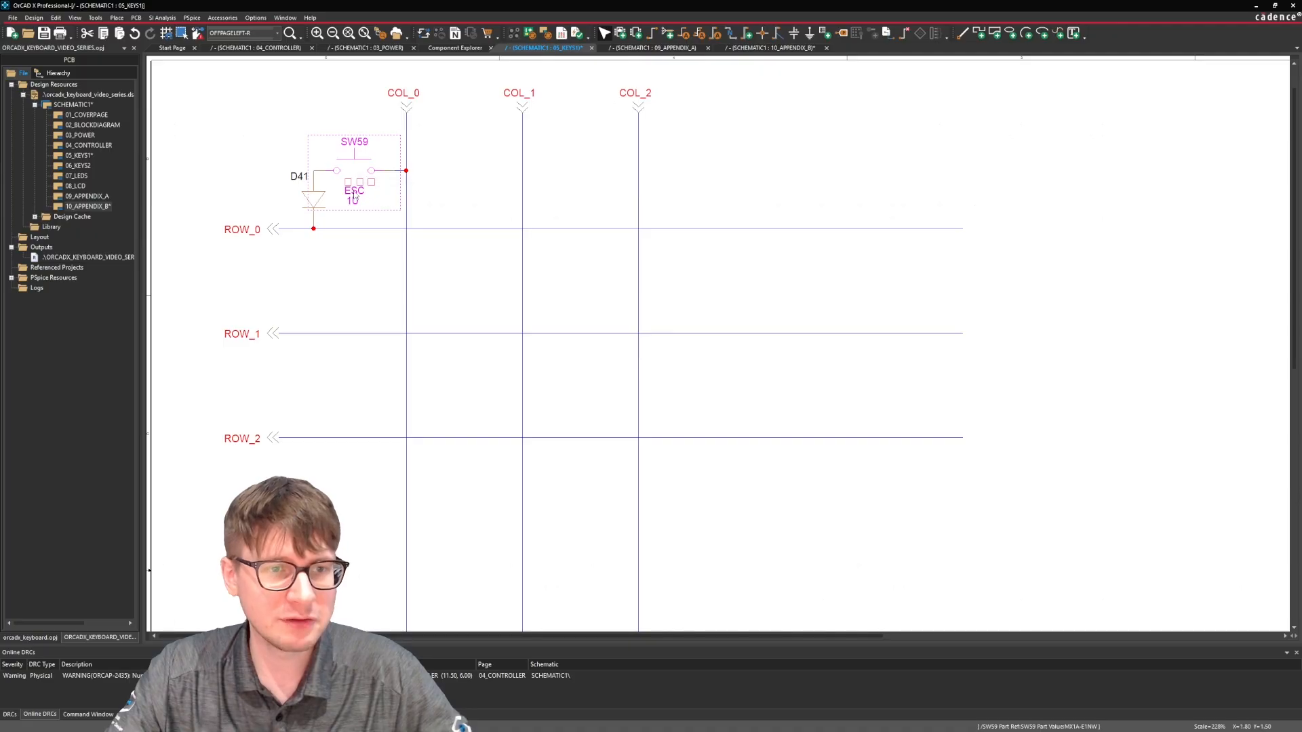
{"action": "double_click", "coordinate": [354, 194]}
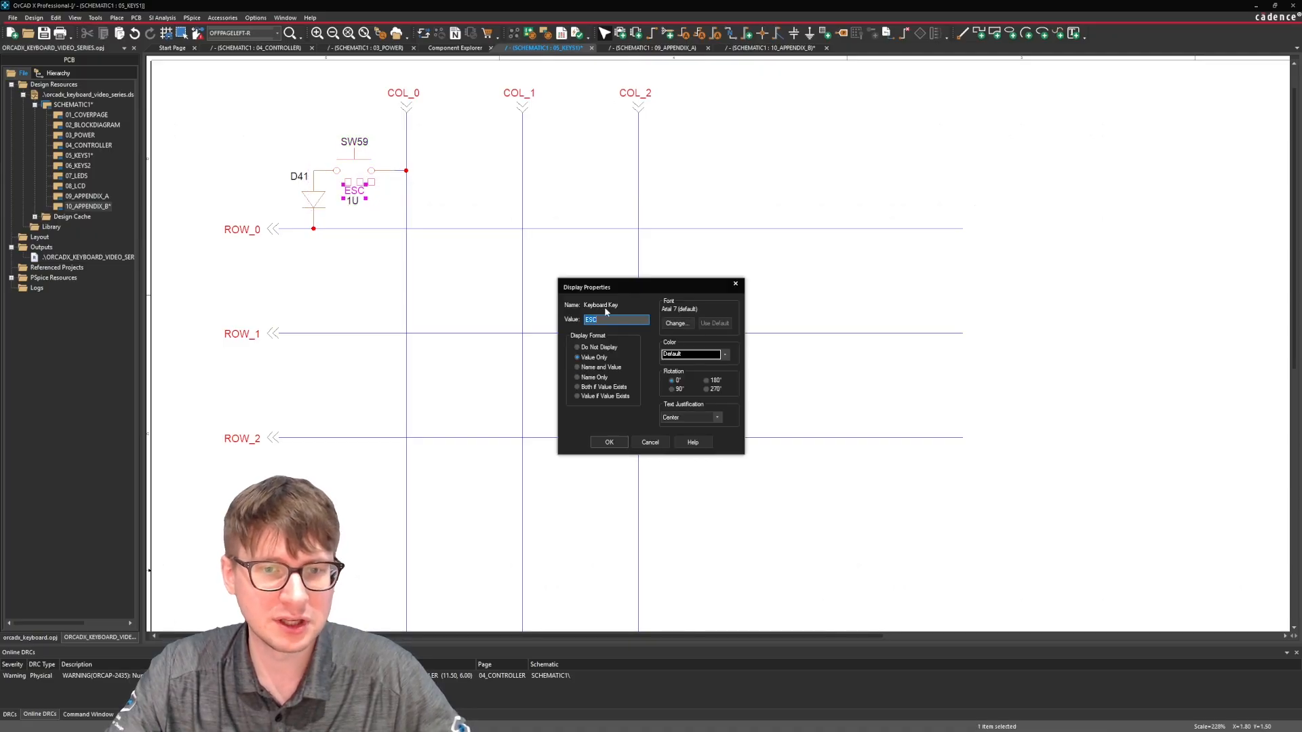
{"action": "left_click", "coordinate": [735, 283]}
{"action": "left_click", "coordinate": [353, 200]}
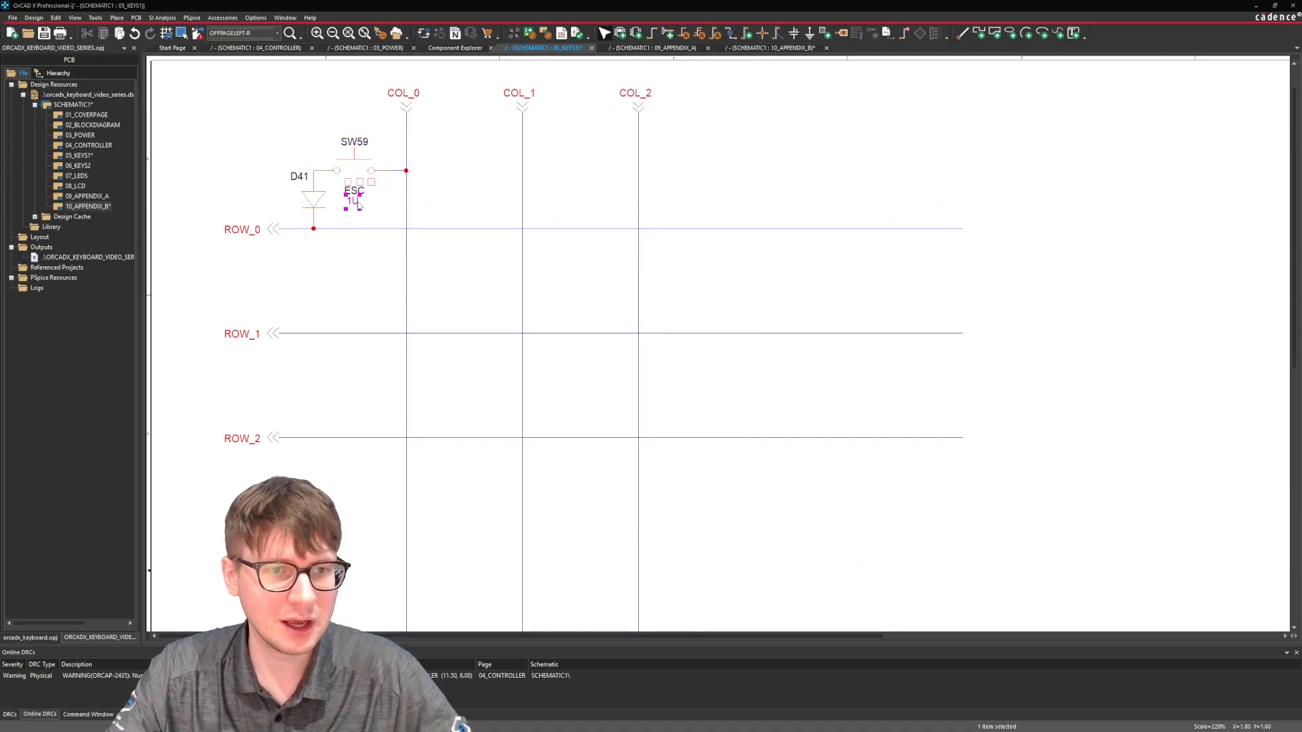
{"action": "double_click", "coordinate": [352, 201]}
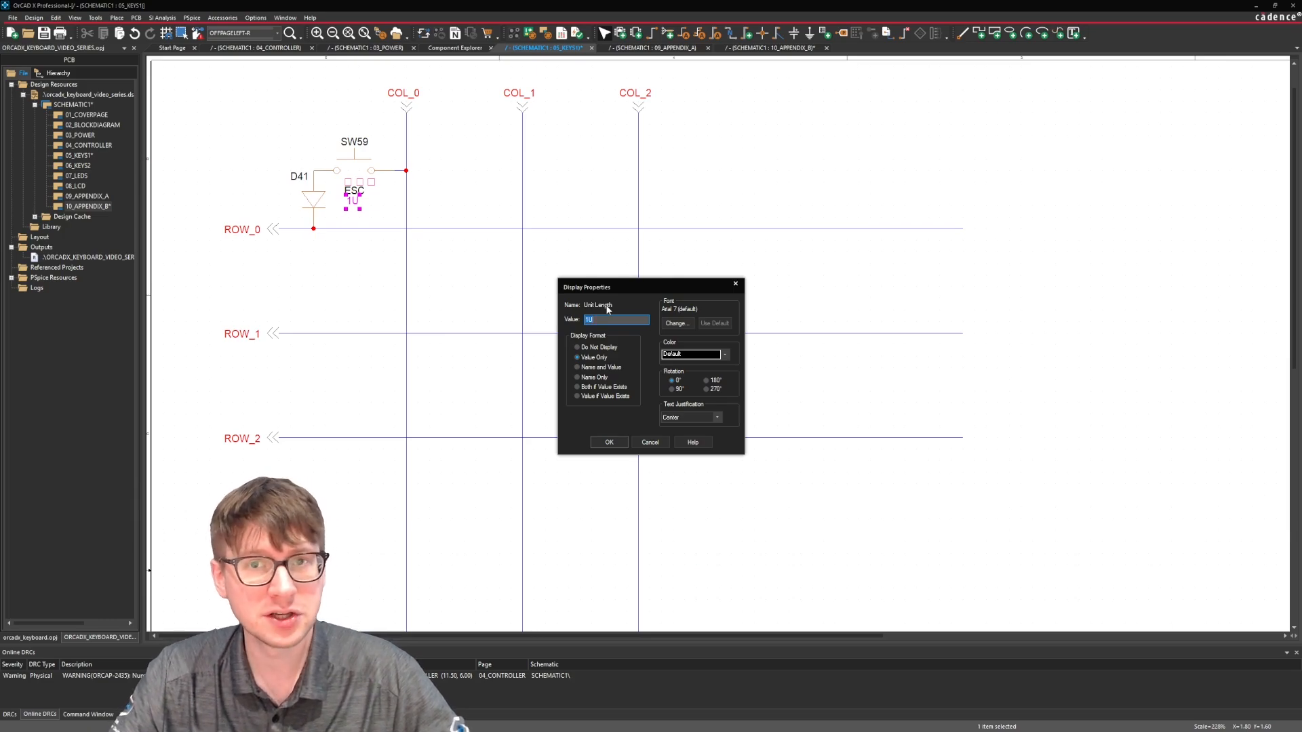
{"action": "left_click", "coordinate": [735, 285]}
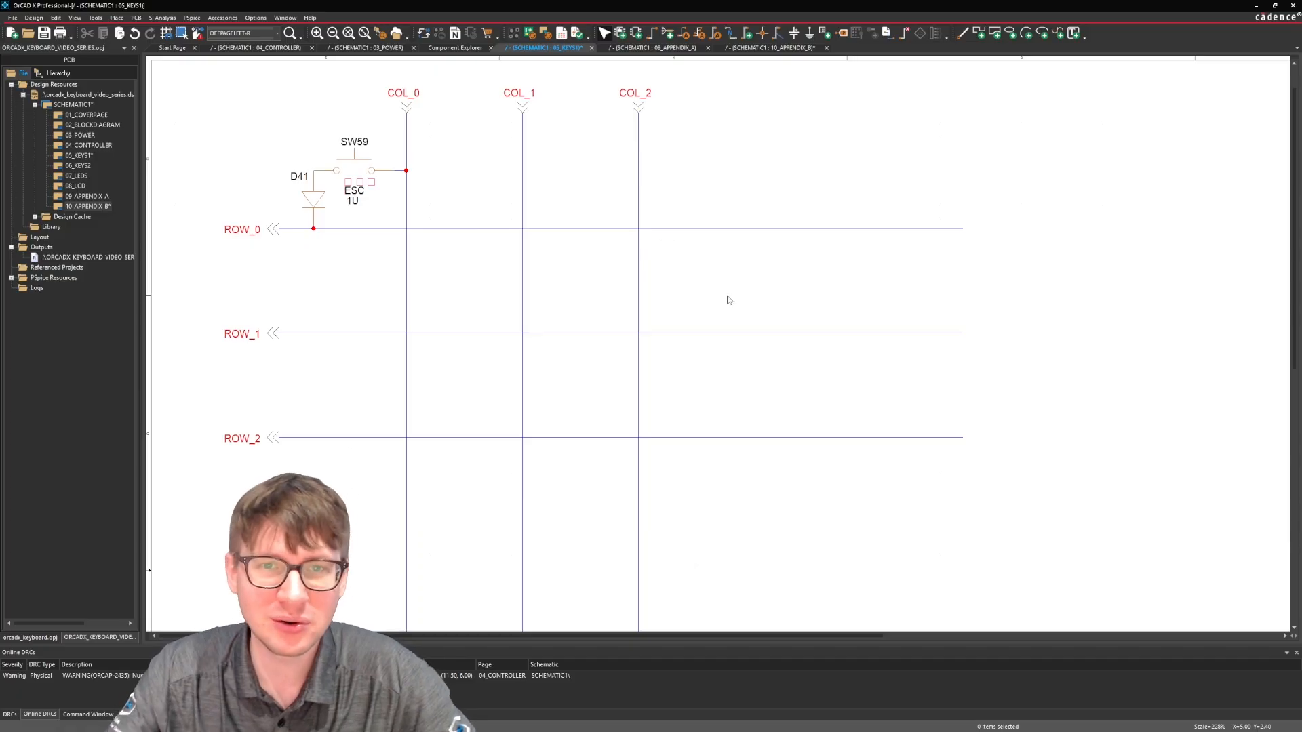
Copy the ROW_1 and ROW_2 connectors with their wires and paste them below ROW_2 as two additional rows.
{"action": "scroll", "coordinate": [728, 299], "scroll_direction": "down", "scroll_amount": 1, "text": "ctrl"}
{"action": "left_click_drag", "start_coordinate": [320, 308], "coordinate": [357, 262]}
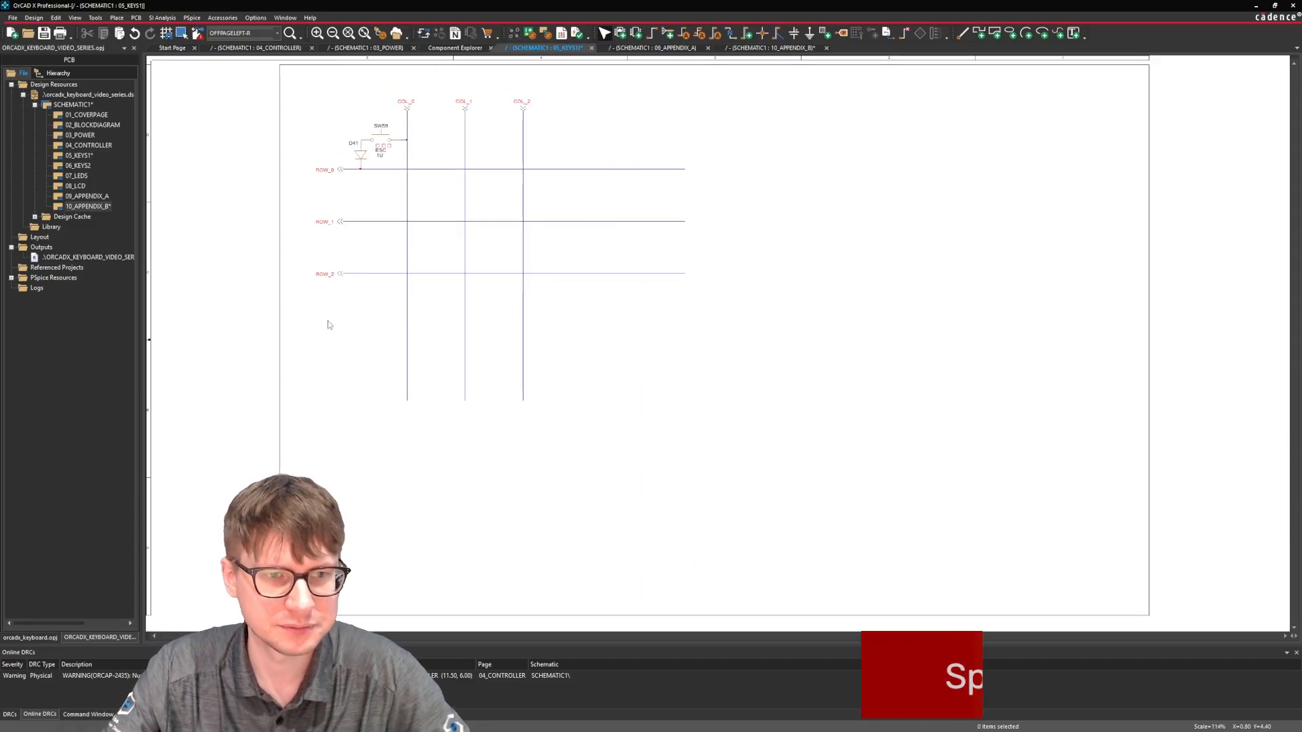
{"action": "key", "text": "ctrl+c"}
{"action": "key", "text": "ctrl+v"}
{"action": "left_click", "coordinate": [315, 317]}
Copy the ESC switch and diode pair and paste it along COL_0 onto each of the four rows below ROW_0.
{"action": "left_click_drag", "start_coordinate": [358, 122], "coordinate": [405, 167]}
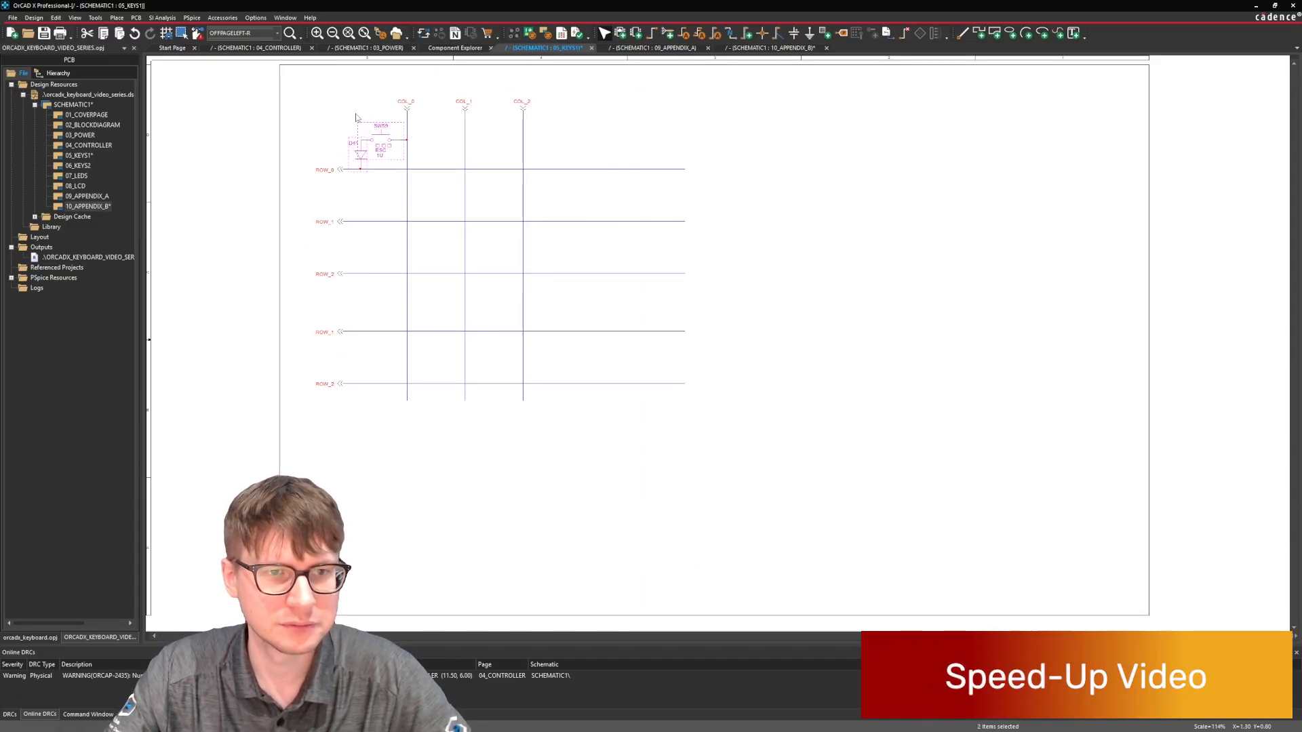
{"action": "left_click_drag", "start_coordinate": [343, 99], "coordinate": [408, 170]}
{"action": "key", "text": "ctrl+c"}
{"action": "key", "text": "ctrl+v"}
{"action": "left_click", "coordinate": [351, 178]}
{"action": "key", "text": "ctrl+v"}
{"action": "left_click", "coordinate": [351, 230]}
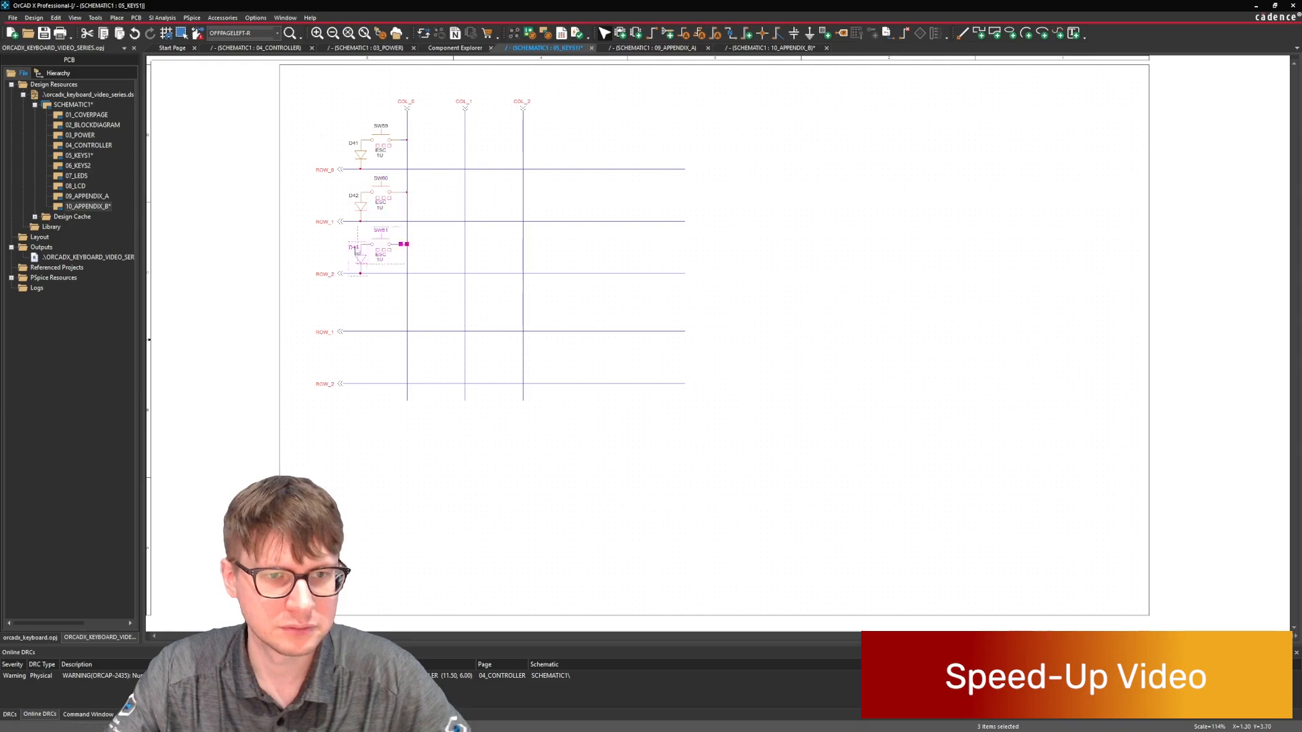
{"action": "key", "text": "ctrl+v"}
{"action": "left_click", "coordinate": [351, 288]}
{"action": "key", "text": "ctrl+v"}
{"action": "left_click", "coordinate": [351, 341]}
Move the two added rows with their switches up slightly to match the row spacing, and paste another switch and diode pair beneath them.
{"action": "left_click_drag", "start_coordinate": [297, 424], "coordinate": [712, 284]}
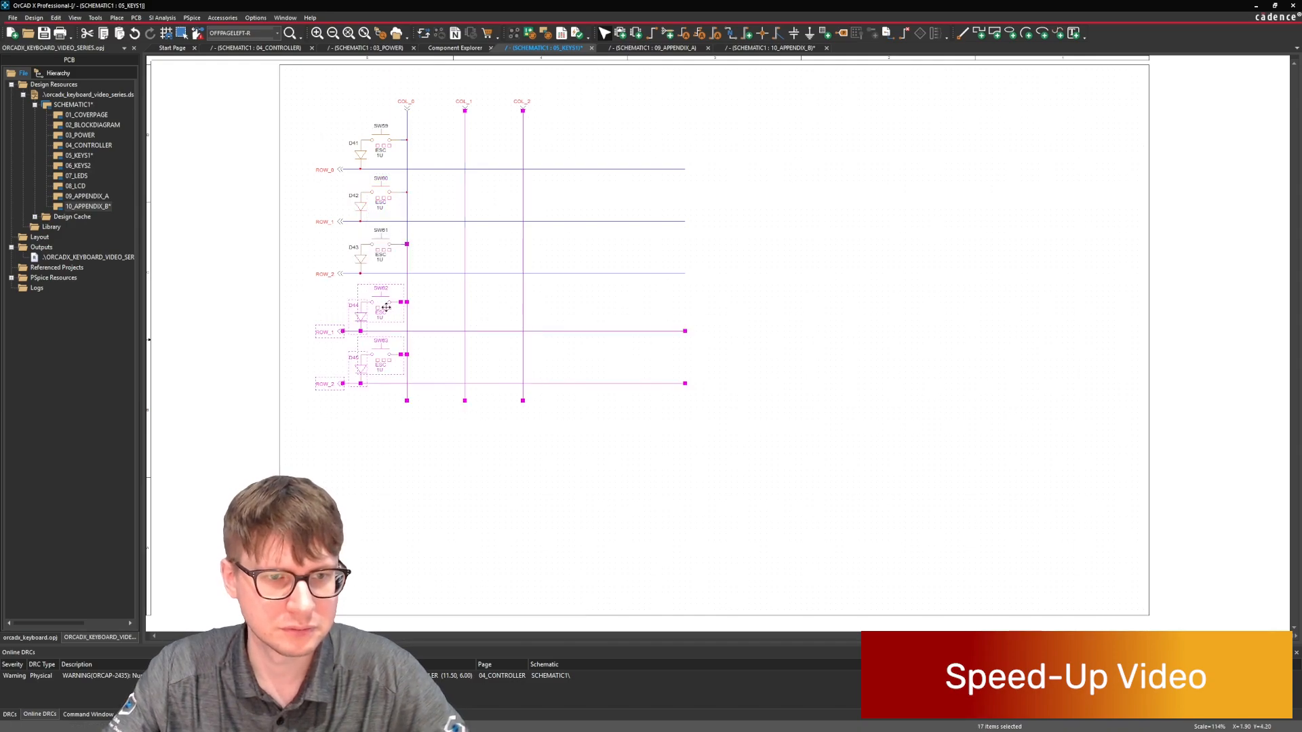
{"action": "left_click_drag", "start_coordinate": [378, 305], "coordinate": [379, 299]}
{"action": "left_click", "coordinate": [359, 388]}
{"action": "key", "text": "ctrl+v"}
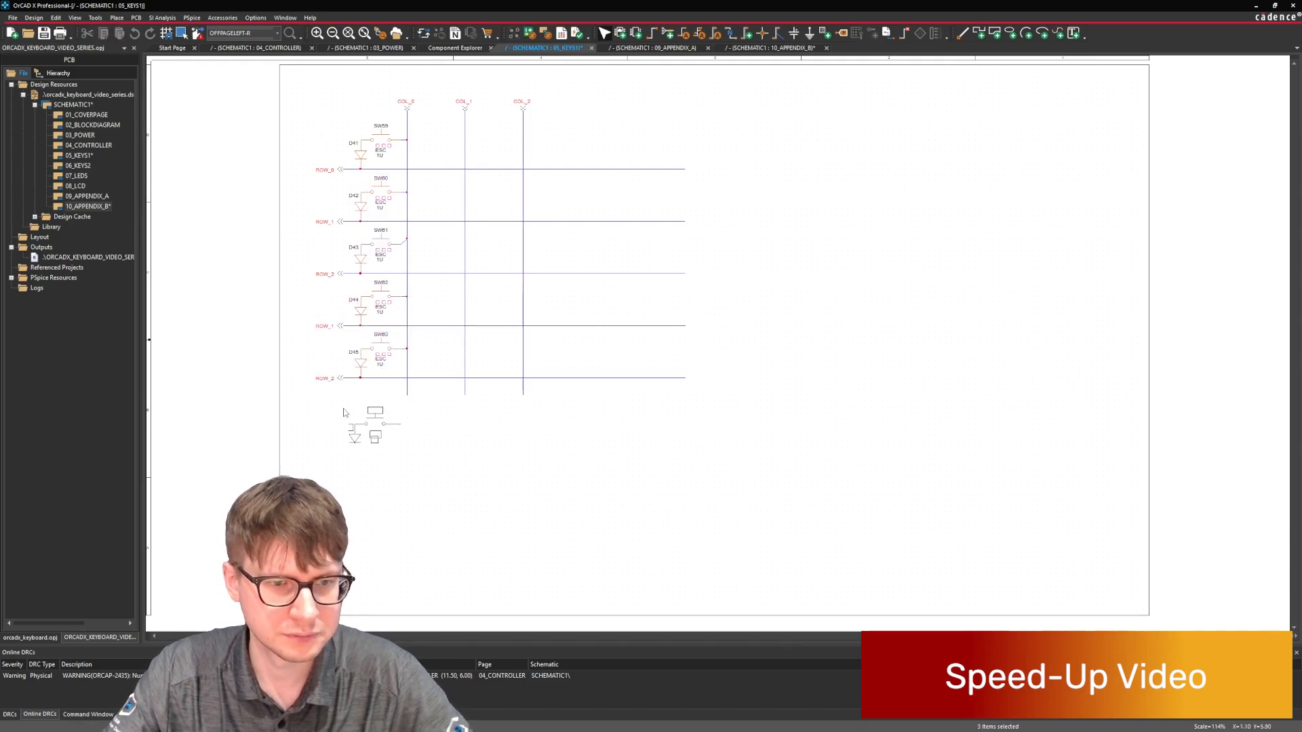
{"action": "left_click", "coordinate": [351, 385]}
Rename the two added row connectors below ROW_2 as ROW_3 and ROW_4.
{"action": "double_click", "coordinate": [324, 327]}
{"action": "type", "text": "ROW_"}
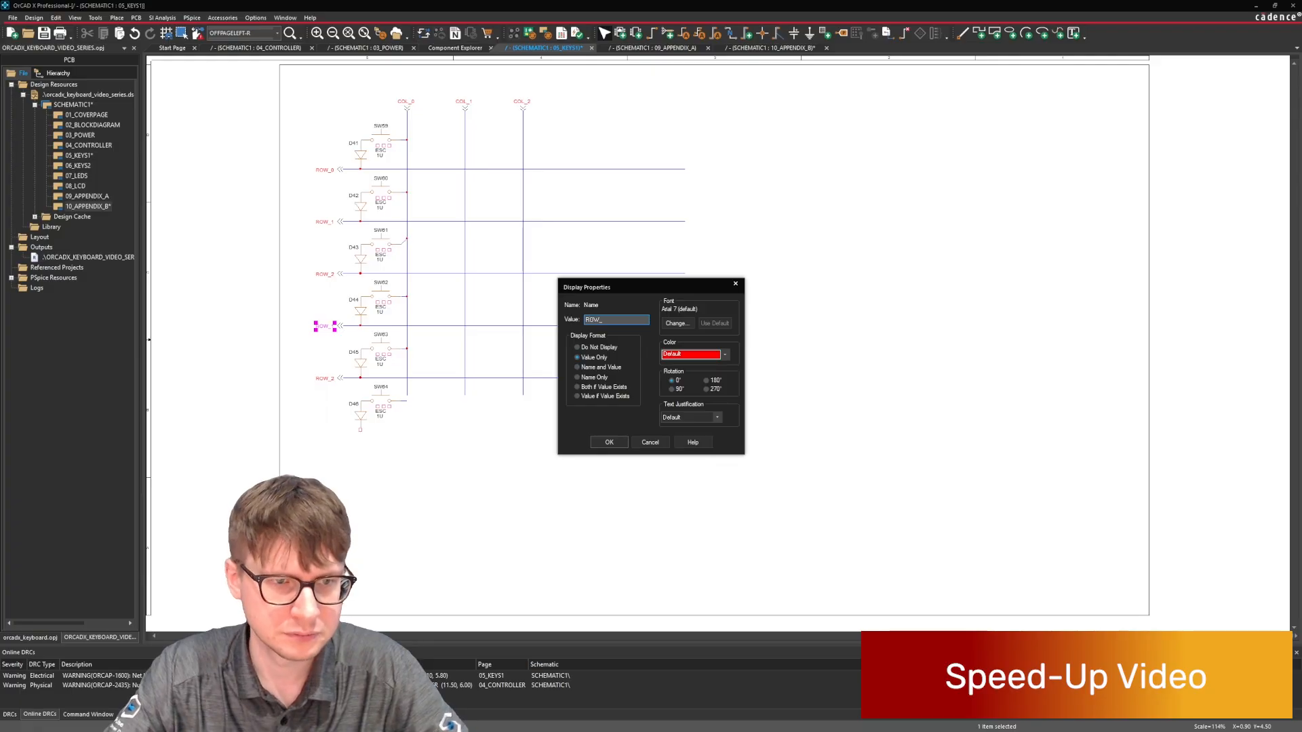
{"action": "type", "text": "3"}
{"action": "key", "text": "Return"}
{"action": "double_click", "coordinate": [324, 378]}
{"action": "type", "text": "ROW_4"}
{"action": "key", "text": "Return"}
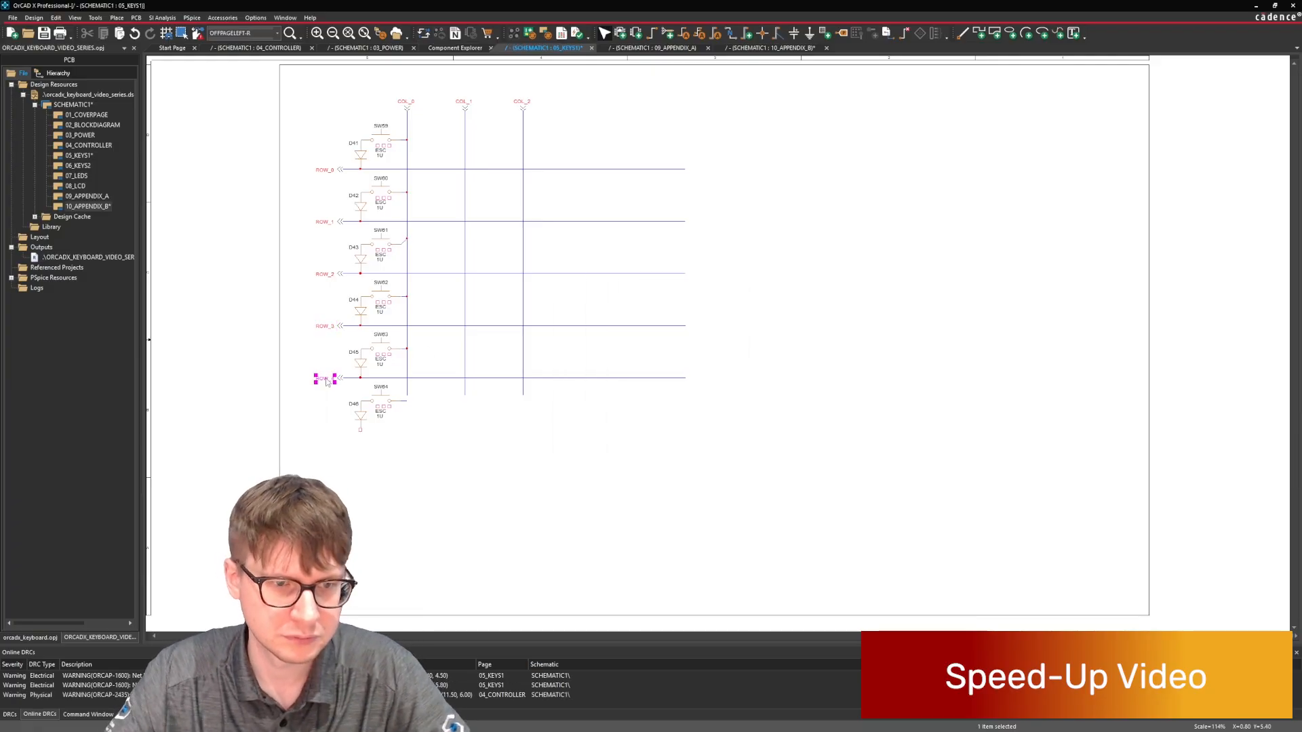
Paste another row connector with its wire below ROW_4 and name it ROW_5.
{"action": "left_click_drag", "start_coordinate": [314, 401], "coordinate": [333, 378]}
{"action": "left_click_drag", "start_coordinate": [309, 390], "coordinate": [407, 321]}
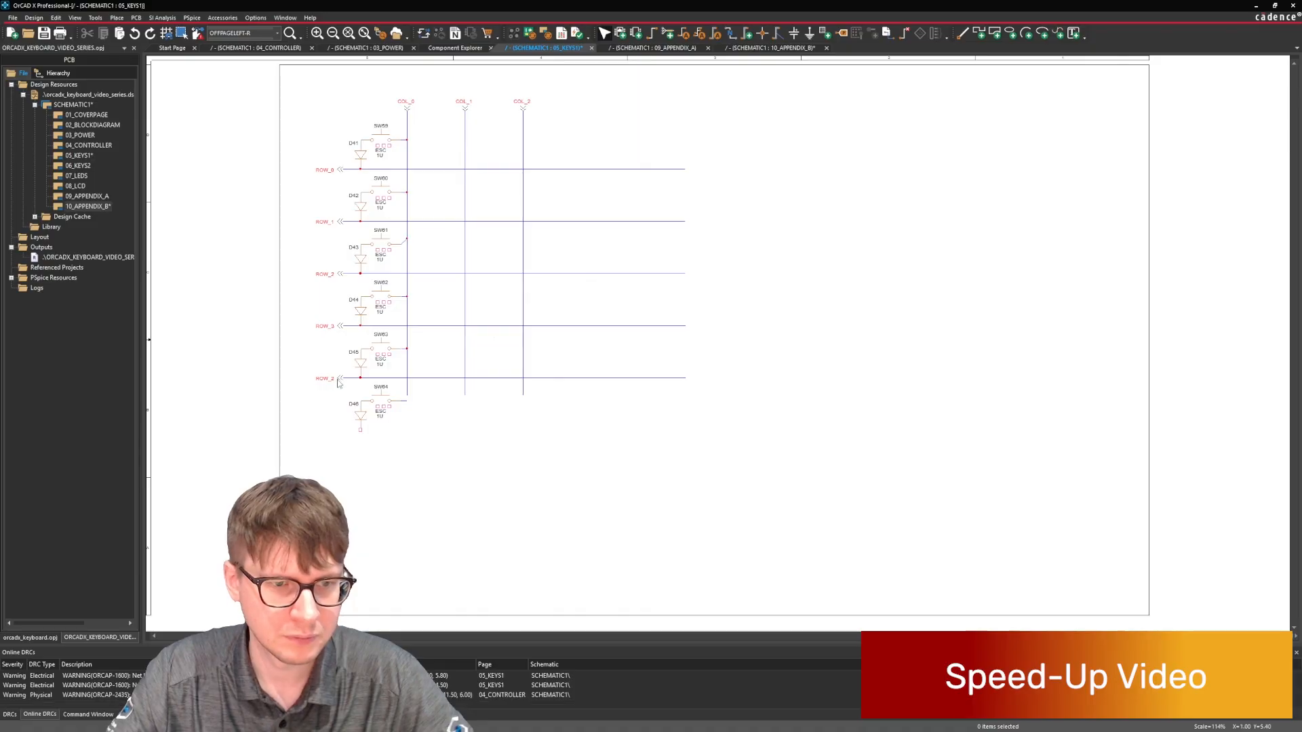
{"action": "left_click", "coordinate": [317, 397]}
{"action": "key", "text": "ctrl+v"}
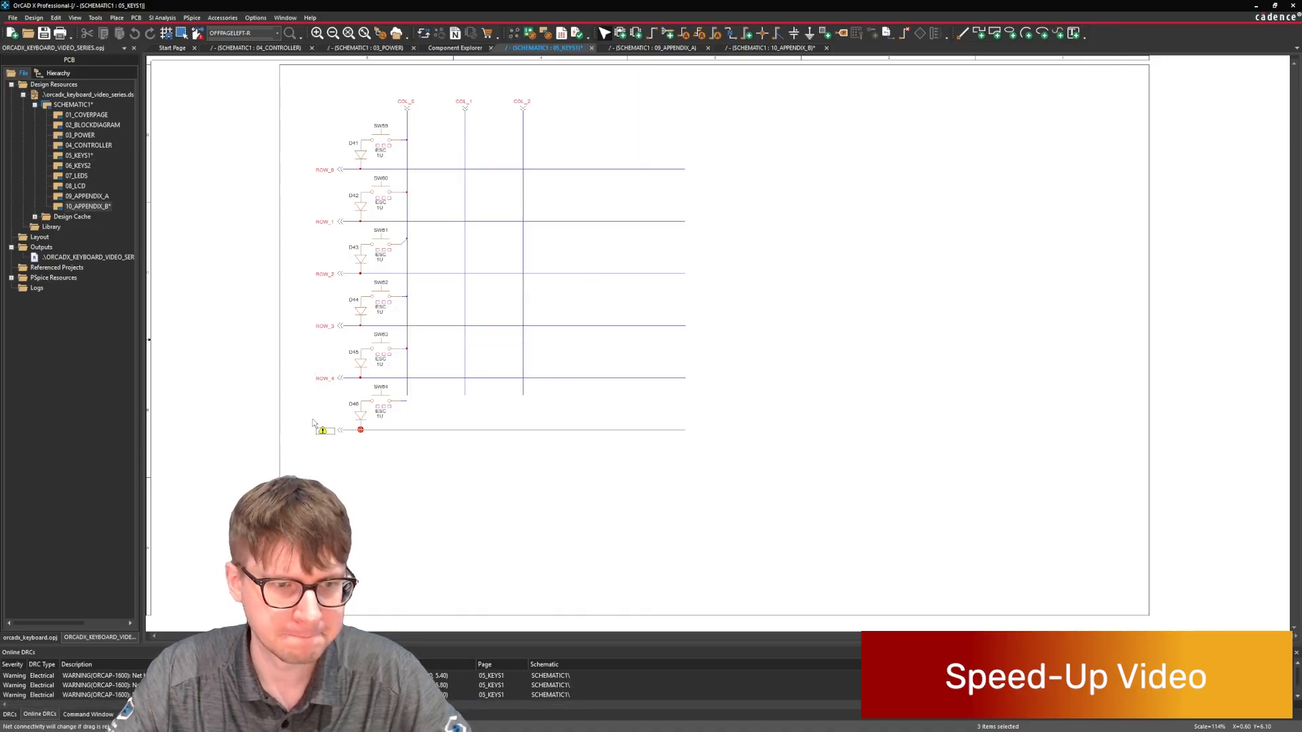
{"action": "left_click", "coordinate": [314, 426]}
{"action": "double_click", "coordinate": [325, 431]}
{"action": "type", "text": "ROW_5"}
{"action": "key", "text": "Return"}
Extend the COL_0, COL_1 and COL_2 wires down to the same level below ROW_5.
{"action": "key", "text": "w"}
{"action": "left_click_drag", "start_coordinate": [406, 400], "coordinate": [406, 453]}
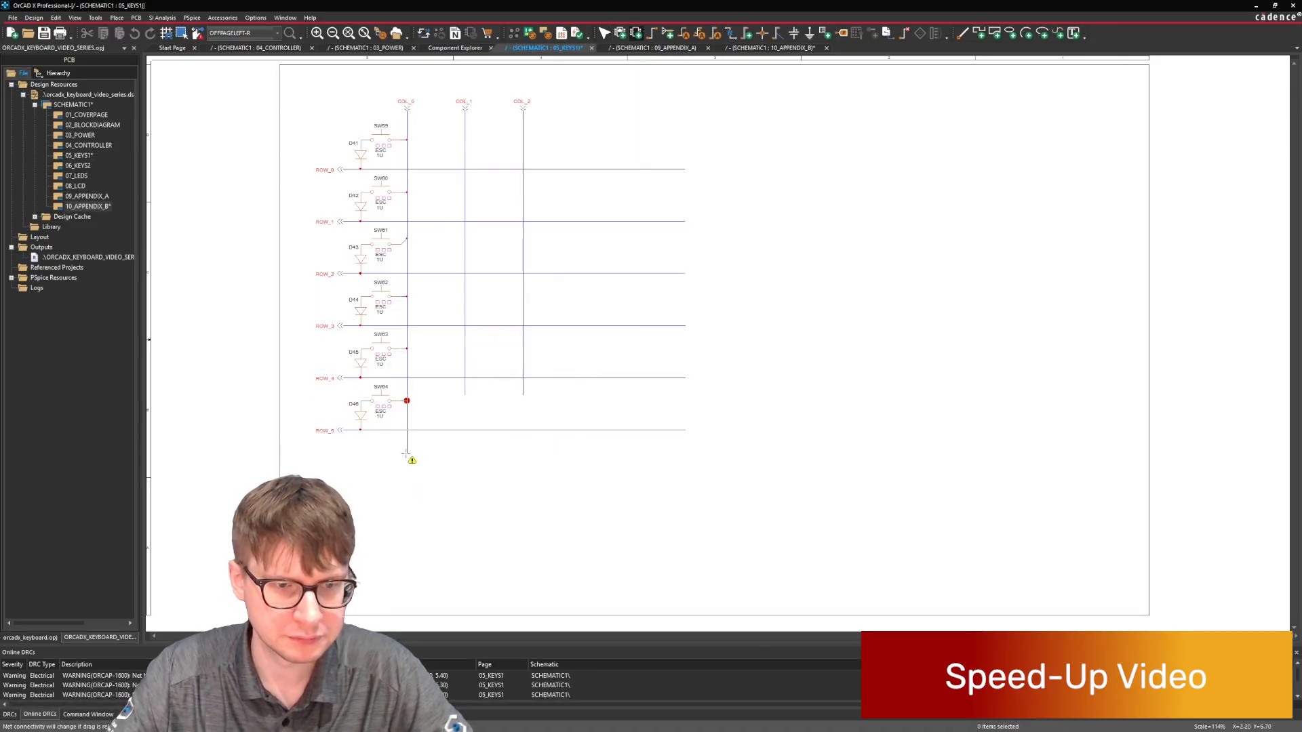
{"action": "left_click_drag", "start_coordinate": [465, 394], "coordinate": [465, 469]}
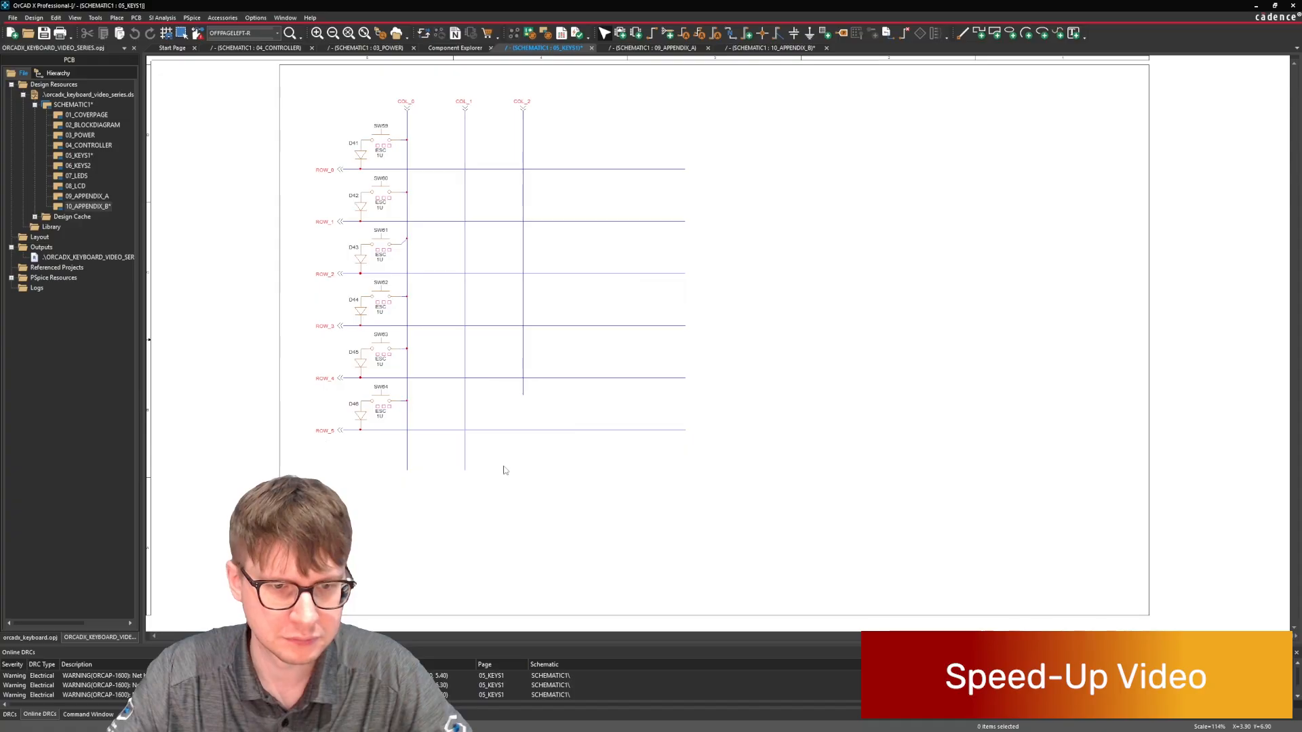
{"action": "left_click_drag", "start_coordinate": [522, 394], "coordinate": [523, 469]}
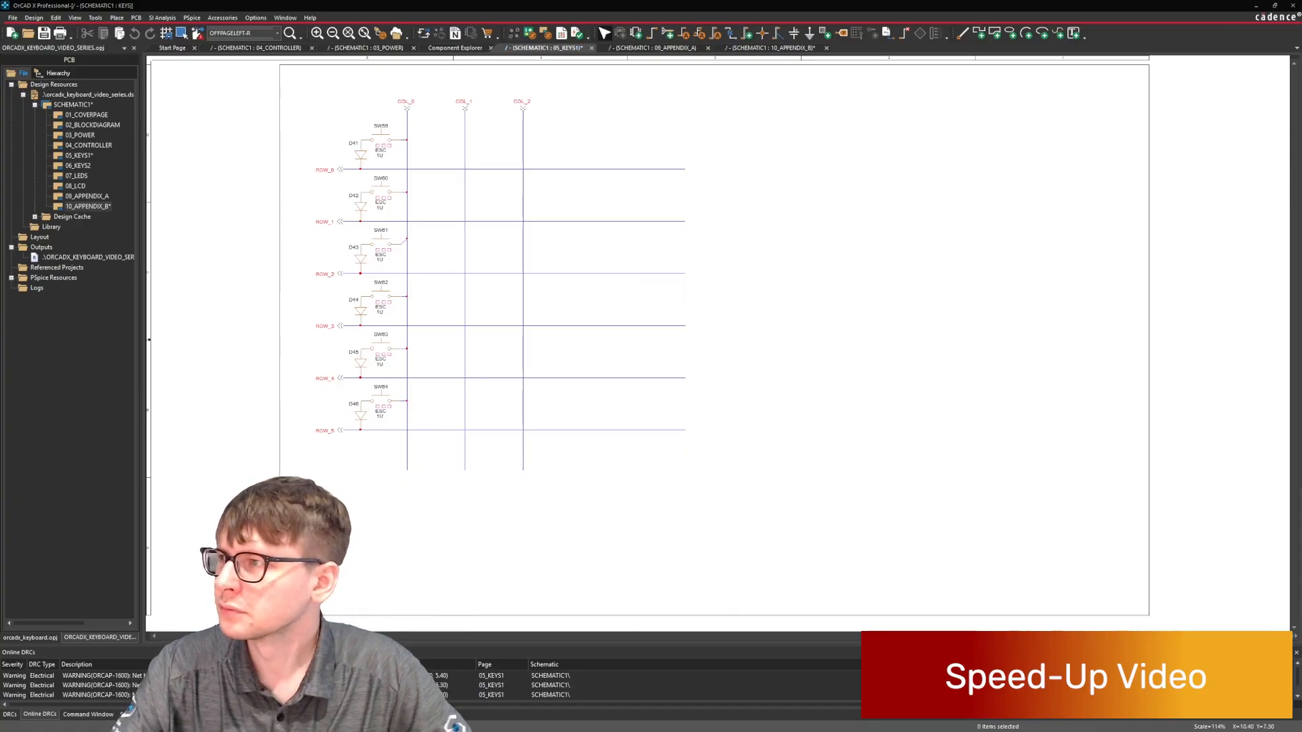
Copy the COL_2 connector with its wire and paste it twice beside COL_2 at the same column spacing.
{"action": "left_click", "coordinate": [416, 135]}
{"action": "left_click_drag", "start_coordinate": [547, 88], "coordinate": [509, 144]}
{"action": "left_click", "coordinate": [558, 133]}
{"action": "key", "text": "ctrl+c"}
{"action": "key", "text": "ctrl+v"}
{"action": "left_click", "coordinate": [571, 95]}
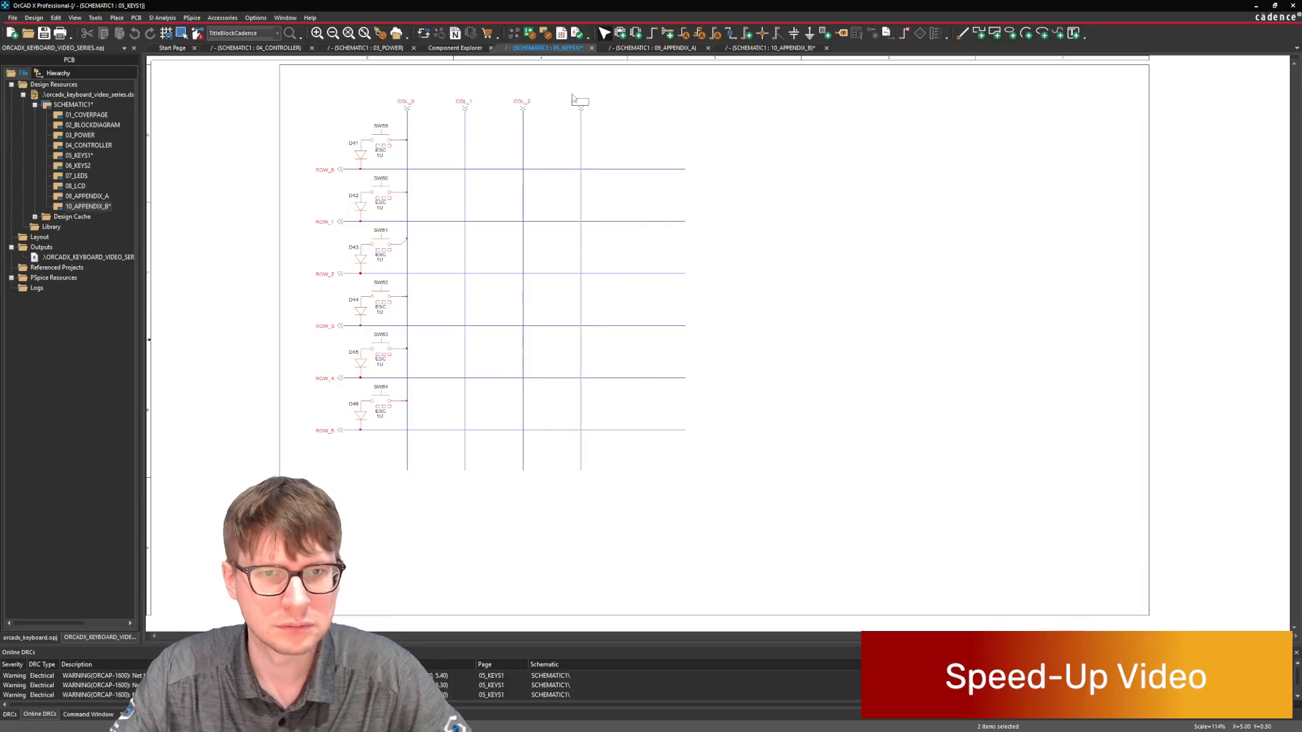
{"action": "key", "text": "ctrl+v"}
Rename the two added column connectors as COL_3 and COL_4.
{"action": "double_click", "coordinate": [579, 103]}
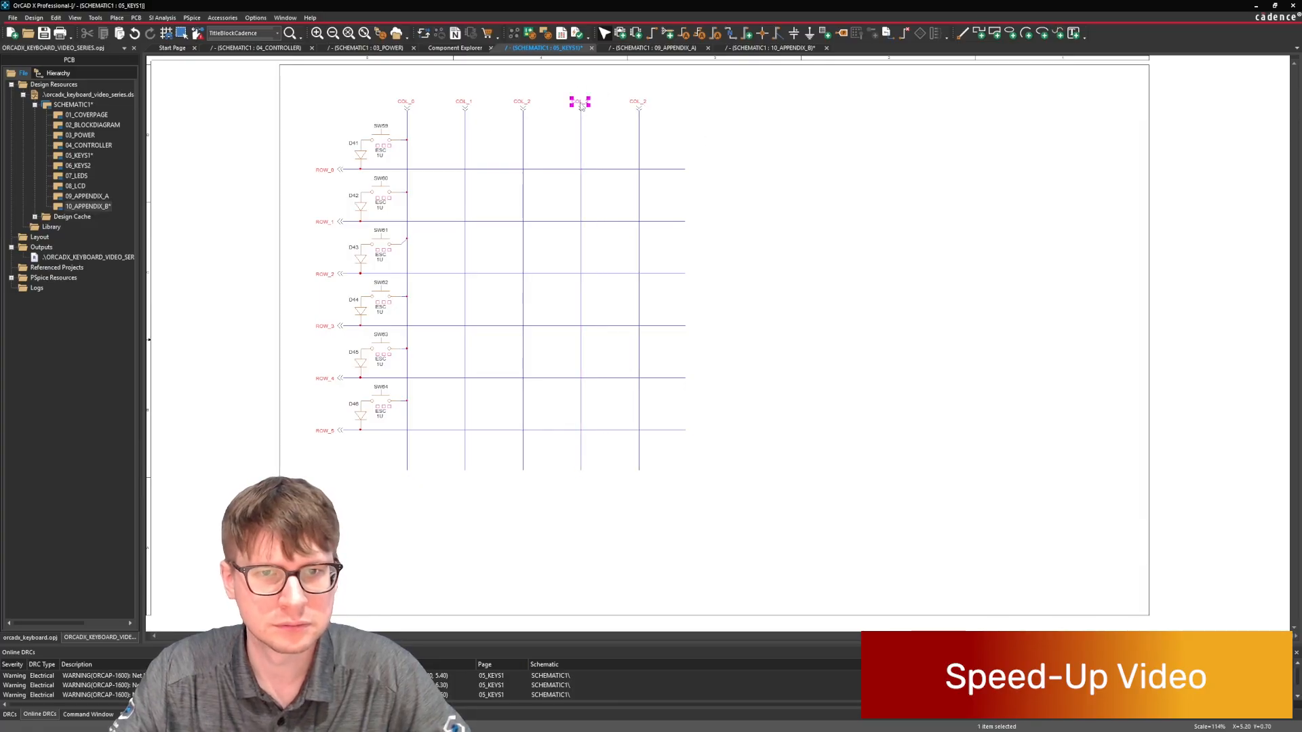
{"action": "type", "text": "COL_3"}
{"action": "key", "text": "Return"}
{"action": "double_click", "coordinate": [634, 104]}
{"action": "type", "text": "COL_4"}
{"action": "key", "text": "Return"}
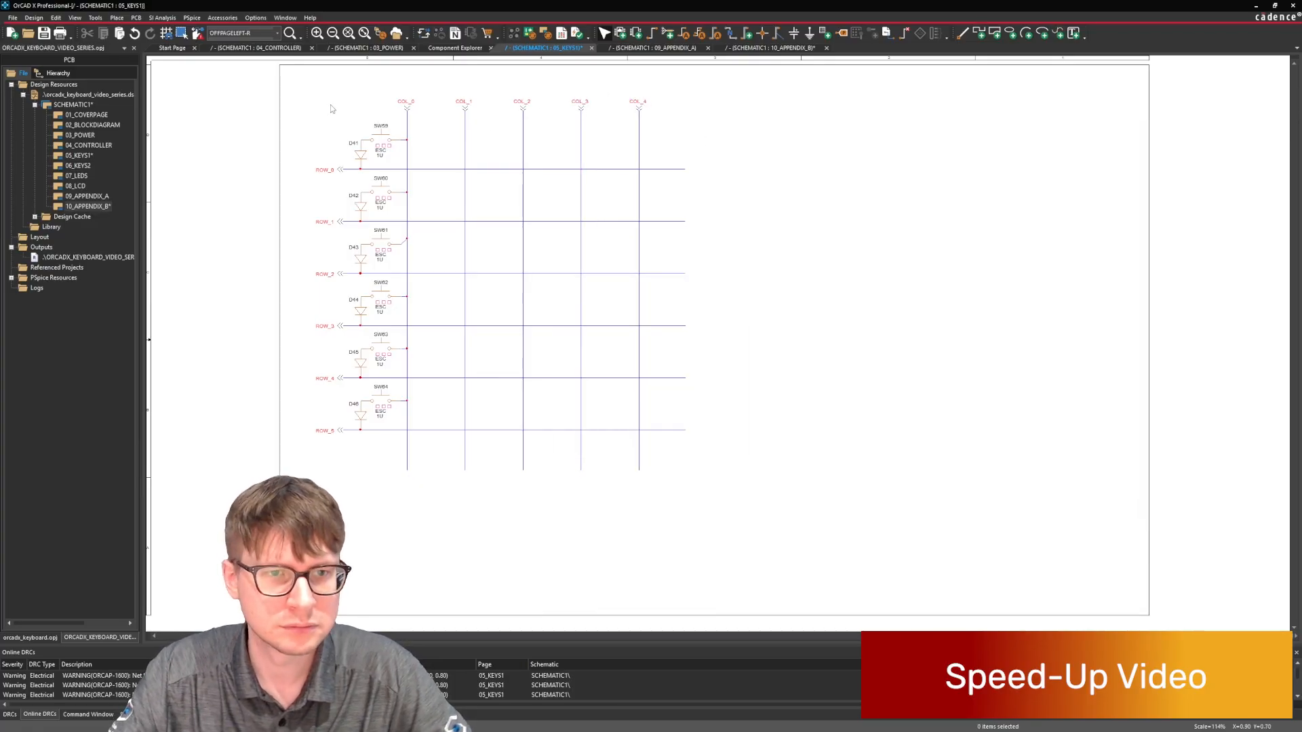
Copy the switch and diode pair at the COL_0 and ROW_0 crossing and test its fit against COL_1.
{"action": "left_click_drag", "start_coordinate": [331, 105], "coordinate": [400, 175]}
{"action": "key", "text": "ctrl+c"}
{"action": "key", "text": "ctrl+v"}
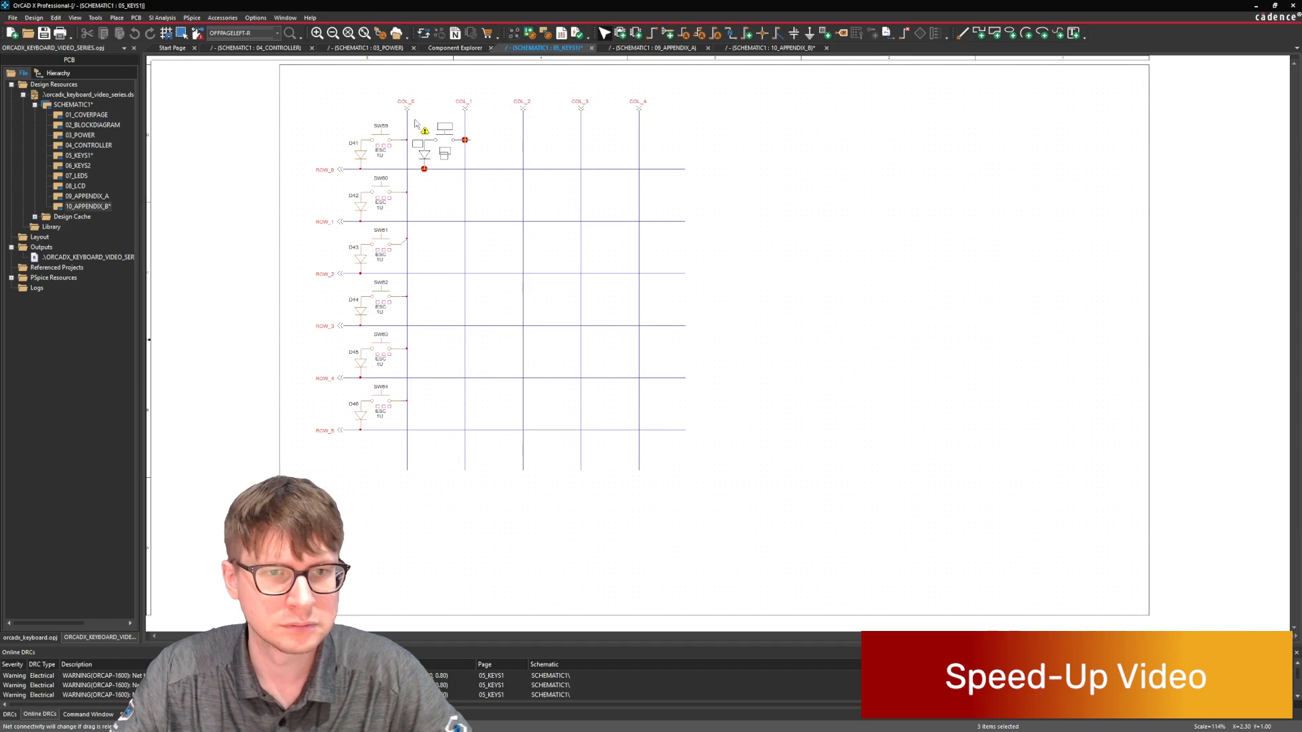
{"action": "key", "text": "Escape"}
Spread COL_1 through COL_4 farther apart at equal spacing to make room for the switch and diode pairs.
{"action": "left_click_drag", "start_coordinate": [451, 82], "coordinate": [675, 133]}
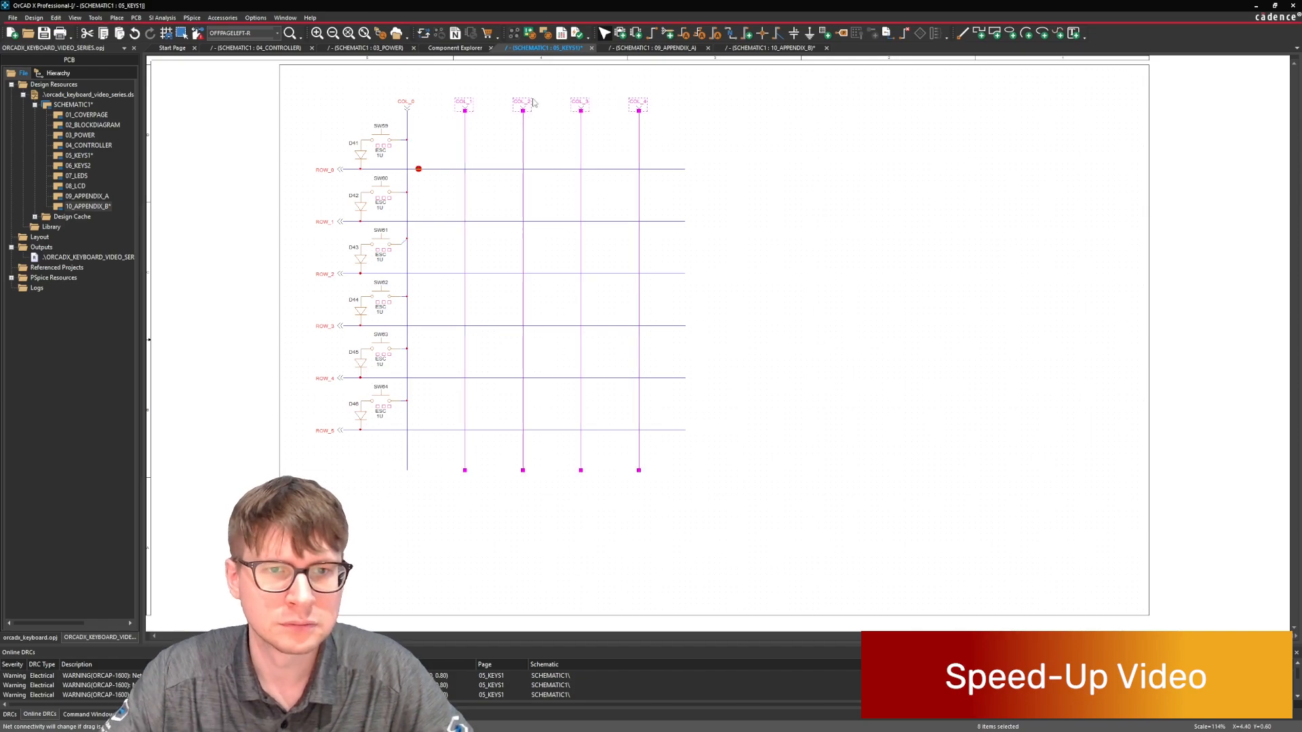
{"action": "left_click_drag", "start_coordinate": [527, 103], "coordinate": [664, 126]}
{"action": "left_click", "coordinate": [485, 186]}
{"action": "left_click_drag", "start_coordinate": [647, 112], "coordinate": [653, 111]}
{"action": "left_click", "coordinate": [569, 89]}
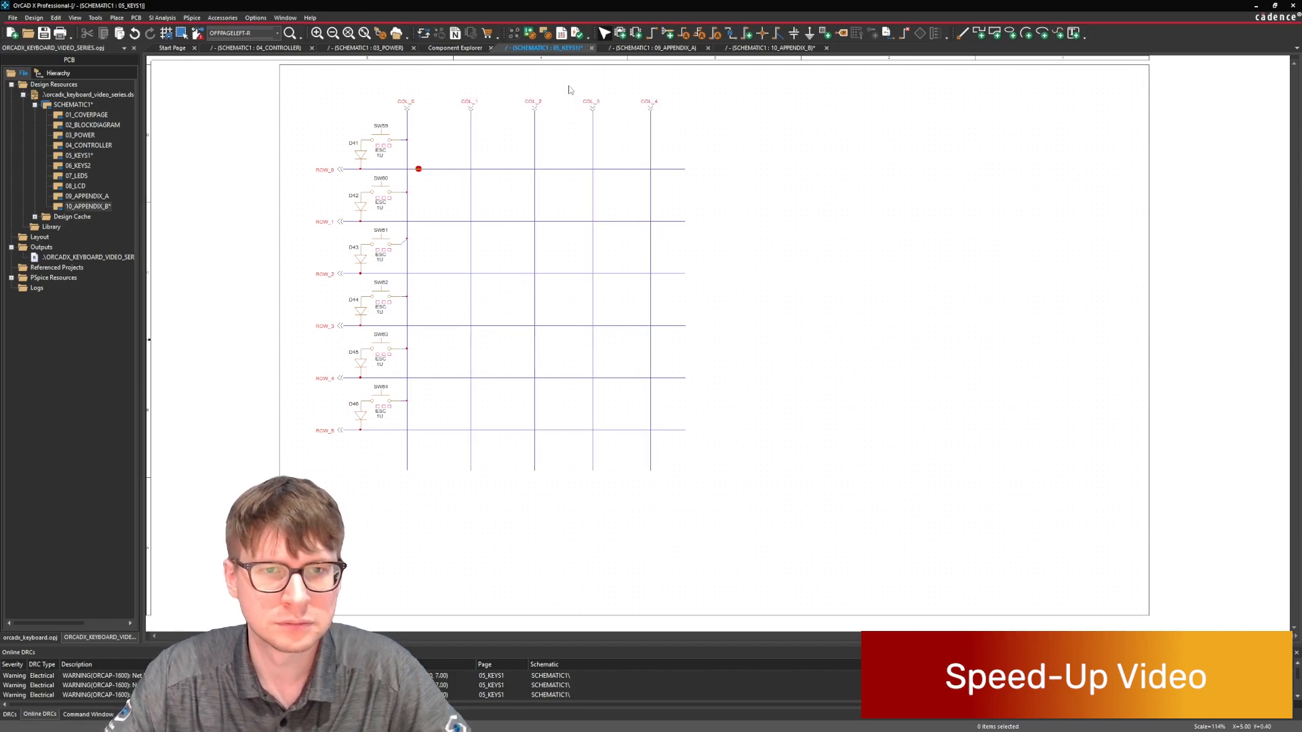
{"action": "left_click_drag", "start_coordinate": [569, 90], "coordinate": [668, 125]}
{"action": "left_click_drag", "start_coordinate": [650, 112], "coordinate": [636, 93]}
{"action": "left_click_drag", "start_coordinate": [656, 112], "coordinate": [663, 111]}
Paste the switch and diode pair along ROW_0 onto COL_1, COL_2, COL_3 and COL_4.
{"action": "key", "text": "ctrl+v"}
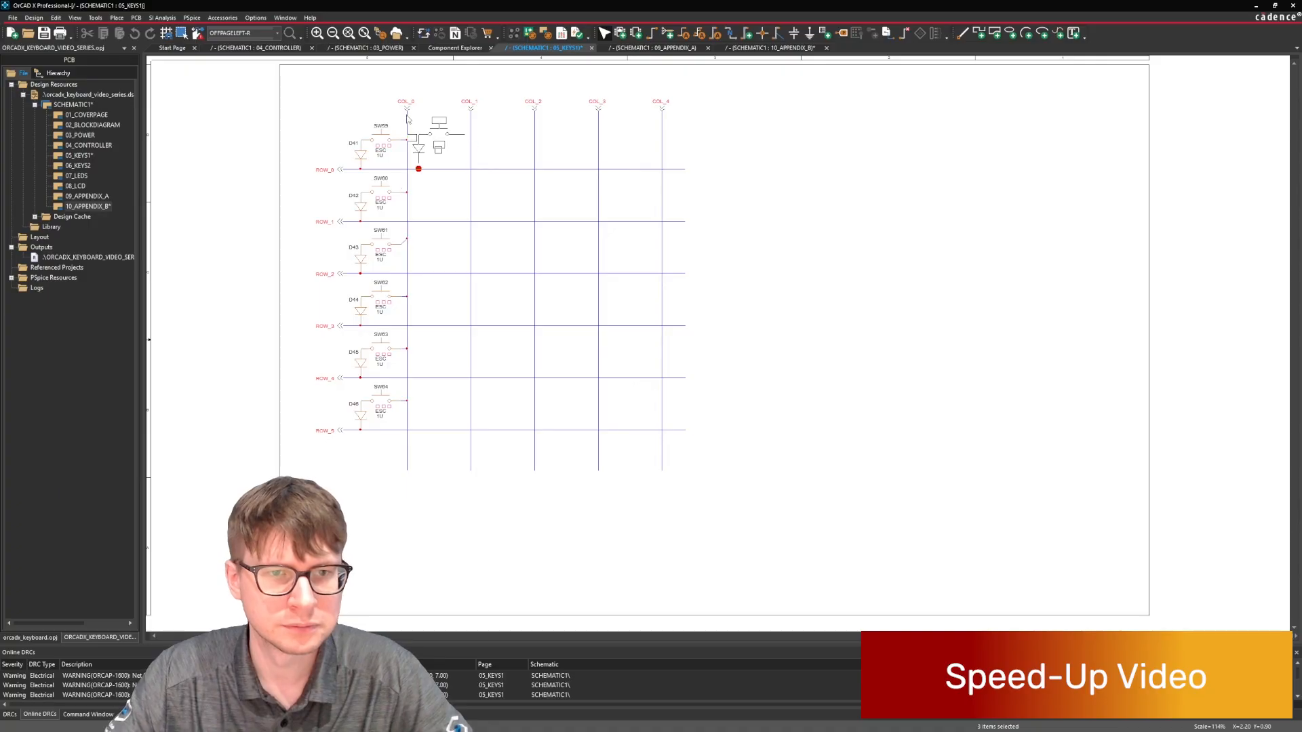
{"action": "left_click", "coordinate": [414, 123]}
{"action": "left_click", "coordinate": [478, 123]}
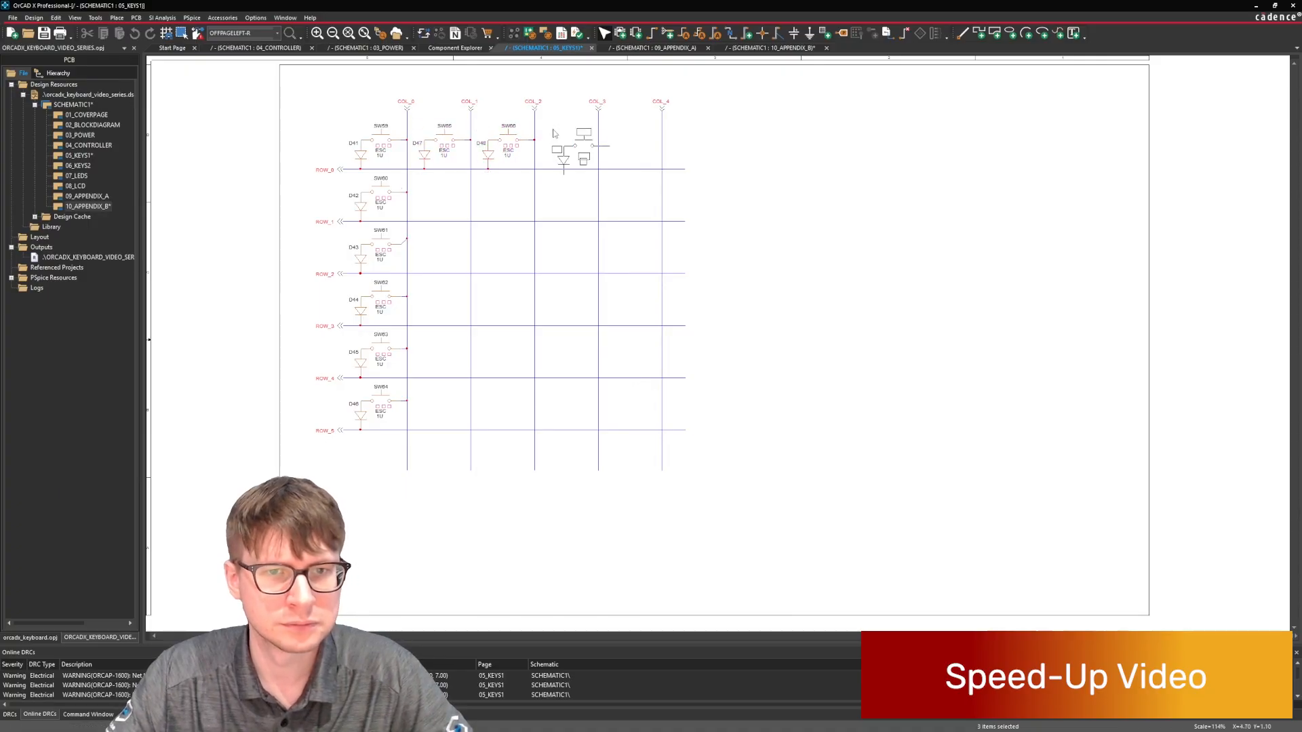
{"action": "left_click", "coordinate": [541, 124]}
{"action": "key", "text": "ctrl+v"}
{"action": "left_click", "coordinate": [605, 124]}
Copy the four ROW_0 switch and diode pairs at COL_1 to COL_4 and paste them onto ROW_1 through ROW_5.
{"action": "left_click_drag", "start_coordinate": [540, 118], "coordinate": [600, 173], "text": "ctrl"}
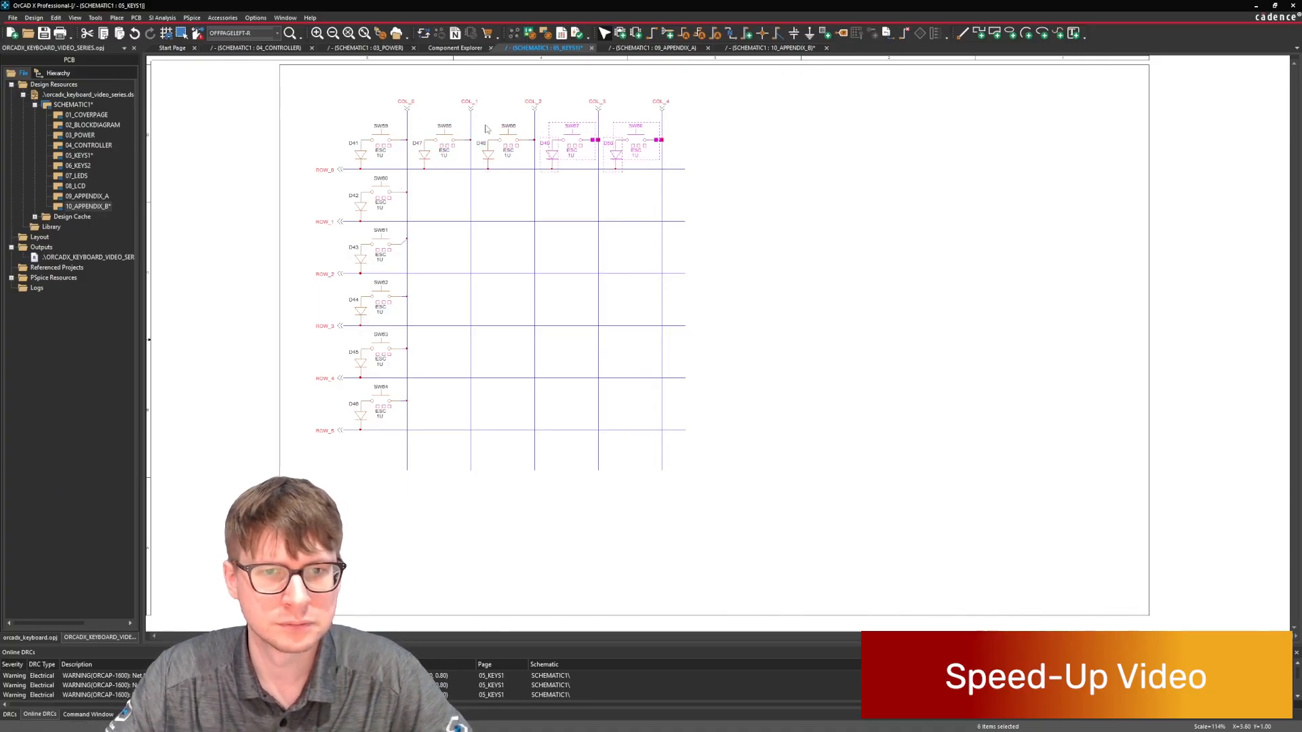
{"action": "left_click_drag", "start_coordinate": [477, 123], "coordinate": [535, 171], "text": "ctrl"}
{"action": "left_click_drag", "start_coordinate": [417, 118], "coordinate": [467, 173], "text": "ctrl"}
{"action": "key", "text": "ctrl+c"}
{"action": "key", "text": "ctrl+v"}
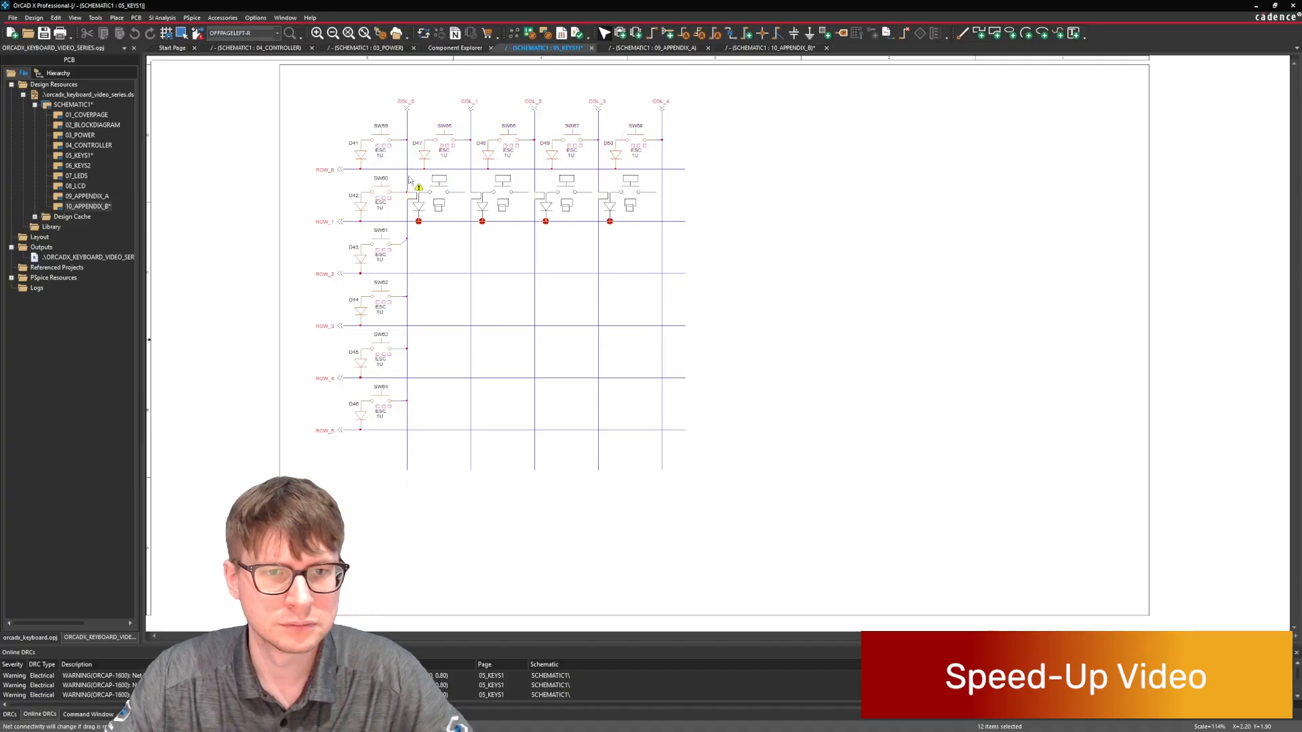
{"action": "left_click", "coordinate": [409, 179]}
{"action": "key", "text": "ctrl+v"}
{"action": "left_click", "coordinate": [410, 230]}
{"action": "key", "text": "ctrl+v"}
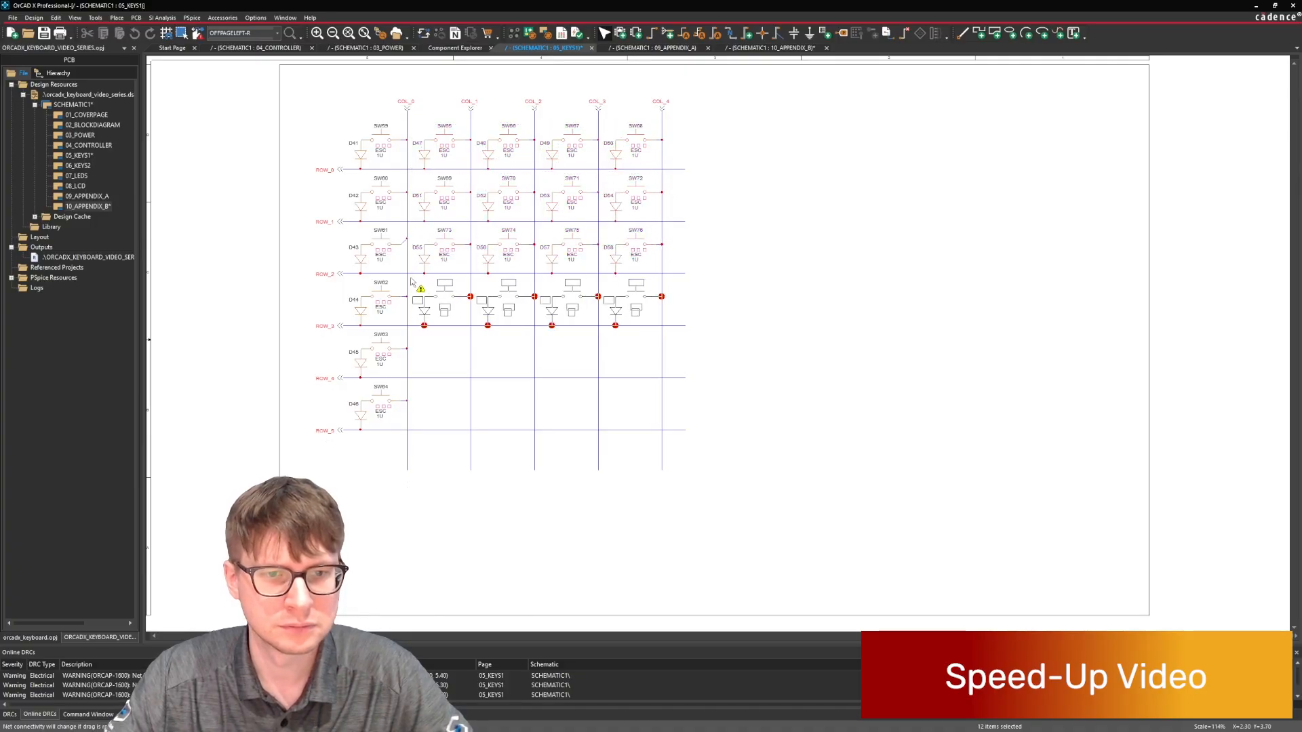
{"action": "left_click", "coordinate": [409, 282]}
{"action": "key", "text": "ctrl+v"}
{"action": "left_click", "coordinate": [410, 334]}
{"action": "key", "text": "ctrl+v"}
{"action": "left_click", "coordinate": [409, 387]}
{"action": "left_click", "coordinate": [692, 371]}
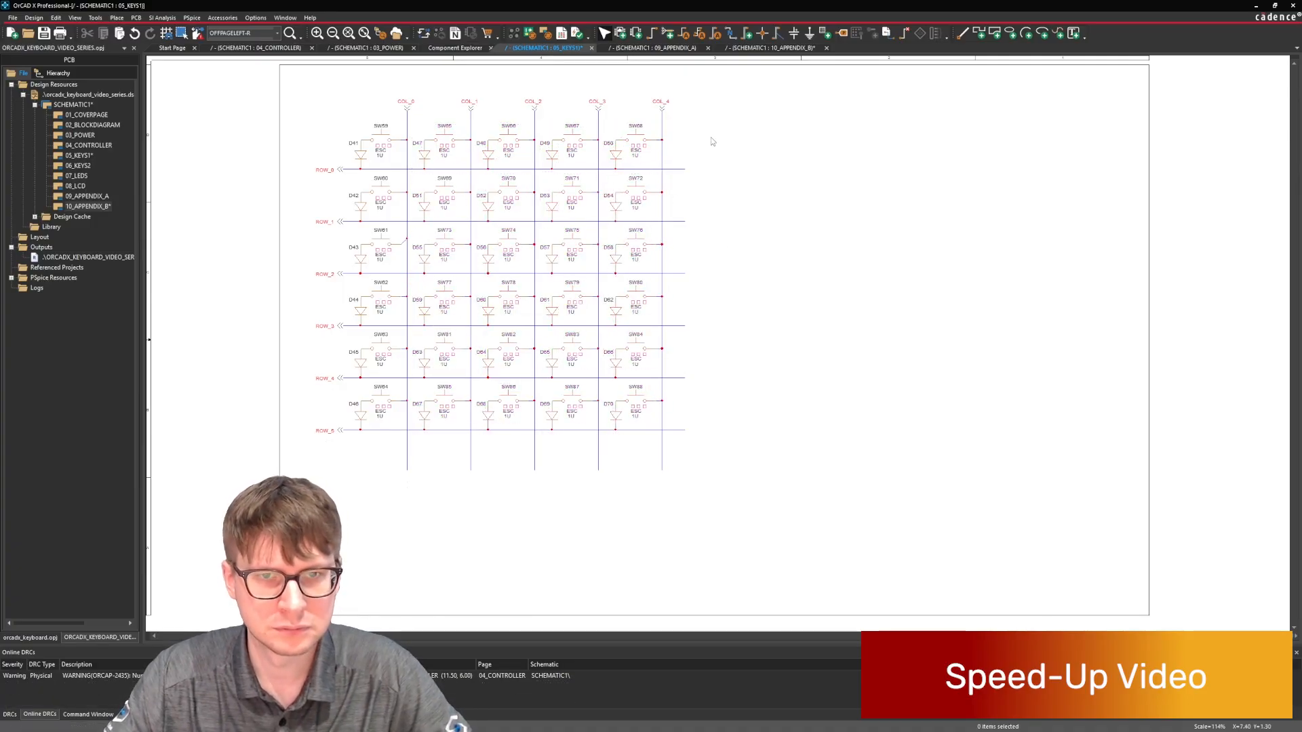
Copy the COL_4 column with its connector, switches, diodes and row wires, and paste it once beside COL_4.
{"action": "left_click_drag", "start_coordinate": [724, 83], "coordinate": [630, 465]}
{"action": "key", "text": "ctrl+c"}
{"action": "key", "text": "ctrl+v"}
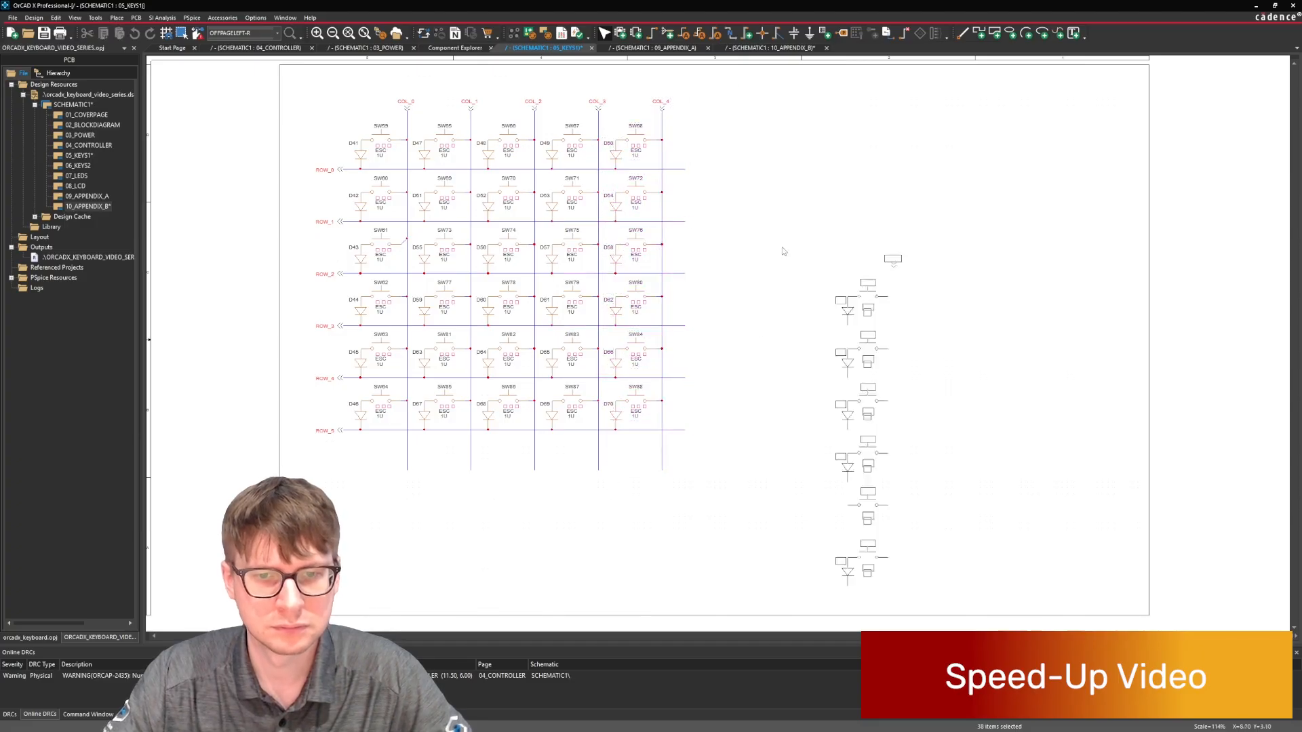
{"action": "left_click", "coordinate": [618, 99]}
{"action": "left_click", "coordinate": [813, 131]}
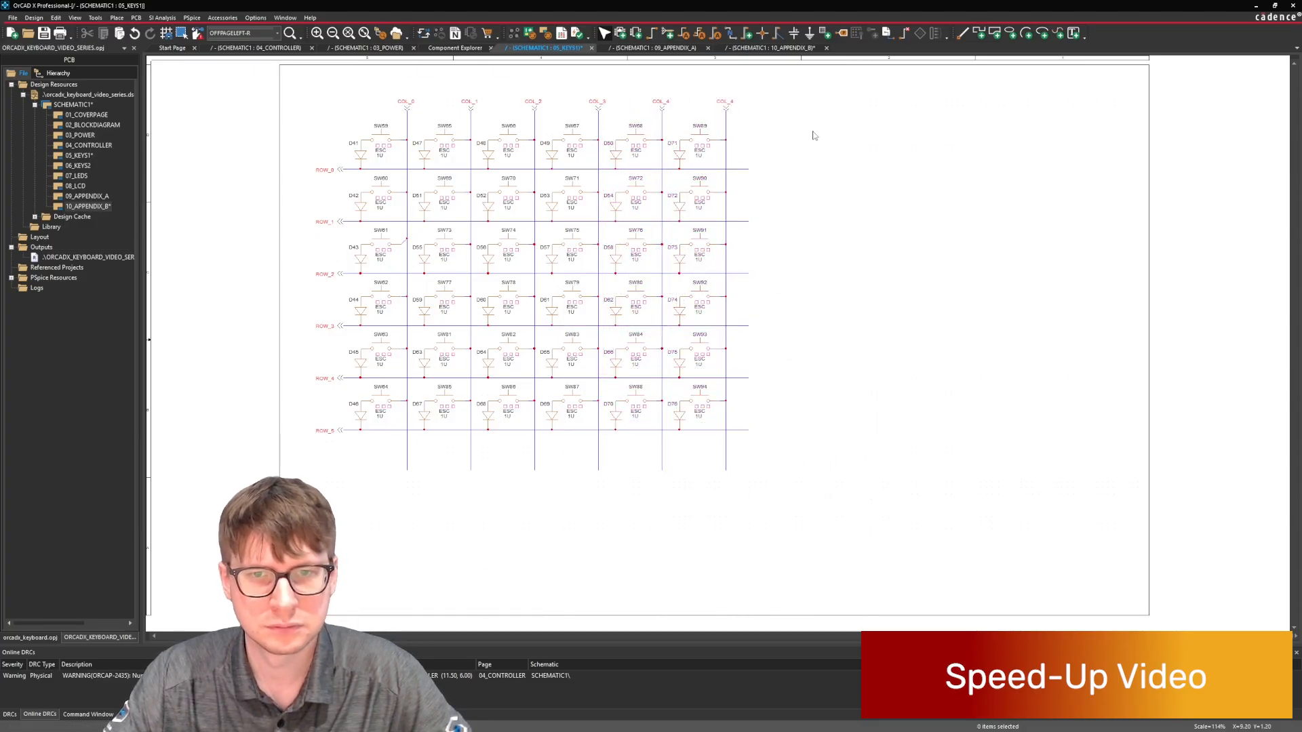
Paste five more copies of the column side by side, extending the matrix to eleven columns.
{"action": "key", "text": "ctrl+v"}
{"action": "left_click", "coordinate": [682, 99]}
{"action": "key", "text": "ctrl+v"}
{"action": "left_click", "coordinate": [745, 99]}
{"action": "key", "text": "ctrl+v"}
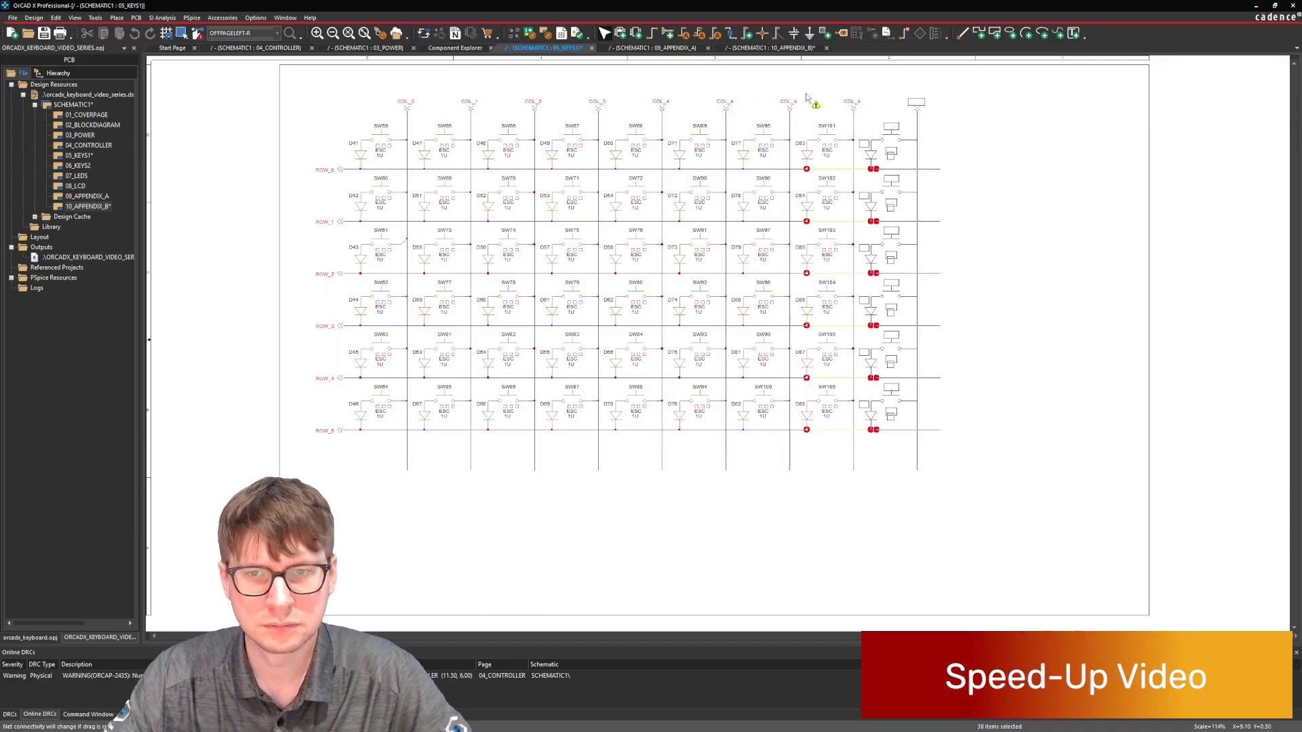
{"action": "left_click", "coordinate": [809, 99]}
{"action": "key", "text": "ctrl+v"}
{"action": "left_click", "coordinate": [872, 99]}
{"action": "key", "text": "ctrl+v"}
{"action": "left_click", "coordinate": [937, 99]}
{"action": "left_click", "coordinate": [1081, 183]}
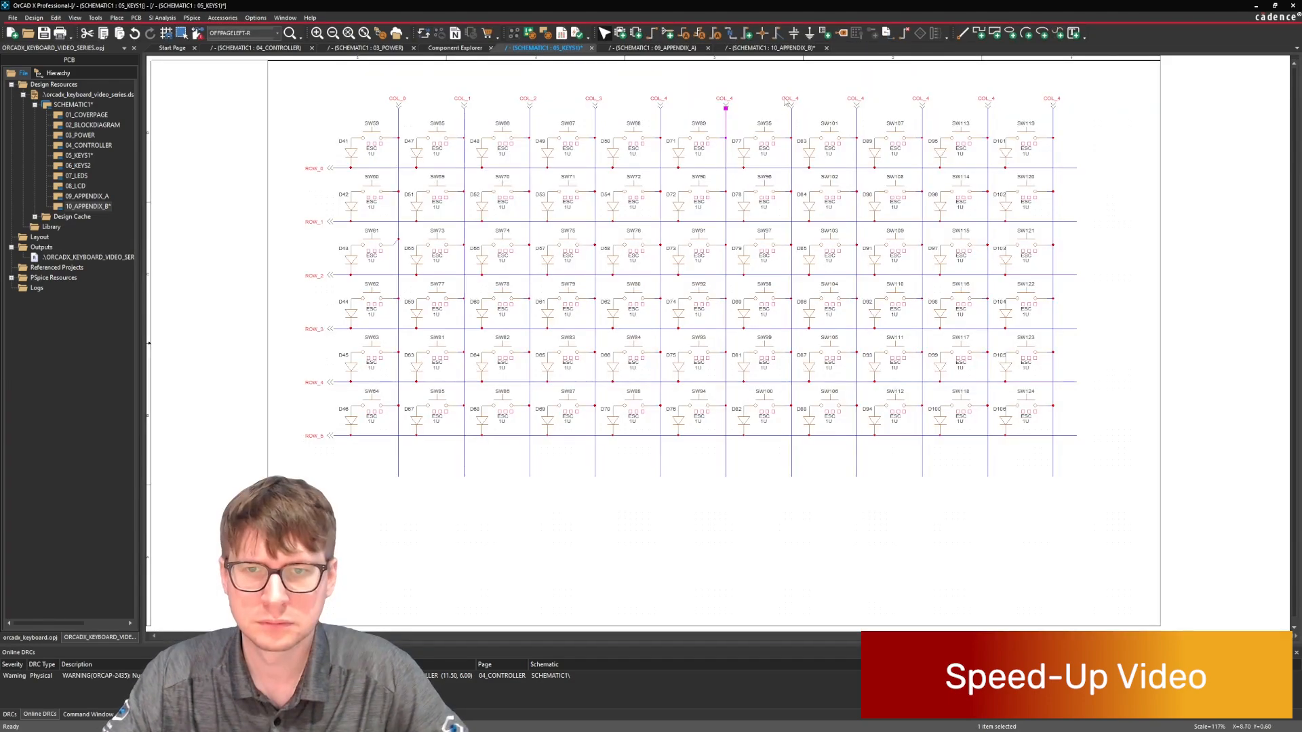
Rename the first three duplicated column connectors after COL_4 as COL_5, COL_6 and COL_7.
{"action": "double_click", "coordinate": [723, 103]}
{"action": "type", "text": "COL_5"}
{"action": "key", "text": "Return"}
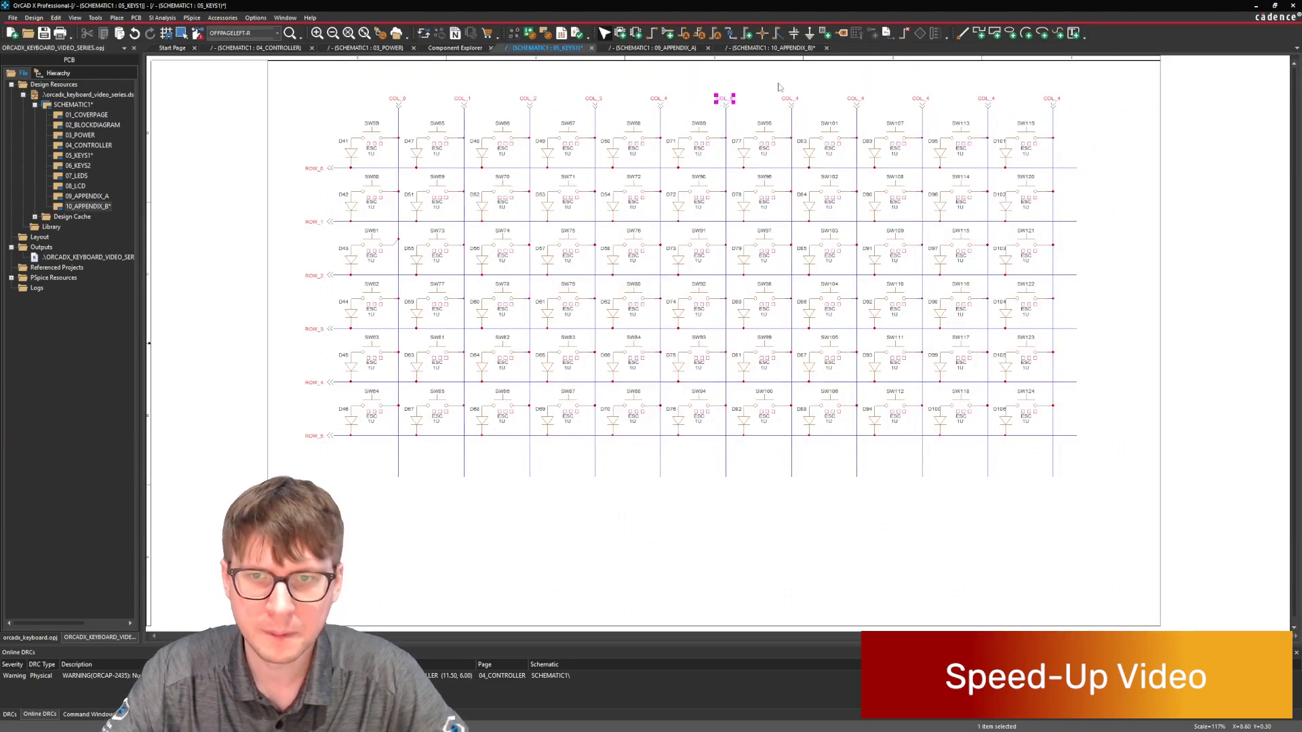
{"action": "double_click", "coordinate": [788, 99]}
{"action": "type", "text": "COL_6"}
{"action": "key", "text": "Return"}
{"action": "double_click", "coordinate": [855, 99]}
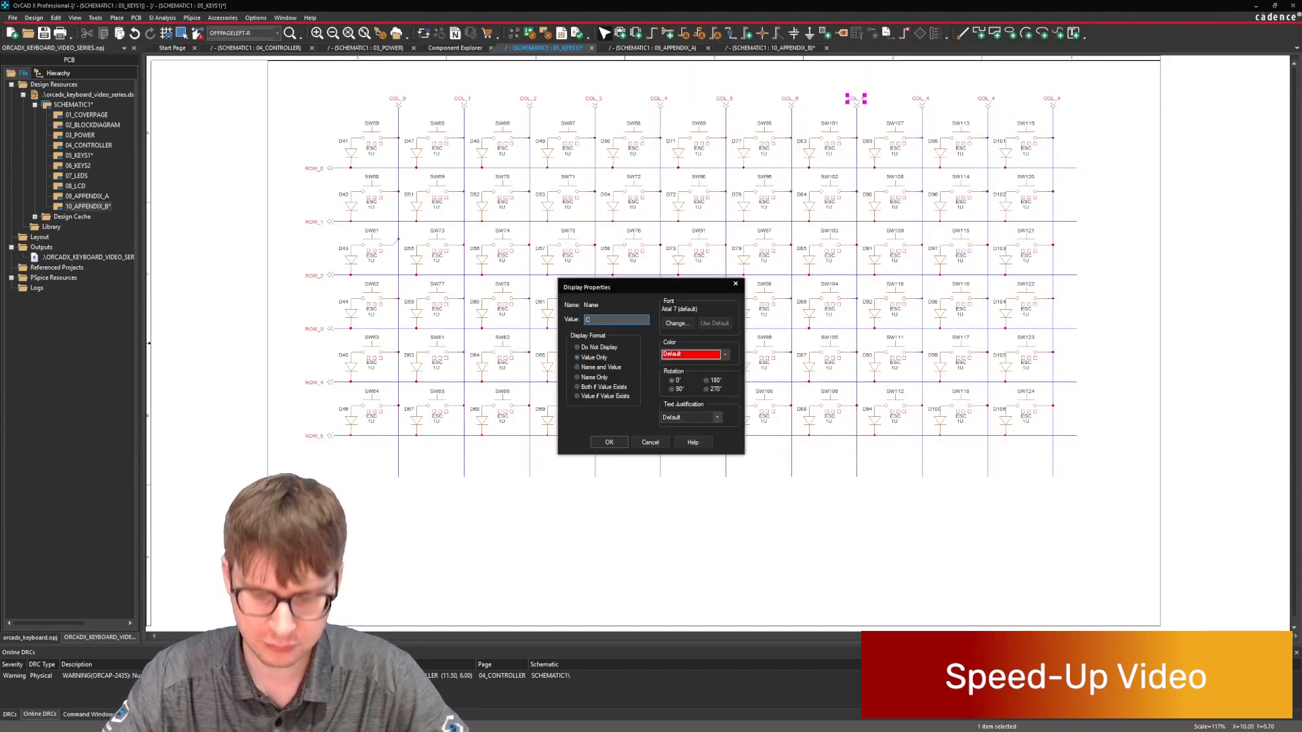
{"action": "type", "text": "COL_7"}
{"action": "key", "text": "Return"}
Rename the last three column connectors as COL_8, COL_9 and COL_10.
{"action": "double_click", "coordinate": [920, 99]}
{"action": "type", "text": "COL_8"}
{"action": "key", "text": "Return"}
{"action": "double_click", "coordinate": [986, 99]}
{"action": "type", "text": "COL_9"}
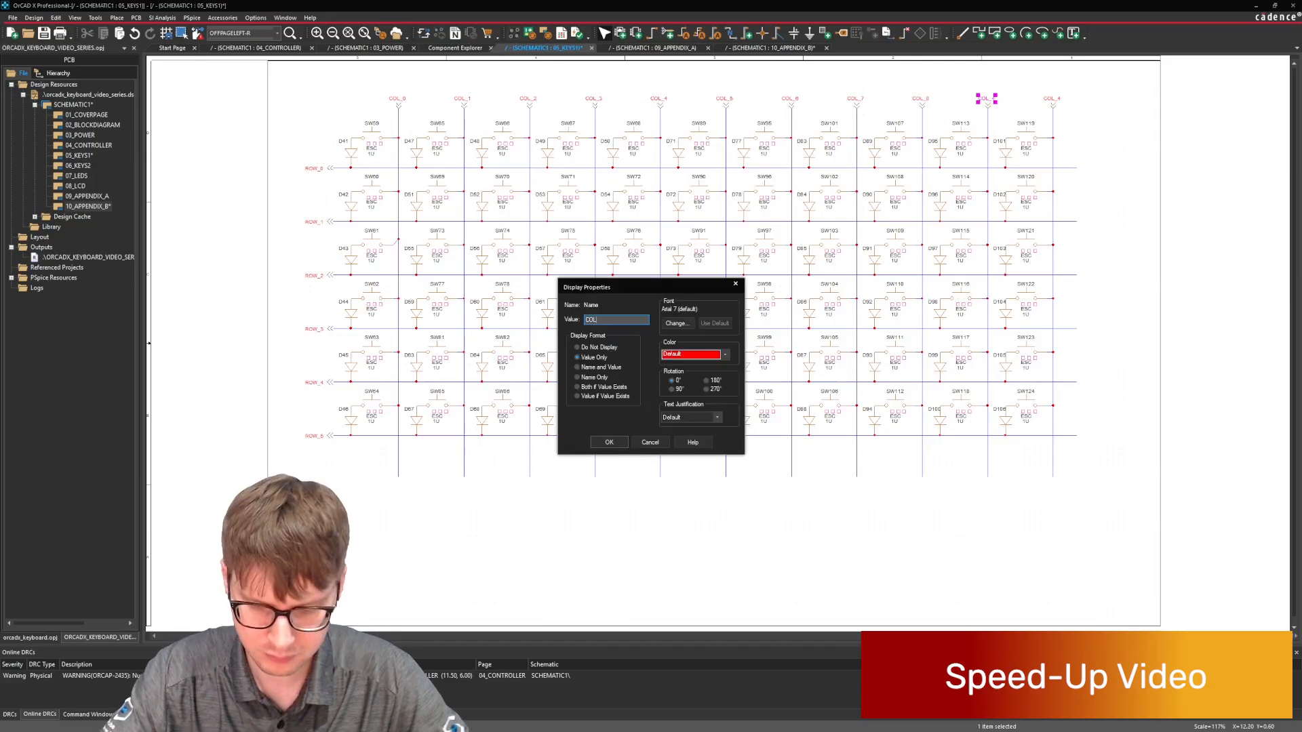
{"action": "key", "text": "Return"}
{"action": "double_click", "coordinate": [1053, 99]}
{"action": "type", "text": "COL_10"}
{"action": "key", "text": "Return"}
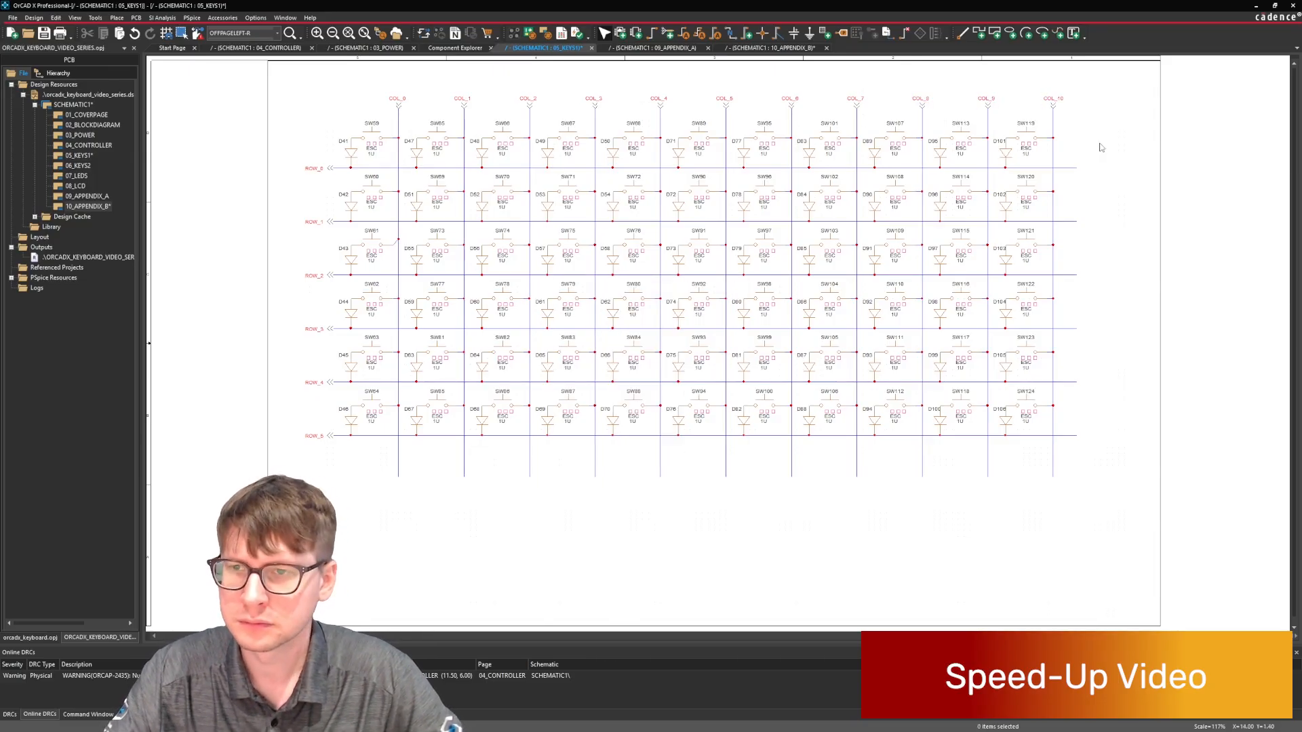
Move the whole key matrix slightly down and to the right to center it on the page.
{"action": "left_click_drag", "start_coordinate": [1104, 77], "coordinate": [331, 514]}
{"action": "left_click_drag", "start_coordinate": [637, 311], "coordinate": [649, 346]}
{"action": "left_click", "coordinate": [1128, 284]}
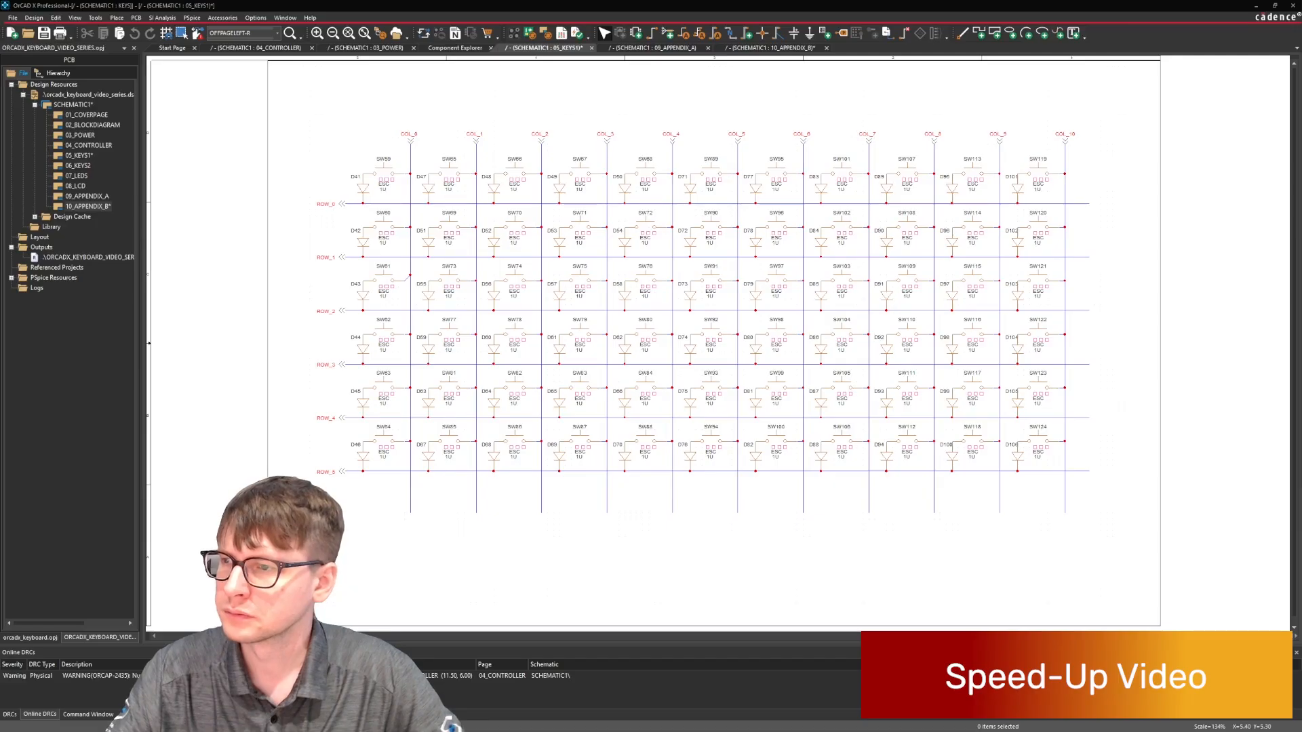
Delete the ROW_5 switch and diode pairs at COL_4 and COL_5 along with the leftover wire stub.
{"action": "left_click_drag", "start_coordinate": [671, 424], "coordinate": [612, 474]}
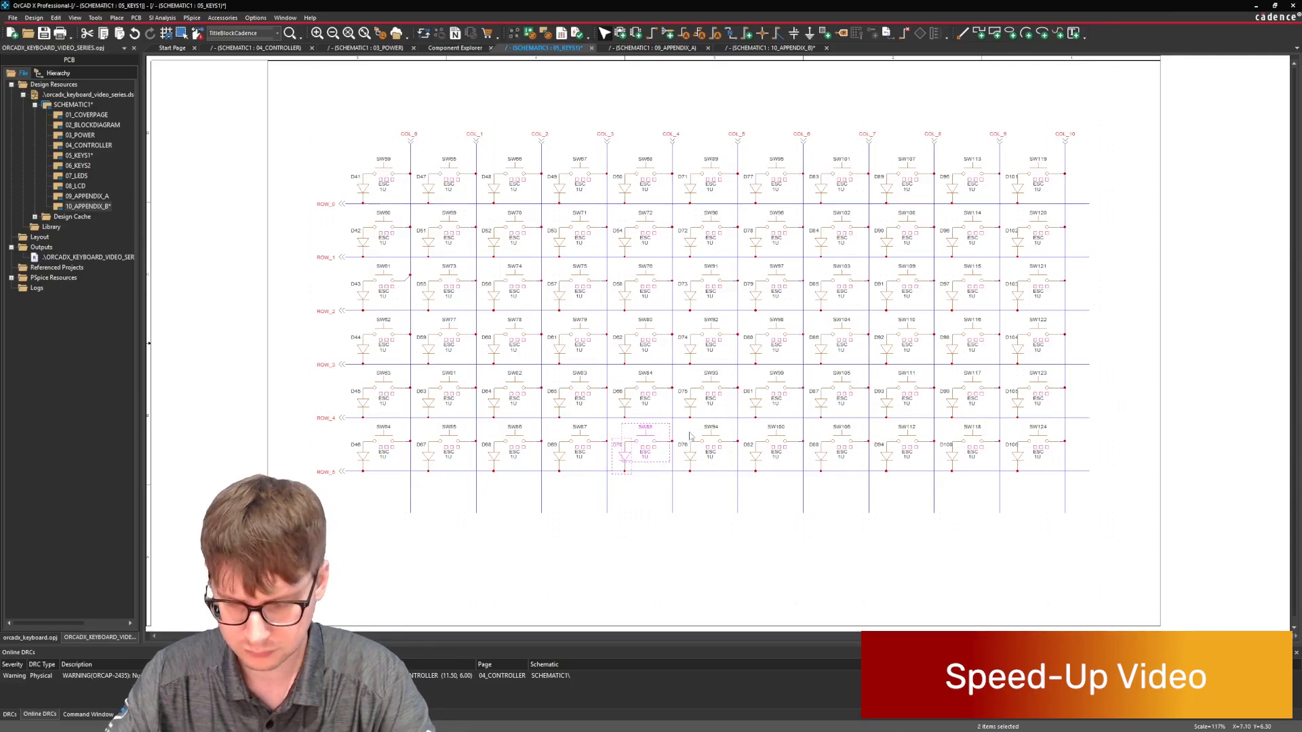
{"action": "key", "text": "Delete"}
{"action": "left_click_drag", "start_coordinate": [735, 425], "coordinate": [679, 473]}
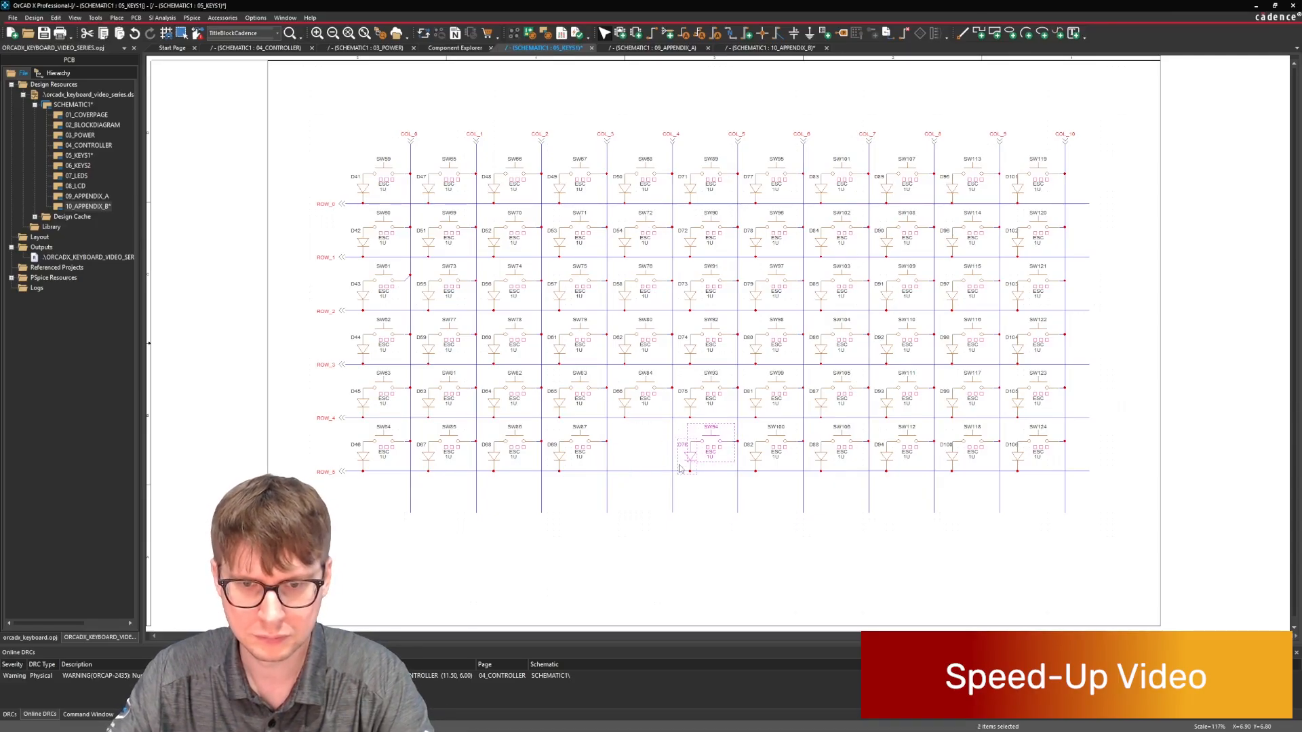
{"action": "key", "text": "Delete"}
{"action": "left_click", "coordinate": [735, 442]}
{"action": "key", "text": "Delete"}
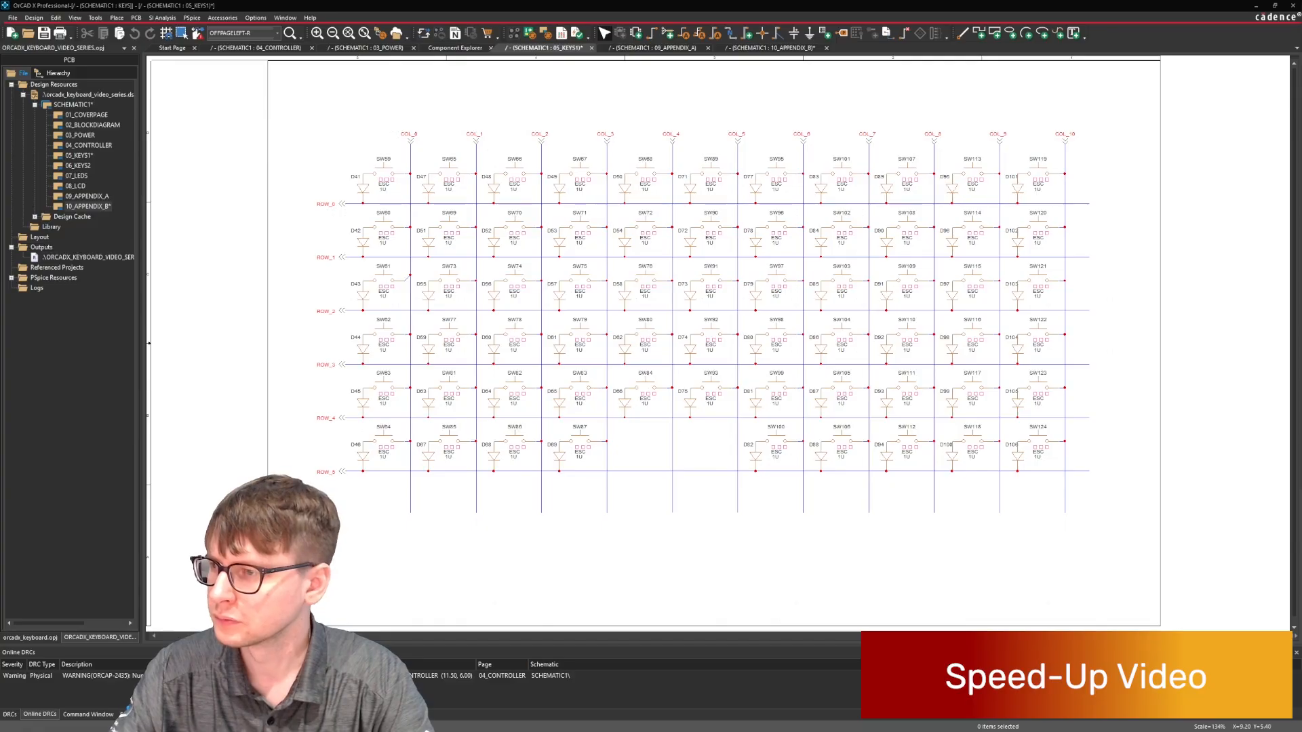
Delete the ROW_5 switch and diode pairs at COL_7, COL_8 and COL_9 together with their leftover wire stubs.
{"action": "left_click_drag", "start_coordinate": [750, 425], "coordinate": [989, 465]}
{"action": "key", "text": "Delete"}
{"action": "key", "text": "Delete"}
{"action": "key", "text": "ctrl+z"}
{"action": "key", "text": "Delete"}
{"action": "key", "text": "Delete"}
{"action": "key", "text": "Delete"}
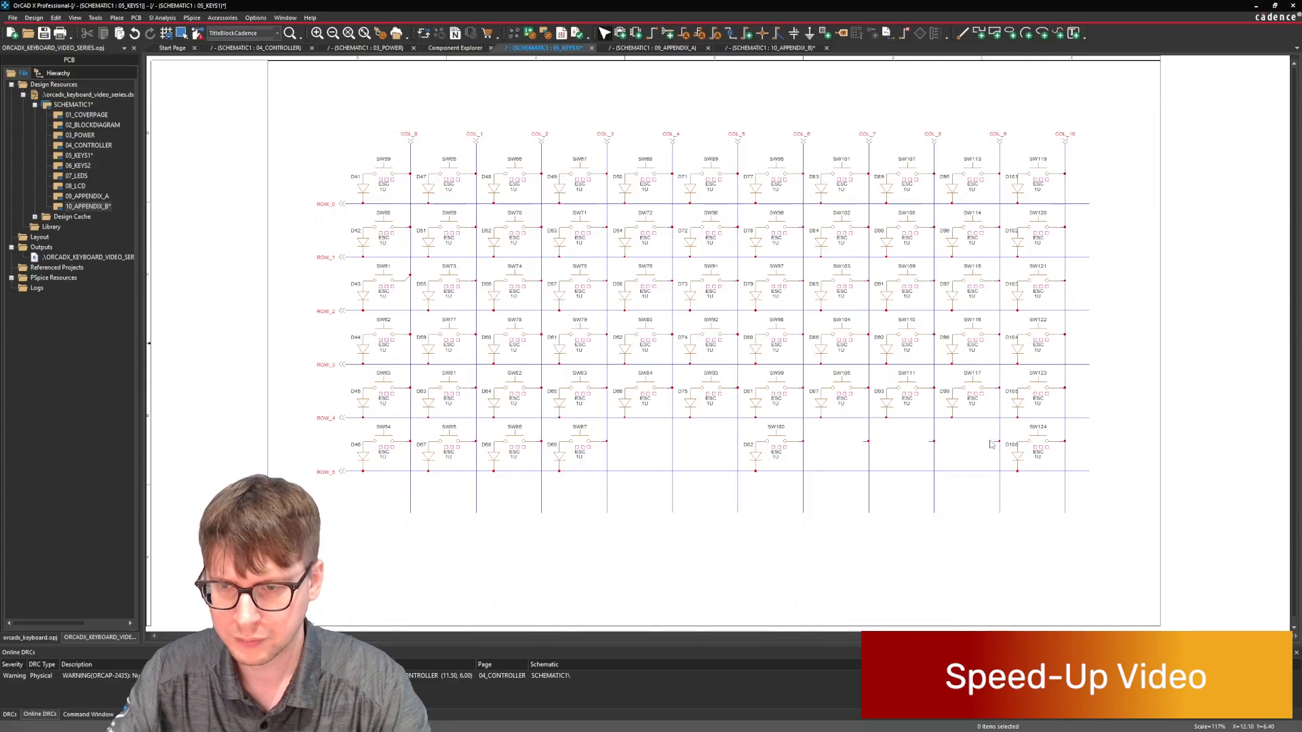
{"action": "left_click", "coordinate": [995, 441]}
{"action": "key", "text": "Delete"}
{"action": "left_click", "coordinate": [930, 442]}
{"action": "key", "text": "Delete"}
{"action": "left_click", "coordinate": [865, 442]}
{"action": "key", "text": "Delete"}
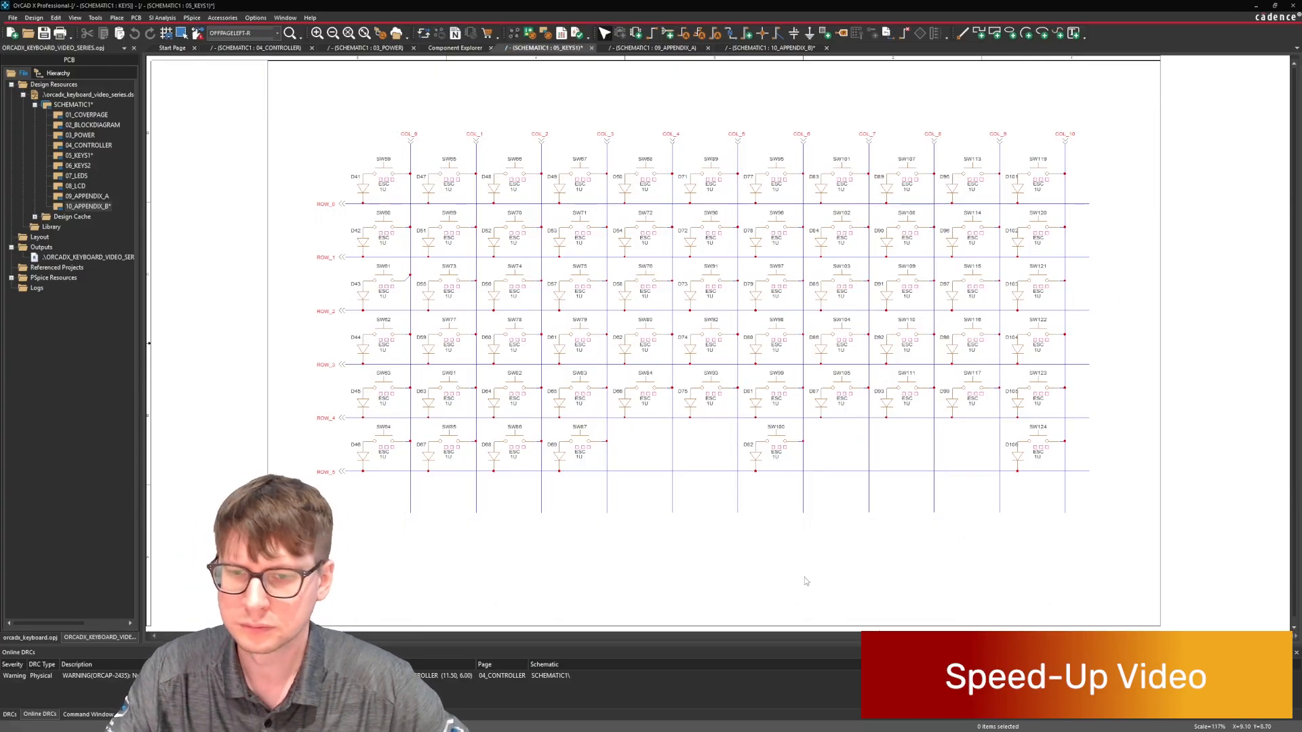
Copy the COL_10 column with its switches, diodes and row wires, and paste it onto the 06_KEYS2 page.
{"action": "left_click_drag", "start_coordinate": [1010, 115], "coordinate": [1109, 539]}
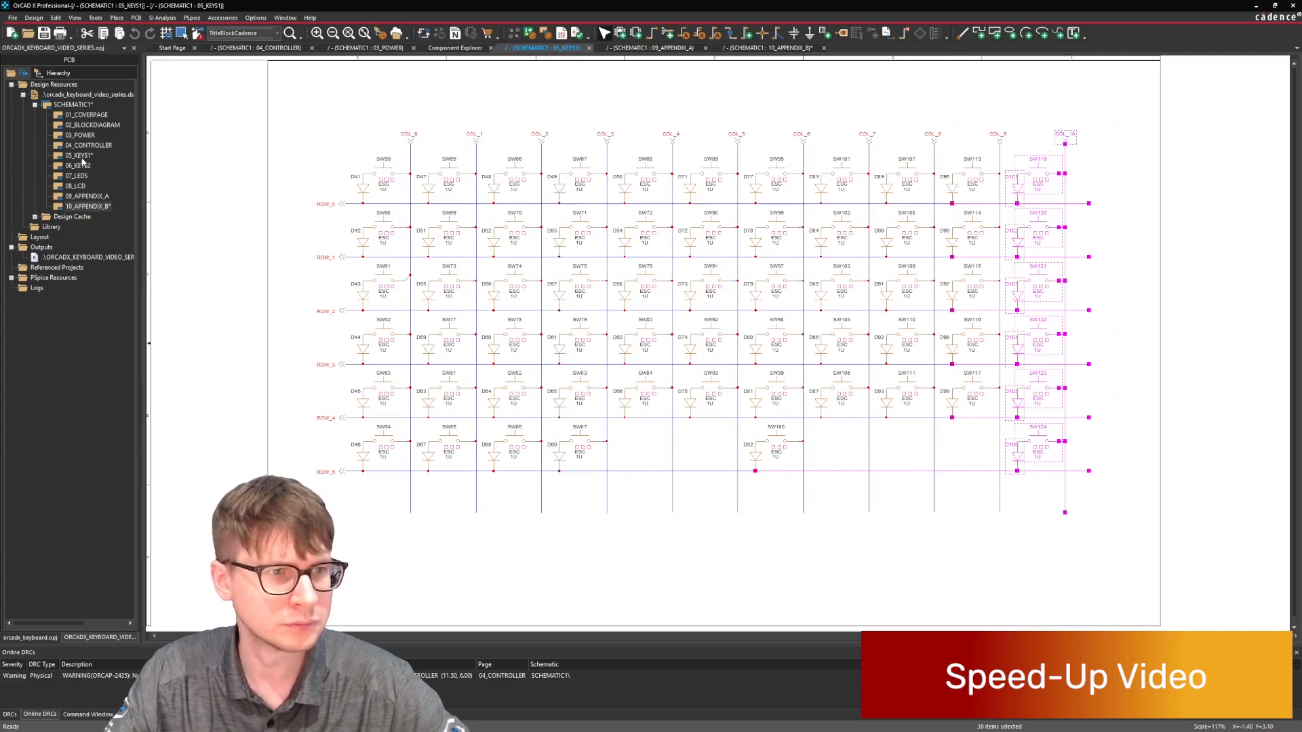
{"action": "double_click", "coordinate": [78, 165]}
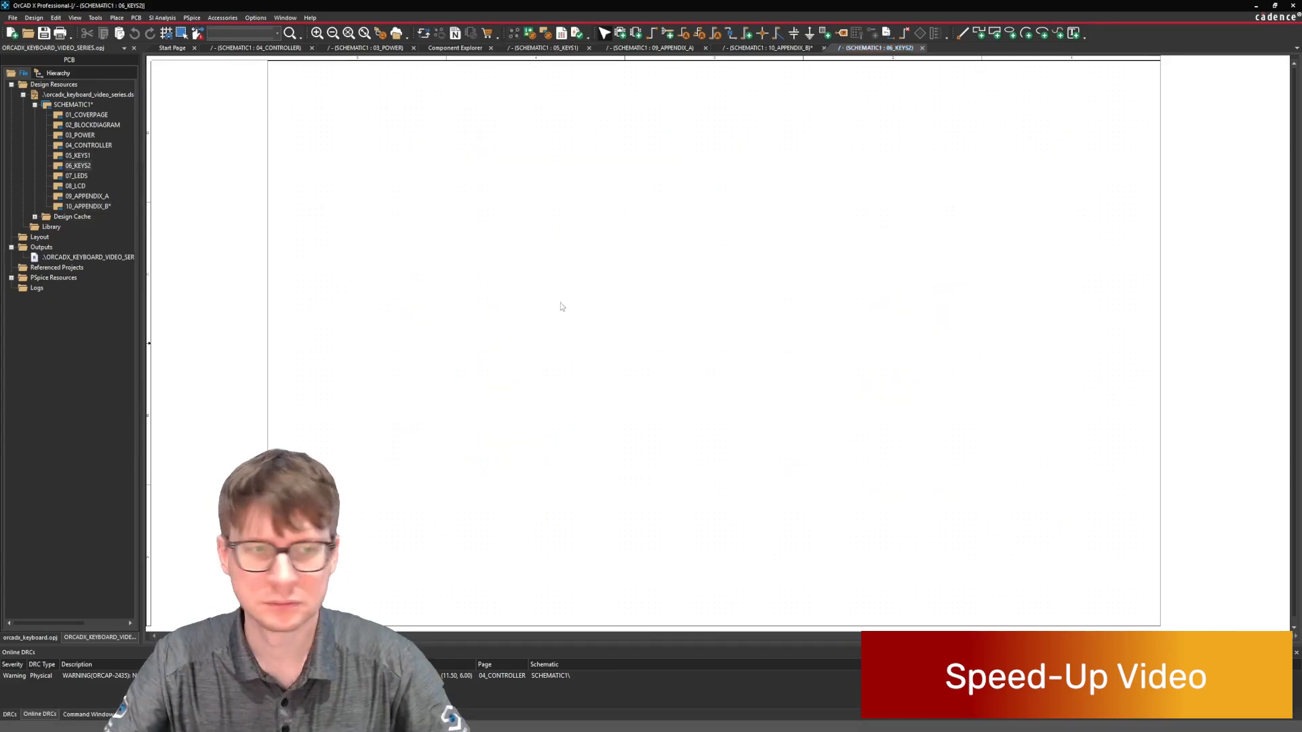
{"action": "key", "text": "ctrl+v"}
{"action": "left_click", "coordinate": [348, 164]}
Shorten the pasted column's overlong lowest row wire to match the others, and move the whole column toward the page's left side.
{"action": "left_click", "coordinate": [353, 508]}
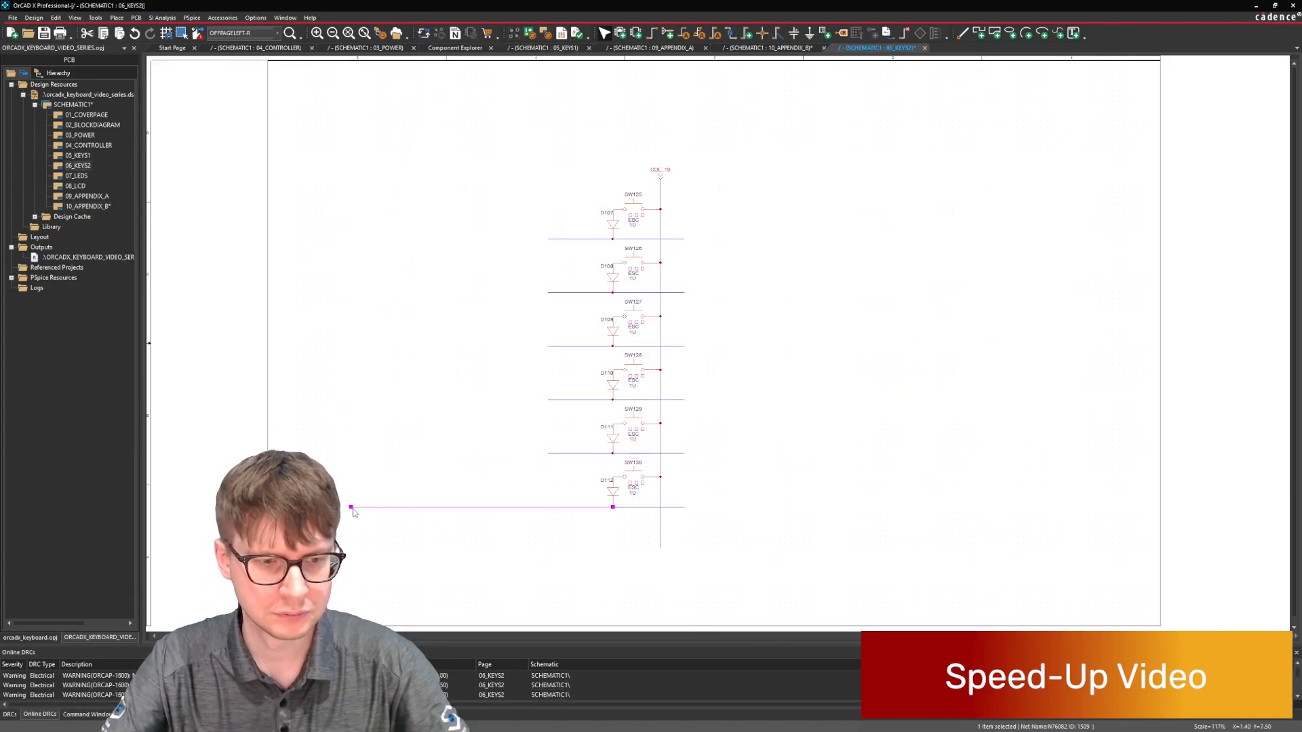
{"action": "left_click_drag", "start_coordinate": [353, 508], "coordinate": [548, 509]}
{"action": "key", "text": "ctrl+a"}
{"action": "left_click_drag", "start_coordinate": [583, 346], "coordinate": [345, 322]}
{"action": "left_click", "coordinate": [288, 285]}
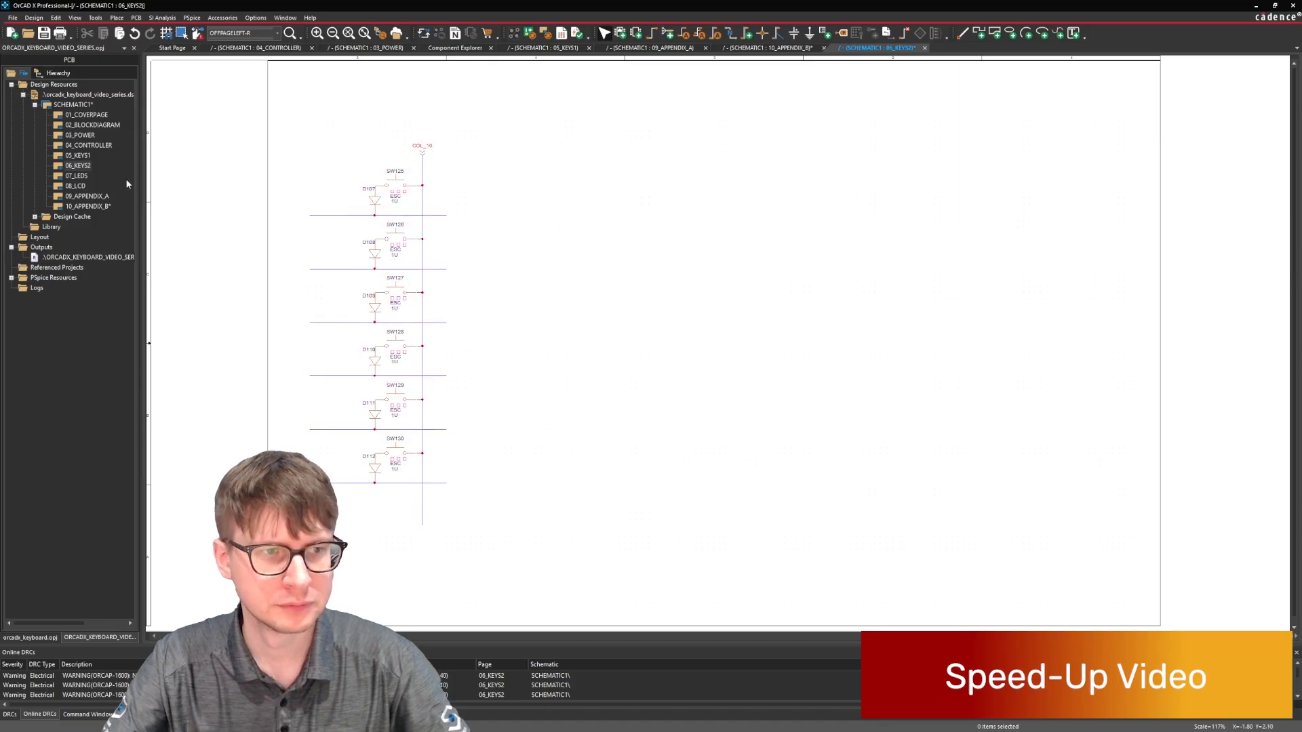
Copy the ROW_0 to ROW_5 off-page connectors from 05_KEYS1 and paste them at the row wires' left ends on 06_KEYS2.
{"action": "double_click", "coordinate": [78, 155]}
{"action": "left_click_drag", "start_coordinate": [300, 168], "coordinate": [352, 478]}
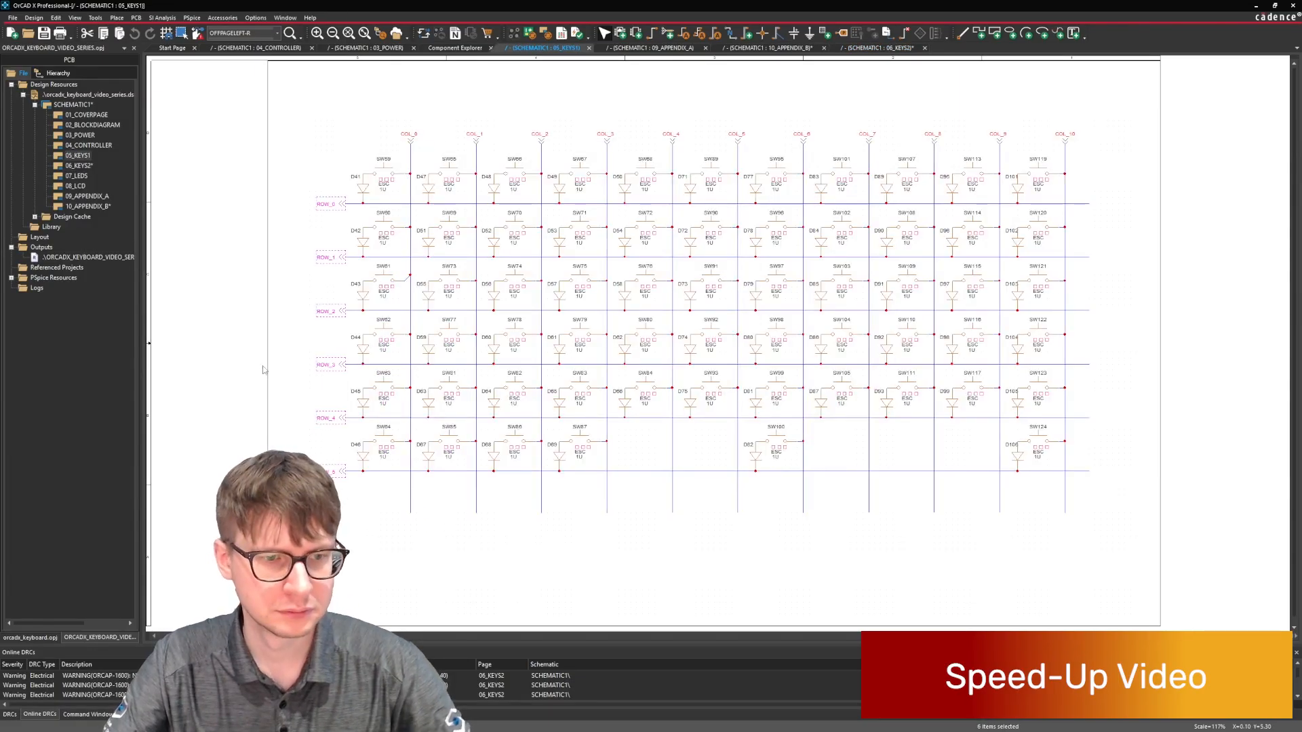
{"action": "double_click", "coordinate": [80, 165]}
{"action": "key", "text": "ctrl+v"}
{"action": "left_click", "coordinate": [282, 204]}
Rename the pasted column's off-page connector on 06_KEYS2 as COL_11.
{"action": "double_click", "coordinate": [425, 145]}
{"action": "type", "text": "COL"}
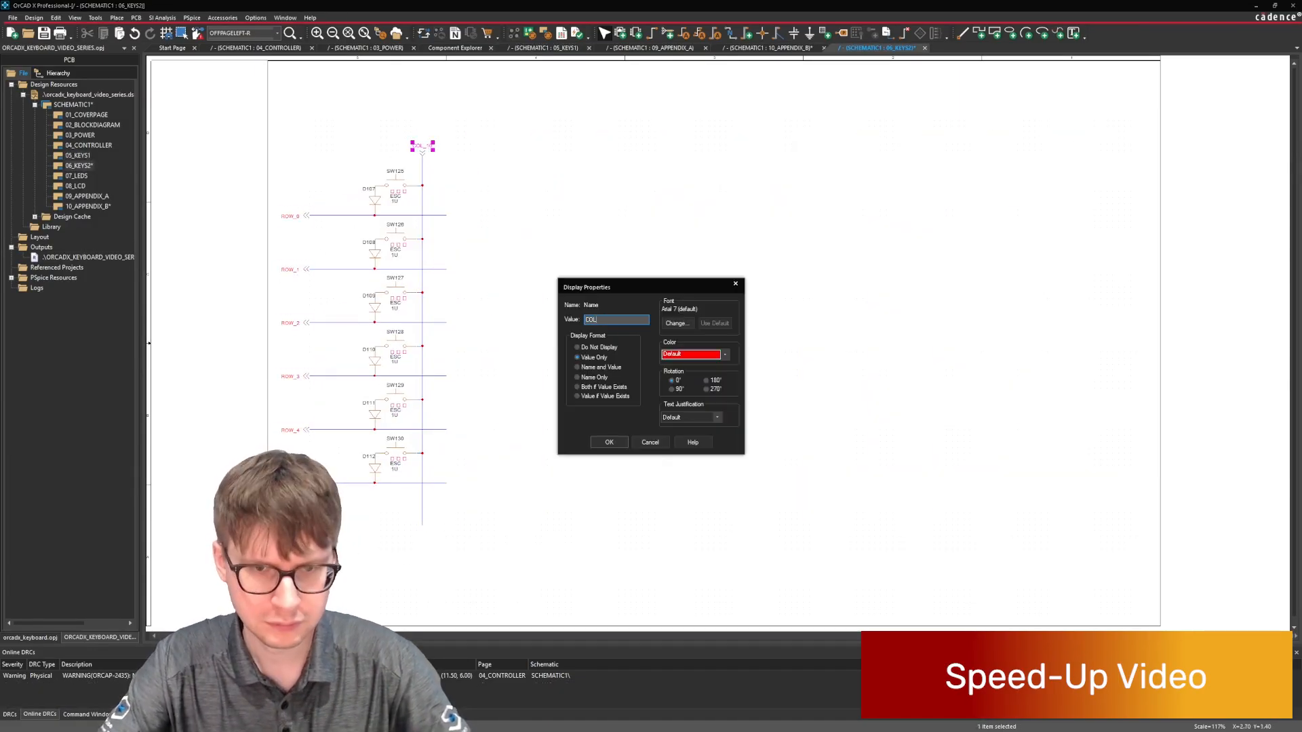
{"action": "type", "text": "_11"}
{"action": "key", "text": "Return"}
Copy the COL_11 column with its switches, diodes and row wires, and place seven evenly spaced copies to its right.
{"action": "left_click_drag", "start_coordinate": [364, 111], "coordinate": [517, 537]}
{"action": "key", "text": "ctrl+c"}
{"action": "key", "text": "ctrl+v"}
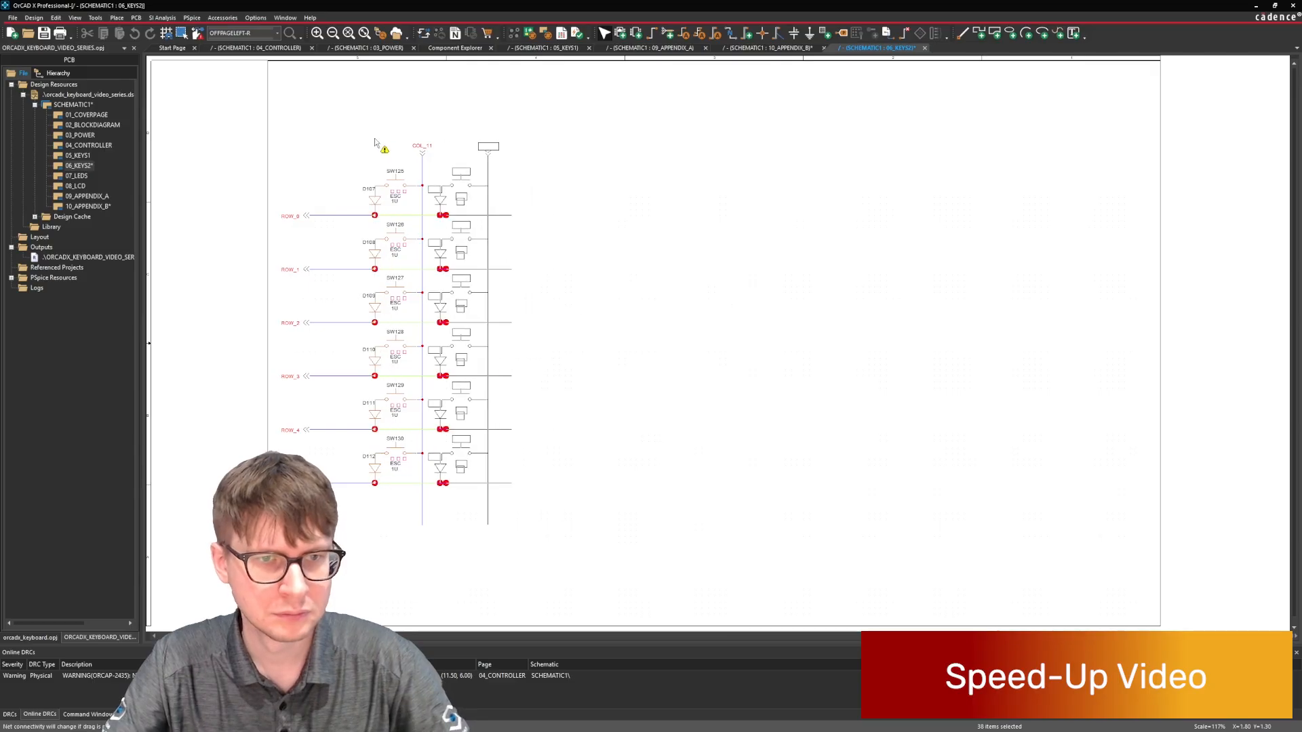
{"action": "left_click", "coordinate": [375, 142]}
{"action": "key", "text": "ctrl+v"}
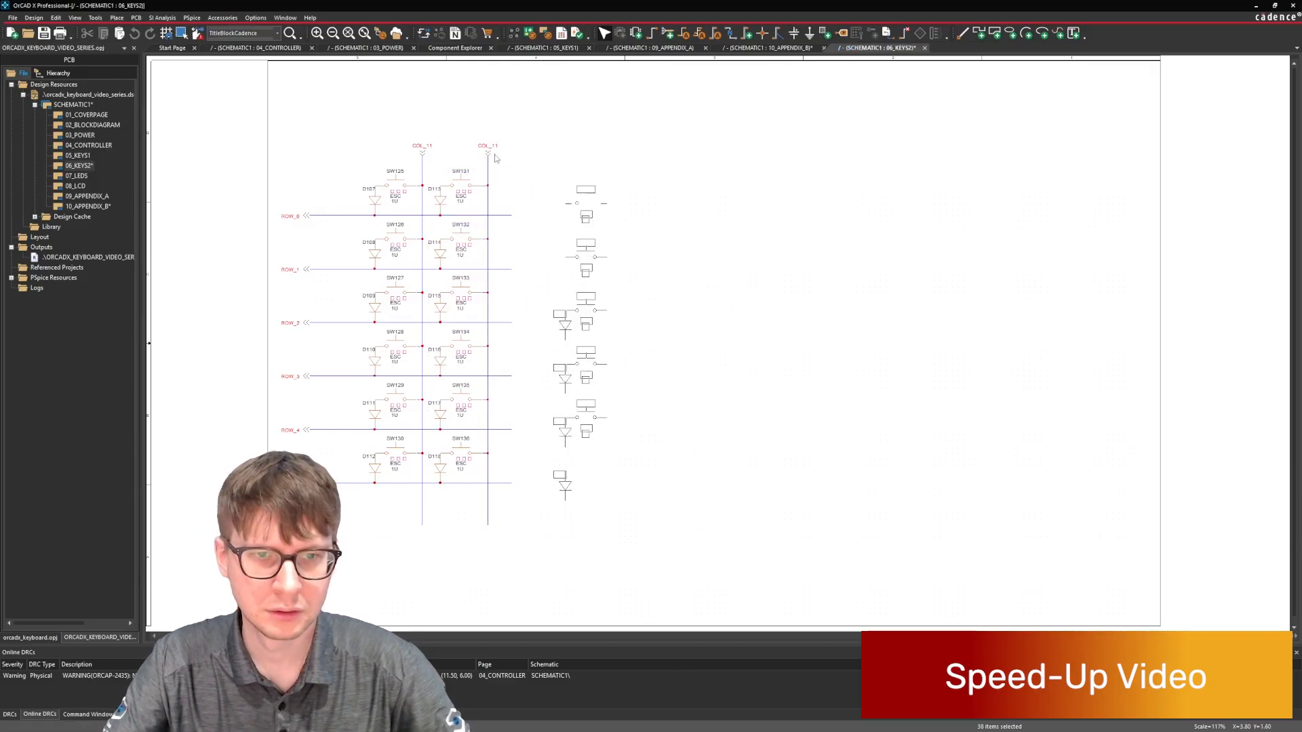
{"action": "left_click", "coordinate": [441, 142]}
{"action": "key", "text": "ctrl+v"}
{"action": "left_click", "coordinate": [507, 142]}
{"action": "key", "text": "ctrl+v"}
{"action": "left_click", "coordinate": [573, 145]}
{"action": "key", "text": "ctrl+v"}
{"action": "left_click", "coordinate": [644, 140]}
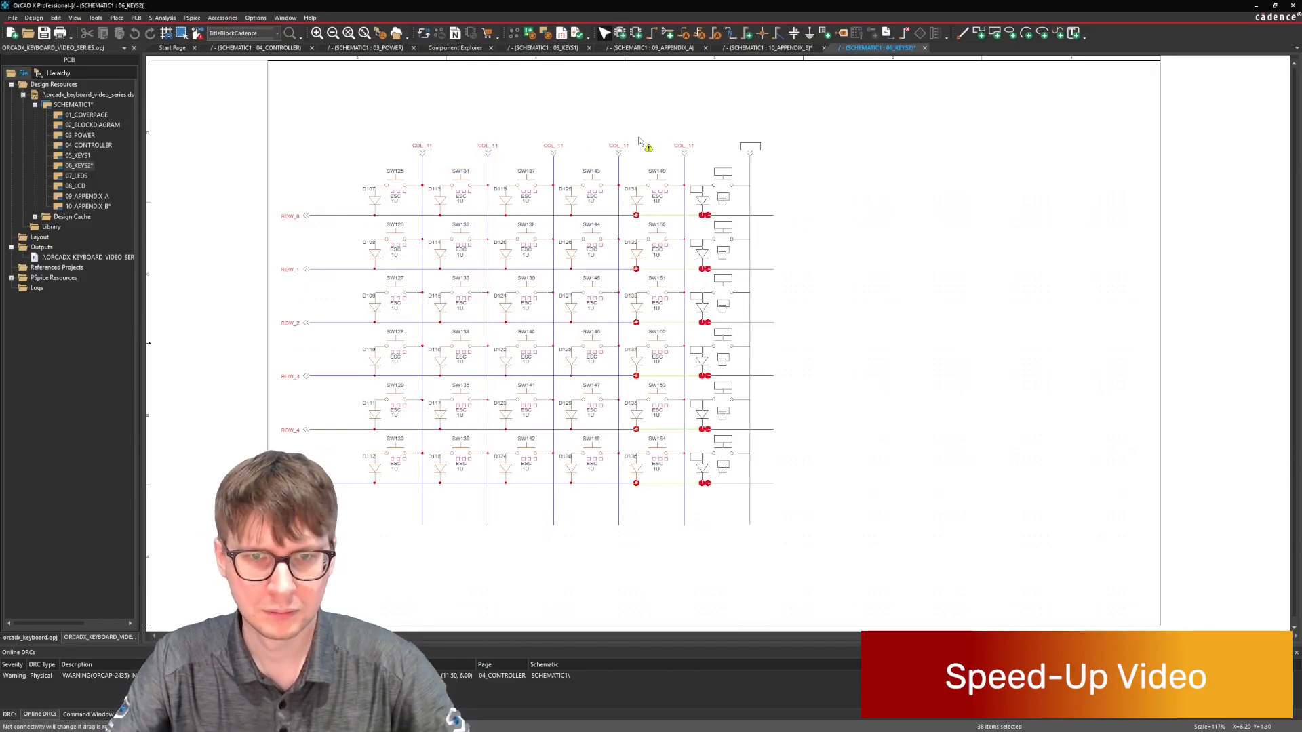
{"action": "key", "text": "ctrl+v"}
{"action": "left_click", "coordinate": [706, 140]}
{"action": "left_click", "coordinate": [773, 139]}
{"action": "left_click", "coordinate": [968, 206]}
Rename the connectors of the second, third and fourth columns on 06_KEYS2 as COL_12, COL_13 and COL_14.
{"action": "double_click", "coordinate": [496, 146]}
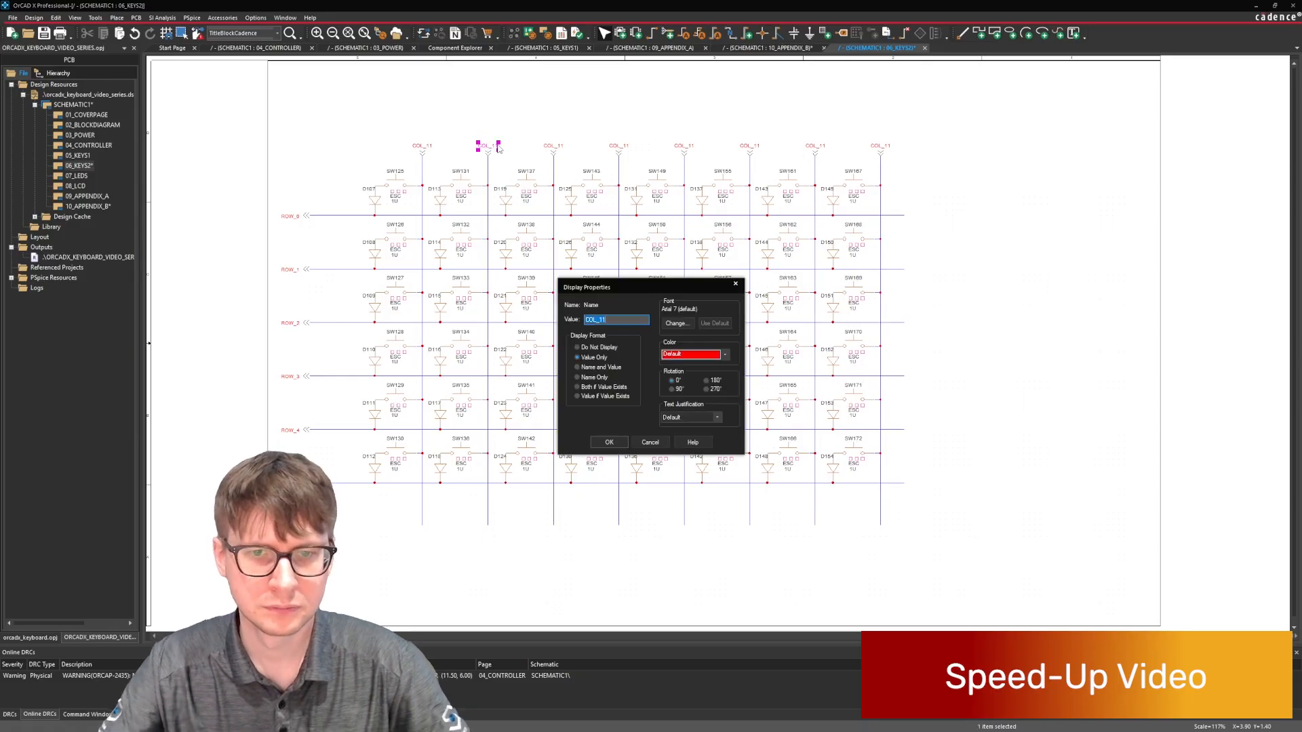
{"action": "type", "text": "COL_12"}
{"action": "key", "text": "Return"}
{"action": "double_click", "coordinate": [559, 145]}
{"action": "type", "text": "COL_13"}
{"action": "key", "text": "Return"}
{"action": "double_click", "coordinate": [618, 145]}
{"action": "type", "text": "COL_14"}
{"action": "key", "text": "Return"}
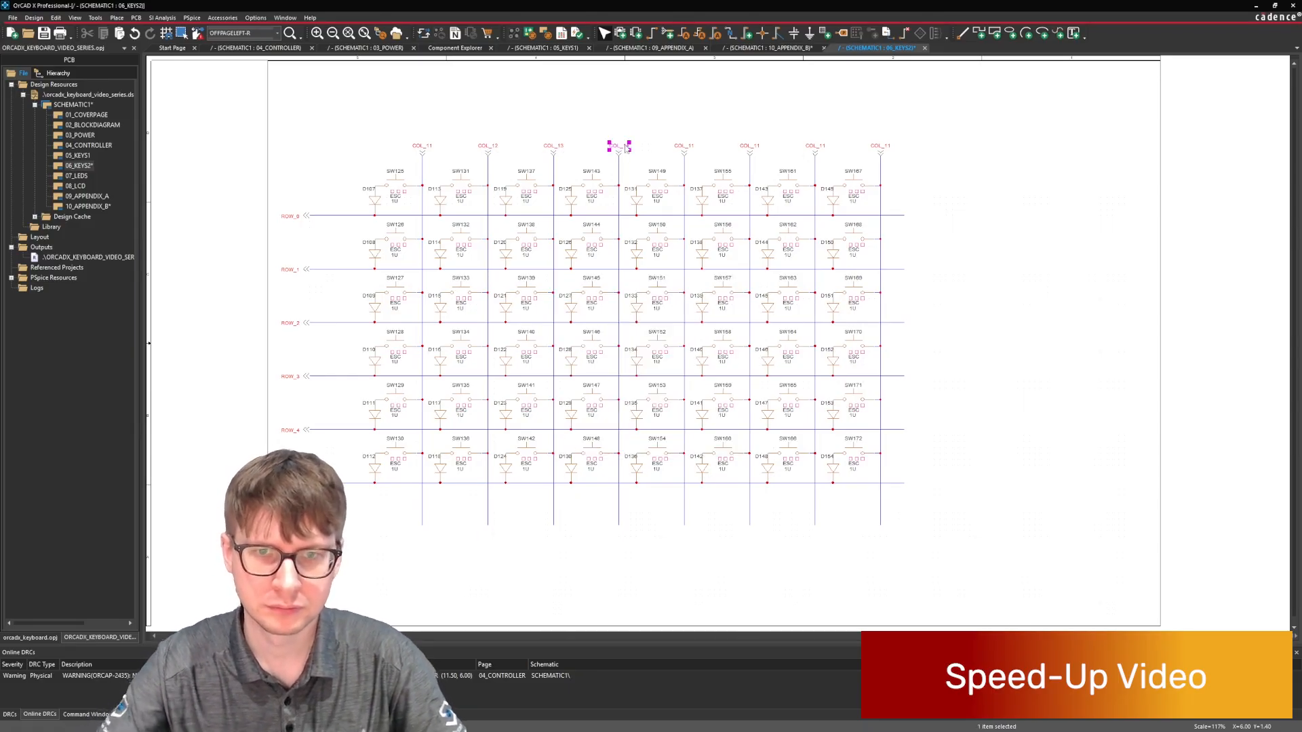
Rename the connectors of the last four columns on 06_KEYS2 as COL_15, COL_16, COL_17 and COL_18.
{"action": "double_click", "coordinate": [684, 145]}
{"action": "type", "text": "COL_15"}
{"action": "key", "text": "Return"}
{"action": "double_click", "coordinate": [749, 146]}
{"action": "type", "text": "COL_16"}
{"action": "key", "text": "Return"}
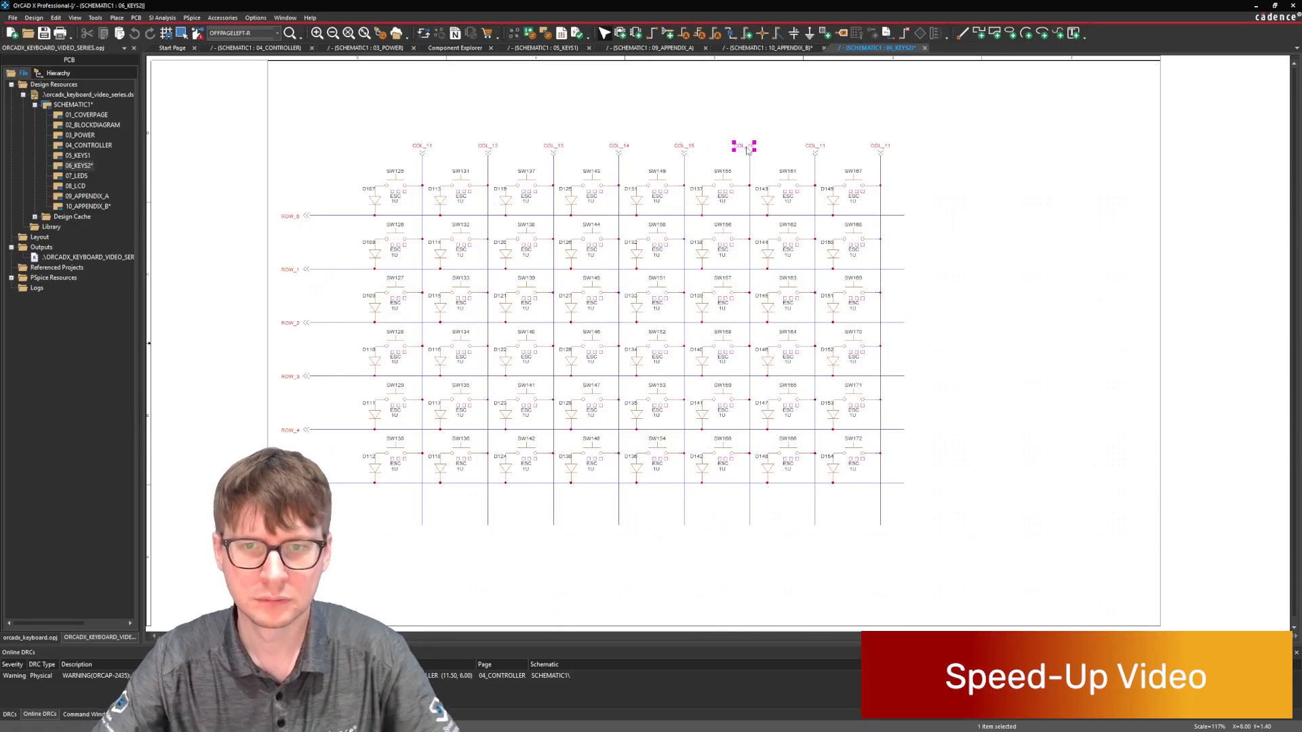
{"action": "double_click", "coordinate": [815, 147]}
{"action": "type", "text": "COL_17"}
{"action": "key", "text": "Return"}
{"action": "double_click", "coordinate": [881, 145]}
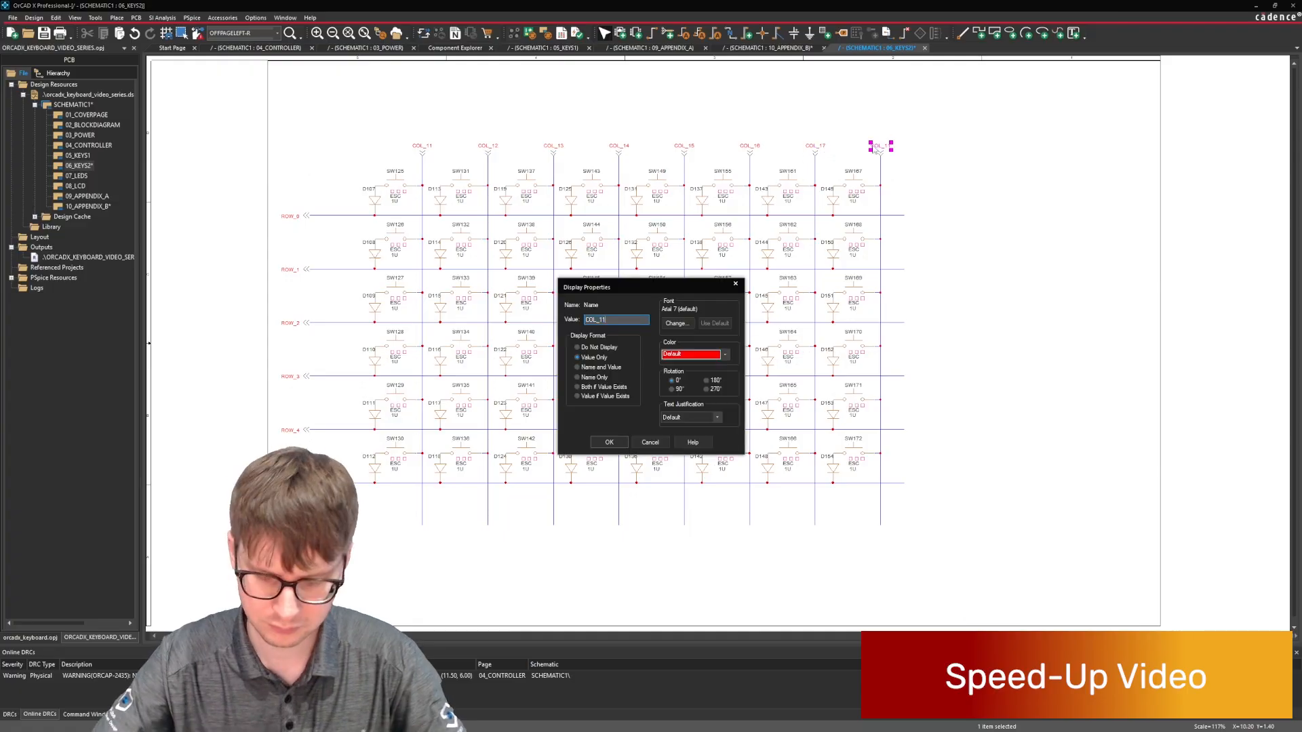
{"action": "type", "text": "COL_18"}
{"action": "key", "text": "Return"}
{"action": "left_click", "coordinate": [948, 203]}
On the 05_KEYS1 page, set the ROW_0 keyboard key labels at COL_1 to COL_5 to F1, F2, F3, F4 and F5.
{"action": "double_click", "coordinate": [88, 156]}
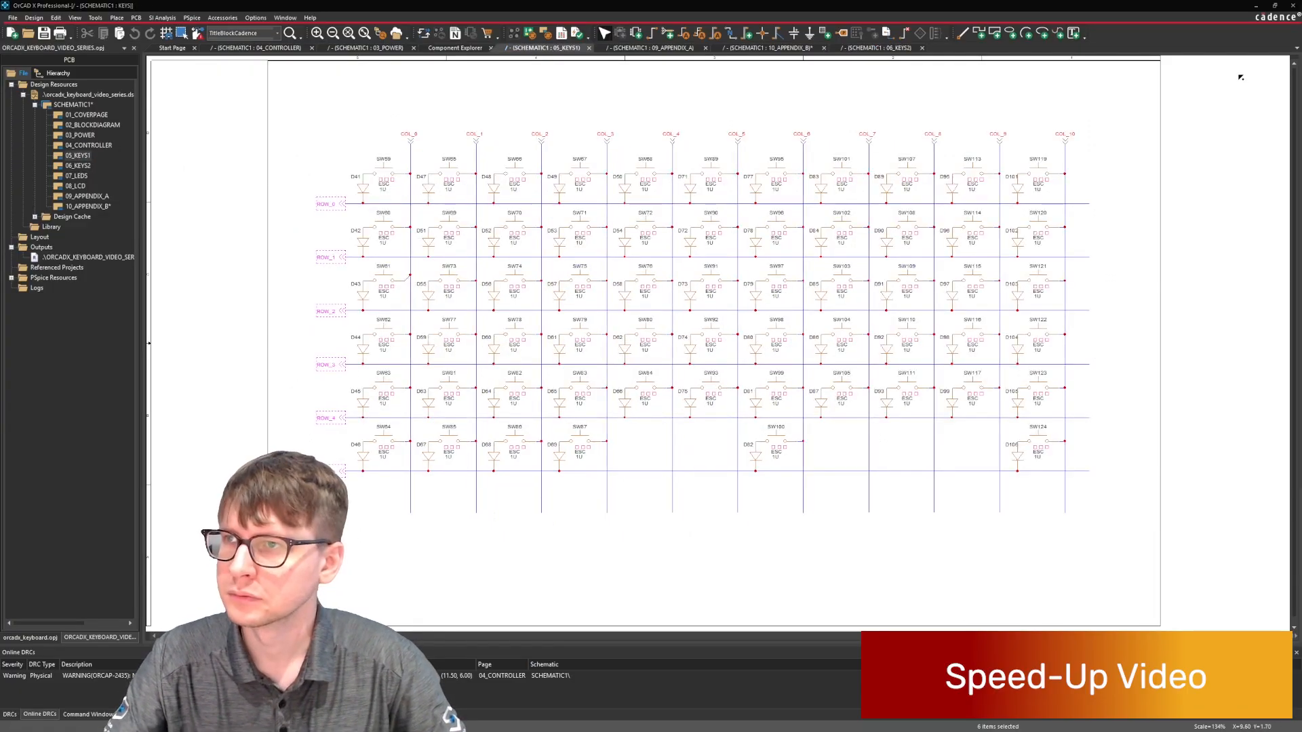
{"action": "double_click", "coordinate": [448, 183]}
{"action": "type", "text": "F1"}
{"action": "key", "text": "Return"}
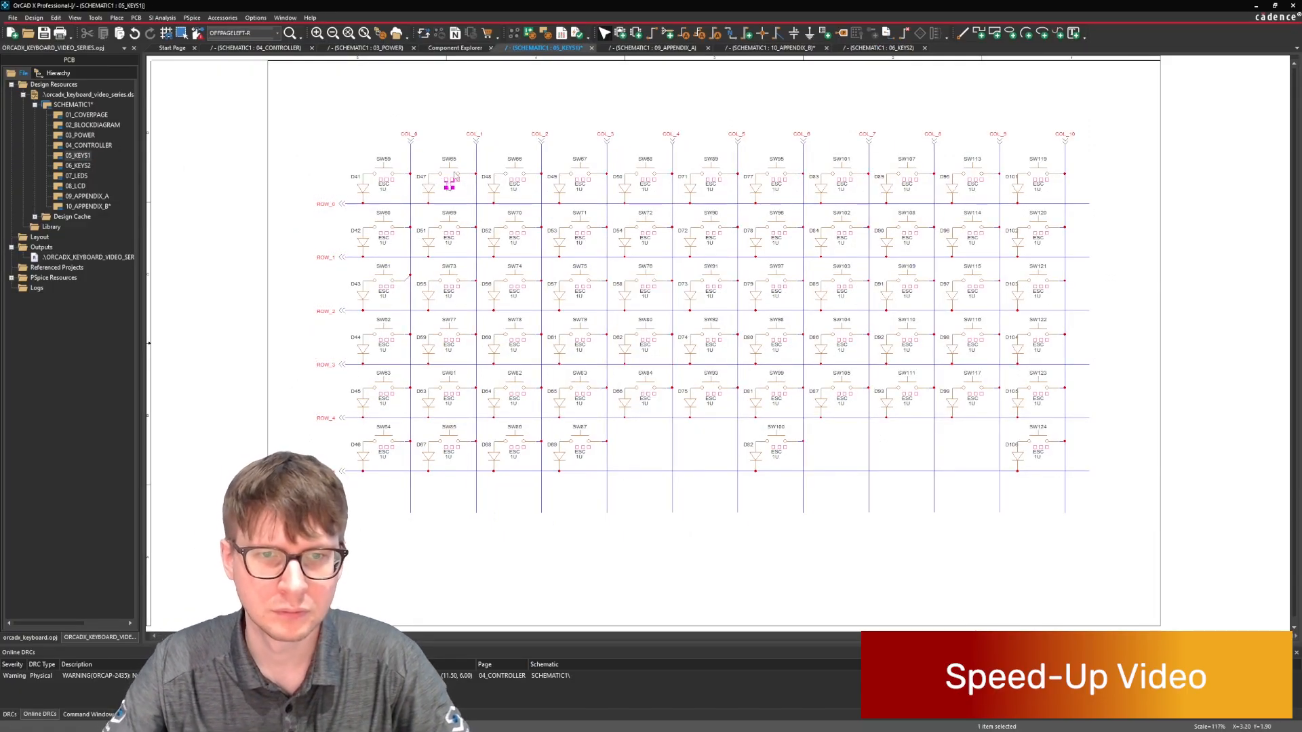
{"action": "double_click", "coordinate": [514, 183]}
{"action": "type", "text": "F2"}
{"action": "key", "text": "Return"}
{"action": "left_click", "coordinate": [580, 185]}
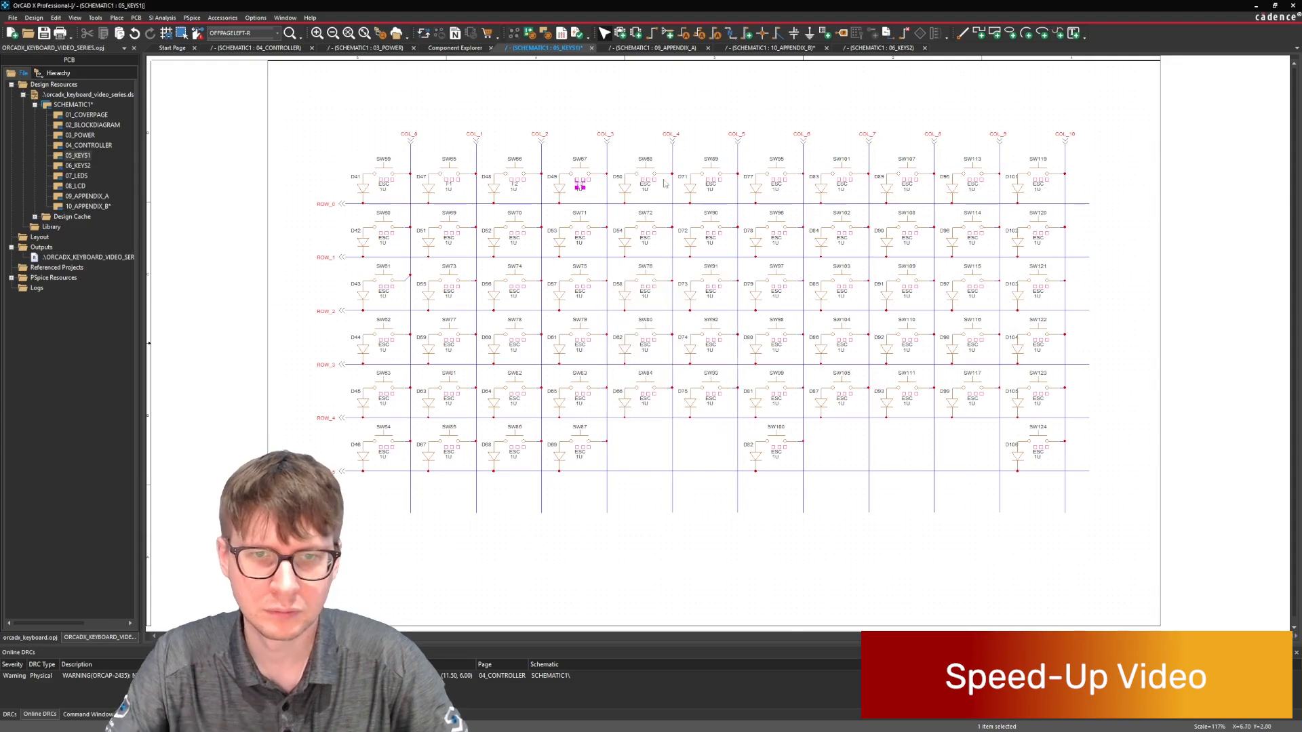
{"action": "double_click", "coordinate": [712, 186]}
{"action": "type", "text": "F5"}
{"action": "key", "text": "Return"}
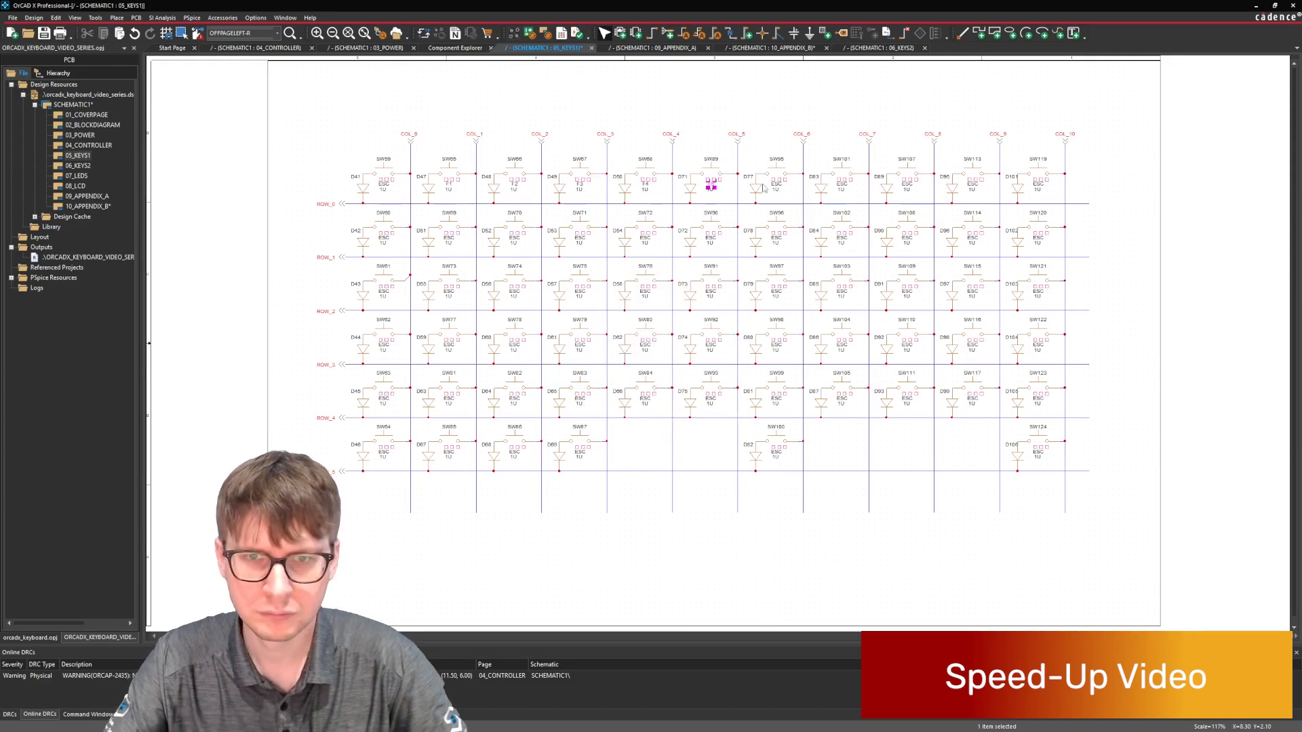
Set the ROW_0 keyboard key labels at COL_6 to COL_10 to F6, F7, F8, F9 and F10.
{"action": "double_click", "coordinate": [774, 186]}
{"action": "type", "text": "F6"}
{"action": "key", "text": "Return"}
{"action": "double_click", "coordinate": [842, 186]}
{"action": "type", "text": "F7"}
{"action": "key", "text": "Return"}
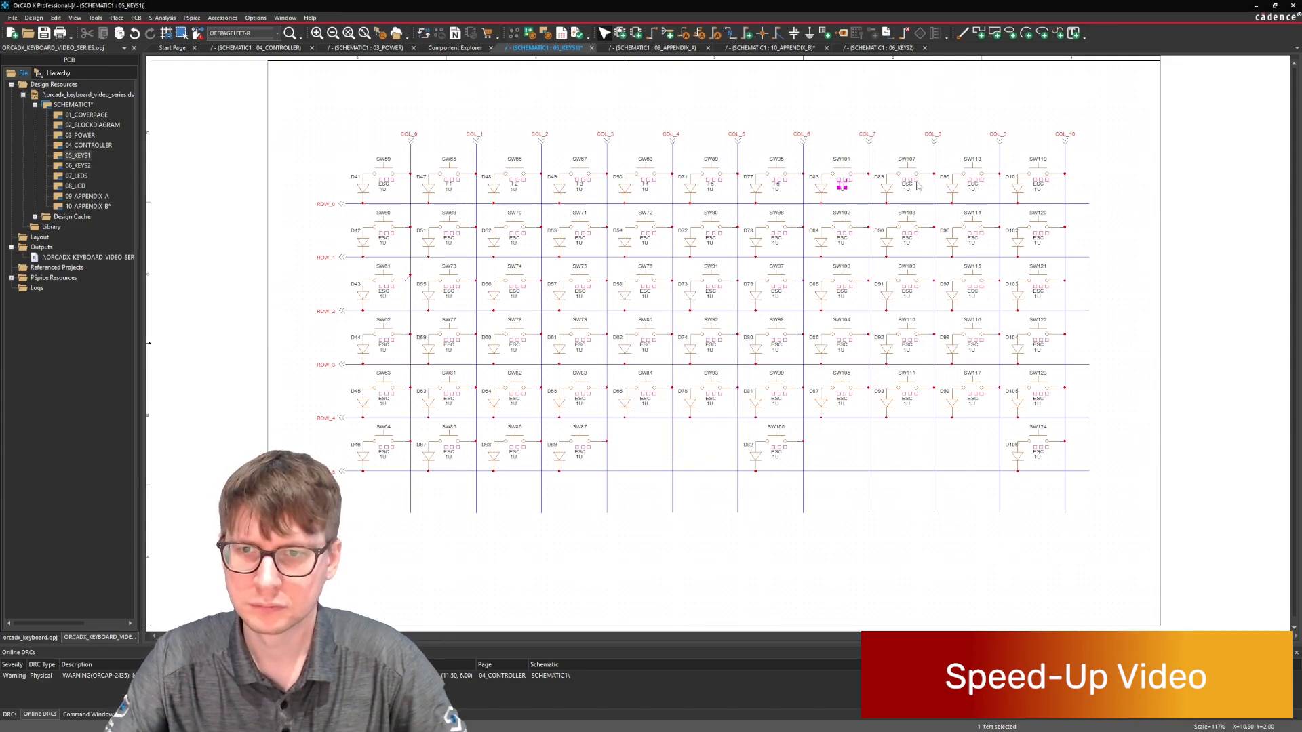
{"action": "double_click", "coordinate": [907, 185]}
{"action": "type", "text": "F8"}
{"action": "key", "text": "Return"}
{"action": "left_click", "coordinate": [973, 185]}
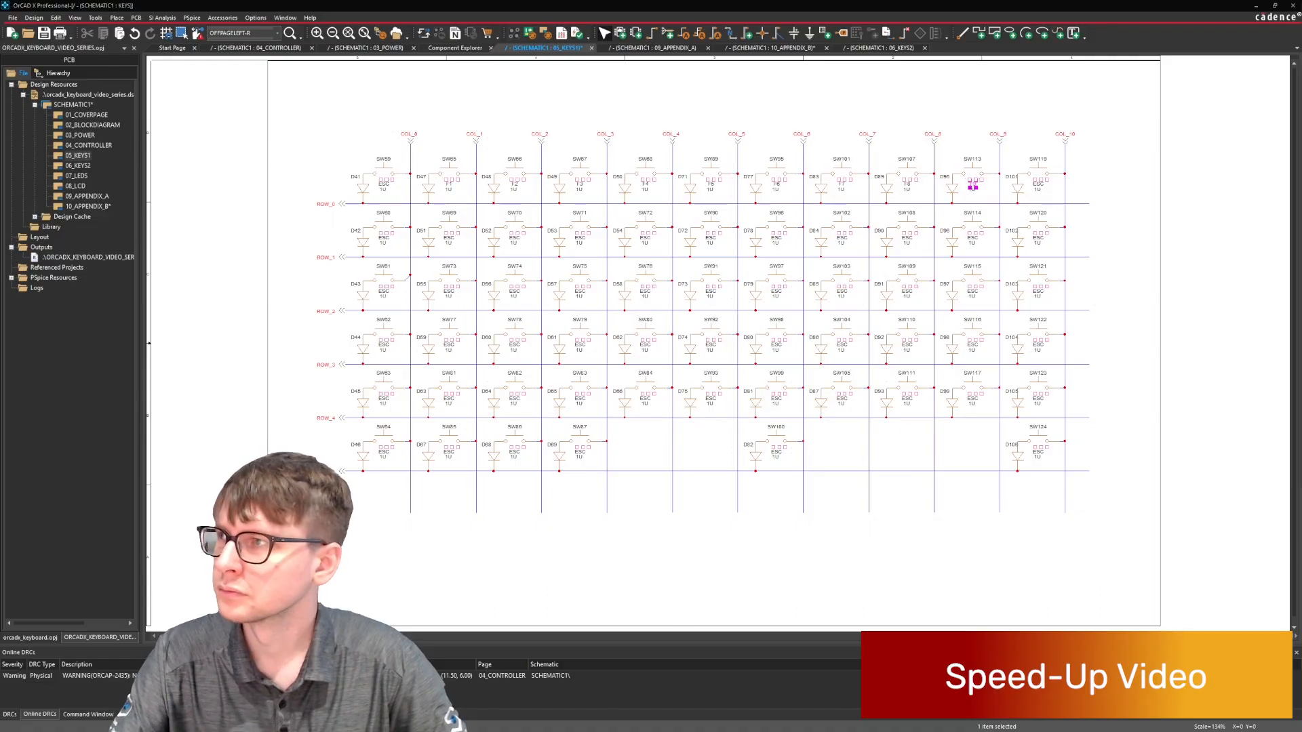
{"action": "double_click", "coordinate": [1038, 185]}
{"action": "type", "text": "F10"}
{"action": "key", "text": "Return"}
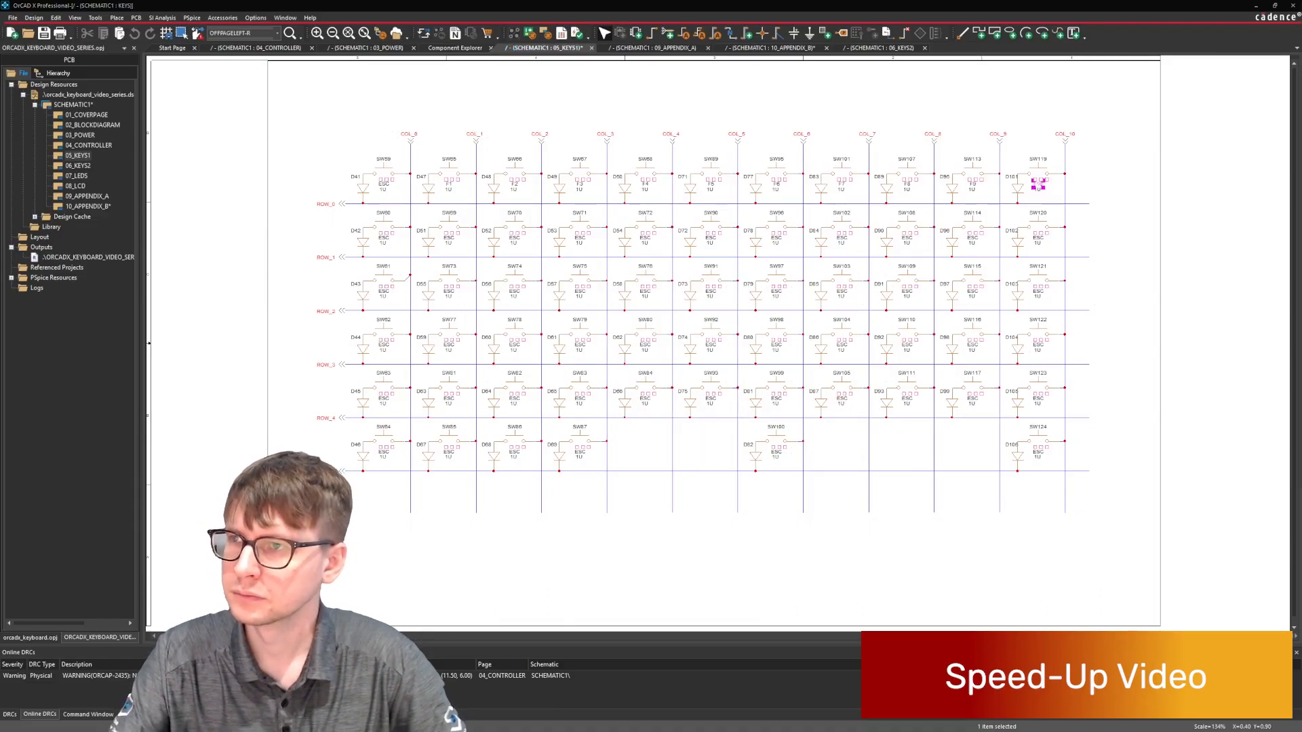
Set the ROW_1 keyboard key labels at COL_0 to COL_5 to ~, 1, 2, 3, 4 and 5.
{"action": "double_click", "coordinate": [384, 240]}
{"action": "type", "text": "~"}
{"action": "key", "text": "Return"}
{"action": "double_click", "coordinate": [449, 241]}
{"action": "type", "text": "!"}
{"action": "key", "text": "Return"}
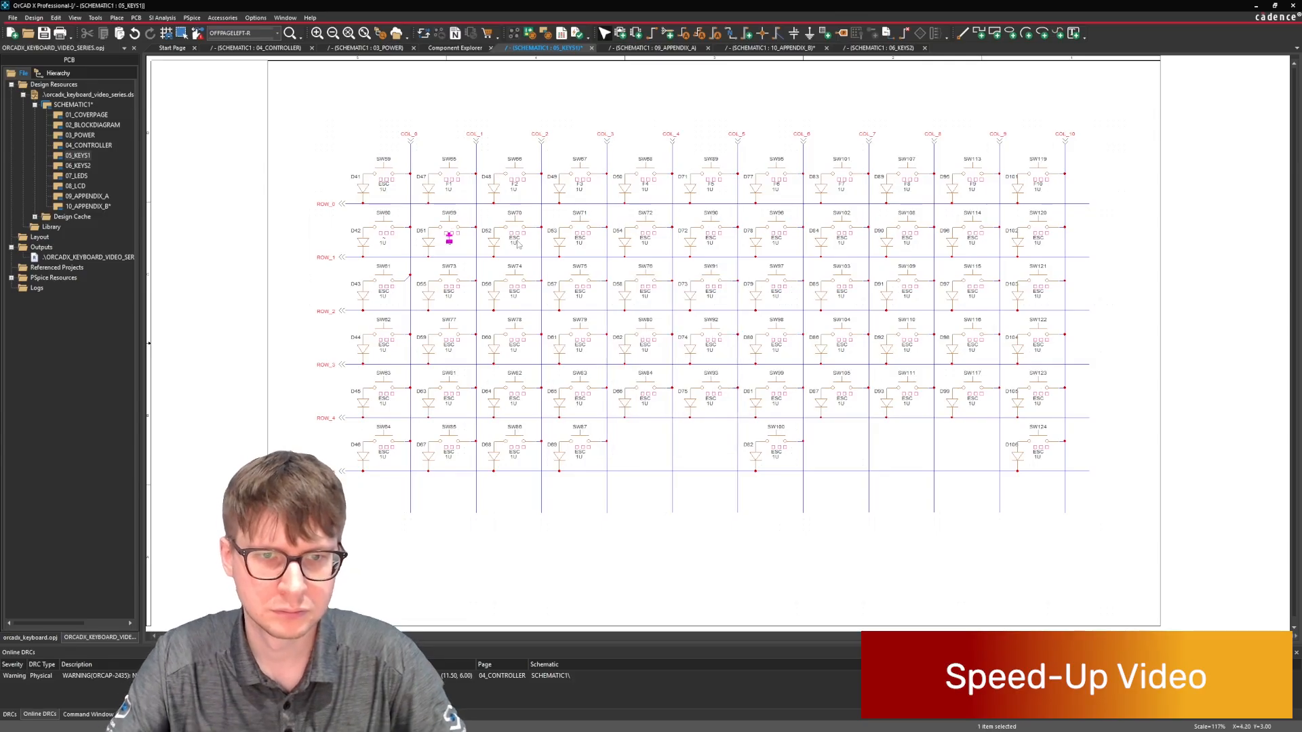
{"action": "double_click", "coordinate": [514, 241]}
{"action": "type", "text": "@"}
{"action": "double_click", "coordinate": [645, 238]}
{"action": "type", "text": "4"}
{"action": "key", "text": "Return"}
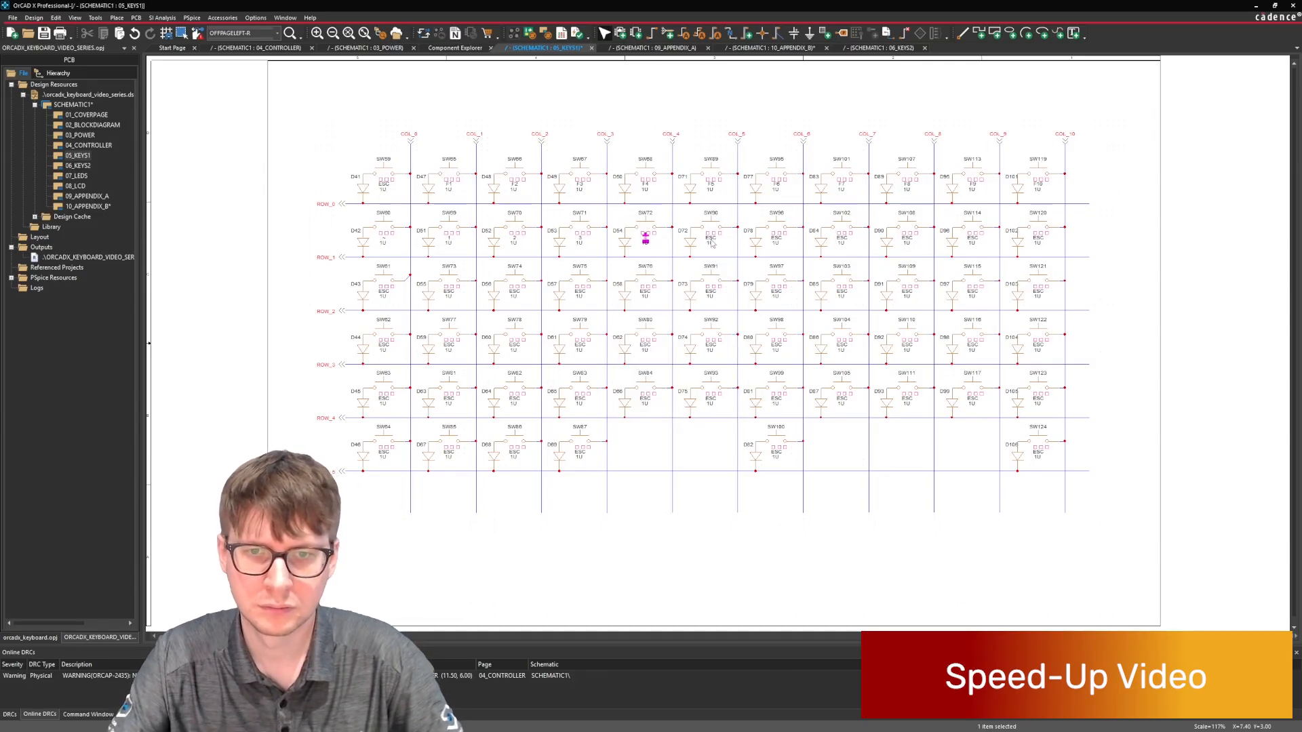
{"action": "double_click", "coordinate": [710, 239]}
{"action": "type", "text": "5"}
{"action": "key", "text": "Return"}
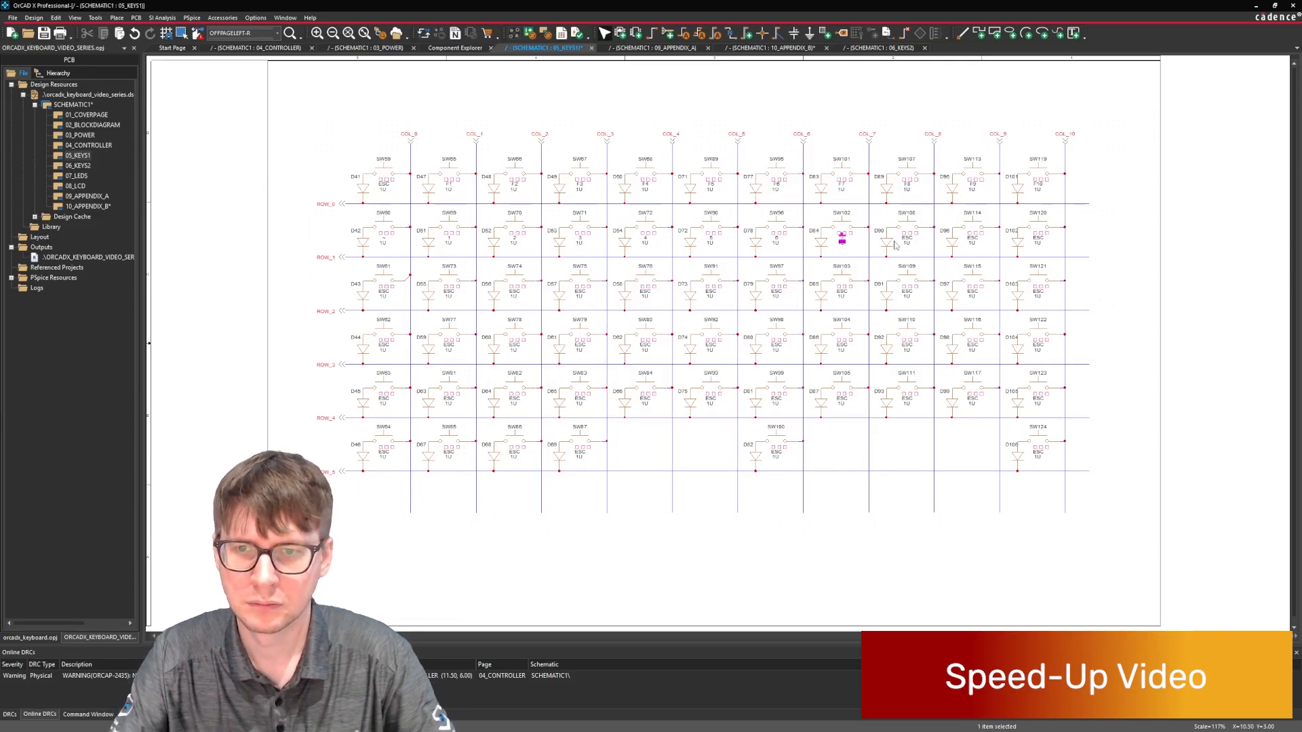
Set the ROW_1 keyboard key labels at COL_6 to COL_10 to 6, 7, 8, 9 and 10.
{"action": "double_click", "coordinate": [907, 239]}
{"action": "type", "text": "8"}
{"action": "key", "text": "Return"}
{"action": "double_click", "coordinate": [972, 238]}
{"action": "type", "text": "9"}
{"action": "key", "text": "Return"}
{"action": "double_click", "coordinate": [1038, 239]}
{"action": "type", "text": "10"}
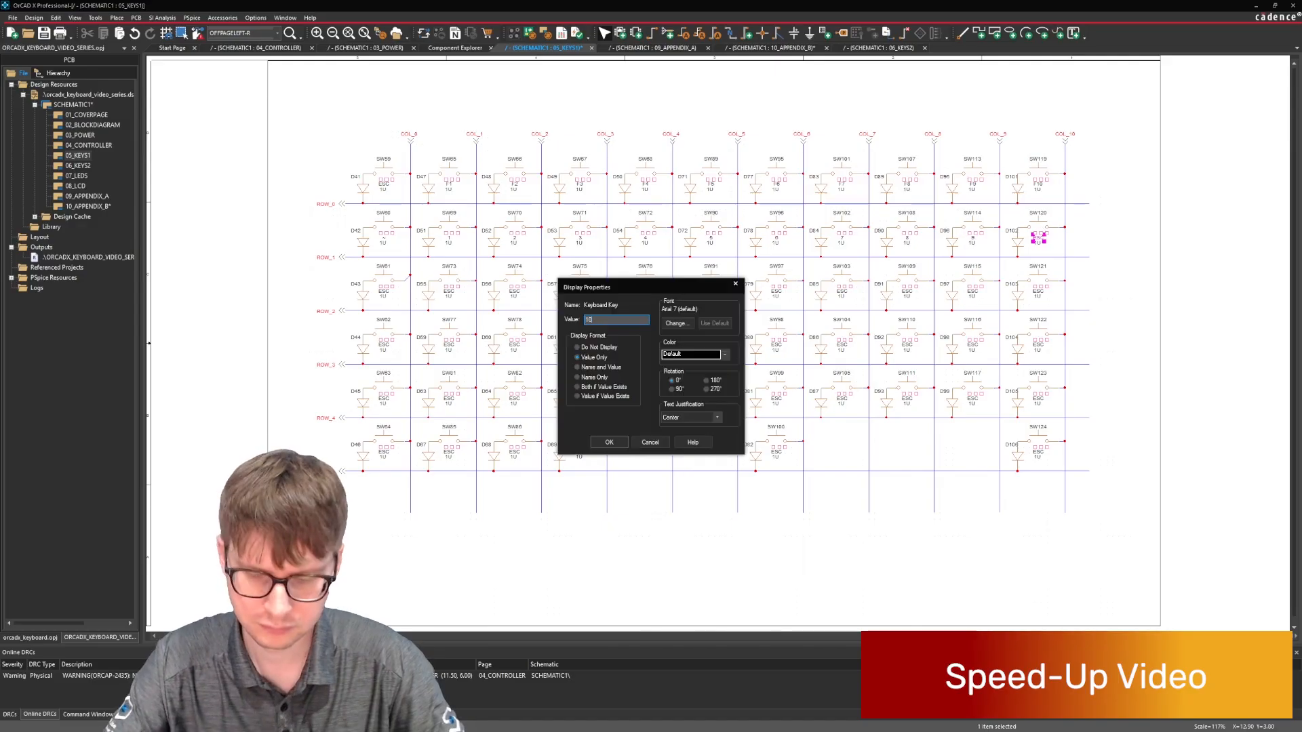
{"action": "key", "text": "Return"}
Set the ROW_2 keyboard key labels at COL_0 to COL_4 to TAB, Q, W, E and R.
{"action": "double_click", "coordinate": [384, 291]}
{"action": "type", "text": "TAB"}
{"action": "key", "text": "Return"}
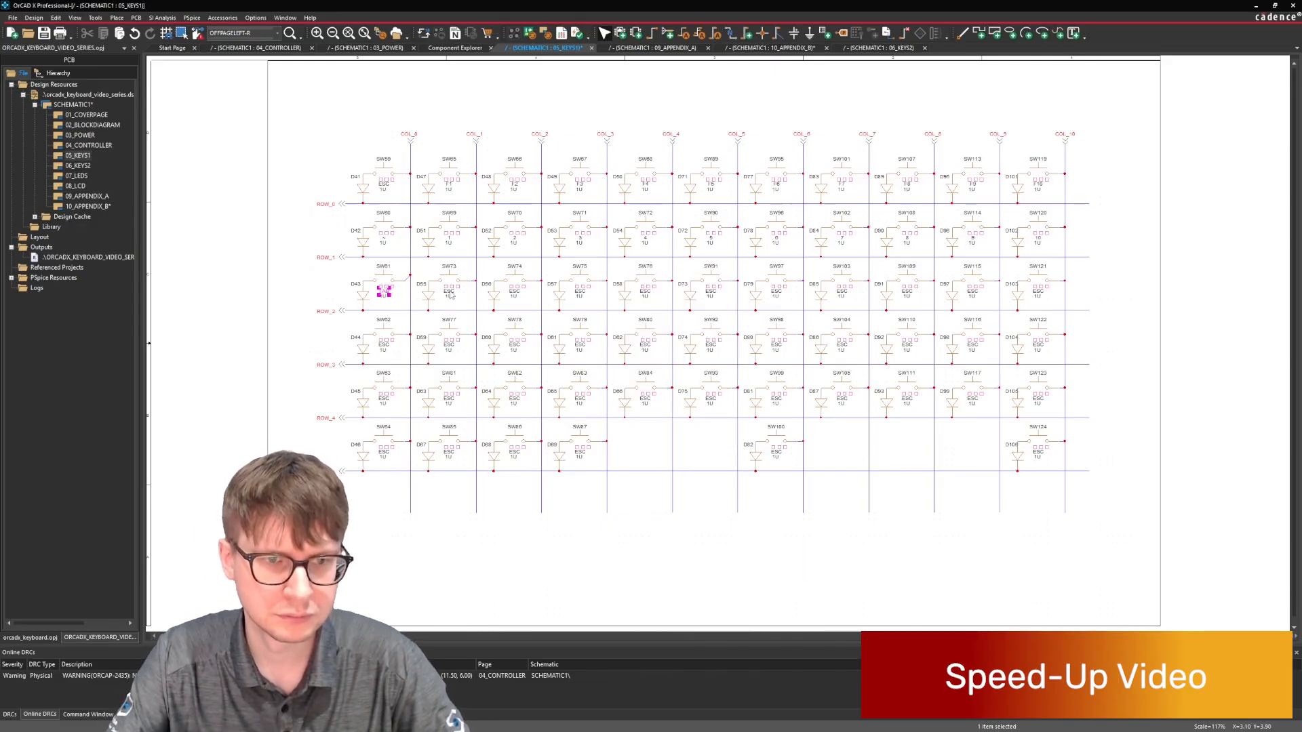
{"action": "double_click", "coordinate": [449, 291]}
{"action": "type", "text": "W"}
{"action": "key", "text": "Return"}
{"action": "double_click", "coordinate": [580, 291]}
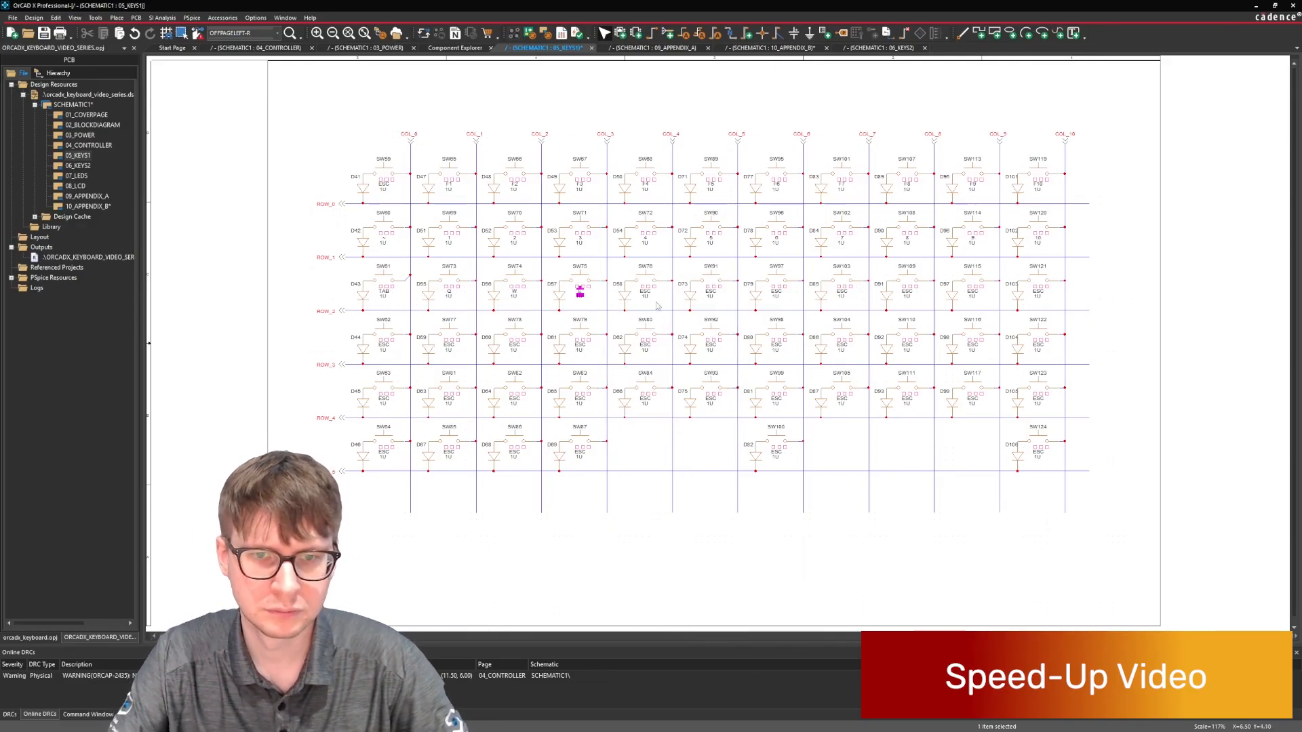
{"action": "type", "text": "E"}
{"action": "key", "text": "Return"}
{"action": "double_click", "coordinate": [645, 292]}
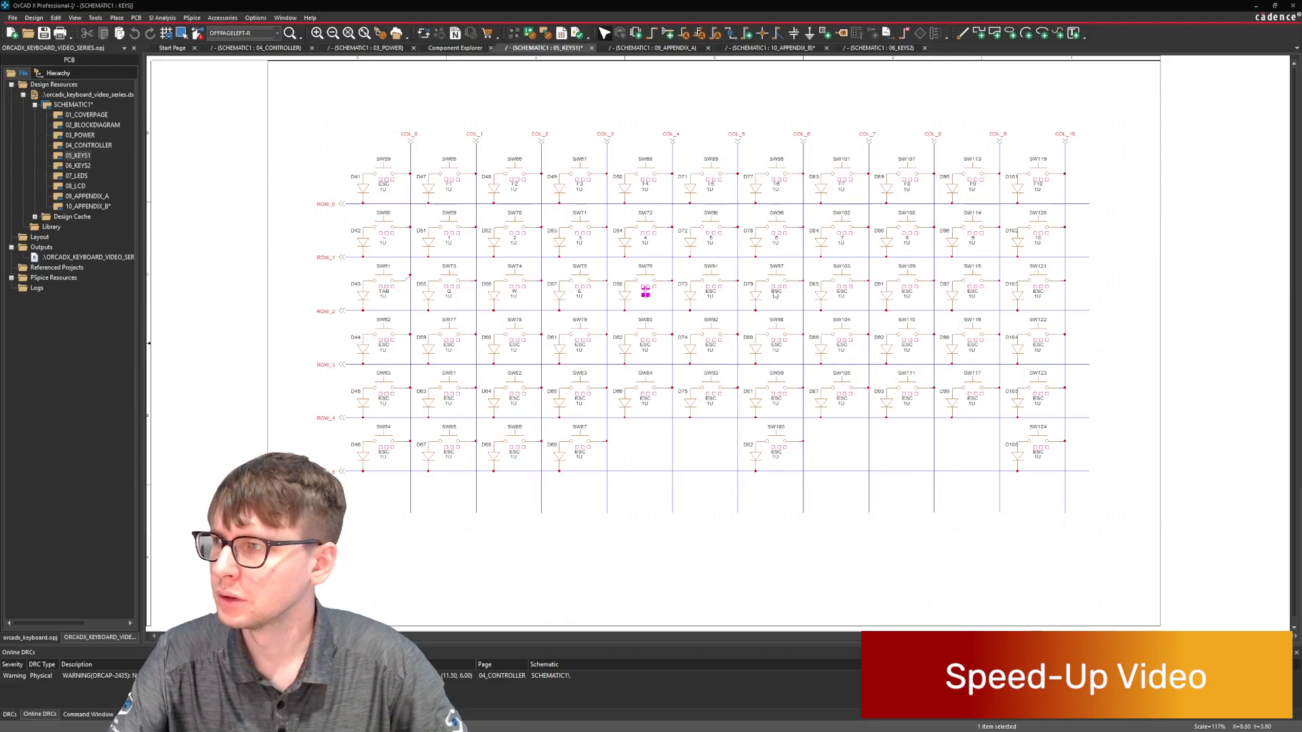
Set the ROW_2 keyboard key labels at COL_5 to COL_7 to T, Y and U.
{"action": "double_click", "coordinate": [711, 291]}
{"action": "type", "text": "T"}
{"action": "key", "text": "Return"}
{"action": "double_click", "coordinate": [776, 292]}
{"action": "type", "text": "Y"}
{"action": "key", "text": "Return"}
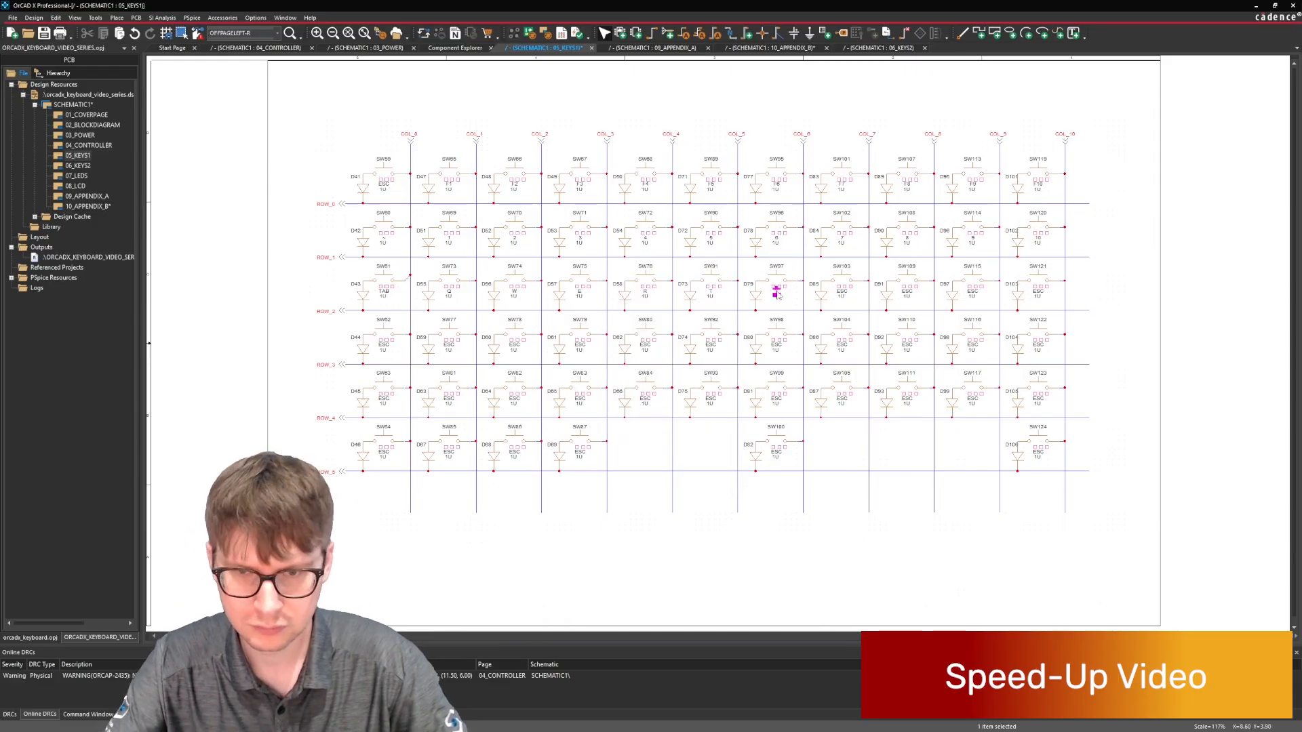
{"action": "double_click", "coordinate": [841, 292]}
{"action": "type", "text": "U"}
{"action": "key", "text": "Return"}
Set the ROW_2 keyboard key labels at COL_8 to COL_10 to I, O and P.
{"action": "double_click", "coordinate": [906, 292]}
{"action": "type", "text": "I"}
{"action": "key", "text": "Return"}
{"action": "double_click", "coordinate": [972, 292]}
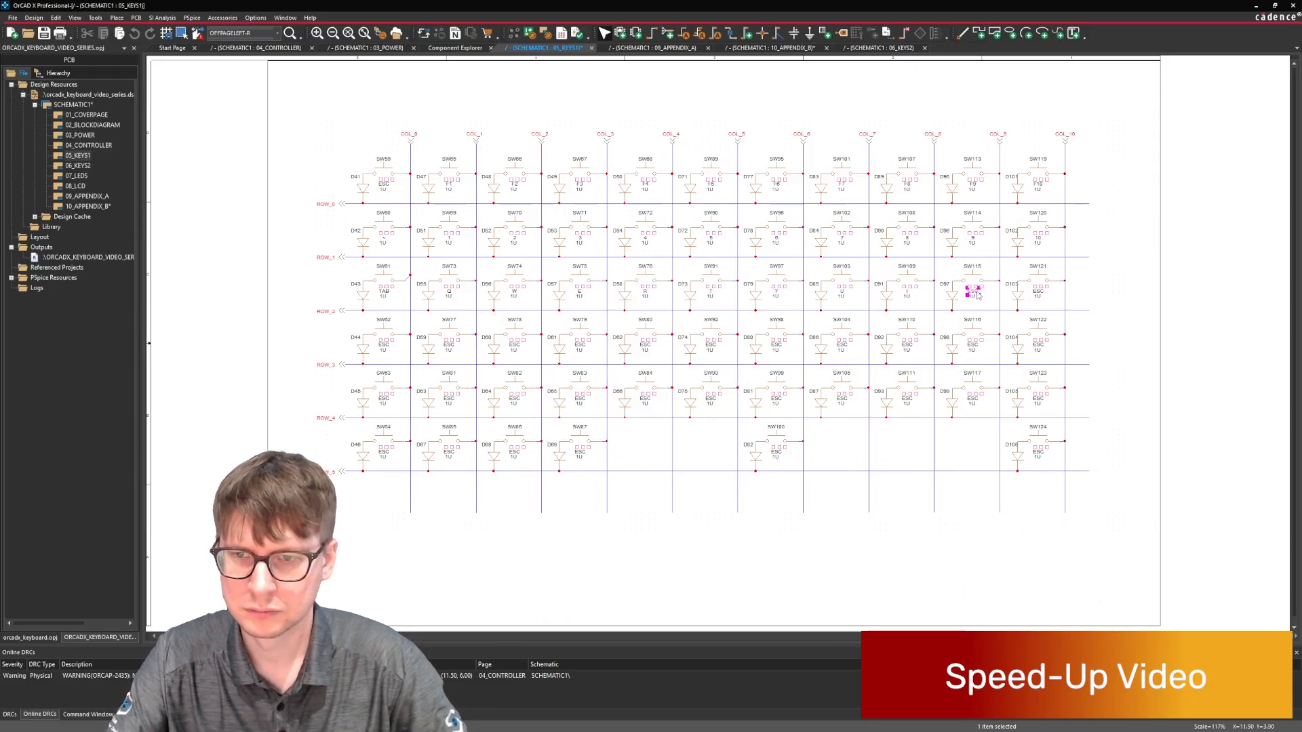
{"action": "type", "text": "O"}
{"action": "key", "text": "Return"}
{"action": "double_click", "coordinate": [1038, 292]}
{"action": "type", "text": "P"}
{"action": "key", "text": "Return"}
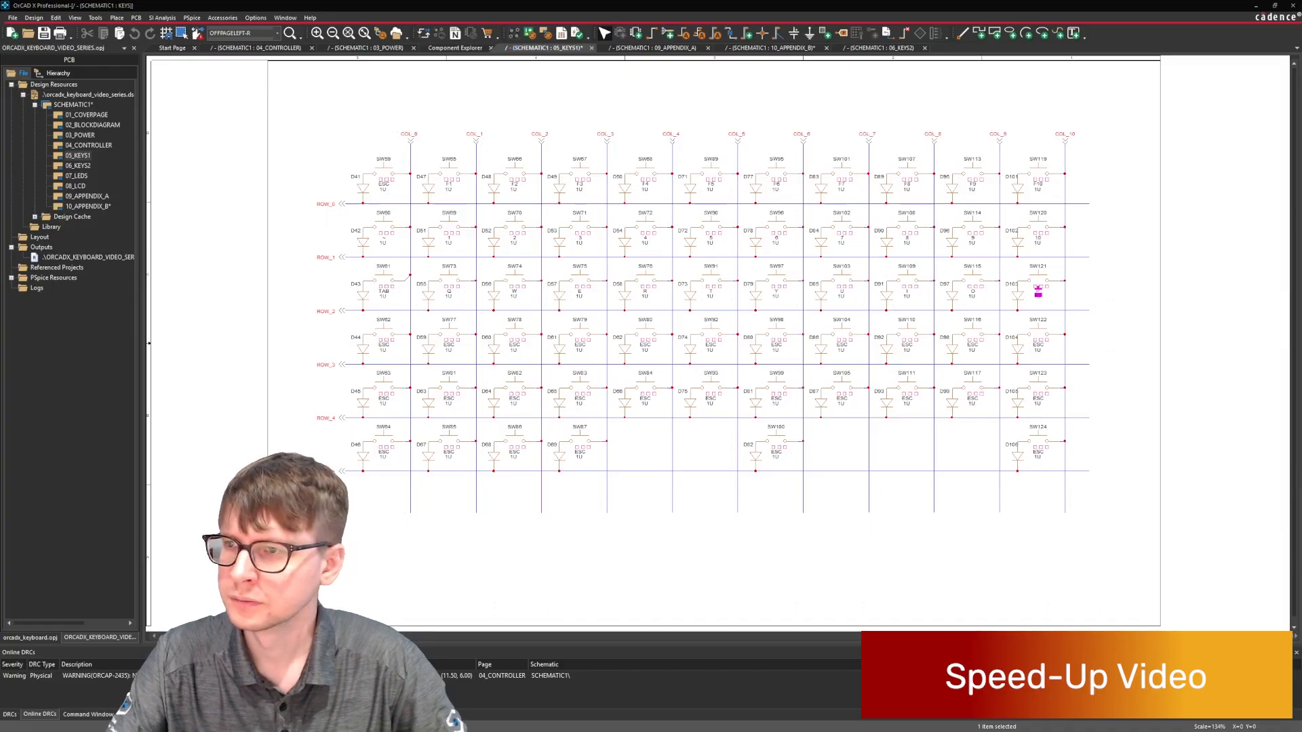
Set the ROW_3 keyboard key labels at COL_0 to COL_2 to CAPS, A and S.
{"action": "double_click", "coordinate": [383, 344]}
{"action": "type", "text": "CAPS"}
{"action": "key", "text": "Return"}
{"action": "left_click", "coordinate": [449, 345]}
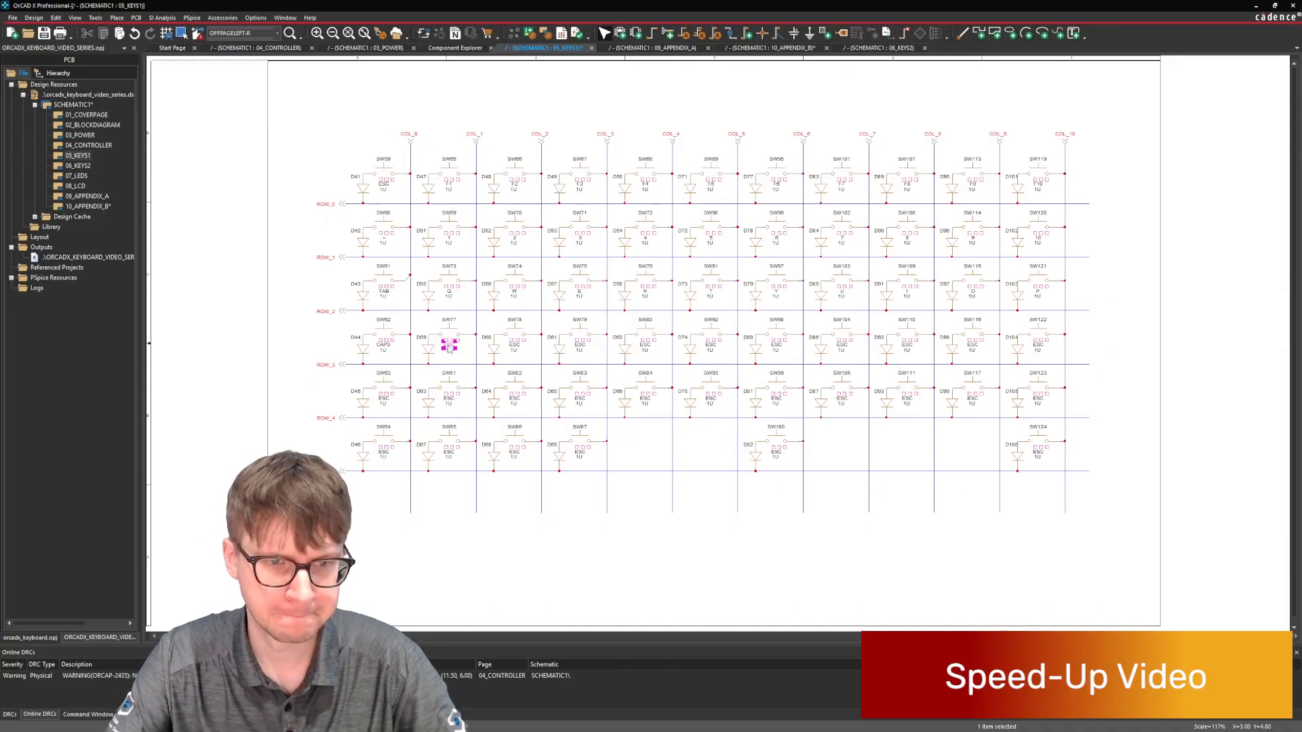
{"action": "double_click", "coordinate": [515, 346]}
{"action": "type", "text": "S"}
{"action": "key", "text": "Return"}
Set the ROW_3 keyboard key labels at COL_3 to COL_7 to D, F, G, H and J.
{"action": "double_click", "coordinate": [645, 346]}
{"action": "type", "text": "F"}
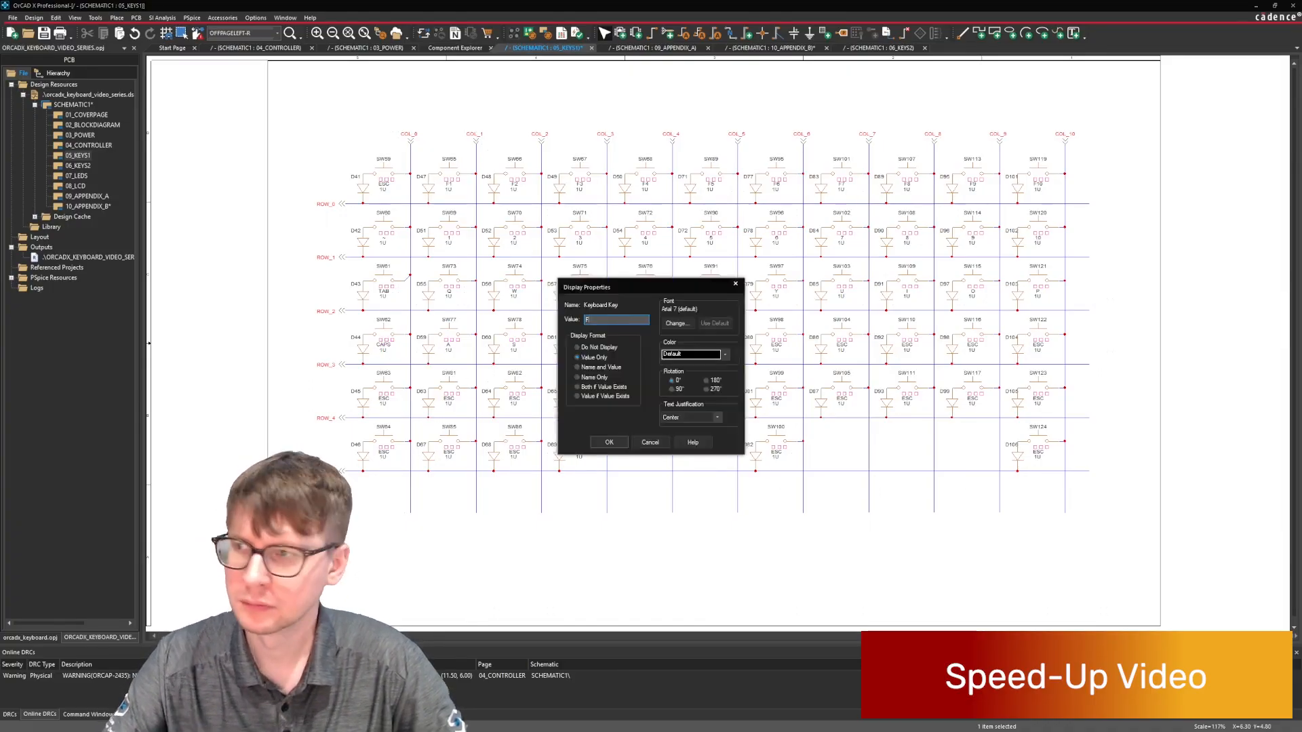
{"action": "key", "text": "Return"}
{"action": "double_click", "coordinate": [708, 346]}
{"action": "type", "text": "G"}
{"action": "key", "text": "Return"}
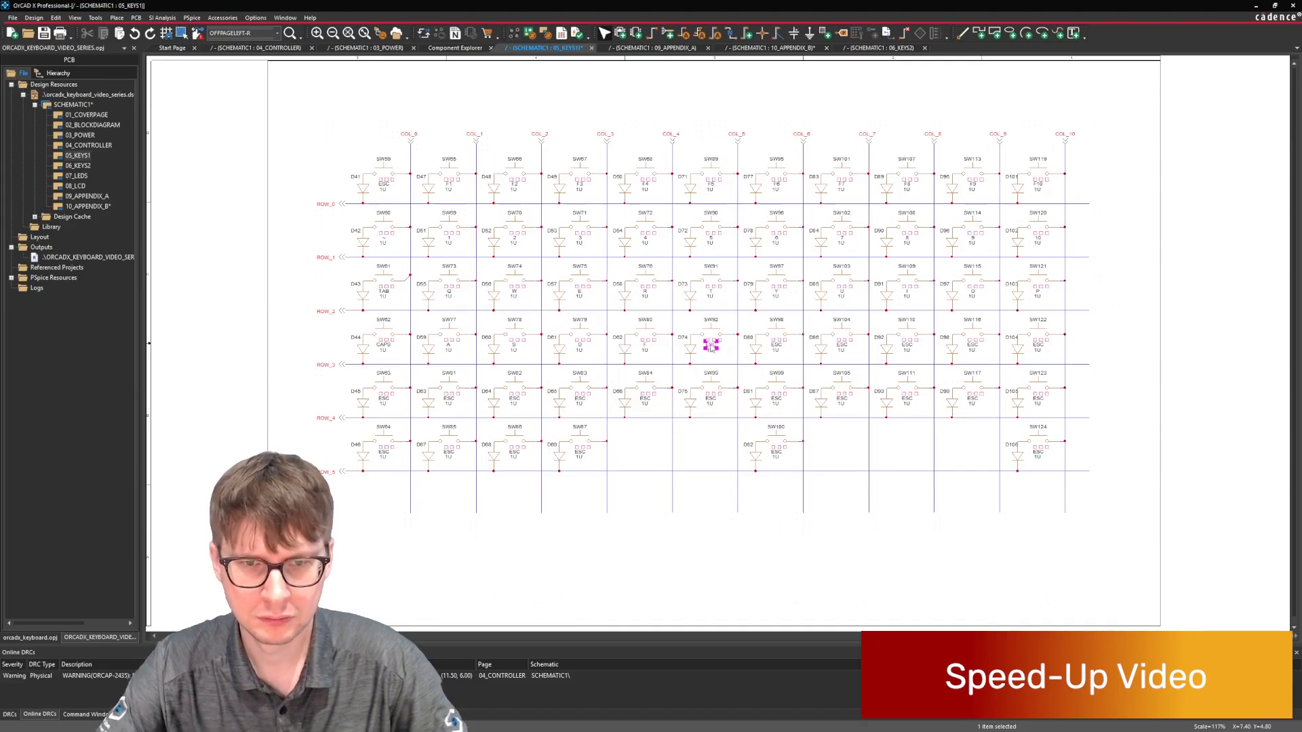
{"action": "double_click", "coordinate": [777, 346]}
{"action": "type", "text": "H"}
{"action": "key", "text": "Return"}
{"action": "double_click", "coordinate": [842, 346]}
{"action": "type", "text": "J"}
{"action": "key", "text": "Return"}
Set the ROW_3 keyboard key labels at COL_8 to COL_10 to K, L and ;.
{"action": "left_click", "coordinate": [907, 346]}
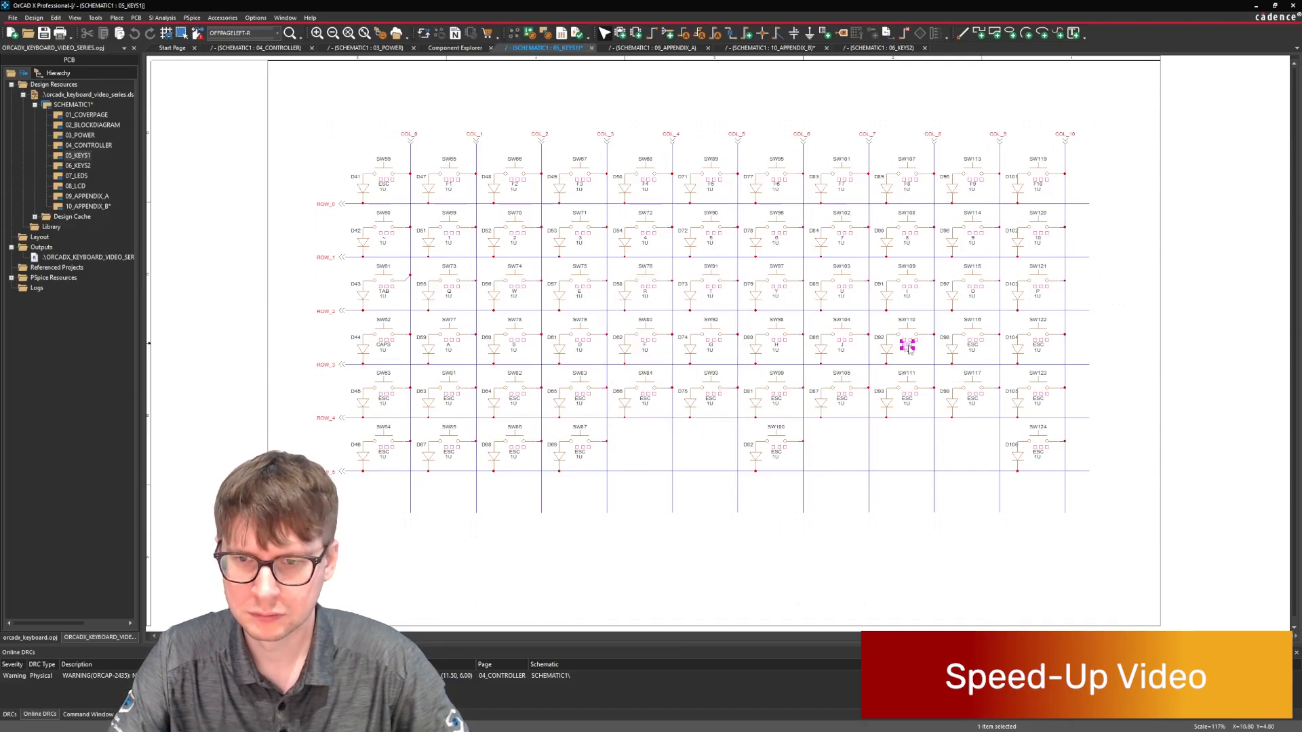
{"action": "double_click", "coordinate": [907, 346]}
{"action": "type", "text": "K"}
{"action": "key", "text": "Return"}
{"action": "double_click", "coordinate": [973, 346]}
{"action": "type", "text": "L"}
{"action": "key", "text": "Return"}
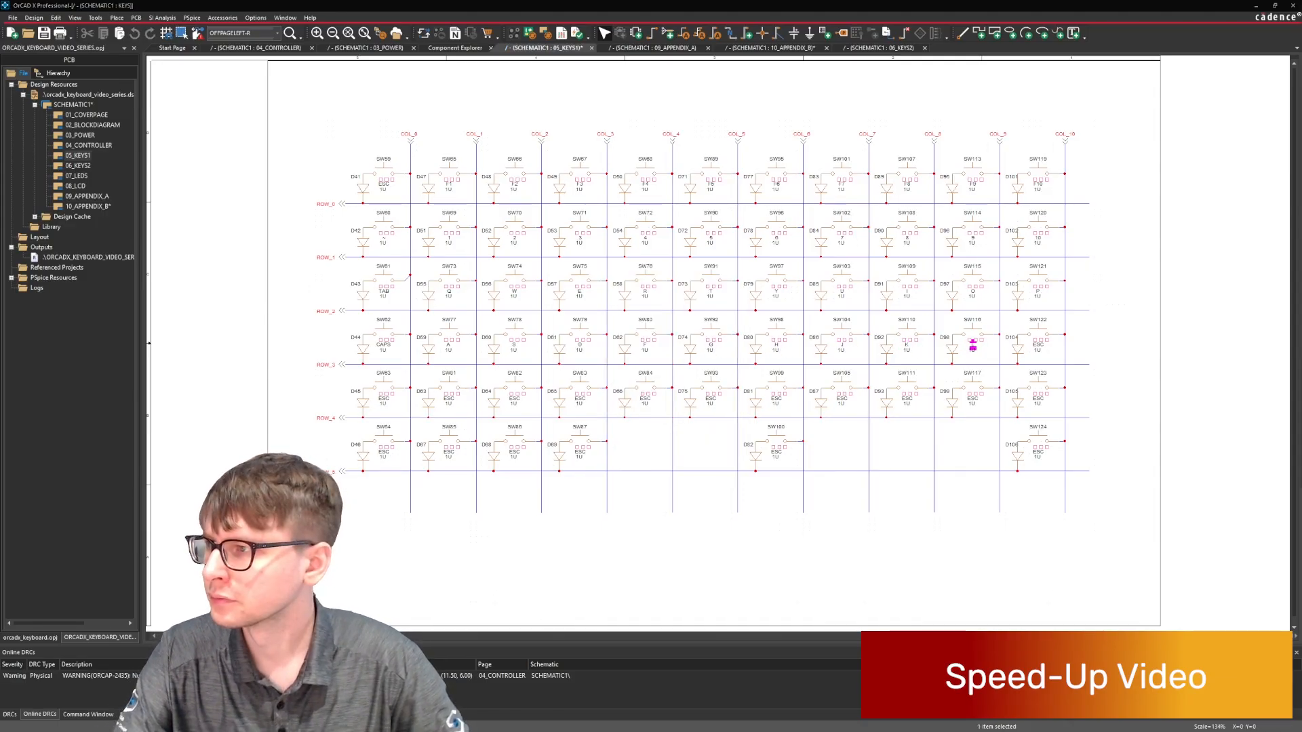
{"action": "double_click", "coordinate": [1038, 344]}
{"action": "type", "text": ";"}
{"action": "key", "text": "Return"}
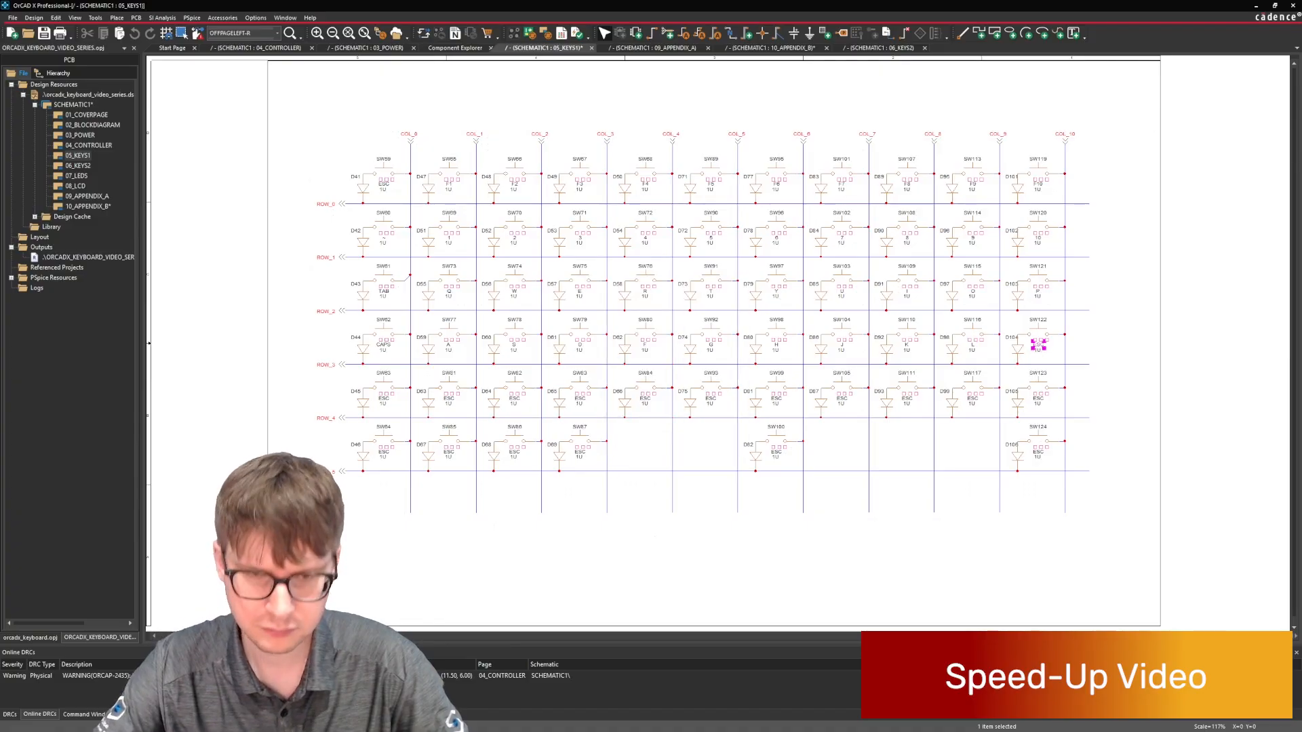
Set the ROW_4 keyboard key labels at COL_0 to COL_2 to SHIFT, Z and X.
{"action": "double_click", "coordinate": [384, 399]}
{"action": "key", "text": "Escape"}
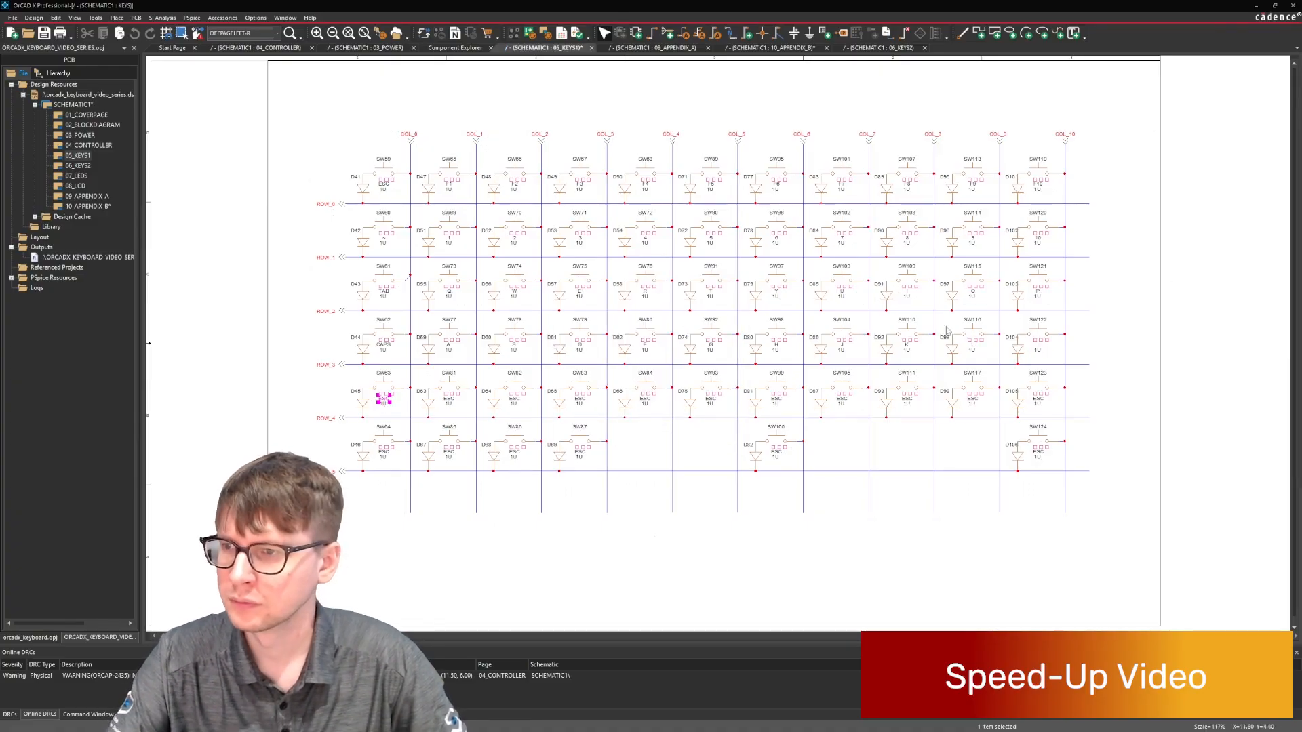
{"action": "double_click", "coordinate": [384, 399]}
{"action": "type", "text": "SHIFT"}
{"action": "key", "text": "Return"}
{"action": "double_click", "coordinate": [448, 399]}
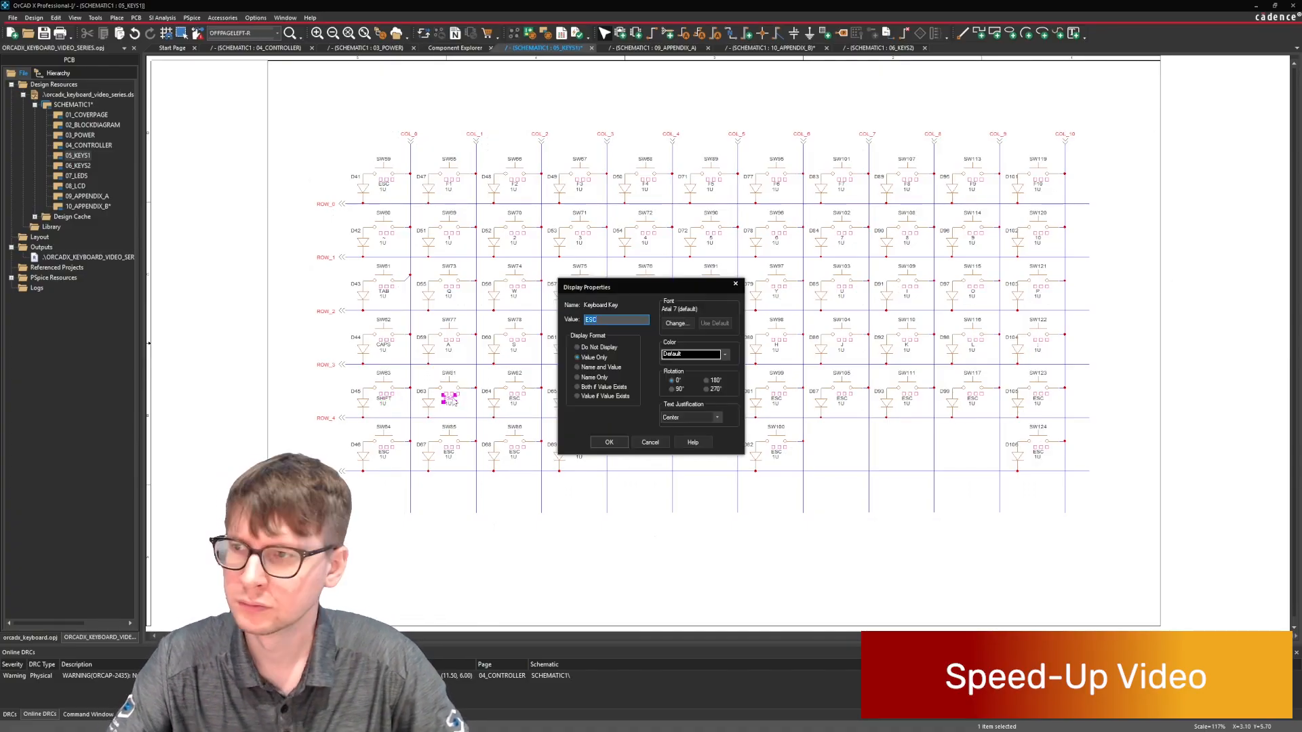
{"action": "type", "text": "Z"}
{"action": "key", "text": "Return"}
{"action": "double_click", "coordinate": [513, 399]}
{"action": "type", "text": "X"}
{"action": "key", "text": "Return"}
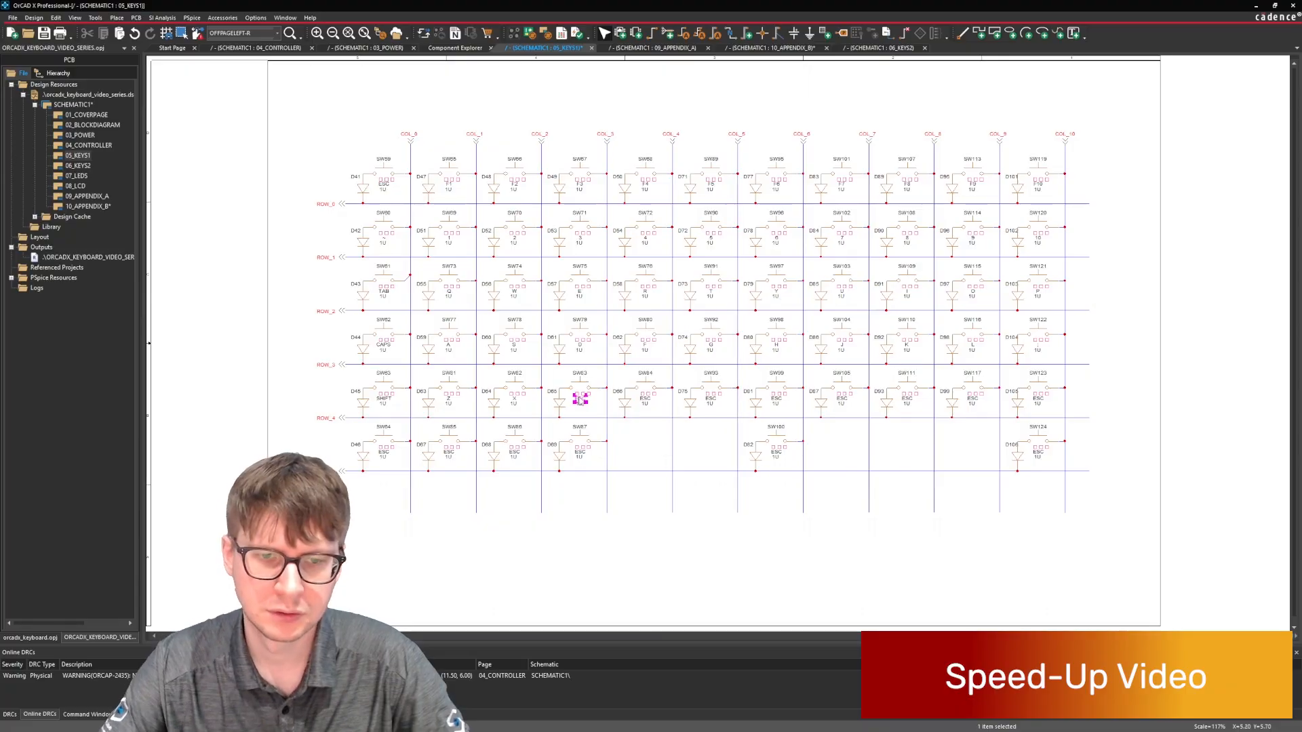
Set the ROW_4 keyboard key labels at COL_3 to COL_5 to C, V and B.
{"action": "double_click", "coordinate": [647, 399]}
{"action": "type", "text": "V"}
{"action": "key", "text": "Return"}
{"action": "double_click", "coordinate": [709, 399]}
{"action": "type", "text": "B"}
{"action": "key", "text": "Return"}
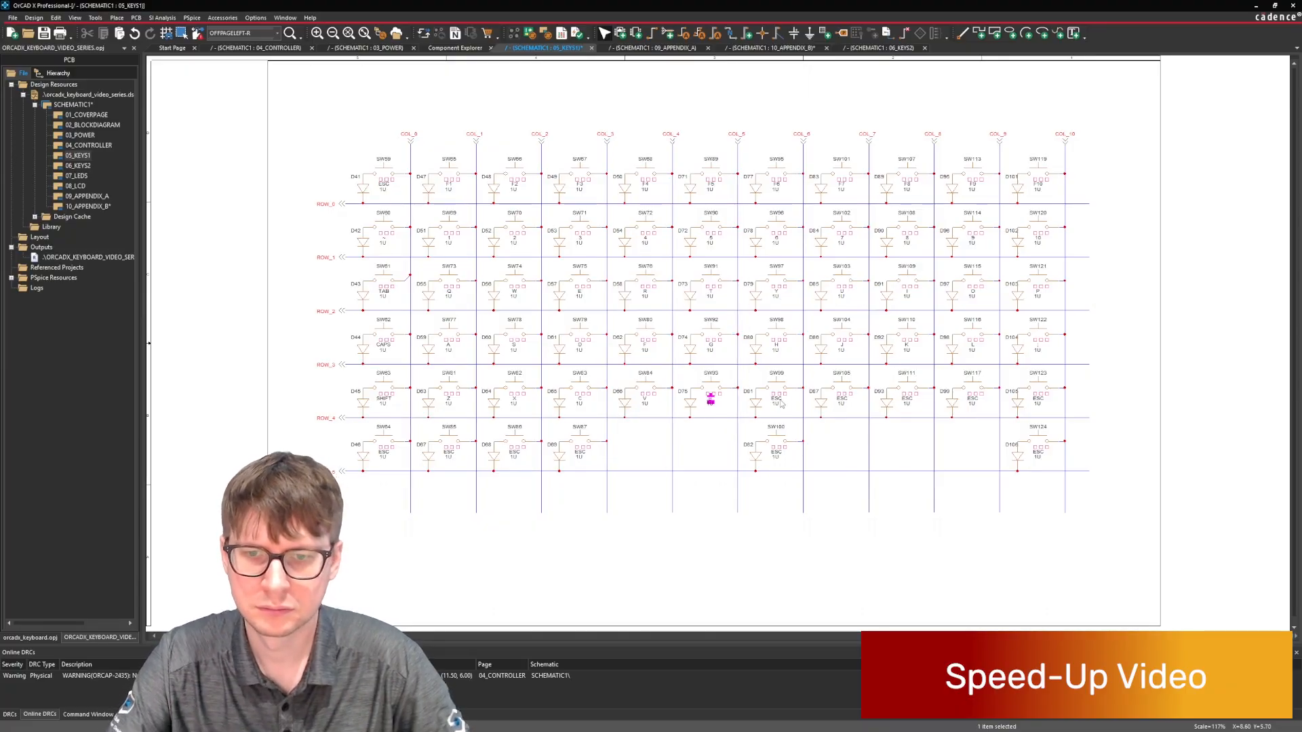
Set the ROW_4 keyboard key labels at COL_6 and COL_7 to N and M.
{"action": "double_click", "coordinate": [777, 399]}
{"action": "type", "text": "N"}
{"action": "key", "text": "Return"}
{"action": "double_click", "coordinate": [842, 398]}
{"action": "type", "text": "M"}
{"action": "key", "text": "Return"}
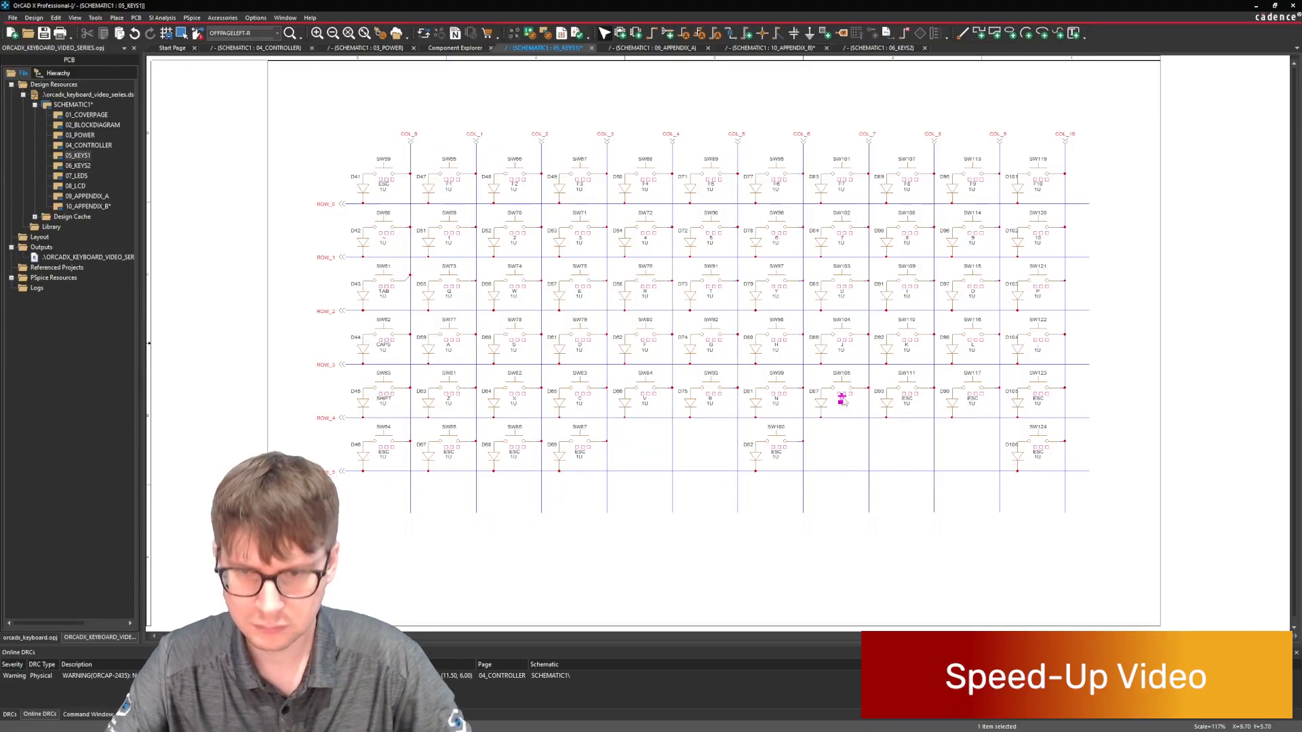
Set the ROW_4 keyboard key labels at COL_8 to COL_10 to comma, period and /.
{"action": "double_click", "coordinate": [908, 398]}
{"action": "type", "text": ","}
{"action": "key", "text": "Return"}
{"action": "double_click", "coordinate": [973, 399]}
{"action": "type", "text": "."}
{"action": "key", "text": "Return"}
{"action": "double_click", "coordinate": [1038, 399]}
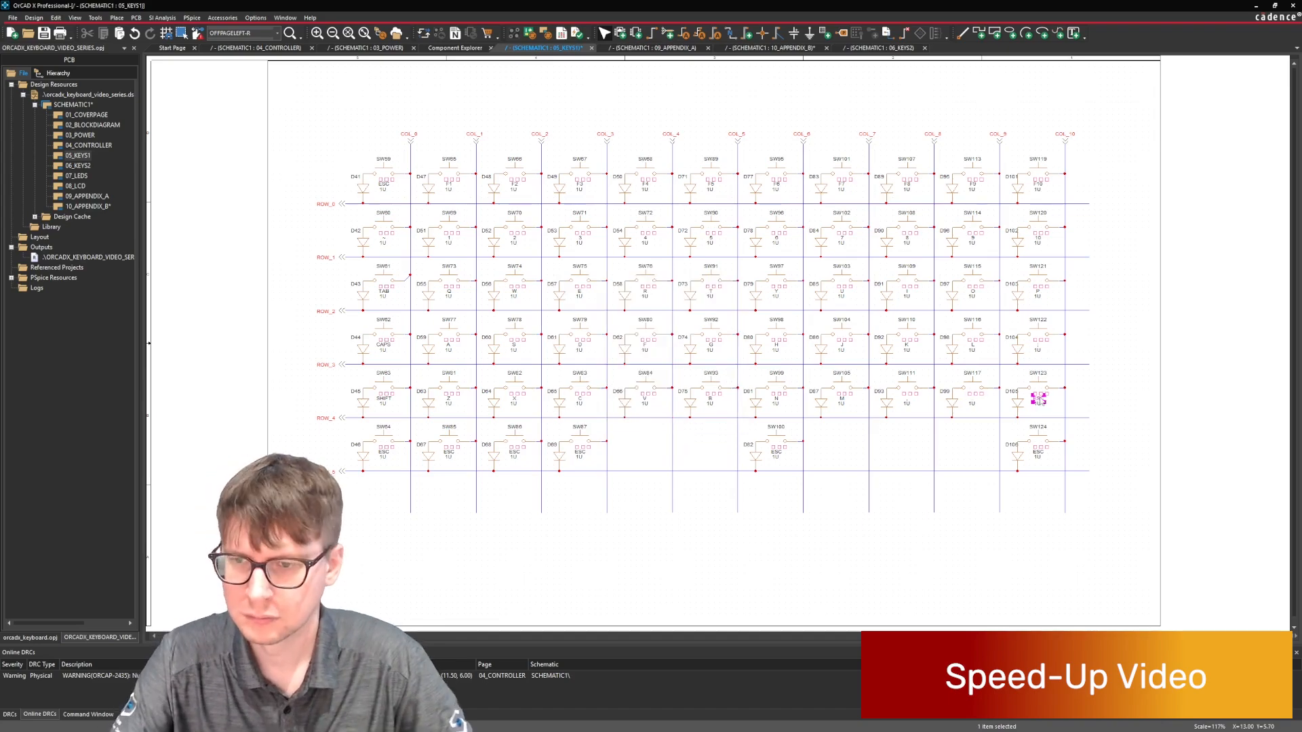
{"action": "type", "text": "/"}
{"action": "key", "text": "Return"}
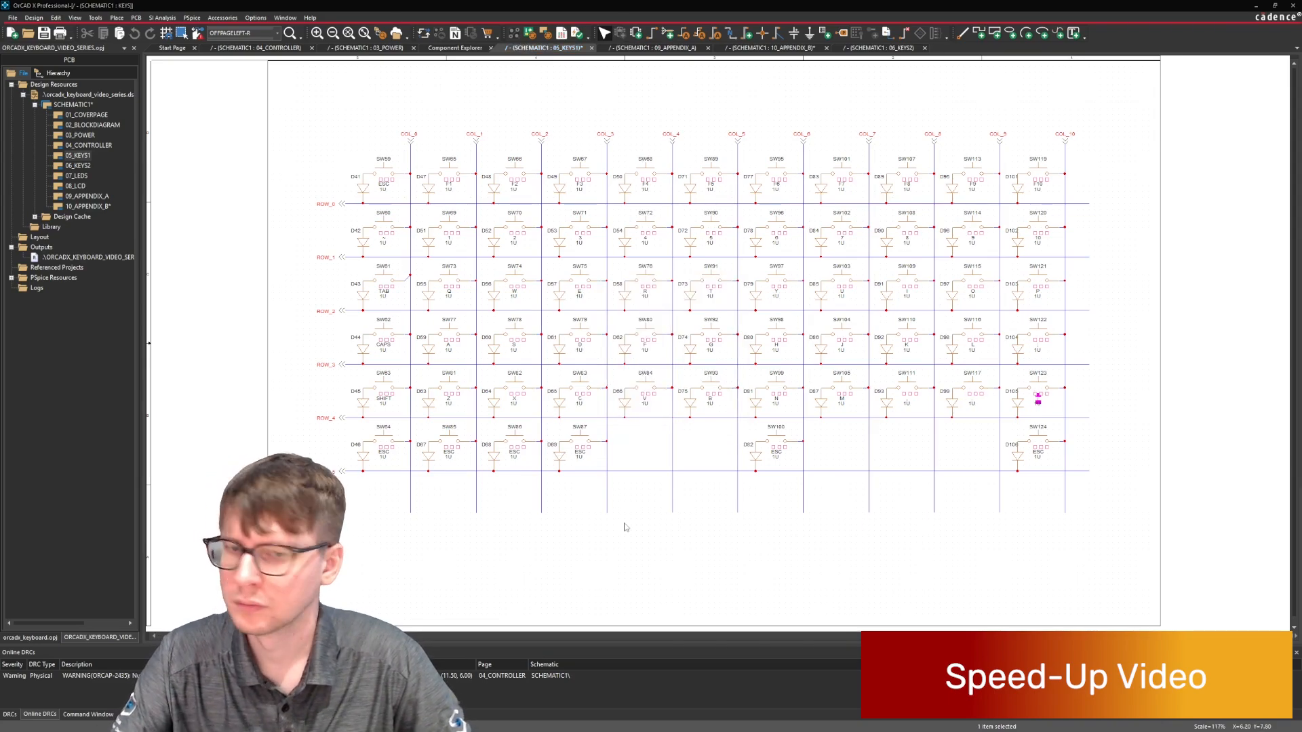
Set the matrix's lowest-row keyboard key labels at COL_0 to COL_2 to CTRL, FN and START.
{"action": "double_click", "coordinate": [386, 454]}
{"action": "type", "text": "CTRL"}
{"action": "key", "text": "Return"}
{"action": "double_click", "coordinate": [449, 452]}
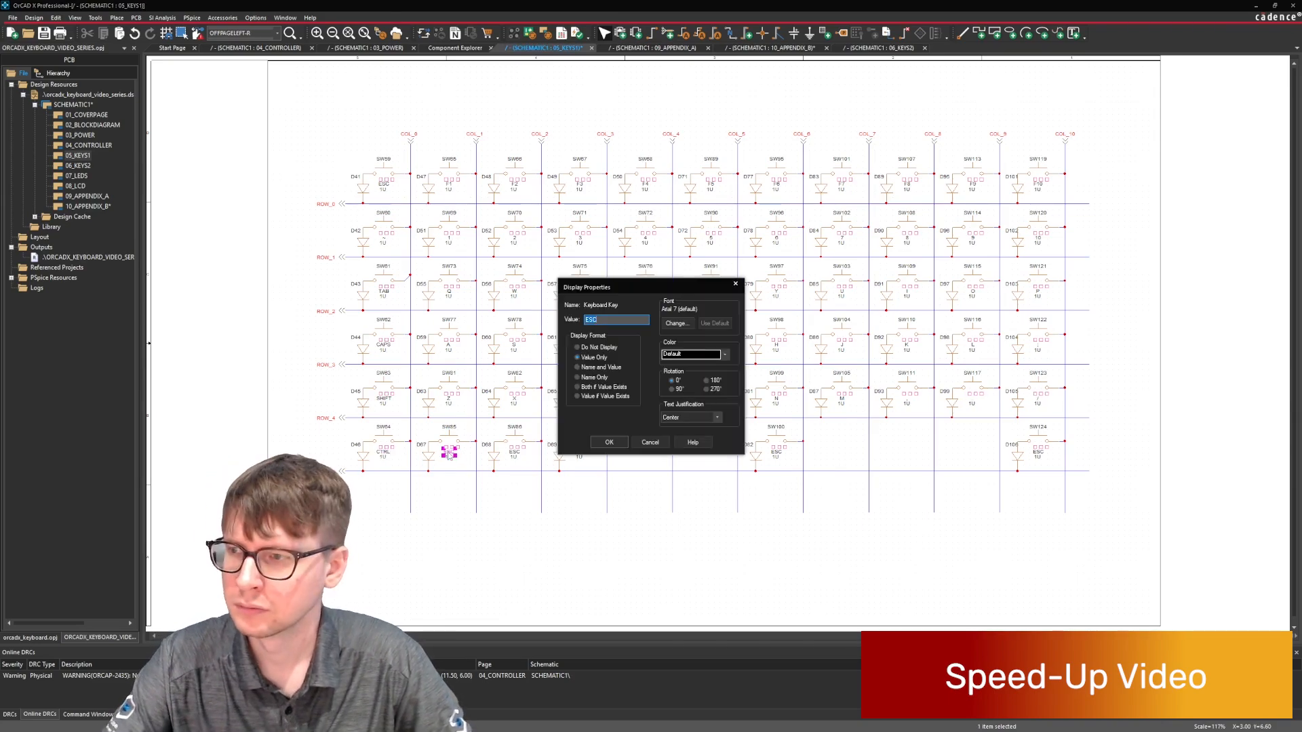
{"action": "type", "text": "FN"}
{"action": "key", "text": "Return"}
{"action": "double_click", "coordinate": [515, 452]}
{"action": "type", "text": "START"}
{"action": "key", "text": "Return"}
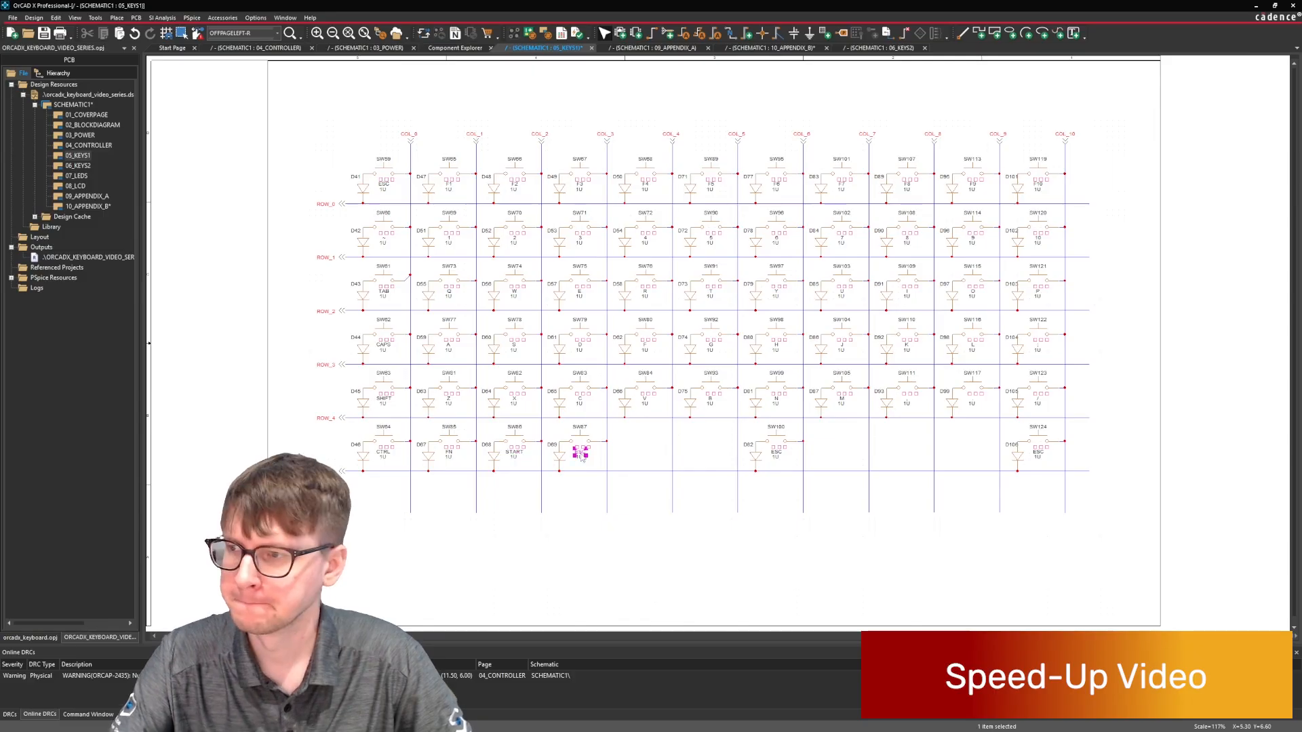
Set the lowest-row keyboard key labels at COL_3, COL_6 and COL_10 to ALT, SPACE and ALT.
{"action": "double_click", "coordinate": [580, 452]}
{"action": "type", "text": "ALT"}
{"action": "key", "text": "Return"}
{"action": "left_click", "coordinate": [776, 453]}
{"action": "double_click", "coordinate": [776, 452]}
{"action": "type", "text": "SPACE"}
{"action": "key", "text": "Return"}
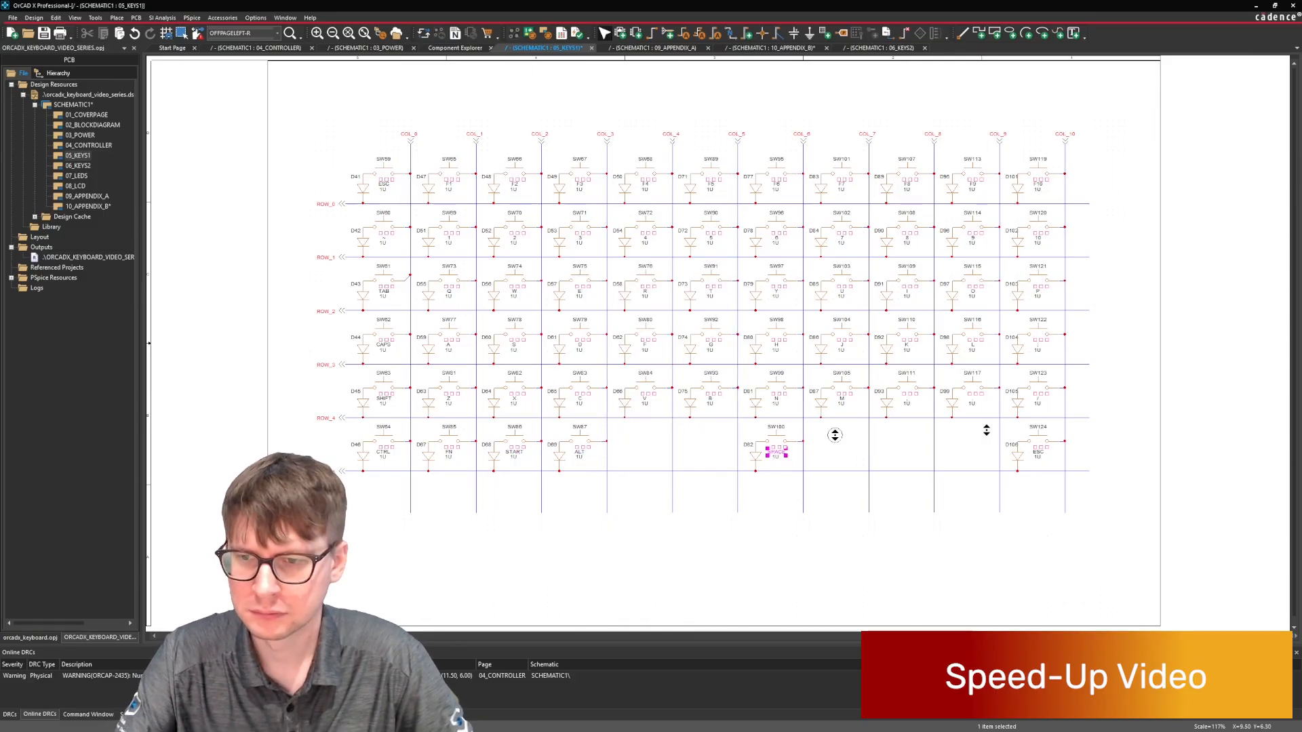
{"action": "double_click", "coordinate": [1040, 453]}
{"action": "type", "text": "ALT"}
{"action": "key", "text": "Return"}
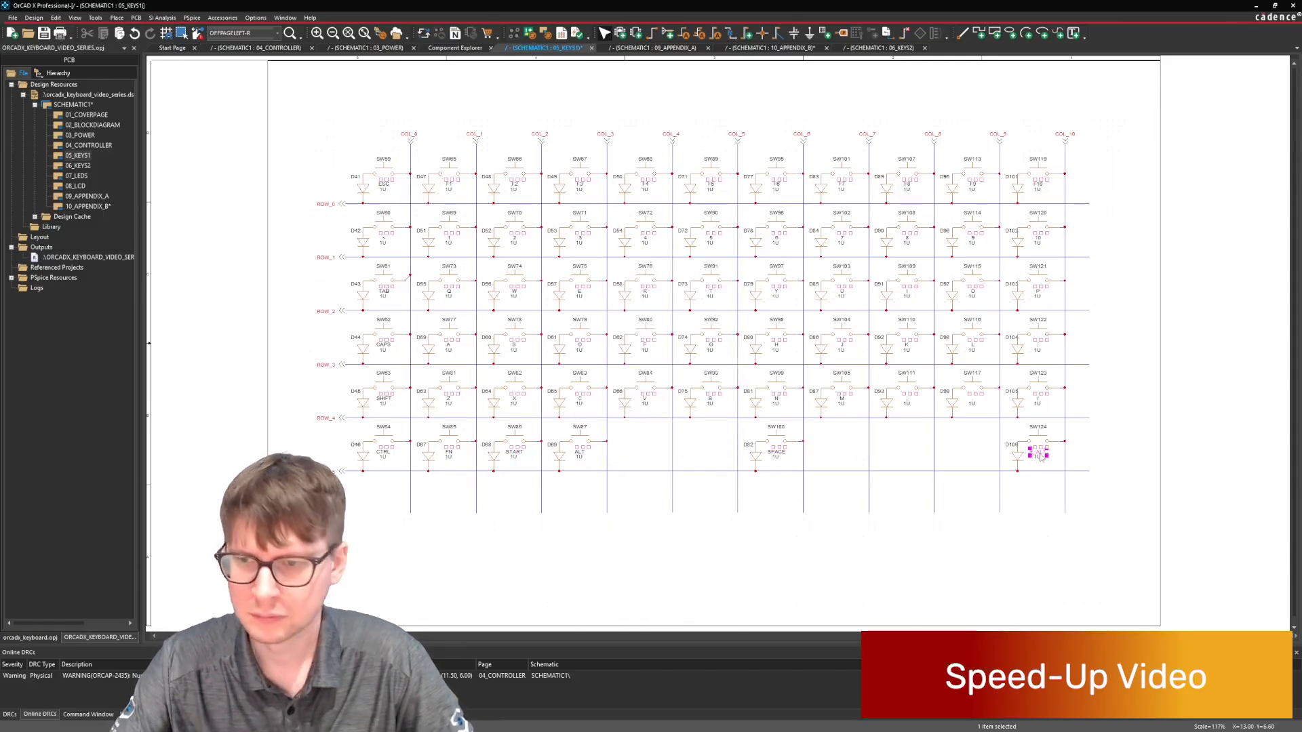
Save the 05_KEYS1 page and open the 06_KEYS2 page.
{"action": "left_click", "coordinate": [1146, 435]}
{"action": "key", "text": "ctrl+s"}
{"action": "double_click", "coordinate": [85, 167]}
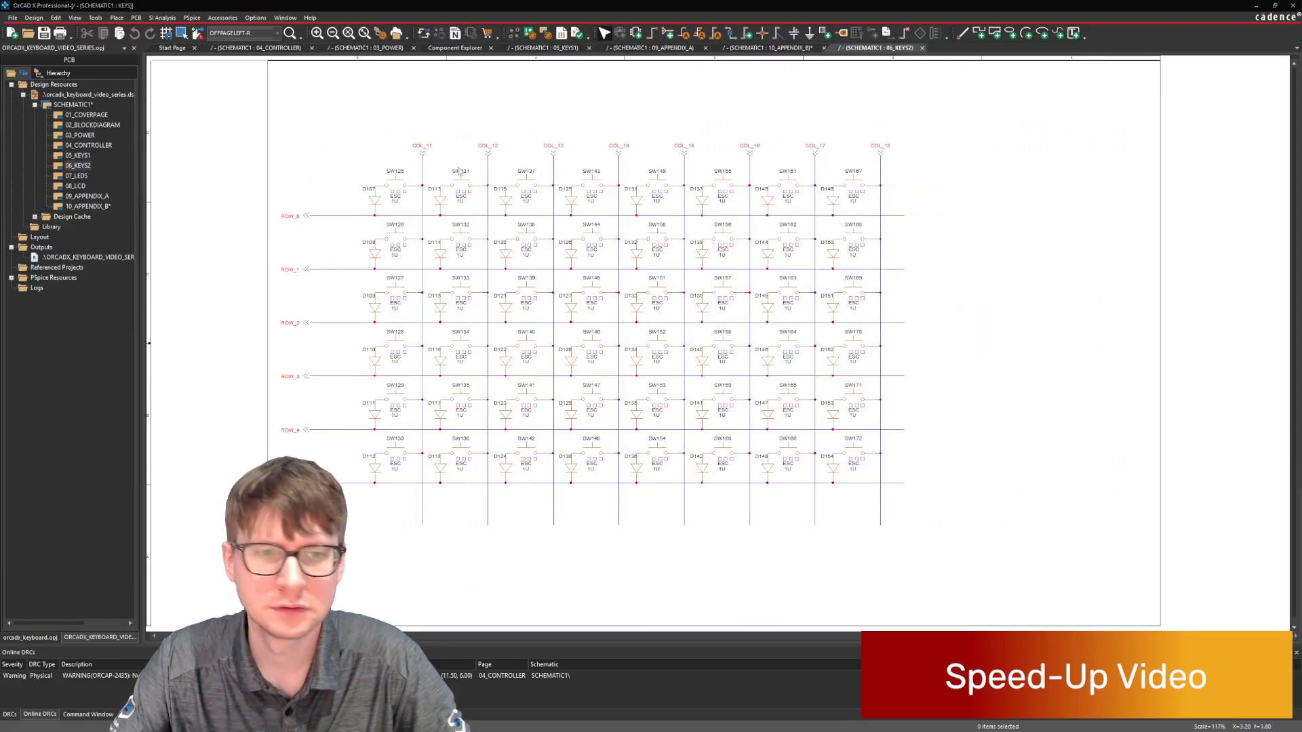
Set the ROW_0 keyboard key labels at COL_11 to COL_13 to F11, F12 and PRINT_SCR.
{"action": "double_click", "coordinate": [395, 196]}
{"action": "type", "text": "F11"}
{"action": "key", "text": "Return"}
{"action": "double_click", "coordinate": [78, 157]}
{"action": "double_click", "coordinate": [79, 167]}
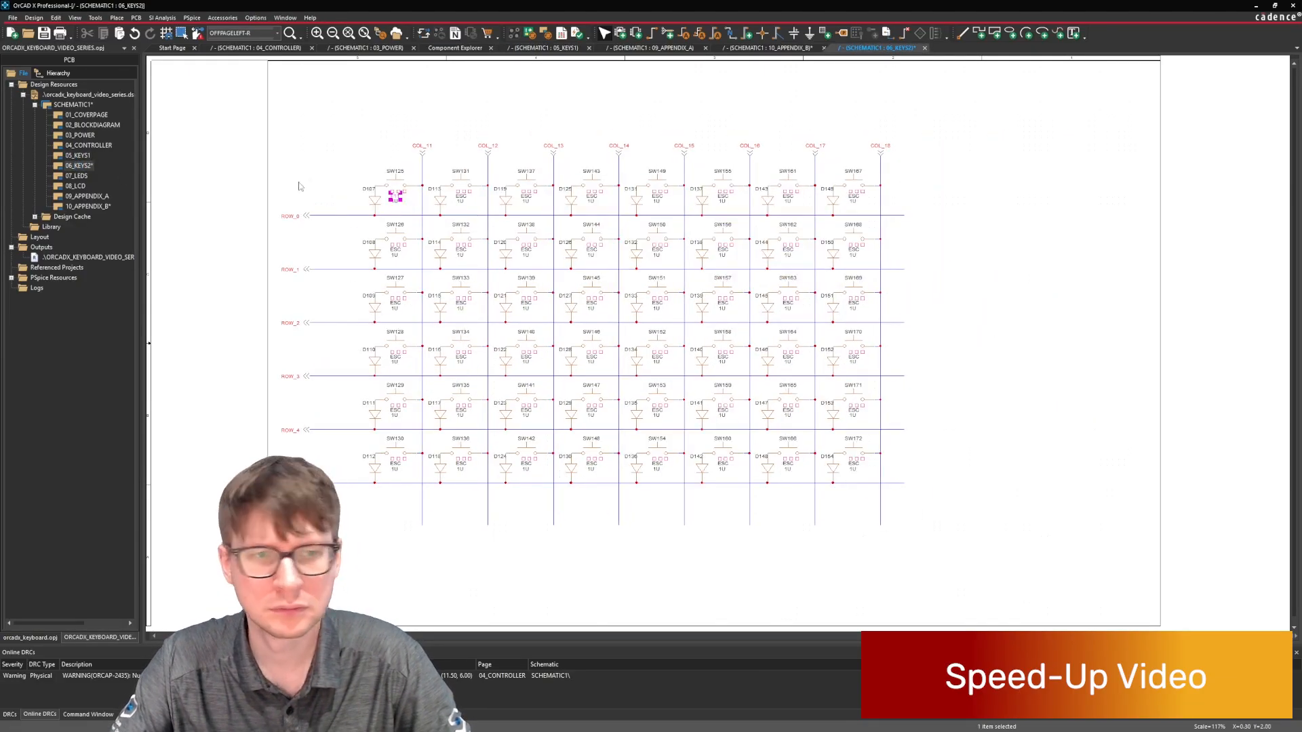
{"action": "double_click", "coordinate": [462, 197]}
{"action": "type", "text": "F12"}
{"action": "key", "text": "Return"}
{"action": "double_click", "coordinate": [526, 196]}
{"action": "type", "text": "F"}
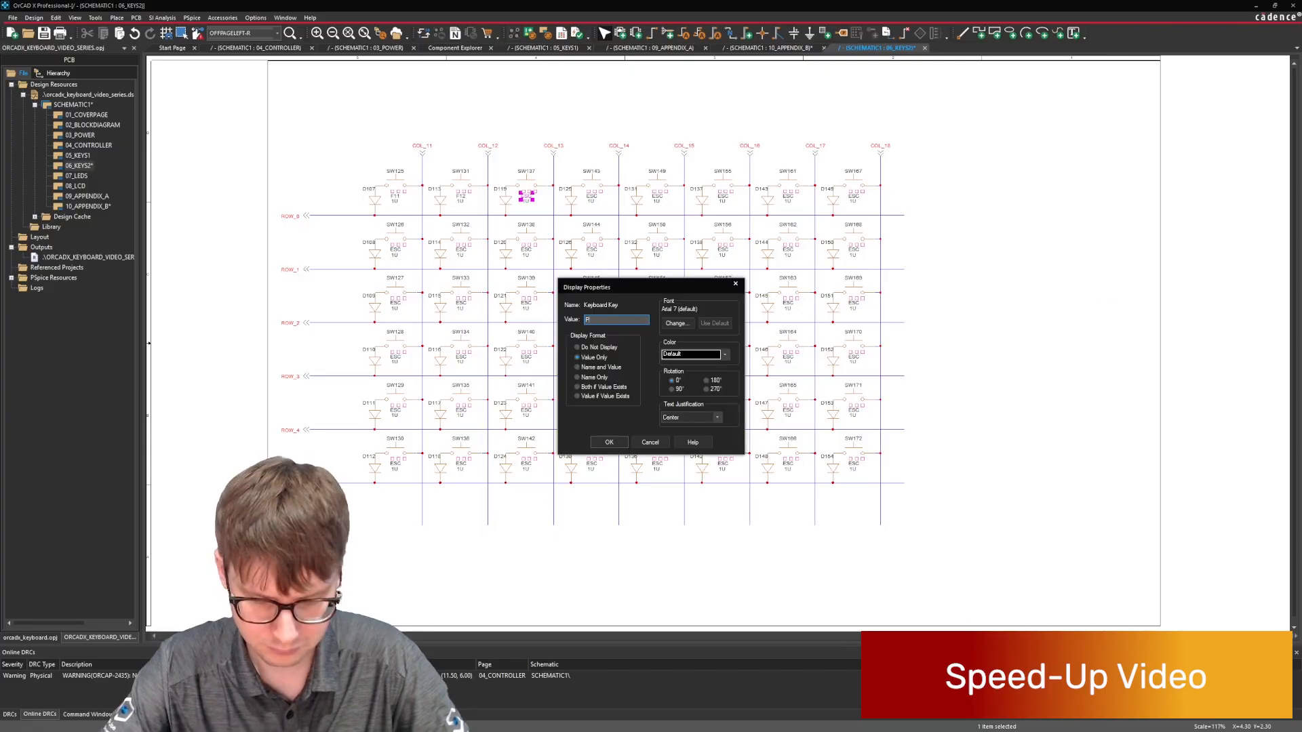
{"action": "type", "text": "RINT_SCR"}
{"action": "key", "text": "Return"}
Set the ROW_1 keyboard key labels at COL_11 and COL_12 to - and the one at COL_13 to BACKSPACE.
{"action": "double_click", "coordinate": [396, 250]}
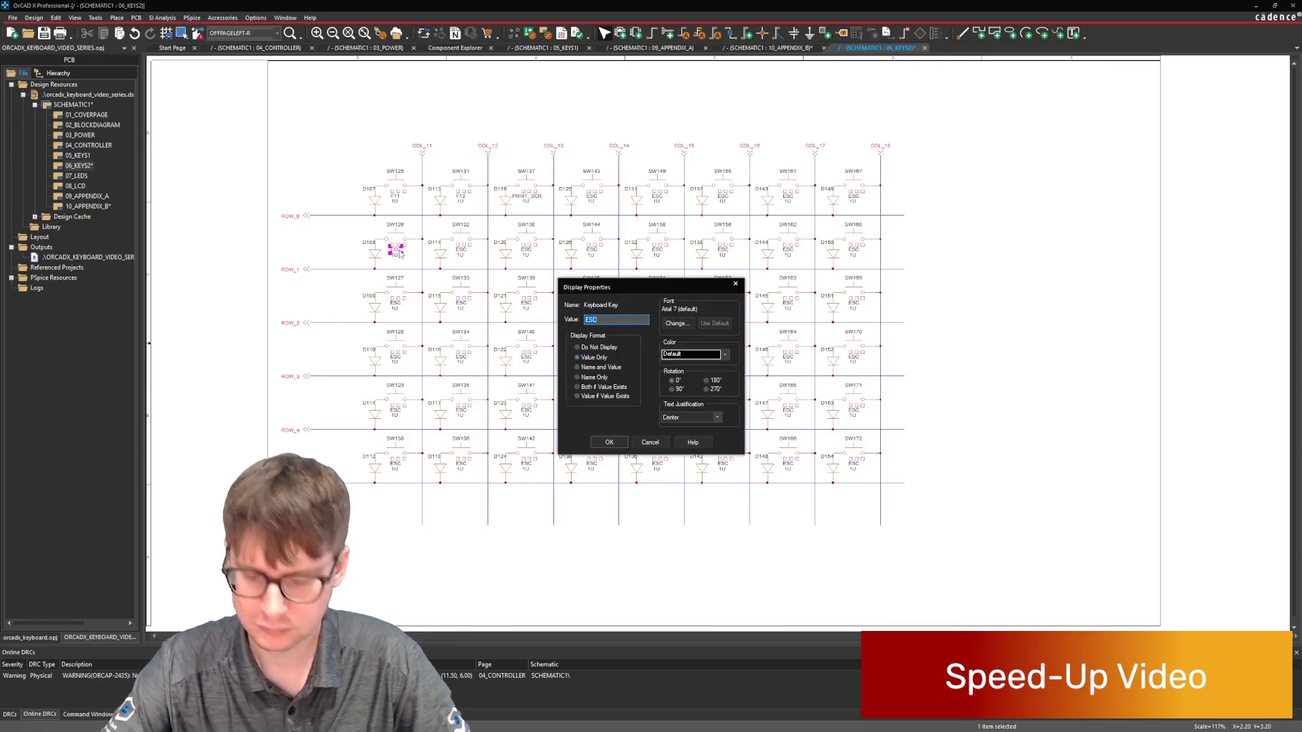
{"action": "type", "text": "-"}
{"action": "key", "text": "Return"}
{"action": "double_click", "coordinate": [461, 250]}
{"action": "type", "text": "-"}
{"action": "key", "text": "Return"}
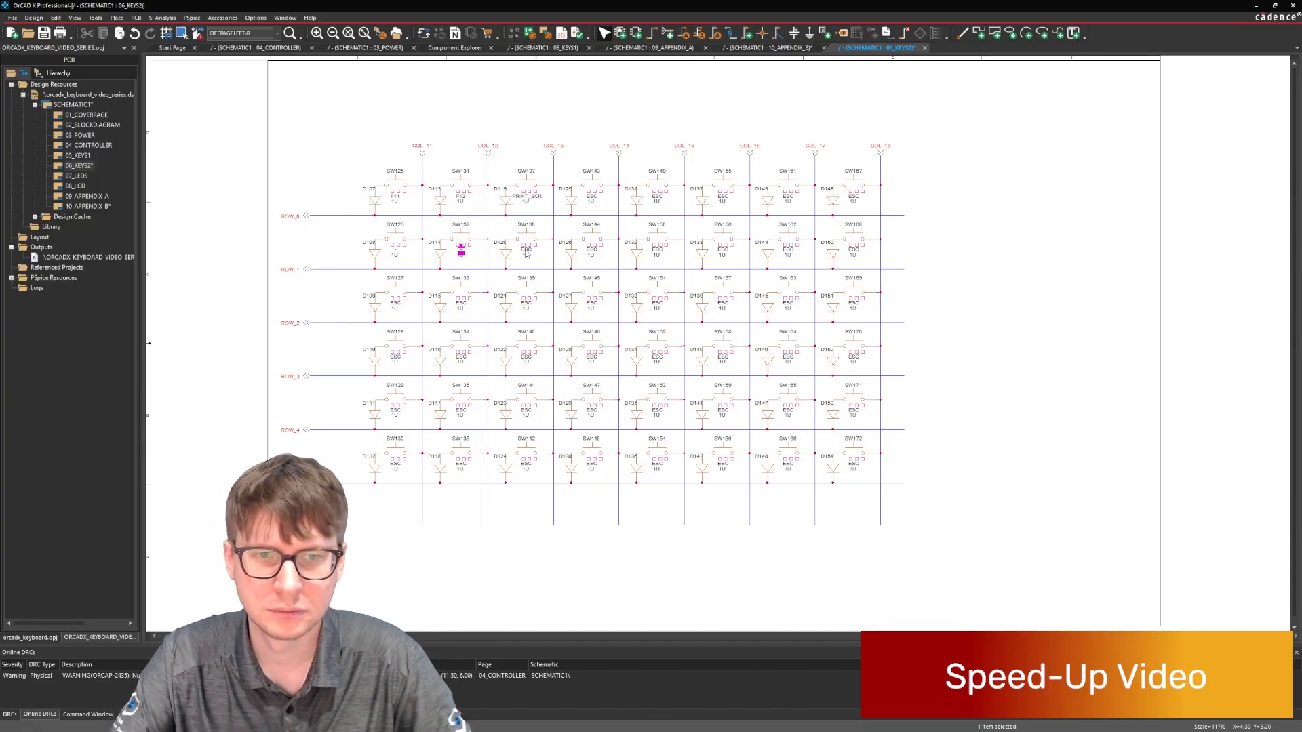
{"action": "double_click", "coordinate": [526, 250]}
{"action": "type", "text": "BACKSPACE"}
{"action": "key", "text": "Return"}
Set the ROW_2 keyboard key labels at COL_11 to COL_13 to [, ] and \.
{"action": "double_click", "coordinate": [395, 304]}
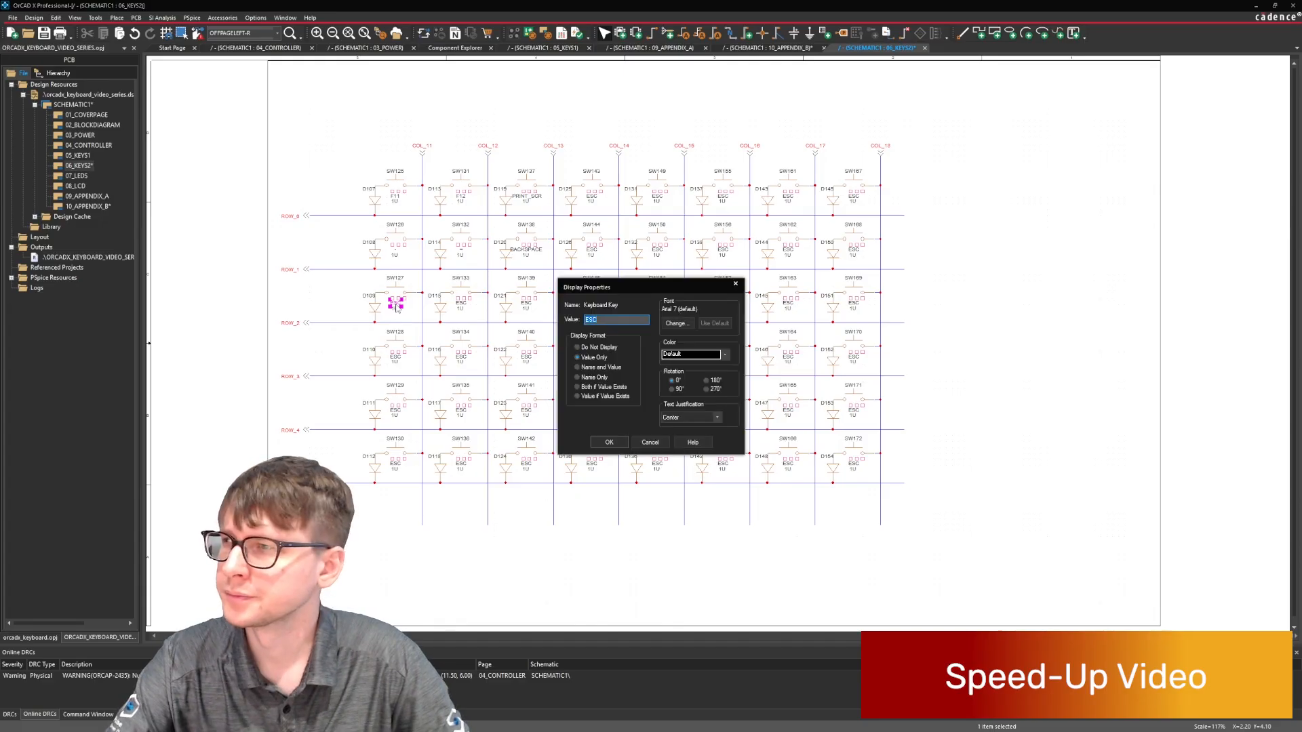
{"action": "type", "text": "["}
{"action": "key", "text": "Return"}
{"action": "double_click", "coordinate": [461, 304]}
{"action": "type", "text": "]"}
{"action": "key", "text": "Return"}
{"action": "double_click", "coordinate": [526, 304]}
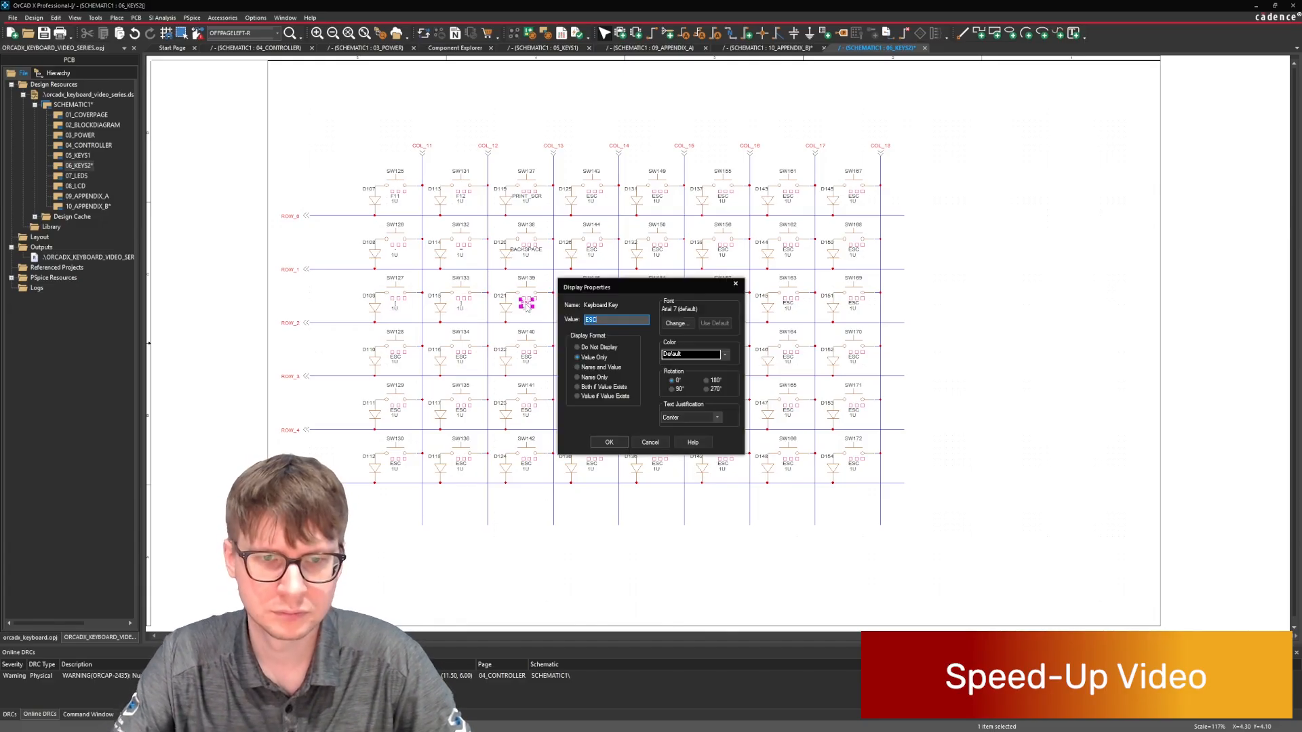
{"action": "type", "text": "\\"}
{"action": "key", "text": "Return"}
Set the ROW_3 keyboard key labels at COL_11 and COL_12 to ' and ENTER.
{"action": "double_click", "coordinate": [397, 358]}
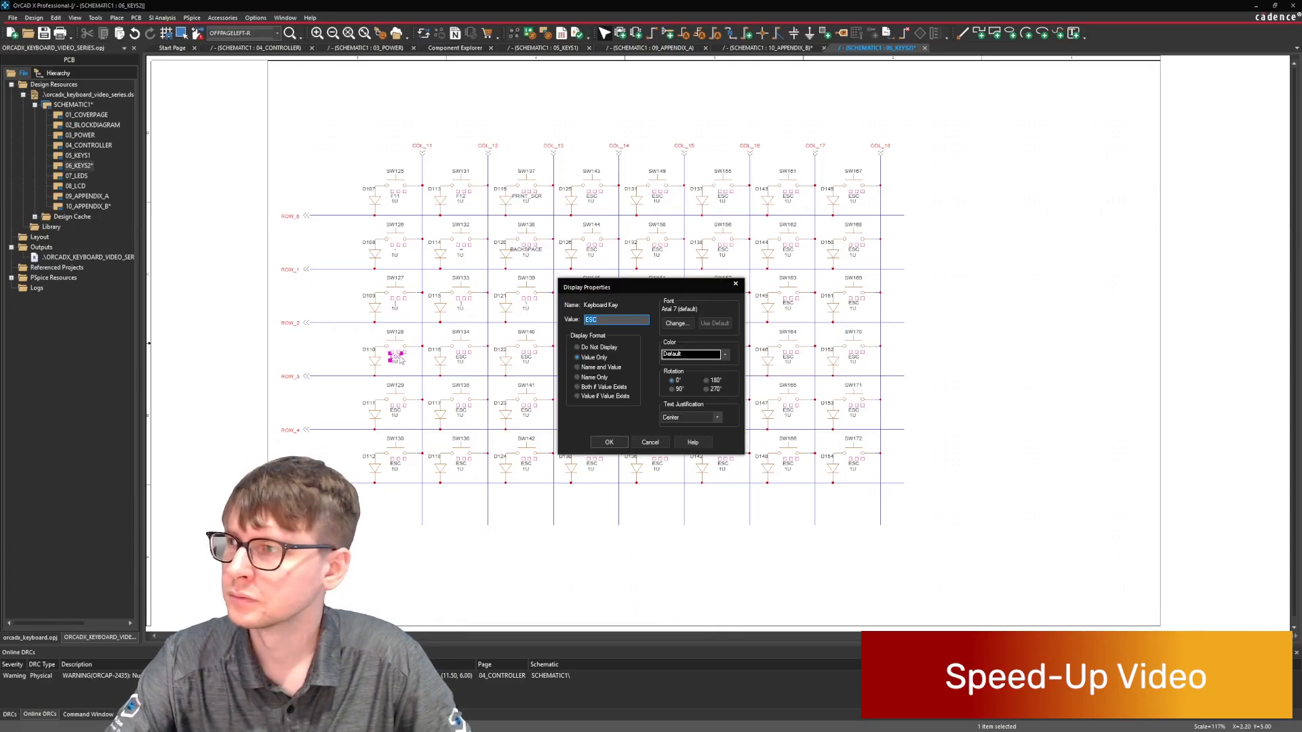
{"action": "type", "text": "'"}
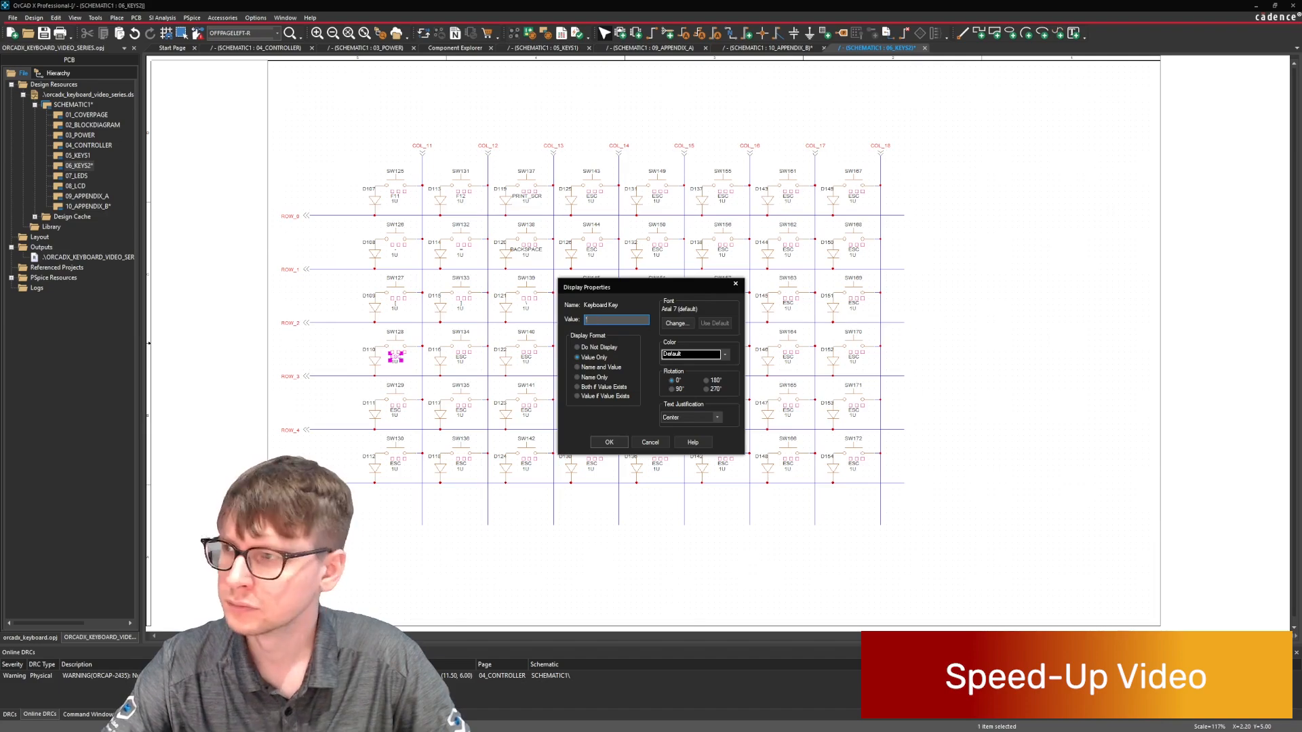
{"action": "key", "text": "Return"}
{"action": "double_click", "coordinate": [461, 357]}
{"action": "type", "text": "ENTER"}
{"action": "key", "text": "Return"}
Set the ROW_4 keyboard key labels at COL_11 and COL_12 to R_SHIFT and UP.
{"action": "double_click", "coordinate": [395, 411]}
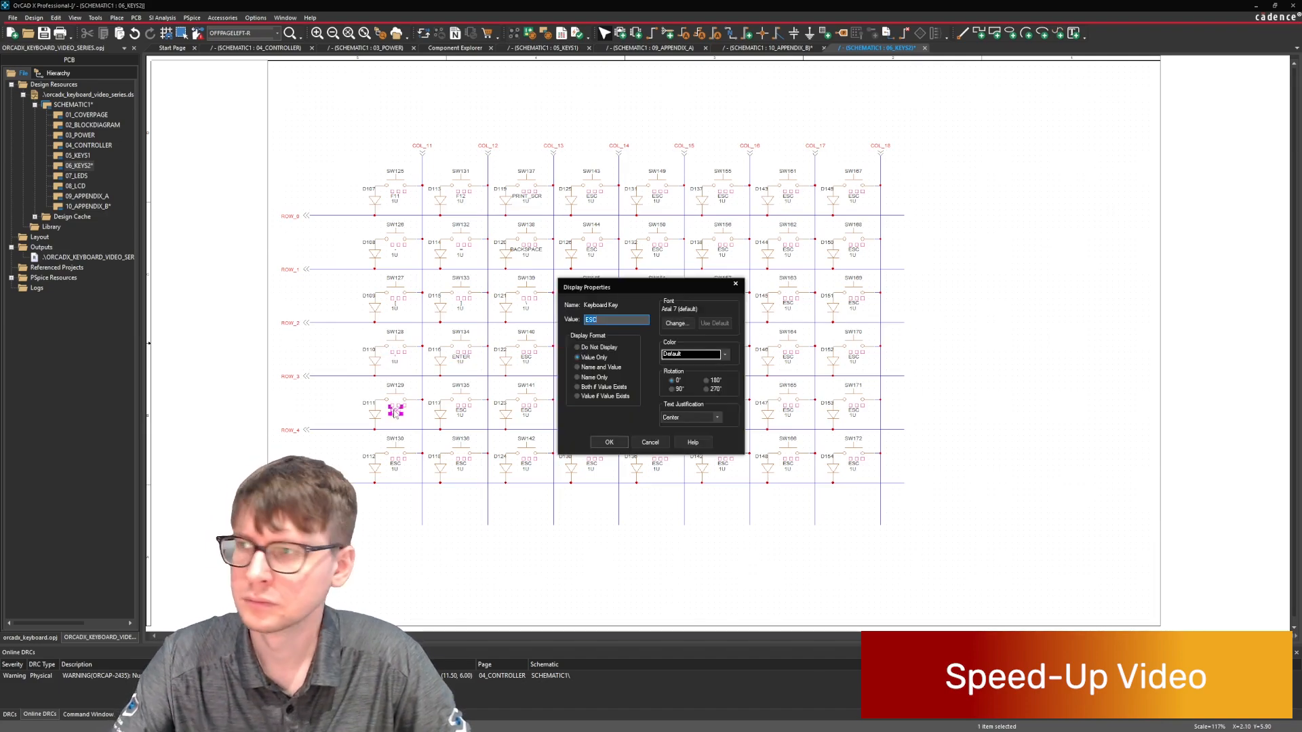
{"action": "type", "text": "R_SHIFT"}
{"action": "key", "text": "Return"}
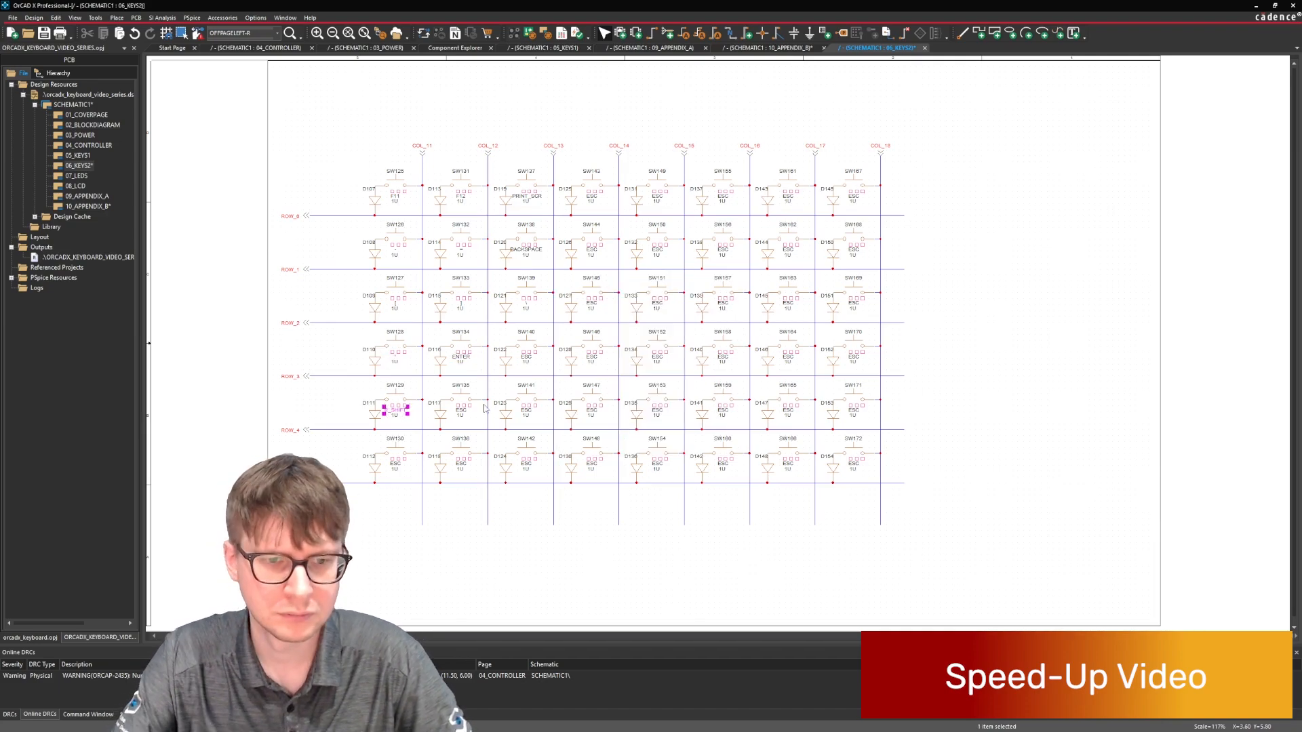
{"action": "double_click", "coordinate": [462, 413]}
{"action": "key", "text": "BackSpace"}
{"action": "type", "text": "UP"}
{"action": "key", "text": "Return"}
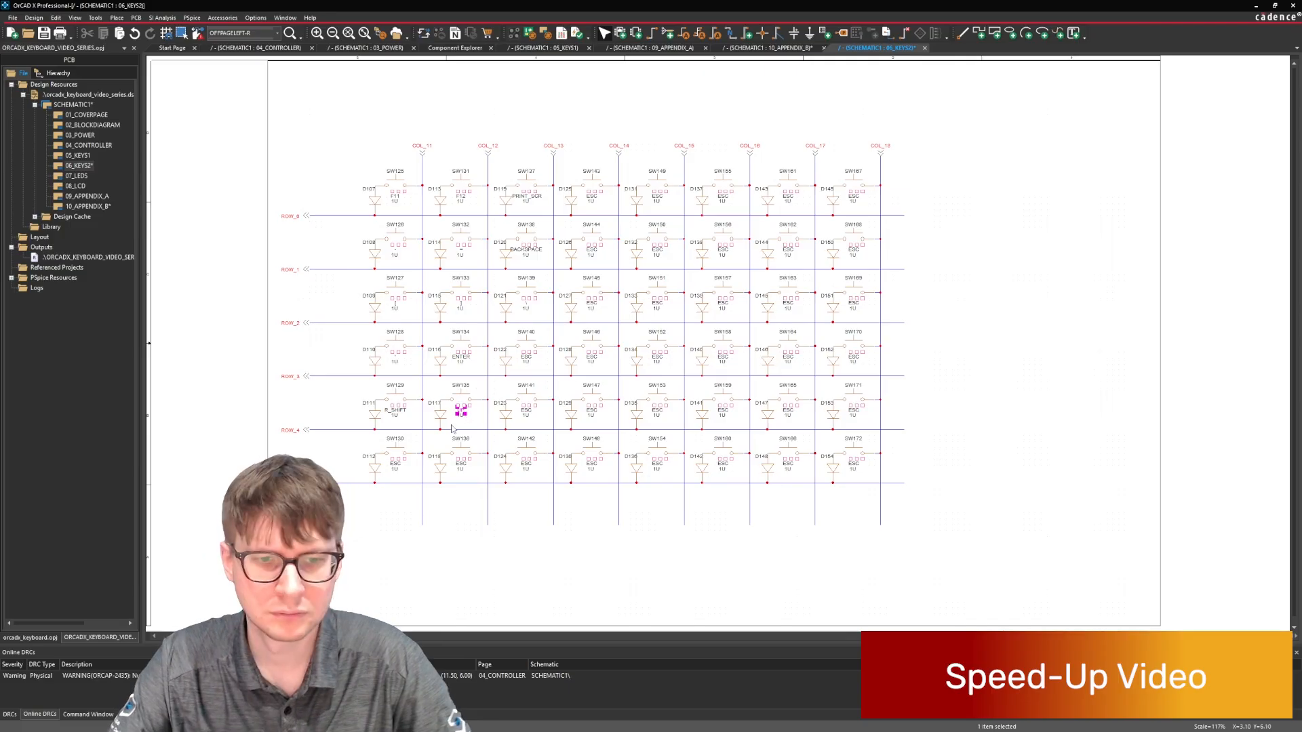
Set the lowest-row keyboard key labels at COL_11 and COL_12 to LEFT and DOWN.
{"action": "double_click", "coordinate": [395, 463]}
{"action": "type", "text": "LEFT"}
{"action": "key", "text": "Return"}
{"action": "double_click", "coordinate": [461, 464]}
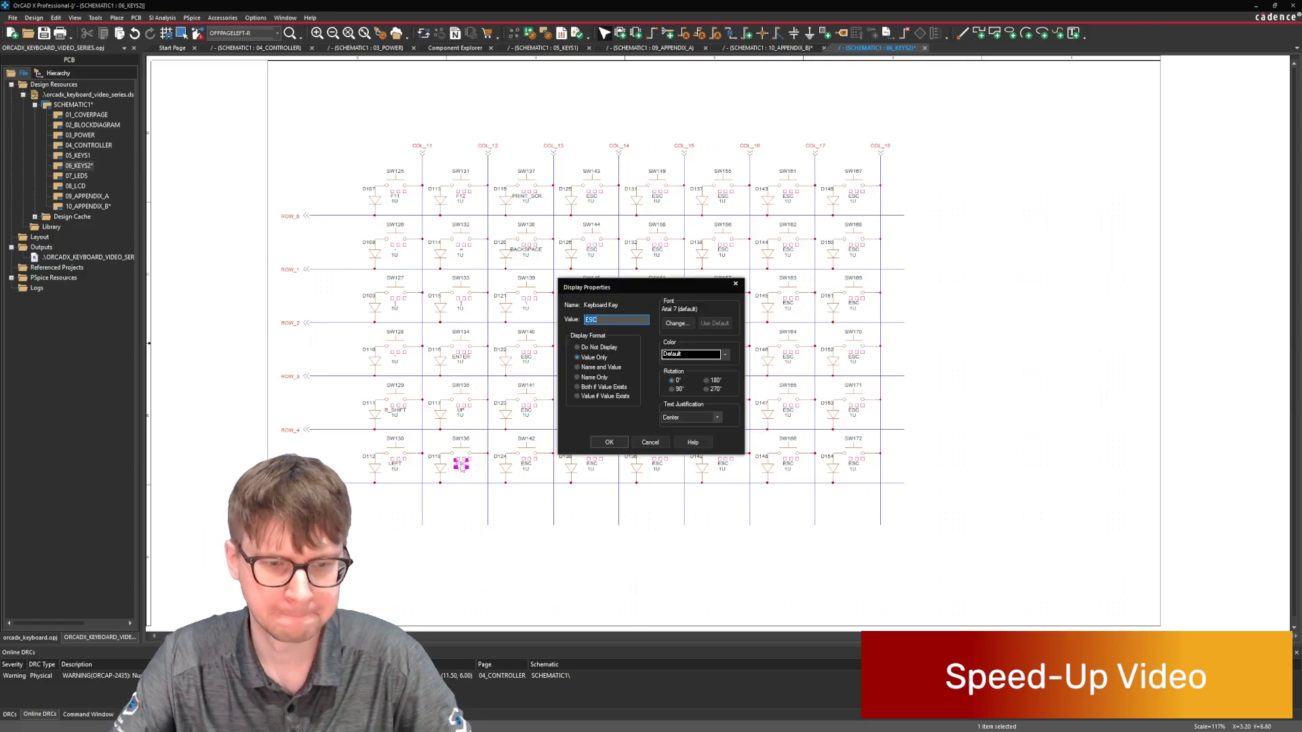
{"action": "type", "text": "DOWN"}
{"action": "key", "text": "Return"}
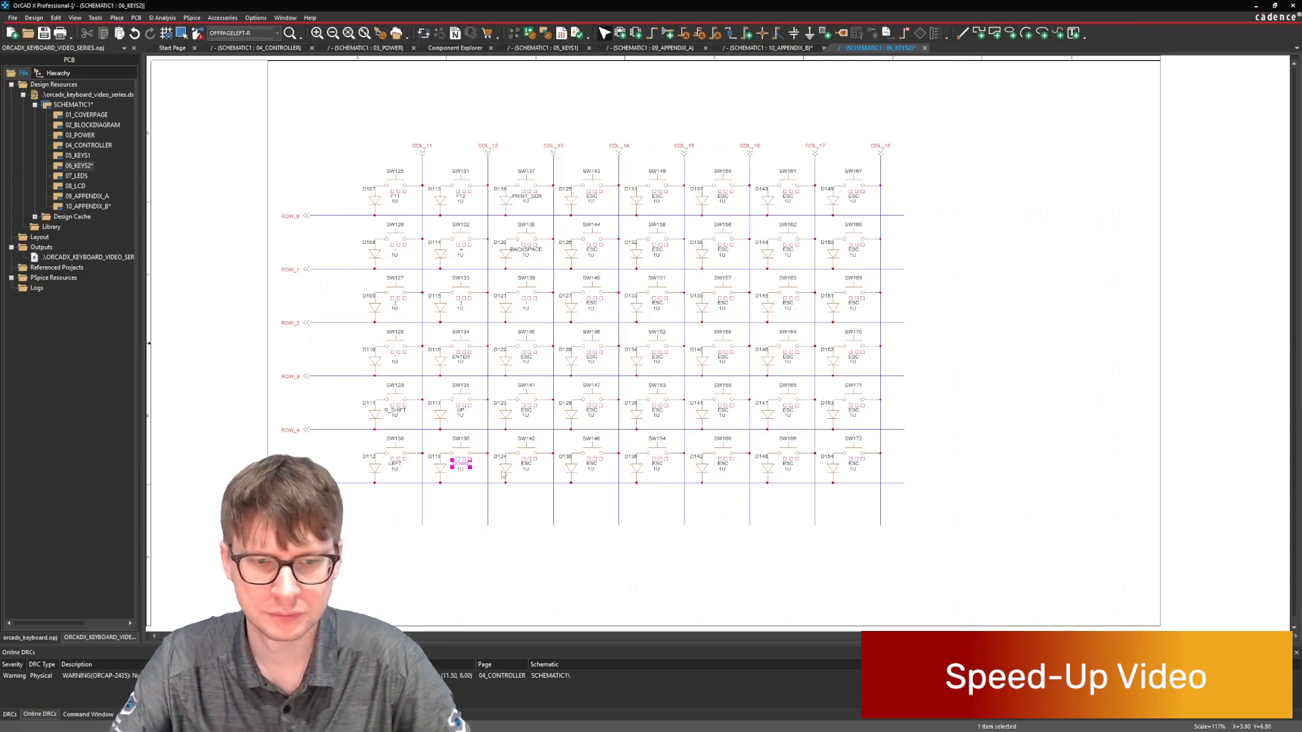
Delete the COL_13 switches, diodes and leftover wire stubs in ROW_3, ROW_4 and the lowest row.
{"action": "left_click_drag", "start_coordinate": [494, 478], "coordinate": [548, 331]}
{"action": "key", "text": "Delete"}
{"action": "key", "text": "Delete"}
{"action": "key", "text": "Delete"}
{"action": "left_click", "coordinate": [548, 401]}
{"action": "key", "text": "Delete"}
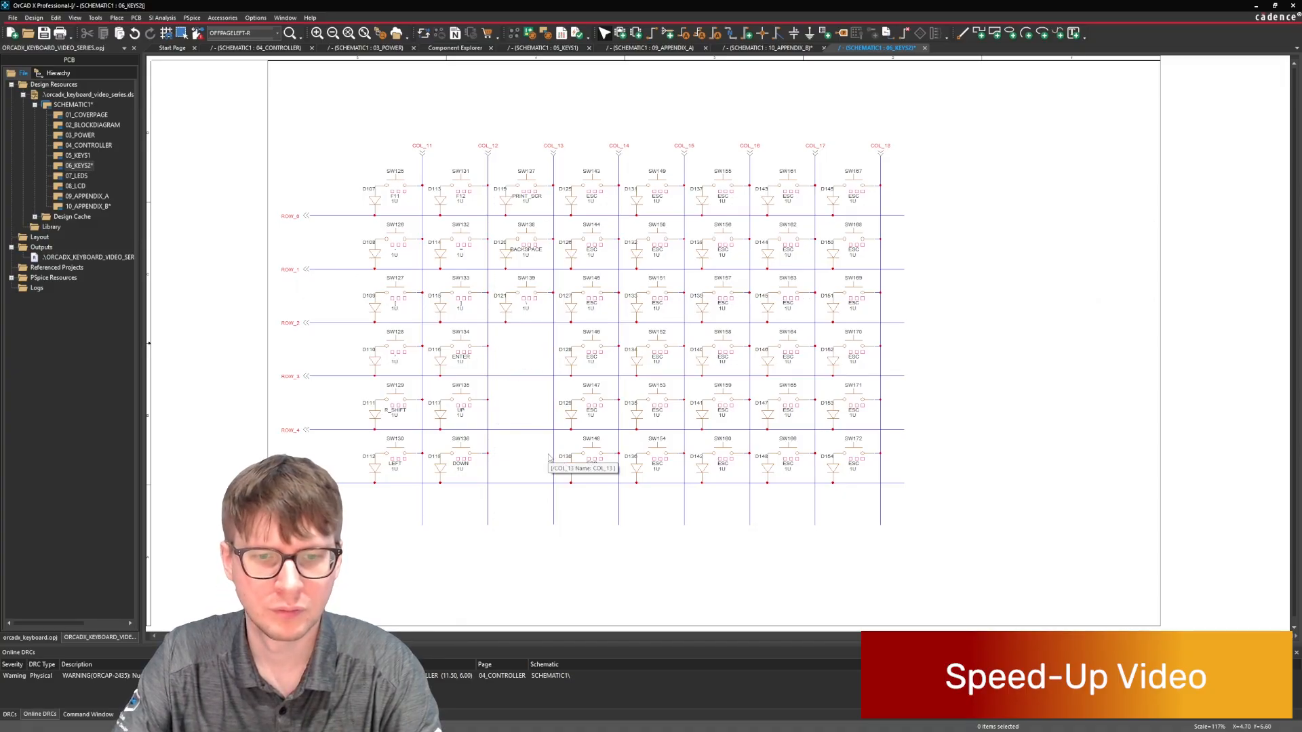
{"action": "left_click", "coordinate": [550, 455]}
{"action": "key", "text": "Delete"}
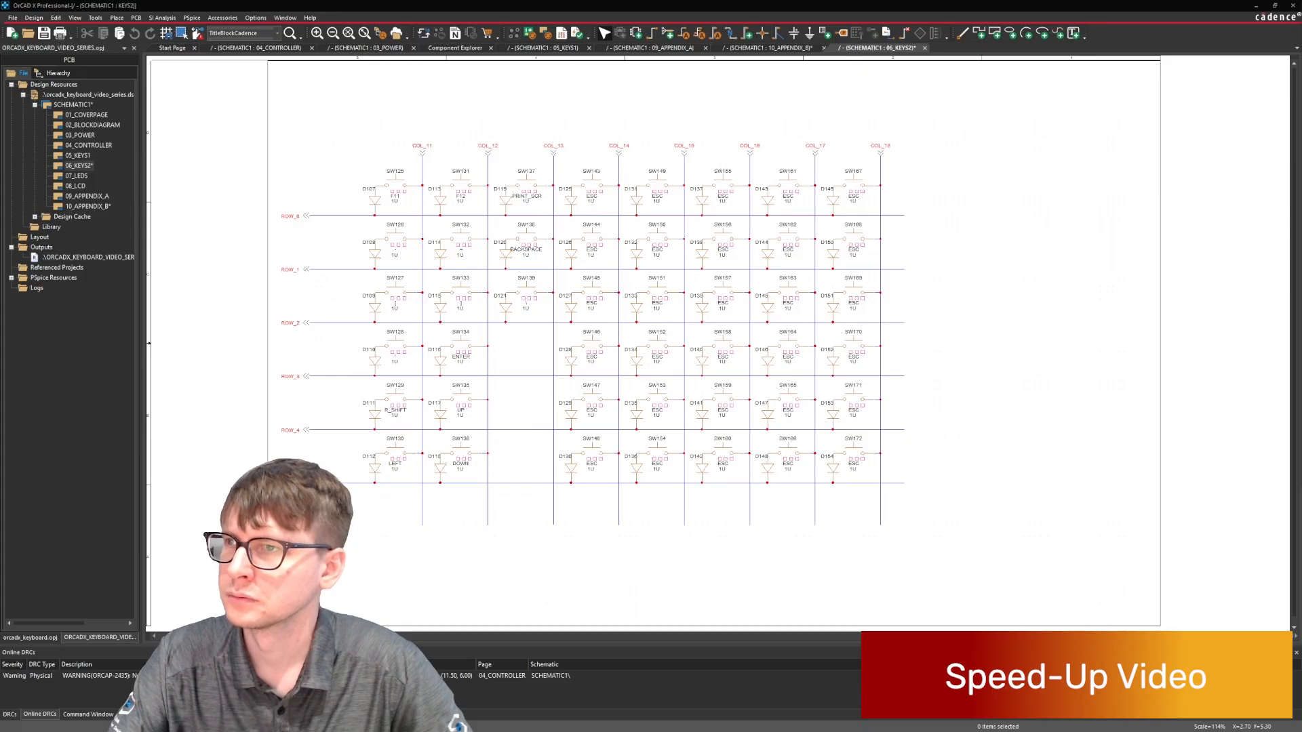
Set the COL_14 keyboard key labels in ROW_0 to ROW_2 to DEL, PG_UP and PG_DOWN.
{"action": "double_click", "coordinate": [591, 198]}
{"action": "key", "text": "Escape"}
{"action": "double_click", "coordinate": [592, 249]}
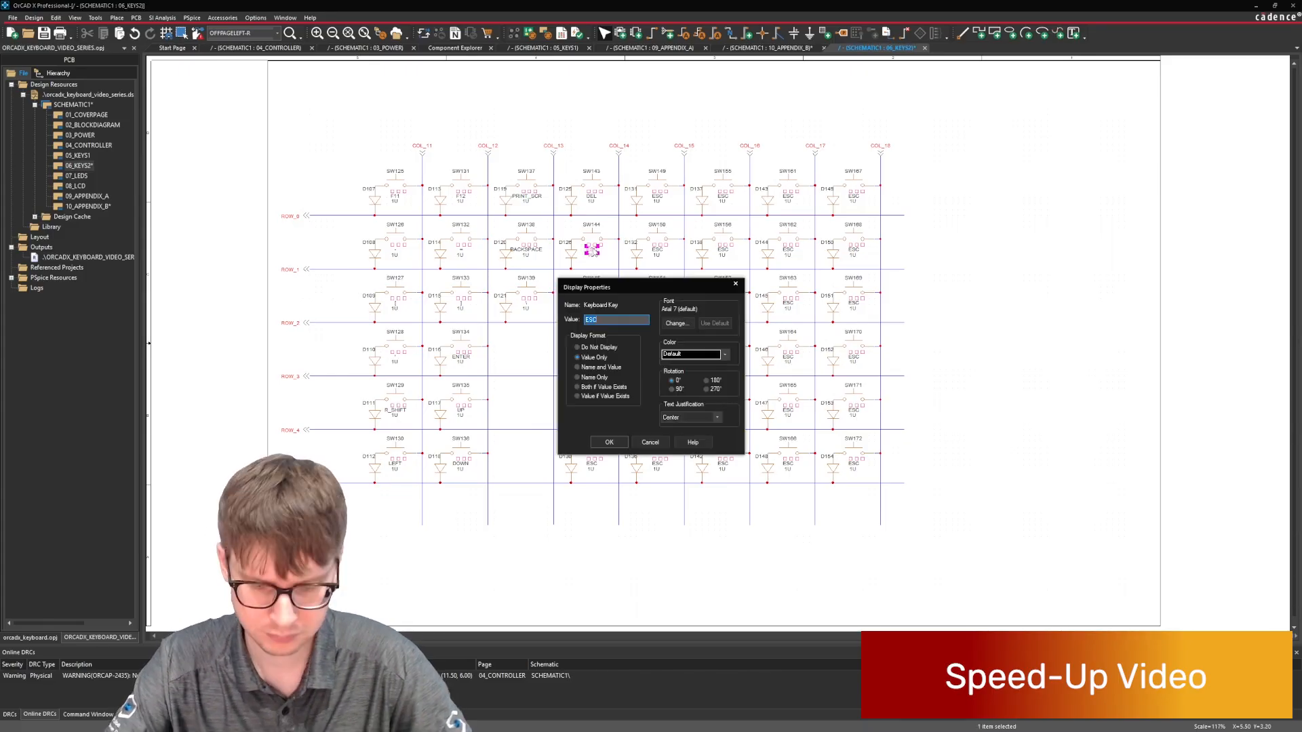
{"action": "type", "text": "PG_UP"}
{"action": "key", "text": "Return"}
{"action": "double_click", "coordinate": [592, 303]}
{"action": "type", "text": "PG_DN"}
{"action": "key", "text": "Return"}
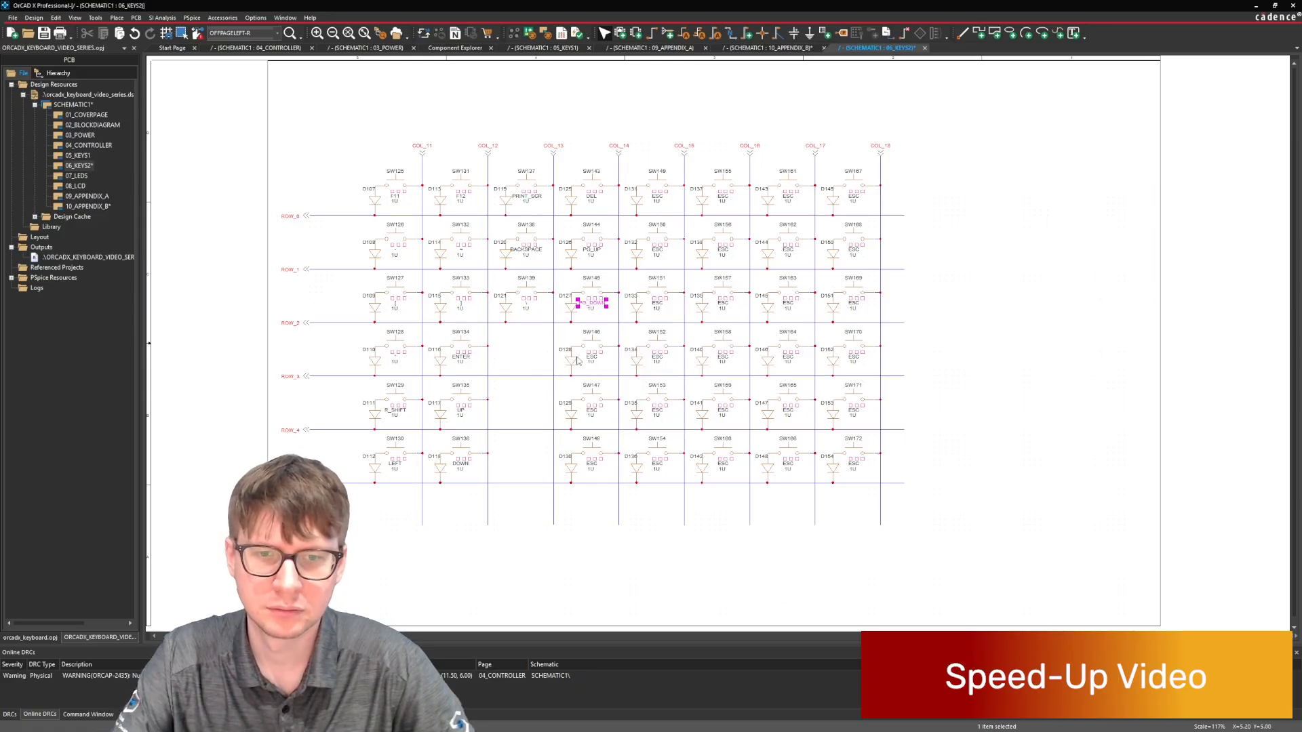
Set the COL_14 keyboard key labels in ROW_3, ROW_4 and the lowest row to HOME, END and RIGHT.
{"action": "double_click", "coordinate": [595, 361]}
{"action": "key", "text": "Return"}
{"action": "double_click", "coordinate": [589, 411]}
{"action": "type", "text": "END"}
{"action": "key", "text": "Return"}
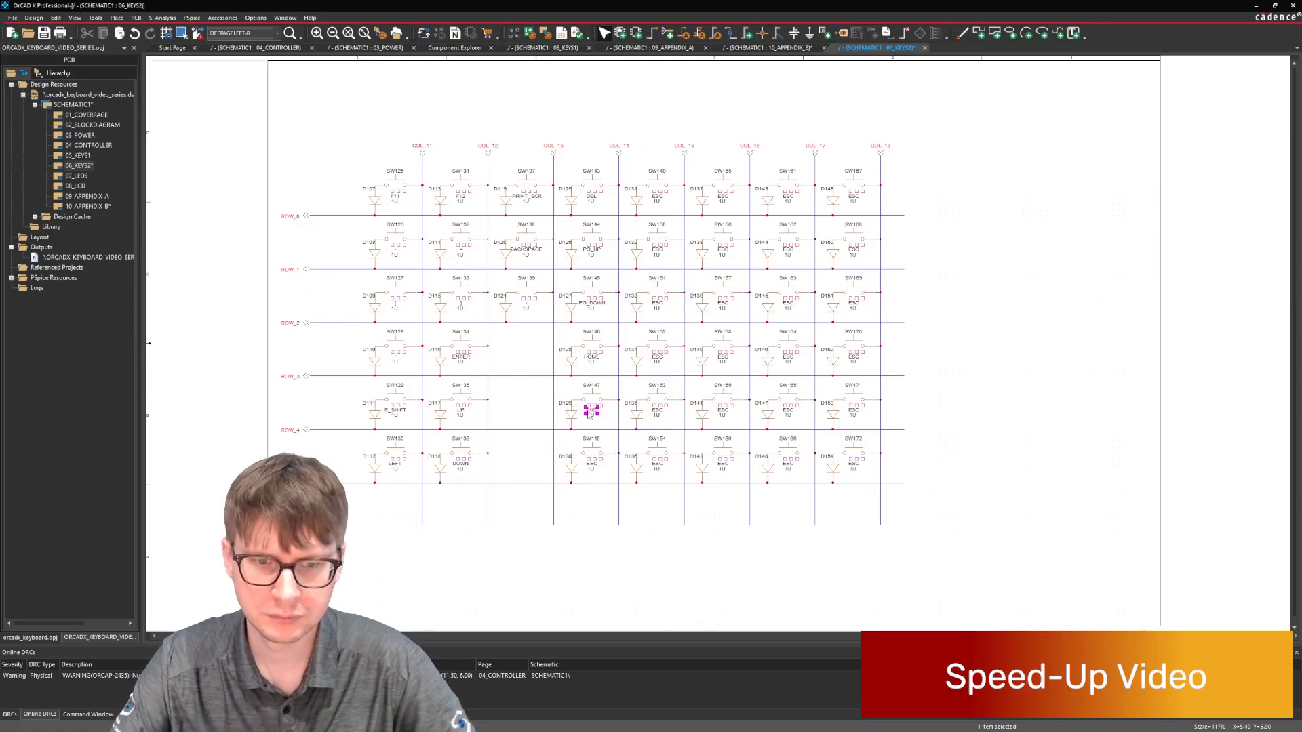
{"action": "double_click", "coordinate": [592, 465]}
{"action": "type", "text": "RIGHT"}
{"action": "key", "text": "Return"}
Set the COL_15 keyboard key labels in ROW_0 and ROW_1 to NUMLCK and NUM_7.
{"action": "double_click", "coordinate": [657, 196]}
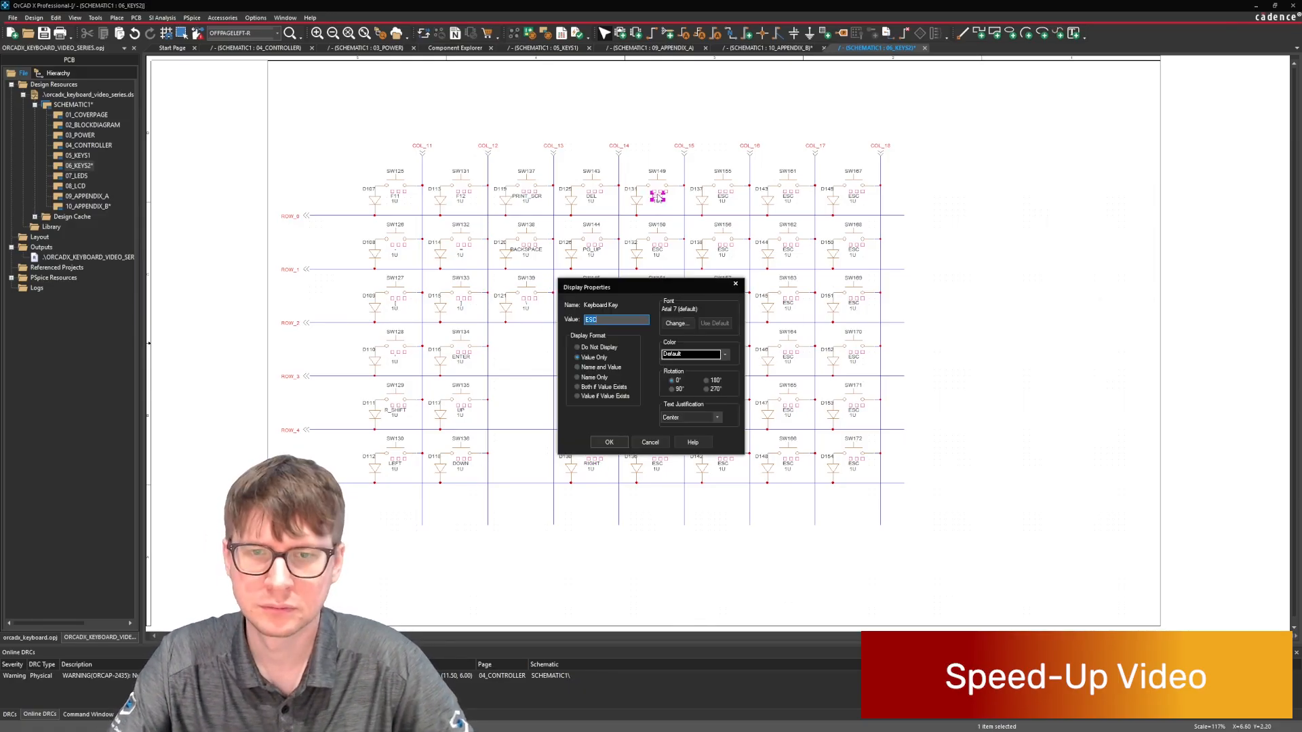
{"action": "type", "text": "NUM_LCK"}
{"action": "key", "text": "Return"}
{"action": "double_click", "coordinate": [657, 250]}
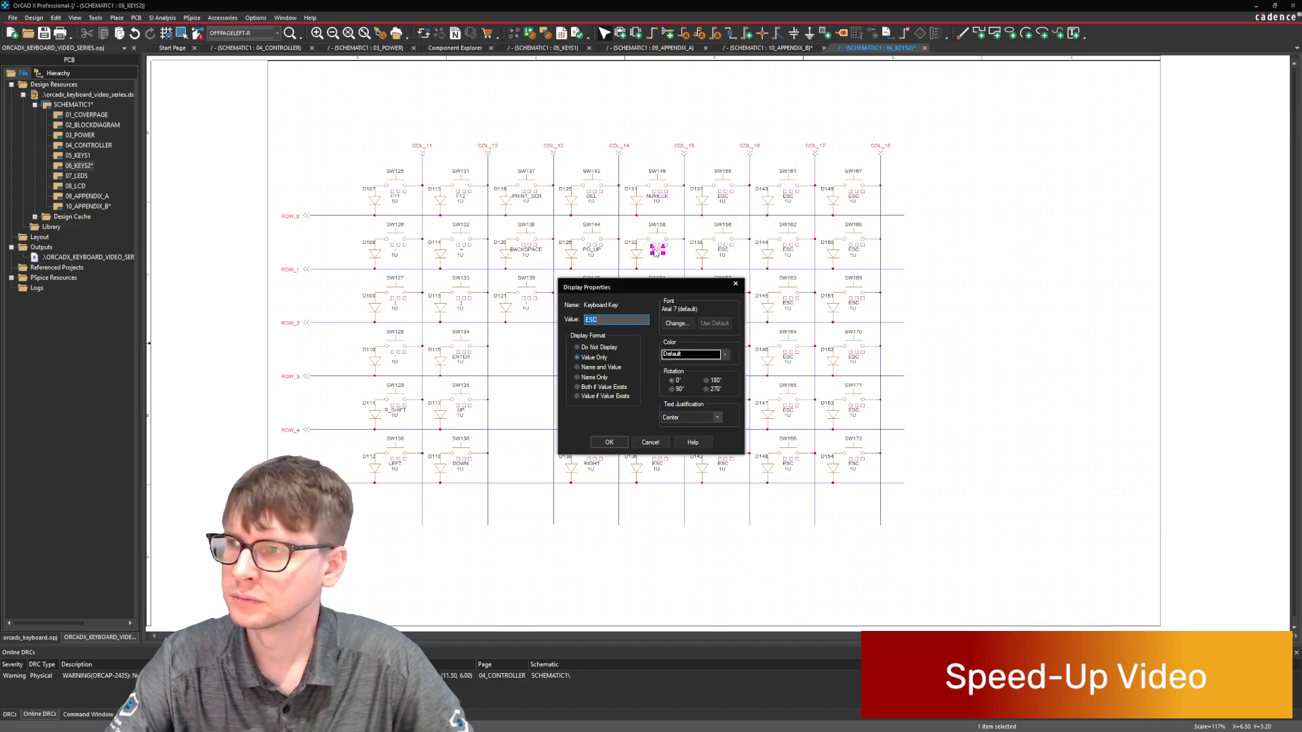
{"action": "type", "text": "NUM_7"}
{"action": "key", "text": "Return"}
Set the COL_15 keyboard key labels in ROW_2 and ROW_3 to NUM_4 and NUM_1.
{"action": "double_click", "coordinate": [658, 305]}
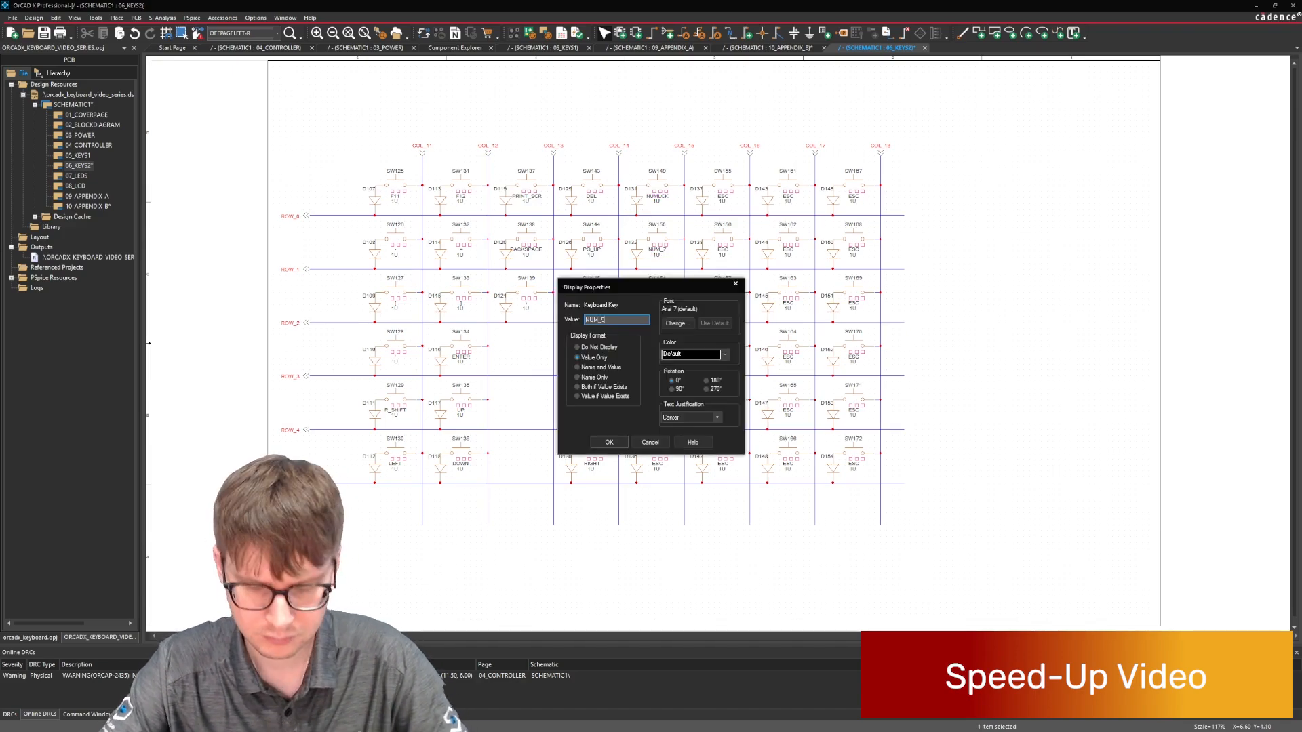
{"action": "key", "text": "Return"}
{"action": "double_click", "coordinate": [660, 356]}
{"action": "type", "text": "NUM_1"}
{"action": "key", "text": "Return"}
{"action": "double_click", "coordinate": [657, 411]}
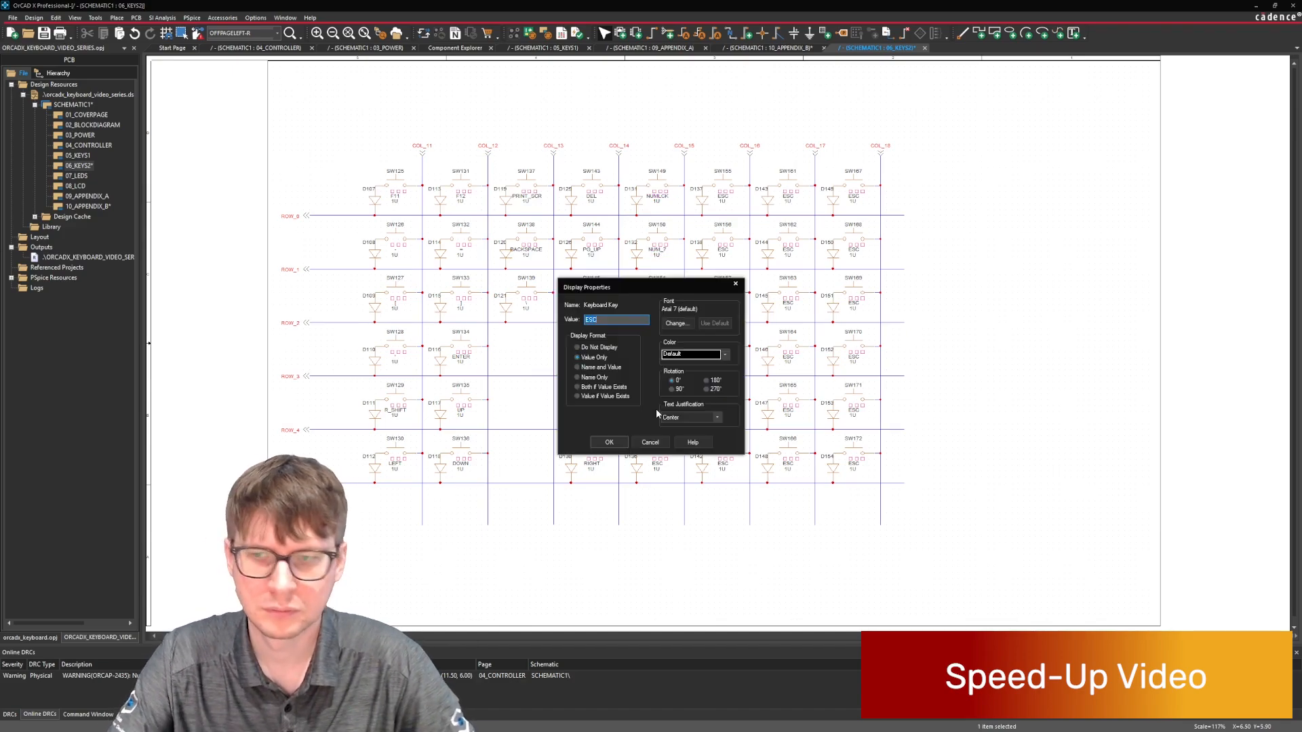
{"action": "key", "text": "BackSpace"}
{"action": "key", "text": "Escape"}
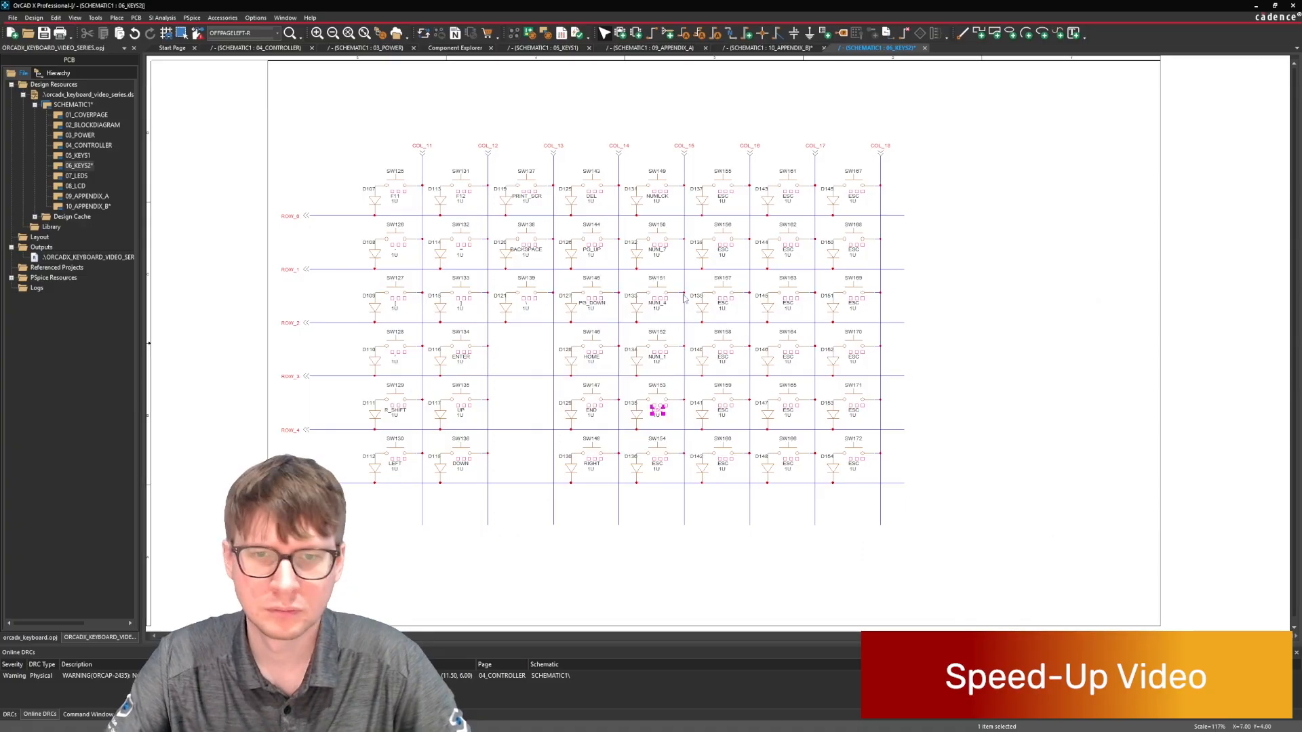
Set the COL_15 keyboard key label in ROW_4 to CLEAR.
{"action": "double_click", "coordinate": [659, 410]}
{"action": "type", "text": "CLEAR"}
{"action": "key", "text": "Return"}
Delete the COL_15 switch in the lowest row together with its diode and connecting wire.
{"action": "left_click", "coordinate": [659, 454]}
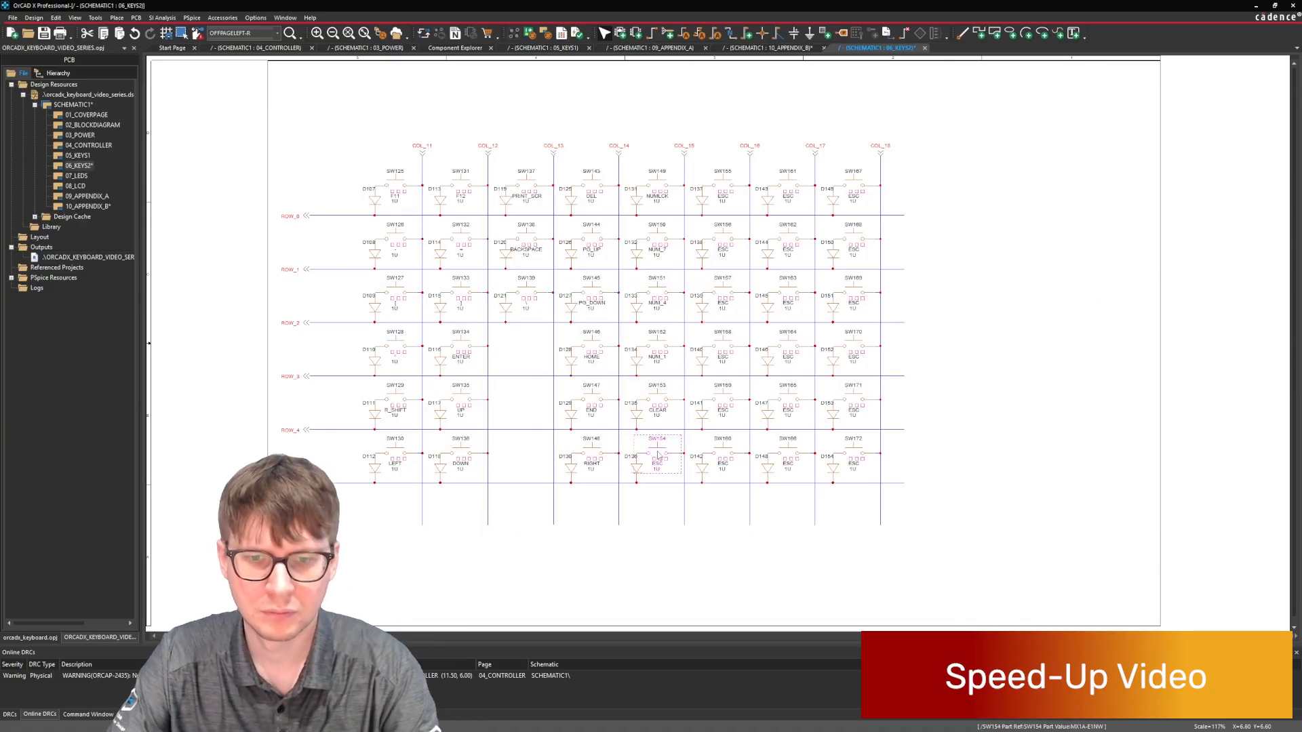
{"action": "key", "text": "Delete"}
{"action": "left_click", "coordinate": [636, 468]}
{"action": "key", "text": "Delete"}
{"action": "left_click", "coordinate": [677, 453]}
{"action": "key", "text": "Delete"}
Cut the remaining five COL_15 switches with their diodes and paste them one row lower, from ROW_1 to the lowest row.
{"action": "mouse_move", "coordinate": [625, 424]}
{"action": "left_mouse_down"}
{"action": "mouse_move", "coordinate": [680, 385]}
{"action": "mouse_move", "coordinate": [679, 225]}
{"action": "left_mouse_up"}
{"action": "left_click_drag", "start_coordinate": [625, 210], "coordinate": [678, 168], "text": "ctrl"}
{"action": "key", "text": "ctrl+x"}
{"action": "key", "text": "ctrl+v"}
{"action": "left_click", "coordinate": [630, 235]}
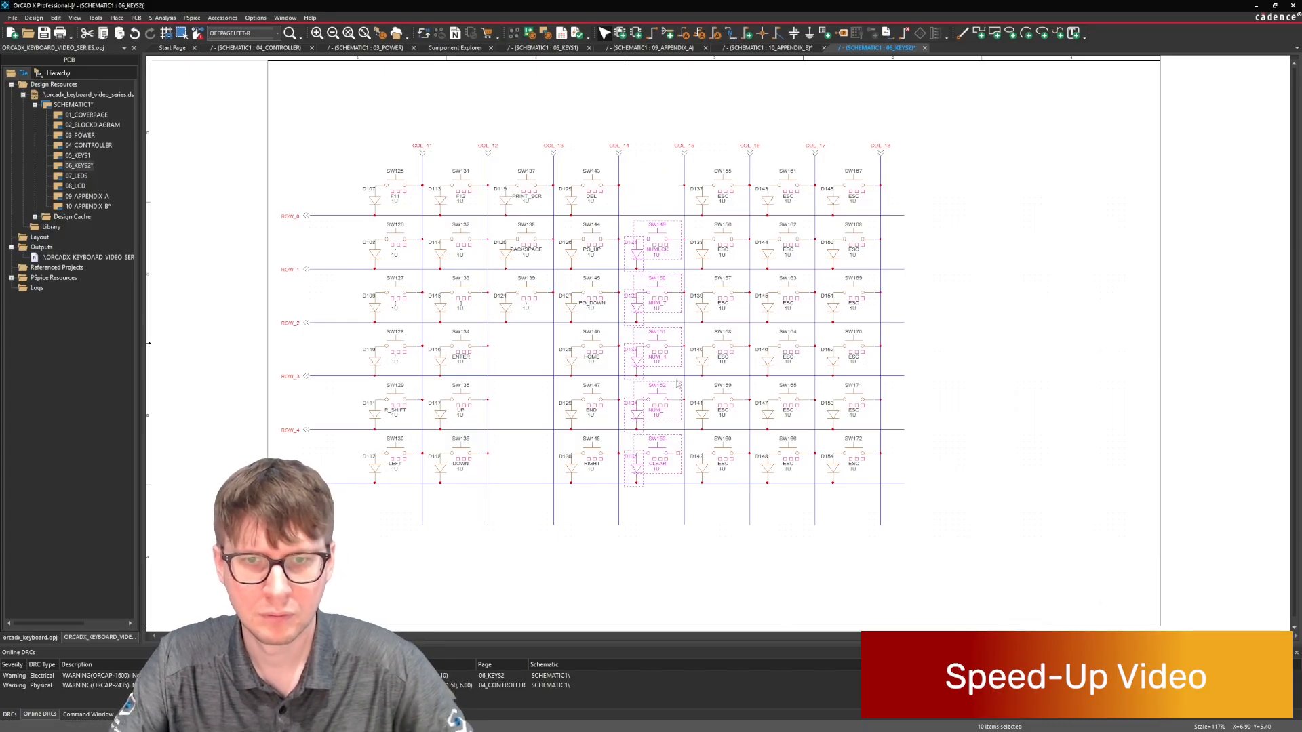
Wire the lowest COL_15 switch to the column line, delete the leftover ROW_0 wire stub, and save the design.
{"action": "key", "text": "w"}
{"action": "left_click", "coordinate": [678, 453]}
{"action": "left_click", "coordinate": [683, 452]}
{"action": "key", "text": "Escape"}
{"action": "left_click", "coordinate": [682, 185]}
{"action": "key", "text": "Delete"}
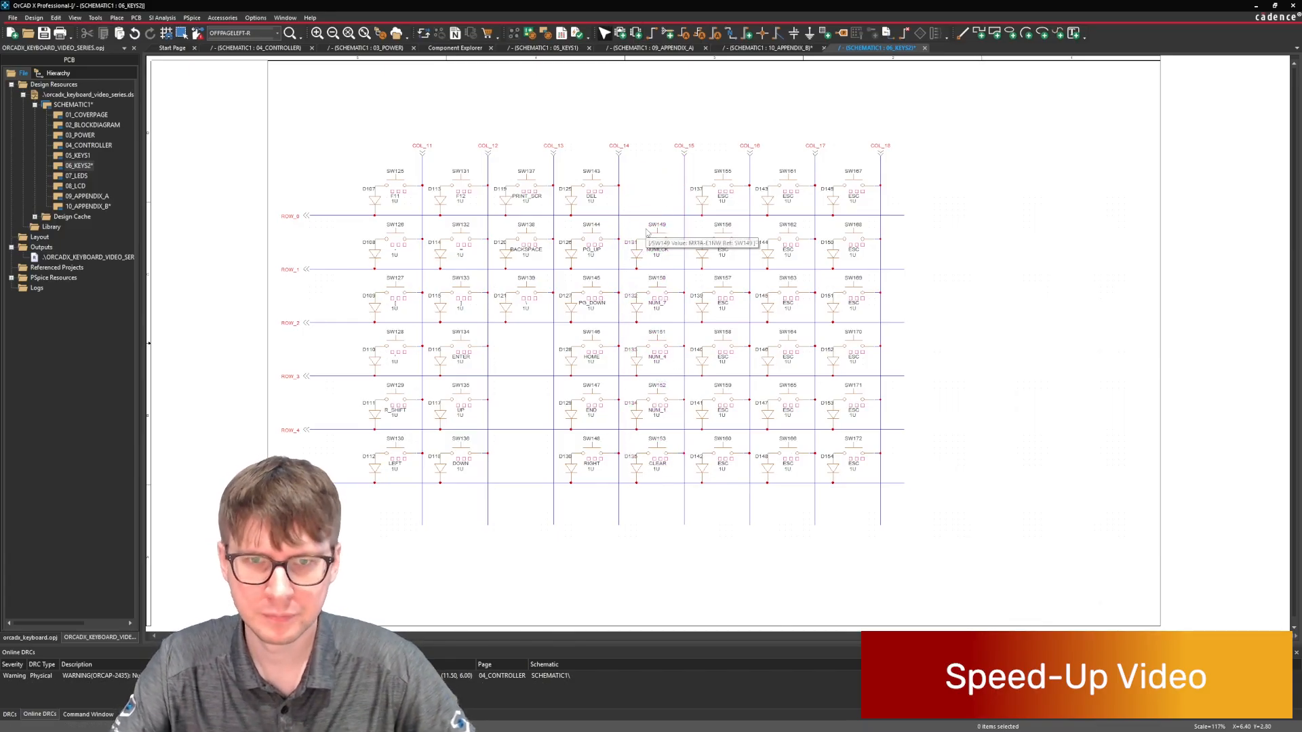
{"action": "key", "text": "ctrl+s"}
Delete the ROW_0 switches and diodes of COL_16, COL_17 and COL_18.
{"action": "left_click_drag", "start_coordinate": [697, 167], "coordinate": [741, 210]}
{"action": "key", "text": "Delete"}
{"action": "left_click_drag", "start_coordinate": [762, 167], "coordinate": [809, 211]}
{"action": "key", "text": "Delete"}
{"action": "left_click_drag", "start_coordinate": [833, 162], "coordinate": [875, 211]}
{"action": "key", "text": "Delete"}
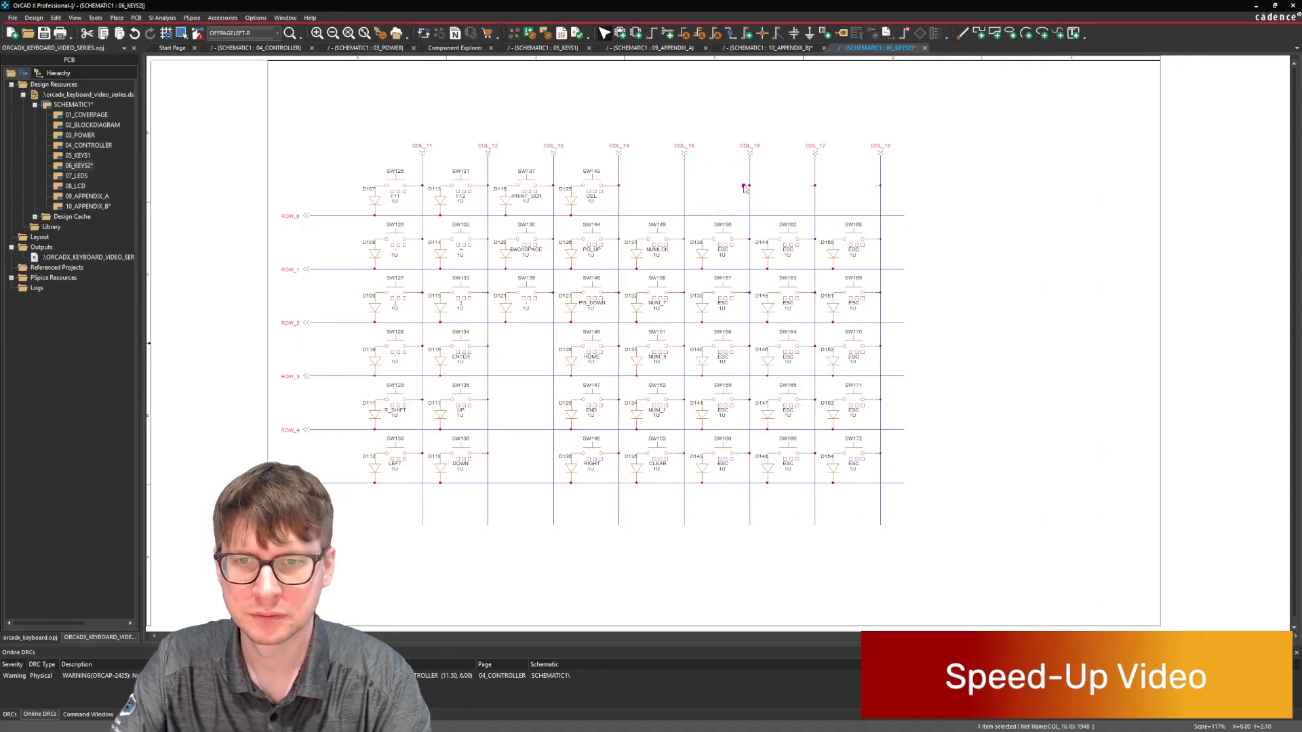
Set the ROW_1 keyboard key labels in COL_16, COL_17 and COL_18 to NUM_/, NUM_* and NUM_-.
{"action": "double_click", "coordinate": [723, 250]}
{"action": "type", "text": "N"}
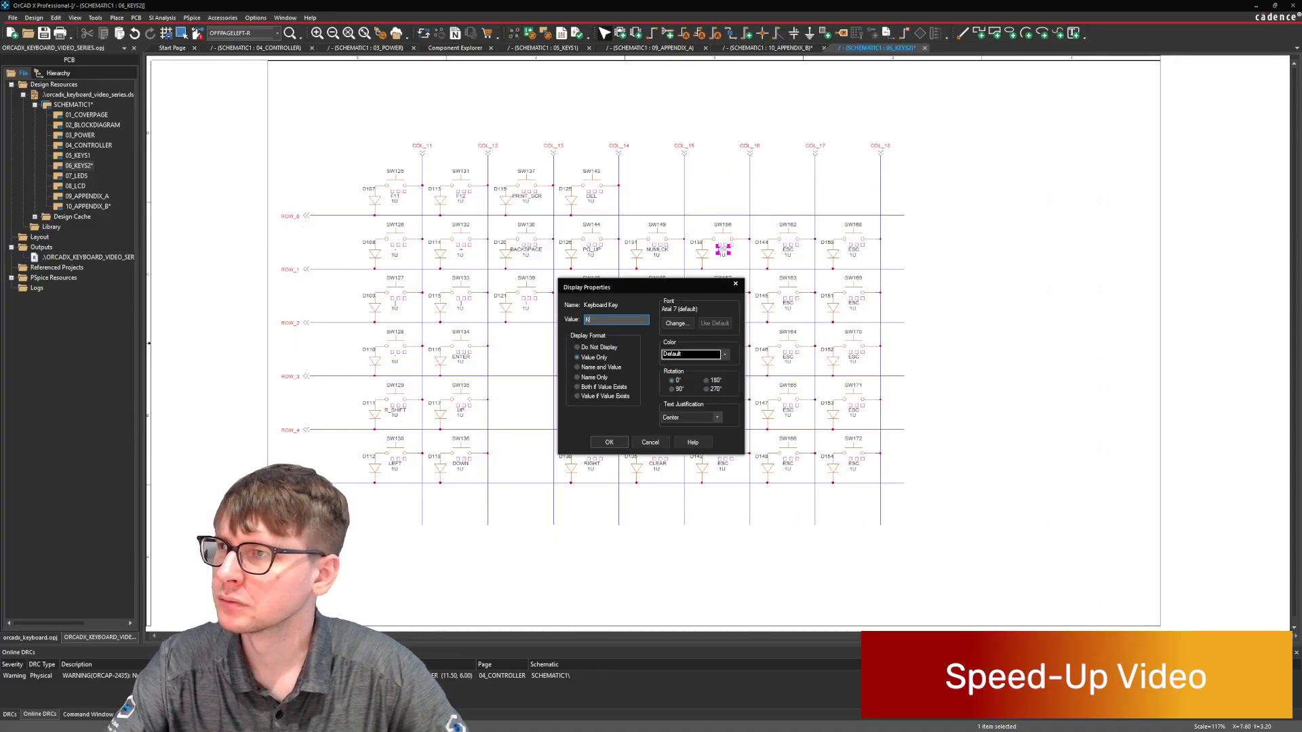
{"action": "type", "text": "UM_/"}
{"action": "key", "text": "Return"}
{"action": "double_click", "coordinate": [788, 250]}
{"action": "type", "text": "NUM_*"}
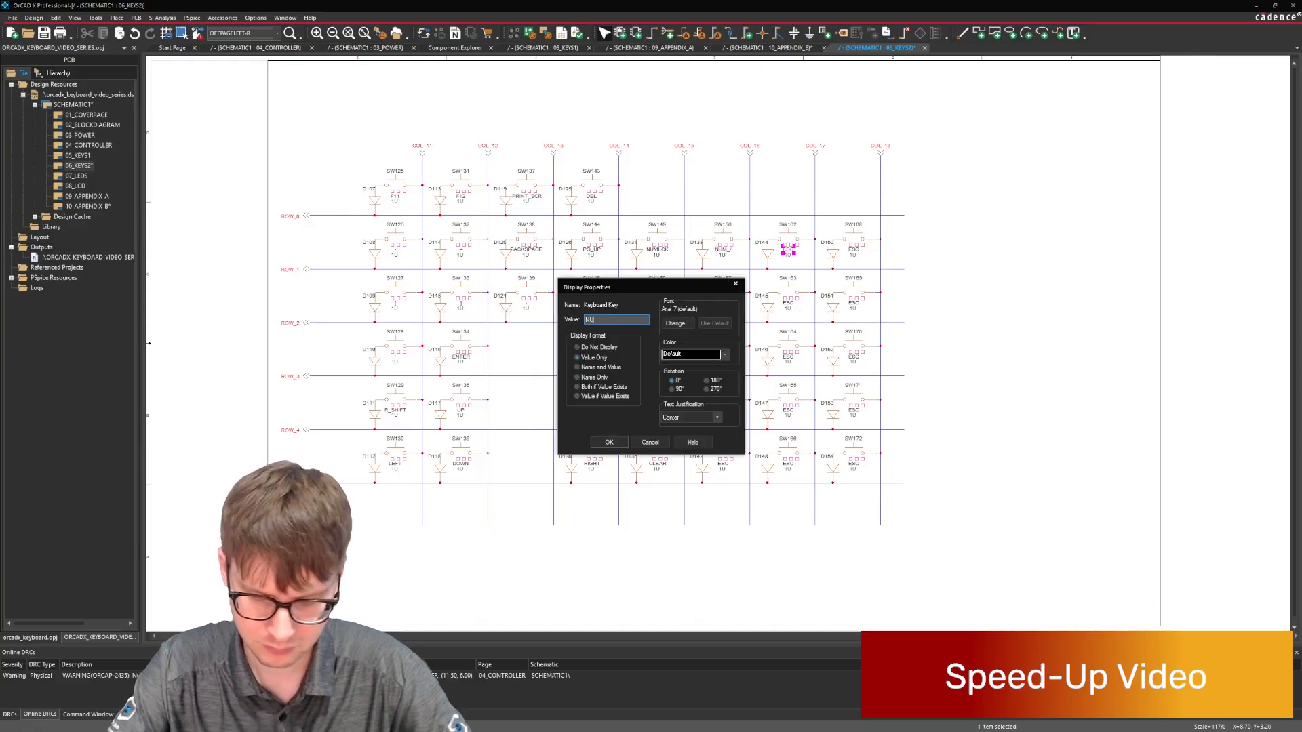
{"action": "key", "text": "Return"}
{"action": "double_click", "coordinate": [854, 250]}
{"action": "type", "text": "NUM_-"}
{"action": "key", "text": "Return"}
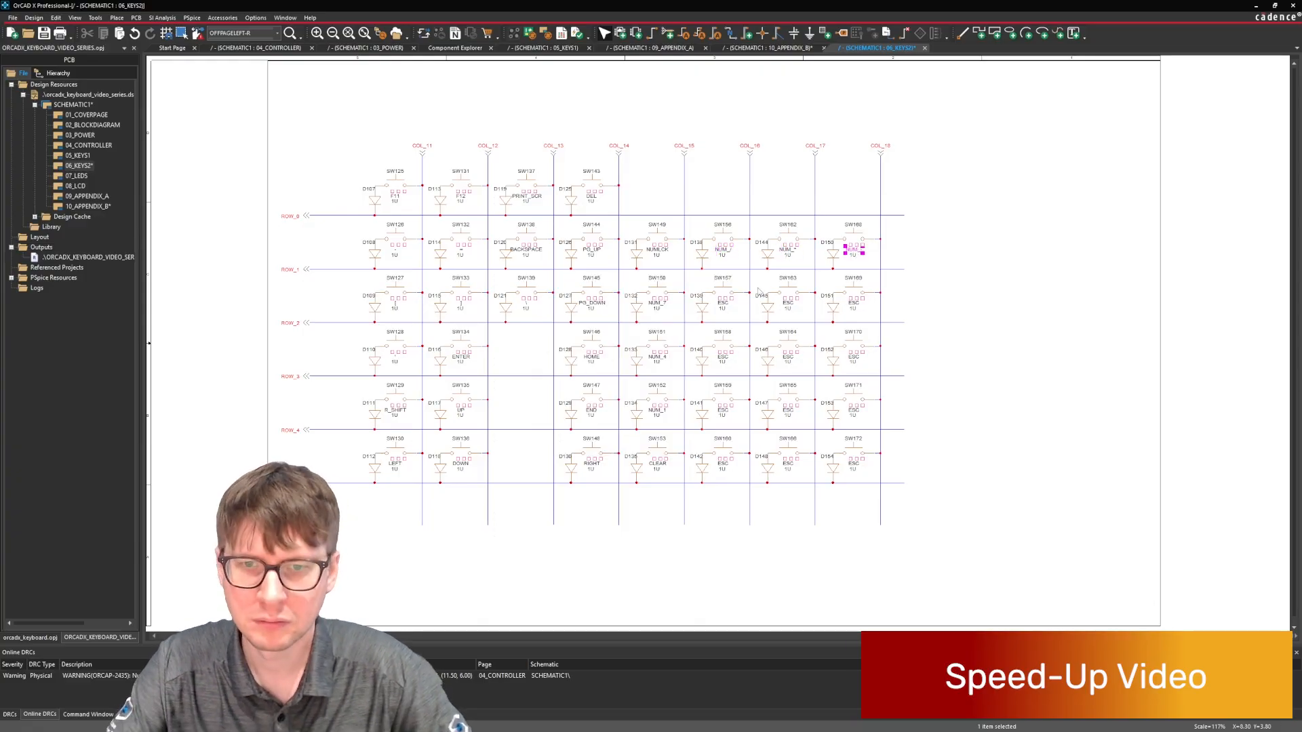
Set the ROW_2 keyboard key labels in COL_16, COL_17 and COL_18 to NUM_8, NUM_9 and NUM_+.
{"action": "double_click", "coordinate": [723, 303]}
{"action": "type", "text": "NUM_8"}
{"action": "key", "text": "Return"}
{"action": "double_click", "coordinate": [788, 303]}
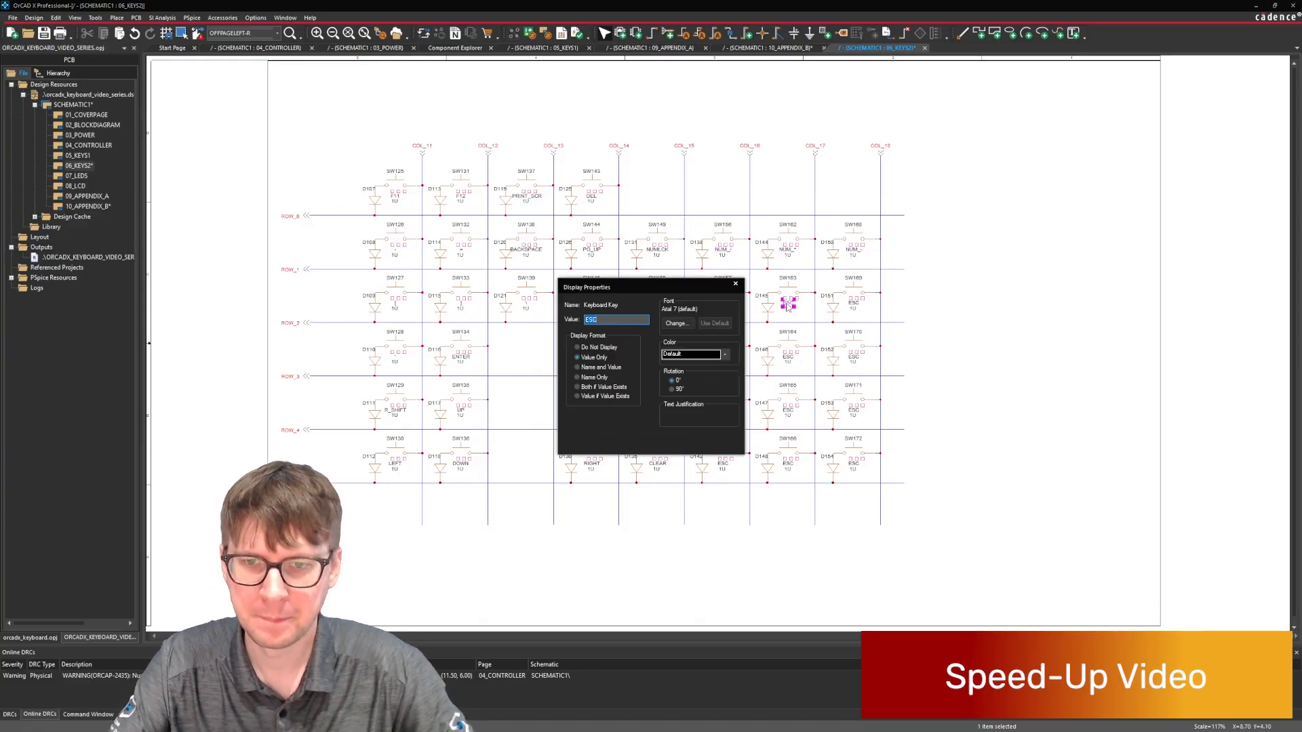
{"action": "type", "text": "NUM_9"}
{"action": "key", "text": "Return"}
{"action": "double_click", "coordinate": [854, 303]}
{"action": "type", "text": "NUM_+"}
{"action": "key", "text": "Return"}
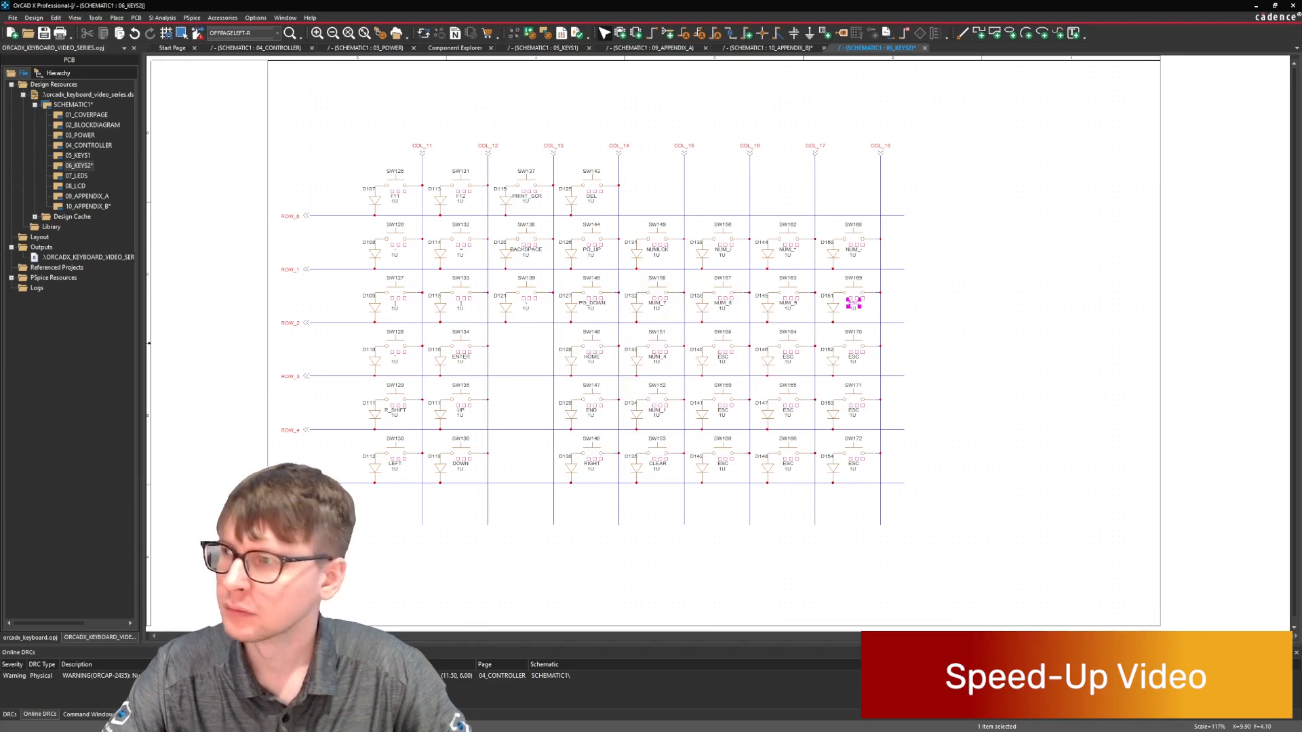
Delete the COL_18 switch in ROW_3 along with its diode and leftover wire.
{"action": "left_click_drag", "start_coordinate": [824, 338], "coordinate": [861, 366]}
{"action": "key", "text": "Delete"}
{"action": "left_click", "coordinate": [873, 346]}
{"action": "key", "text": "Delete"}
Set the ROW_3 keyboard key labels in COL_16 and COL_17 to NUM_5 and NUM_6.
{"action": "double_click", "coordinate": [722, 357]}
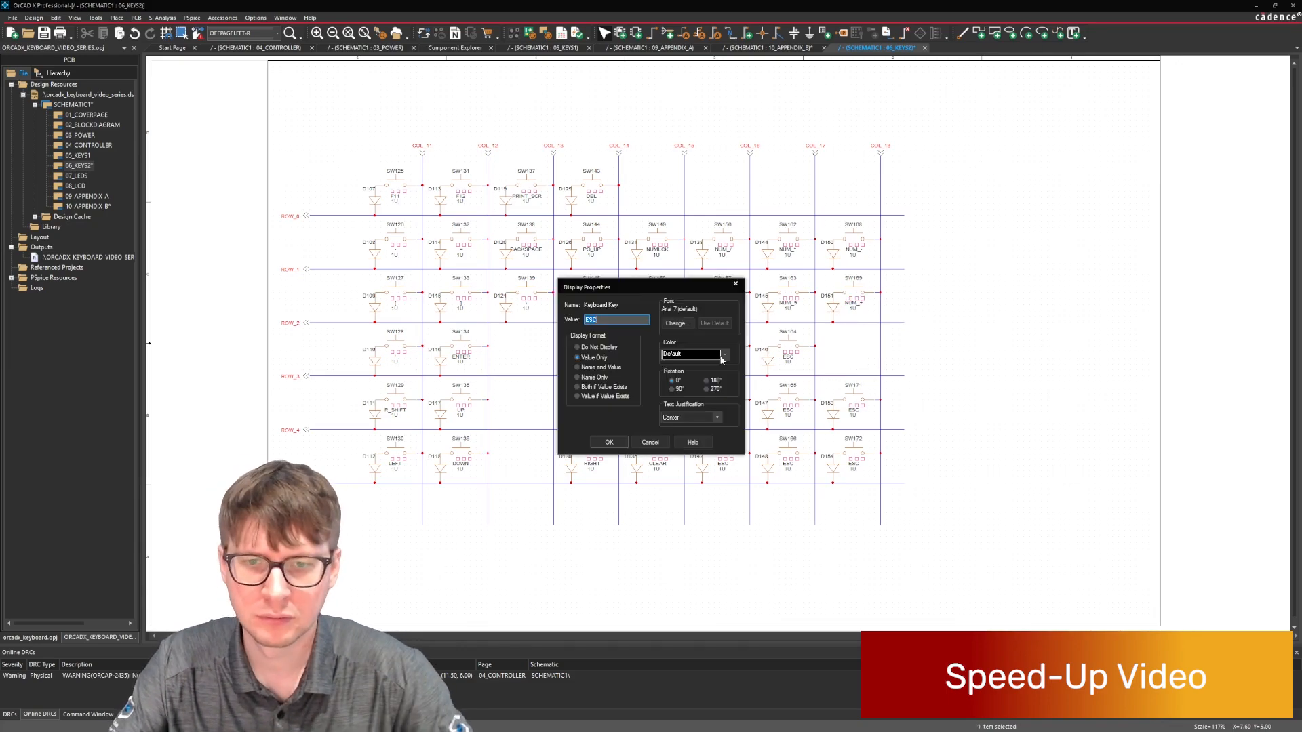
{"action": "type", "text": "NUM_5"}
{"action": "key", "text": "Return"}
{"action": "double_click", "coordinate": [788, 358]}
{"action": "type", "text": "NUM_6"}
{"action": "key", "text": "Return"}
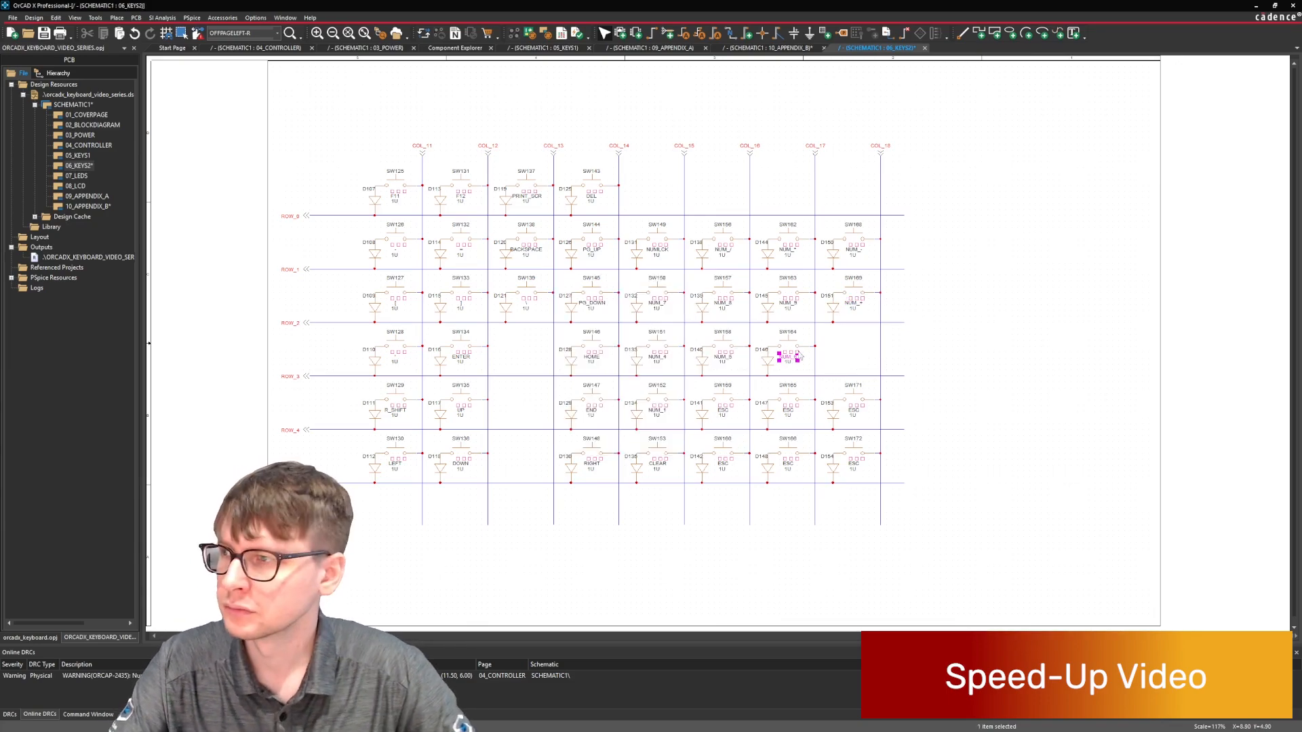
Set the ROW_4 keyboard key labels from COL_15 to COL_18 to NUM_1, NUM_2, NUM_3 and NUM_ENTER.
{"action": "double_click", "coordinate": [652, 412]}
{"action": "type", "text": "NUM_1"}
{"action": "key", "text": "Return"}
{"action": "left_click", "coordinate": [720, 412]}
{"action": "double_click", "coordinate": [722, 412]}
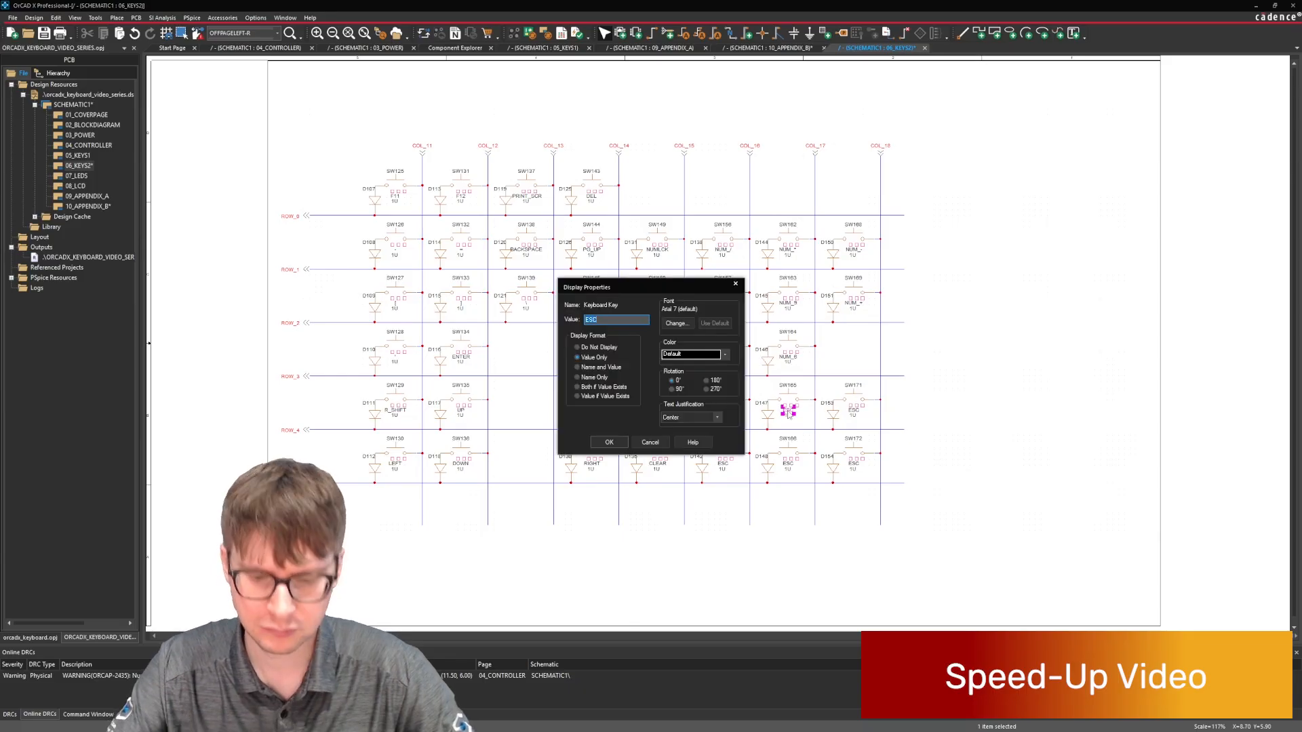
{"action": "type", "text": "NUM_2"}
{"action": "key", "text": "Return"}
{"action": "left_click", "coordinate": [788, 412]}
{"action": "double_click", "coordinate": [853, 411]}
{"action": "type", "text": "NUM_ENTER"}
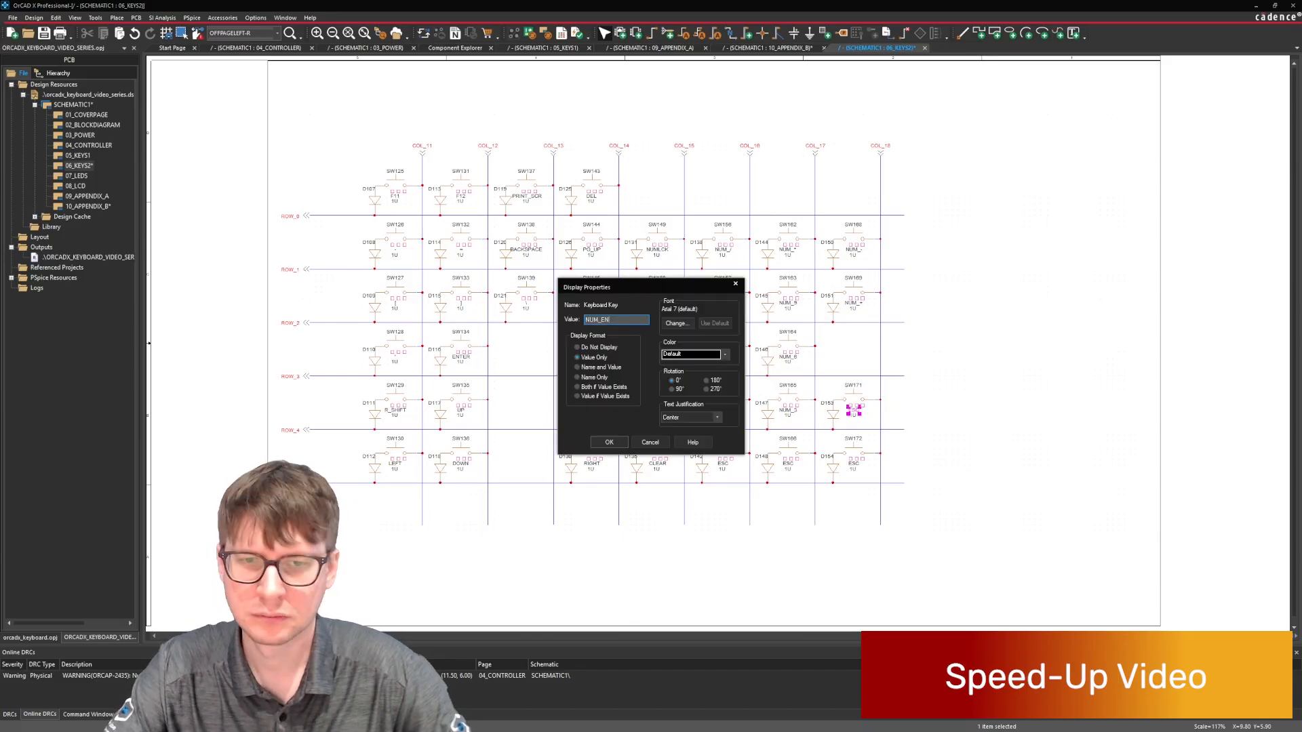
{"action": "key", "text": "Return"}
In the lowest row, remove the COL_18 switch position and set the COL_16 and COL_17 keyboard key labels to NUM_0 and NUM_DOT.
{"action": "key", "text": "Delete"}
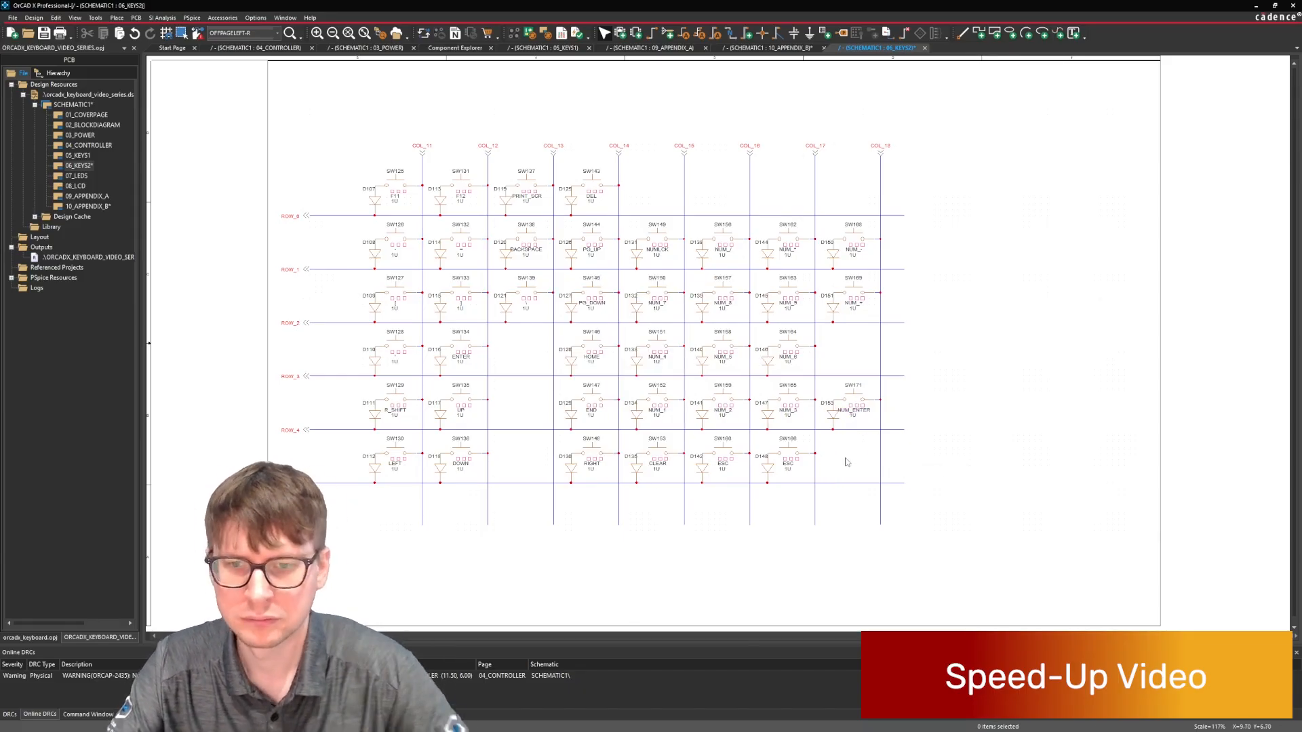
{"action": "double_click", "coordinate": [723, 464]}
{"action": "type", "text": "NUM_0"}
{"action": "key", "text": "Return"}
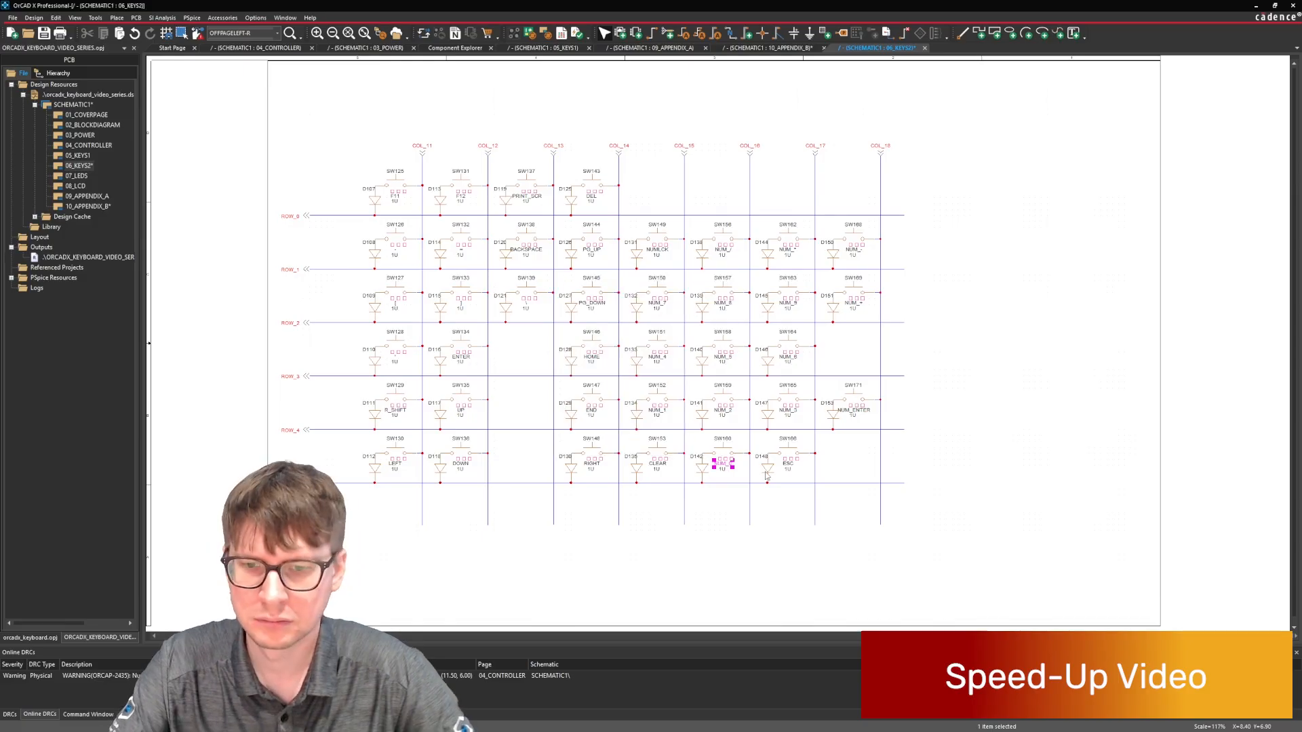
{"action": "double_click", "coordinate": [788, 465]}
{"action": "type", "text": "NUM_0"}
{"action": "key", "text": "Escape"}
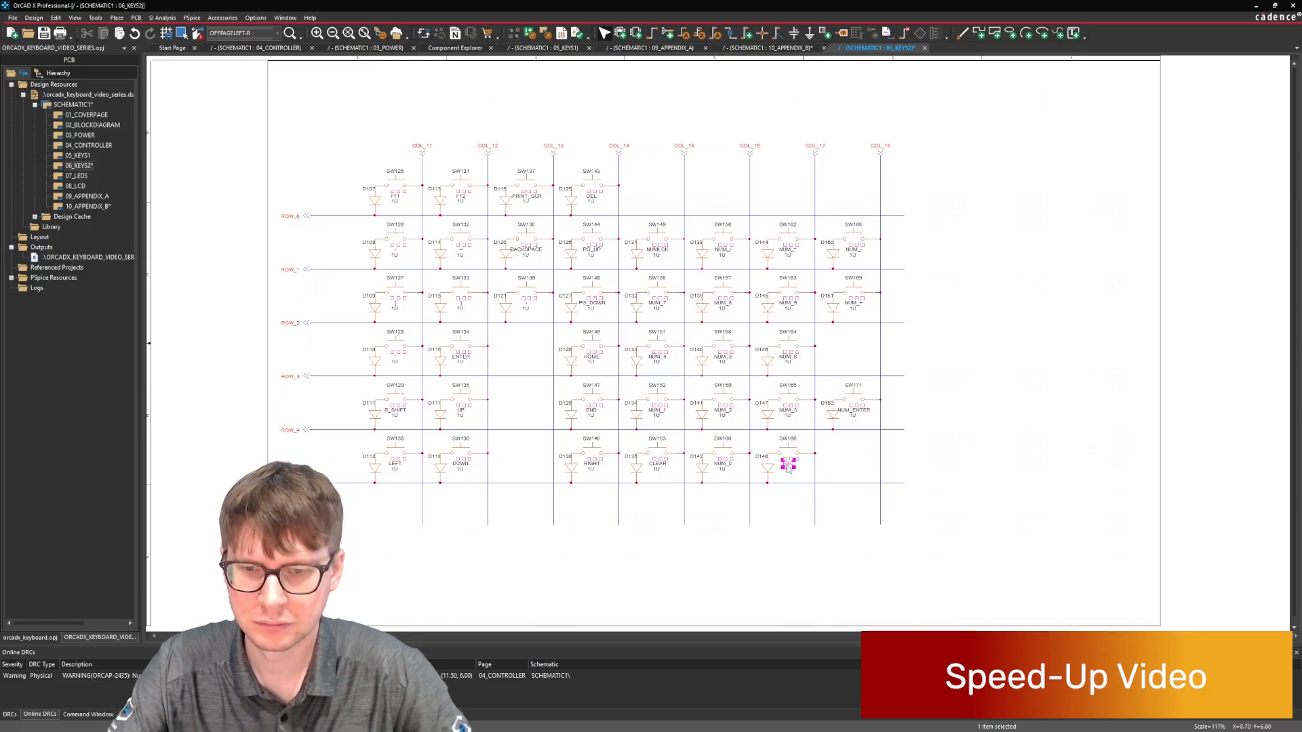
{"action": "double_click", "coordinate": [788, 465]}
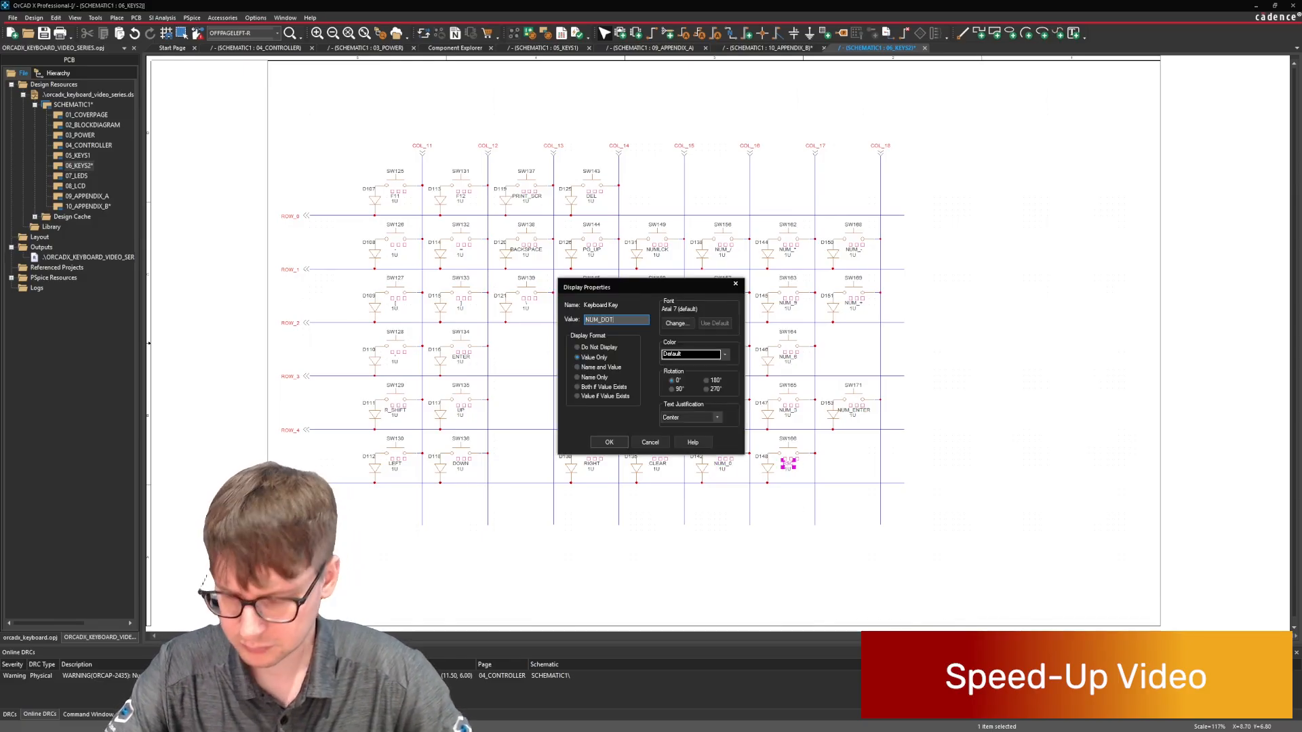
{"action": "key", "text": "Return"}
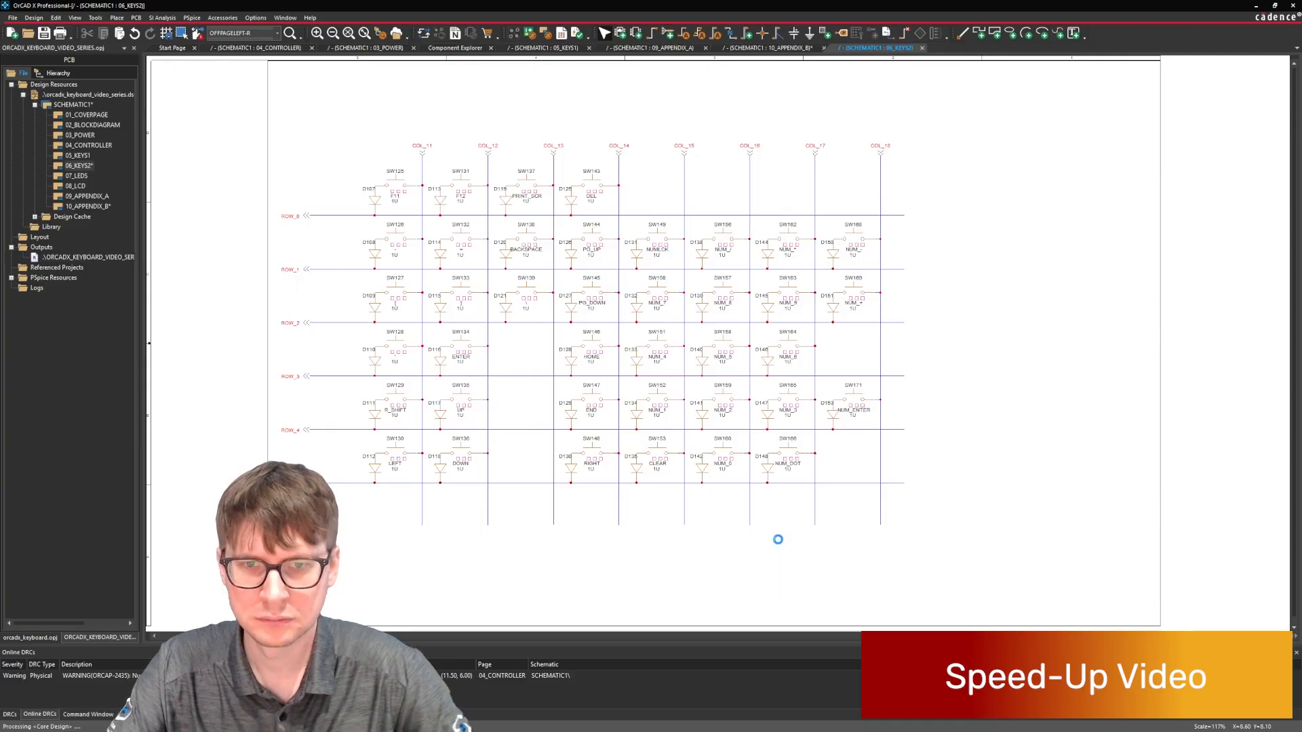
Move the entire key matrix to the middle of the 06_KEYS2 page and save the design.
{"action": "key", "text": "ctrl+a"}
{"action": "left_click_drag", "start_coordinate": [979, 307], "coordinate": [1075, 300]}
{"action": "left_click", "coordinate": [1075, 300]}
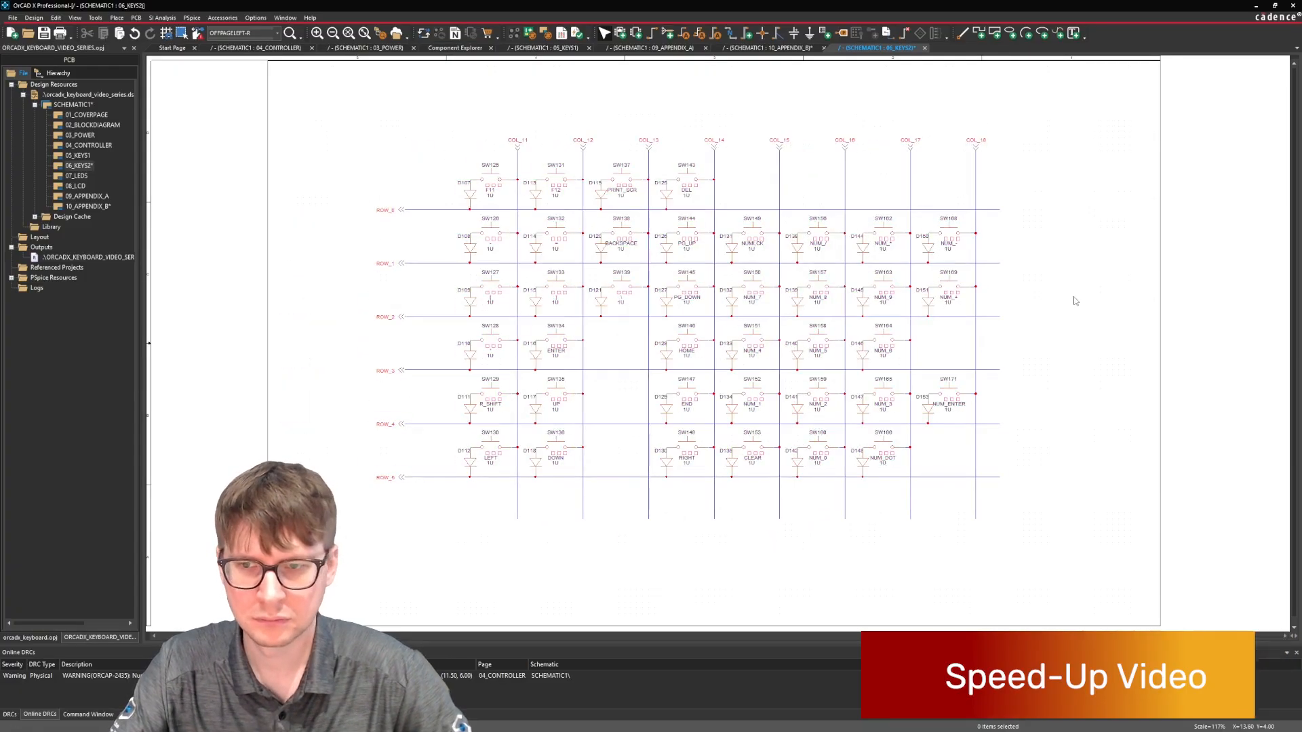
{"action": "key", "text": "ctrl+s"}
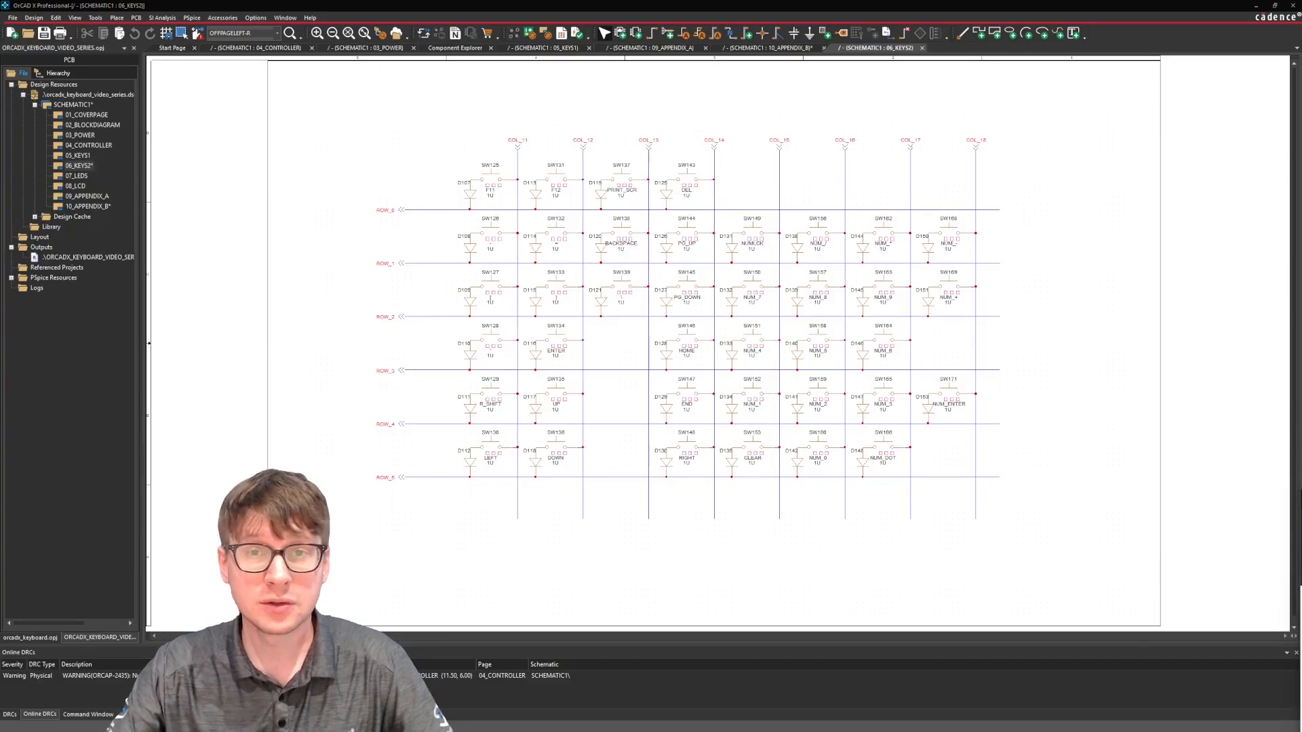
{"action": "left_click", "coordinate": [1107, 508]}
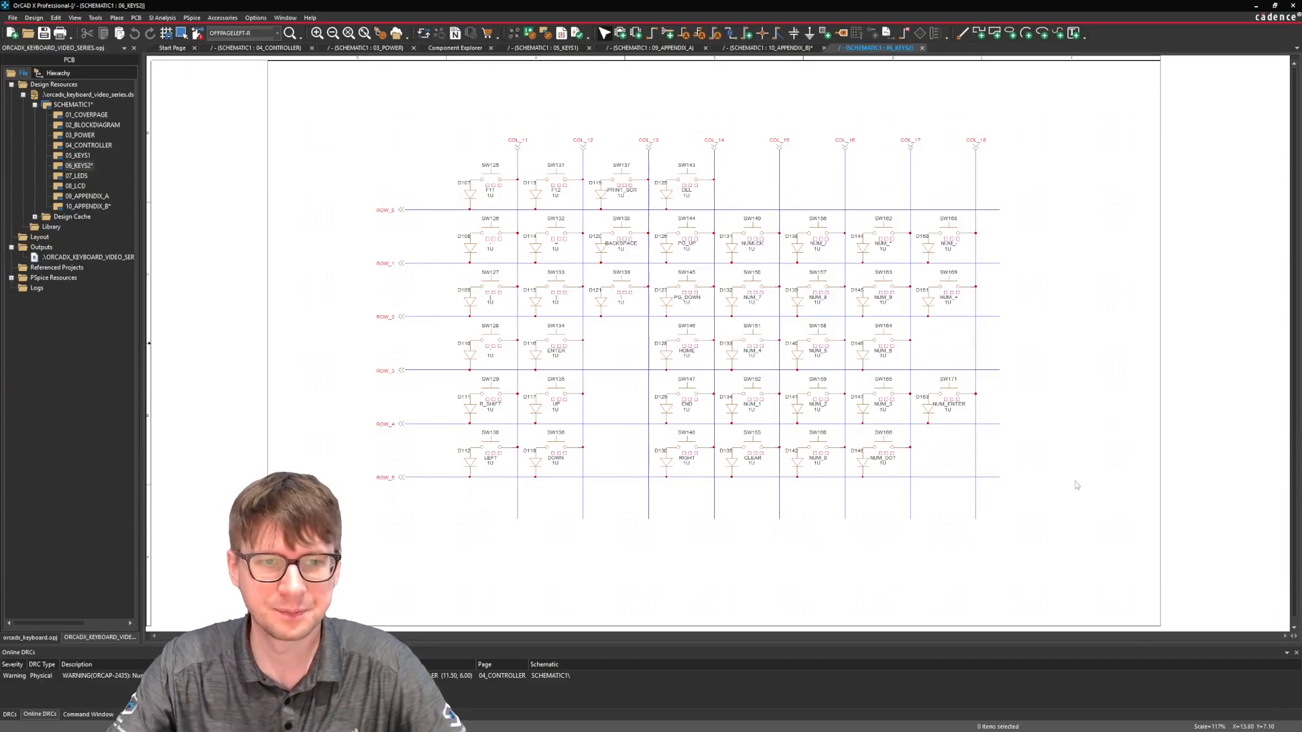
Review the finished key matrices on the 05_KEYS1 and 06_KEYS2 pages.
{"action": "double_click", "coordinate": [79, 156]}
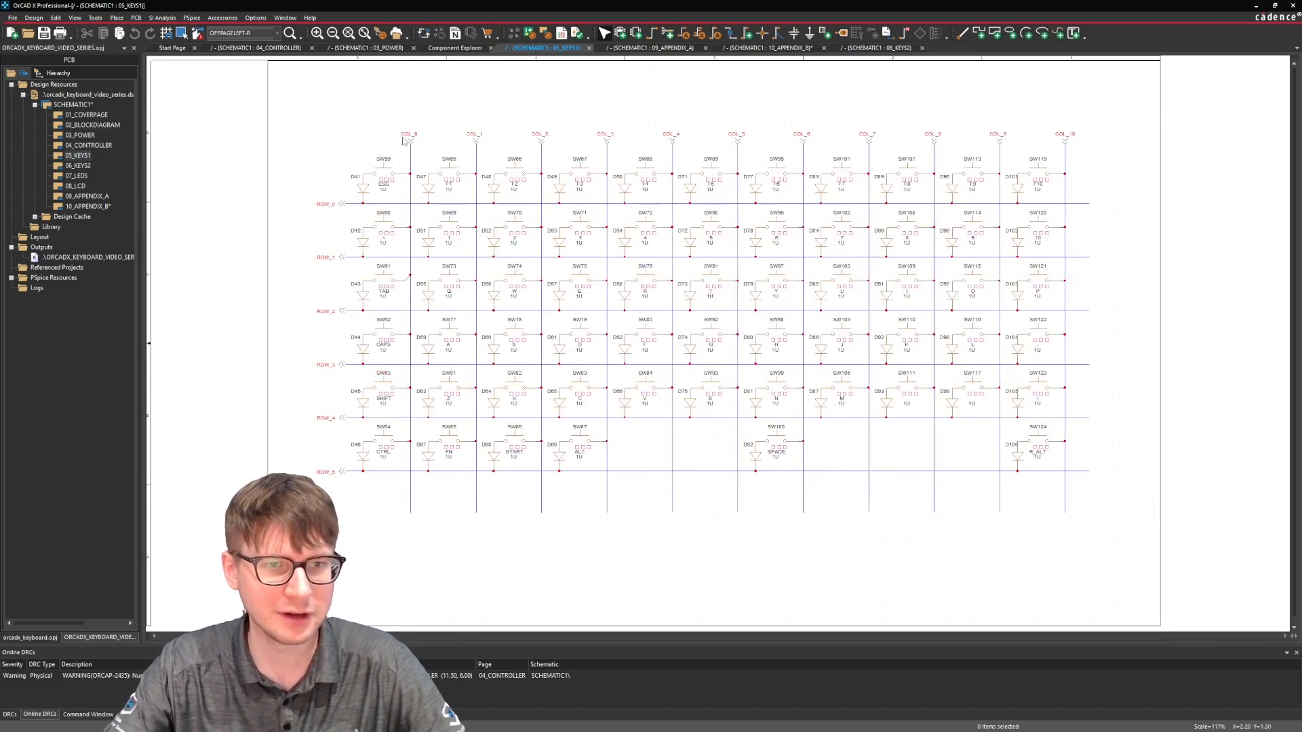
{"action": "double_click", "coordinate": [78, 165]}
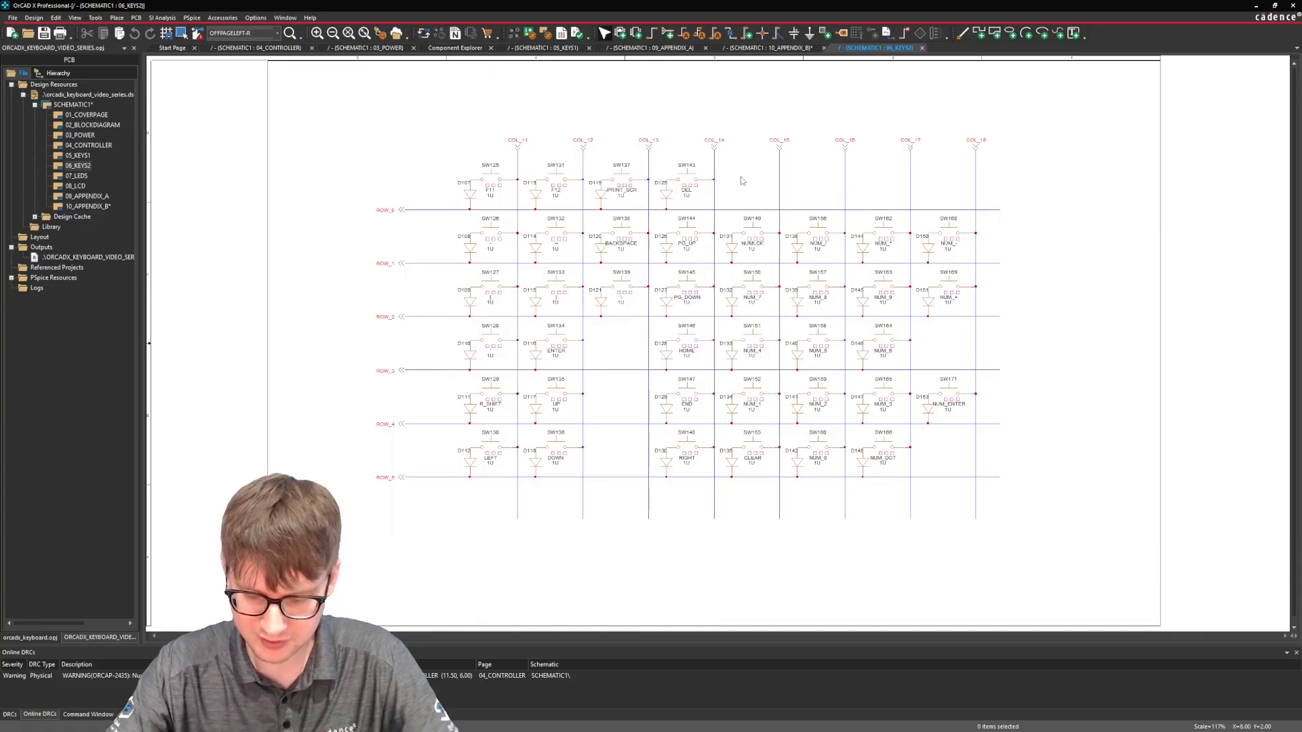
{"action": "double_click", "coordinate": [86, 155]}
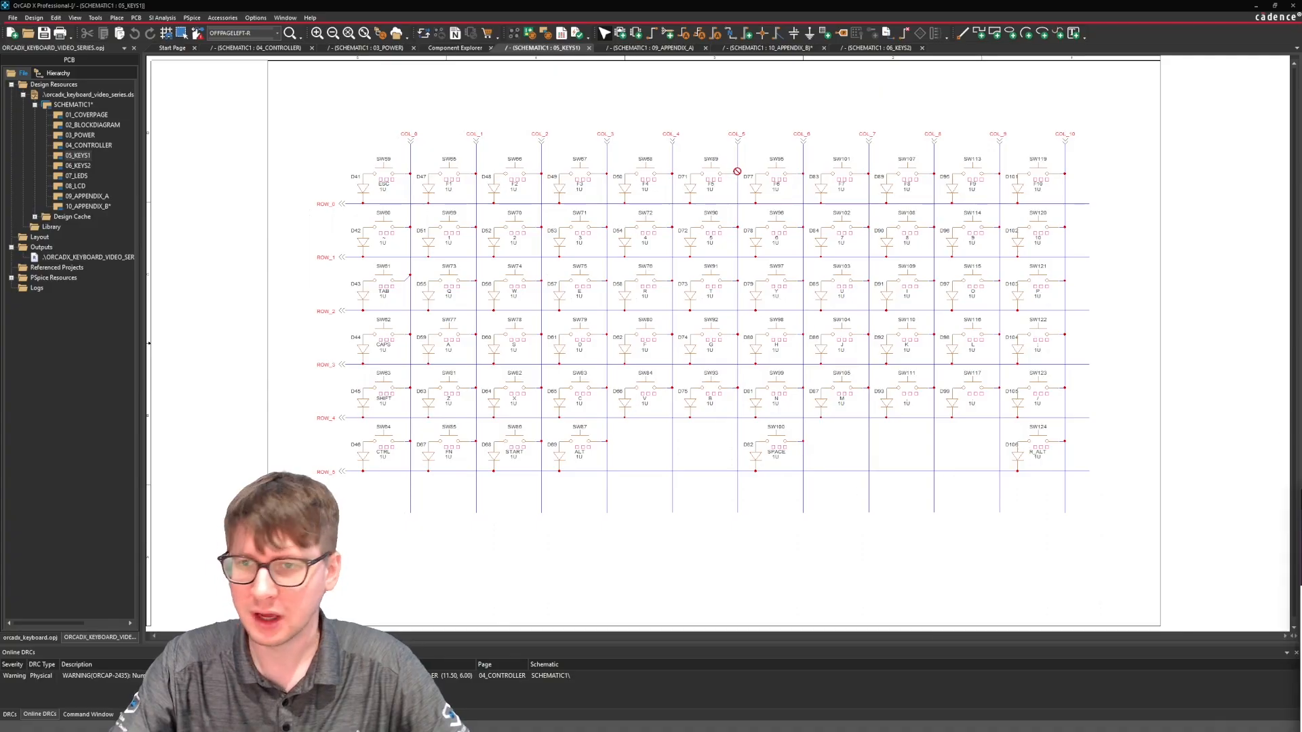
Switch to the browser's Keyboard Sizes & Layouts page, enlarge its window, and examine the Anatomy of a Keyboard diagram.
{"action": "key", "text": "alt+Tab"}
{"action": "left_click_drag", "start_coordinate": [852, 124], "coordinate": [619, 79]}
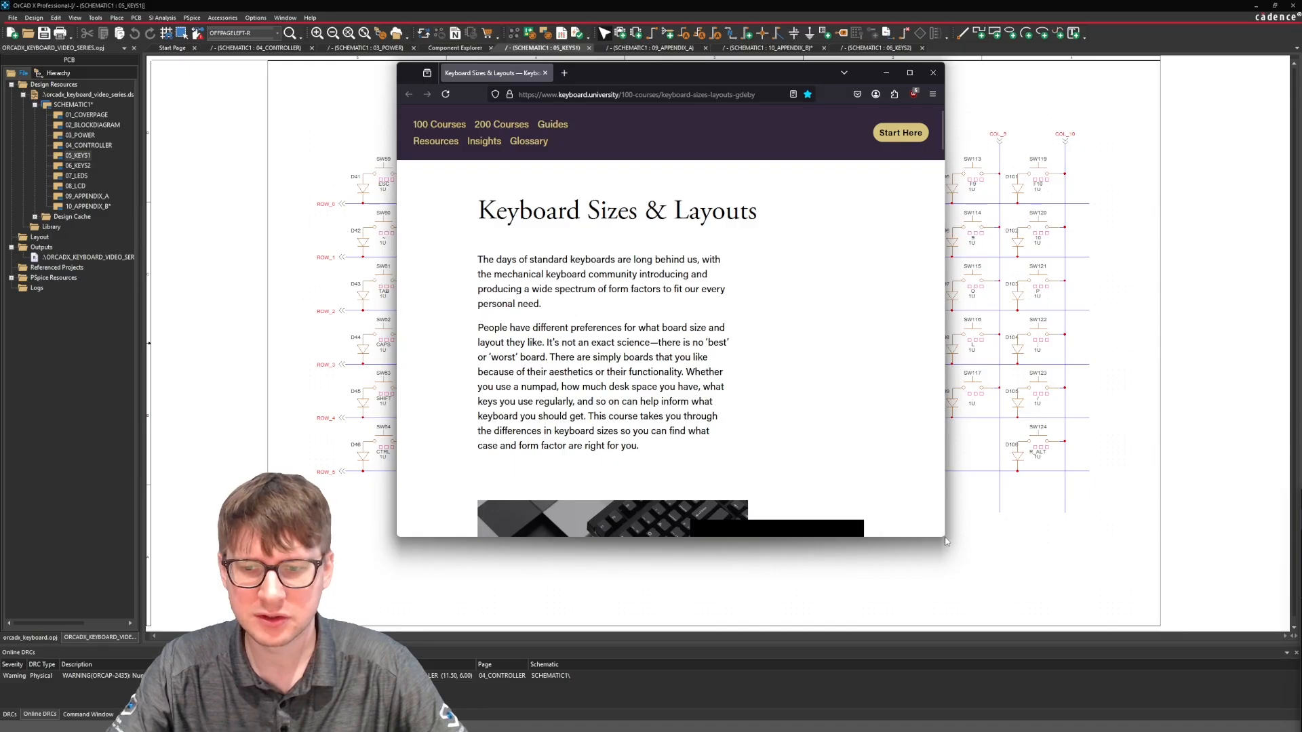
{"action": "left_click_drag", "start_coordinate": [941, 538], "coordinate": [1197, 681]}
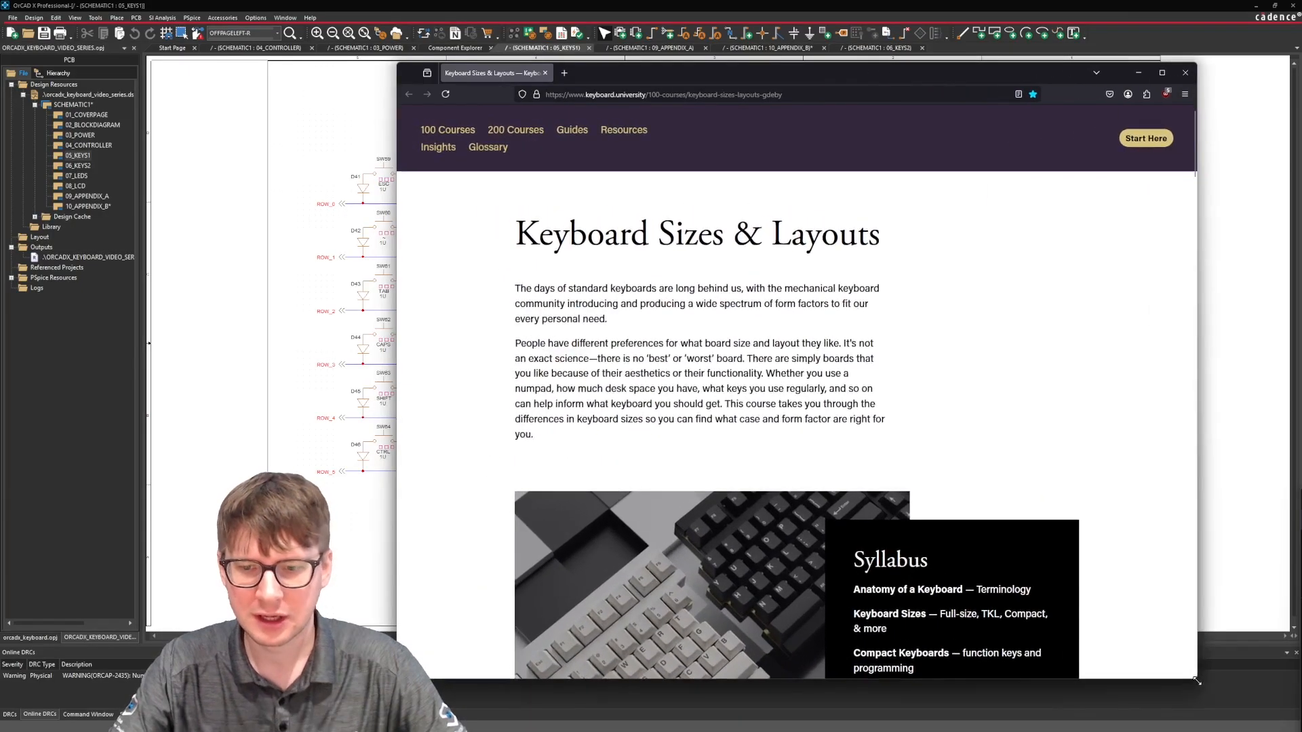
{"action": "scroll", "coordinate": [796, 275], "scroll_direction": "down", "scroll_amount": 10}
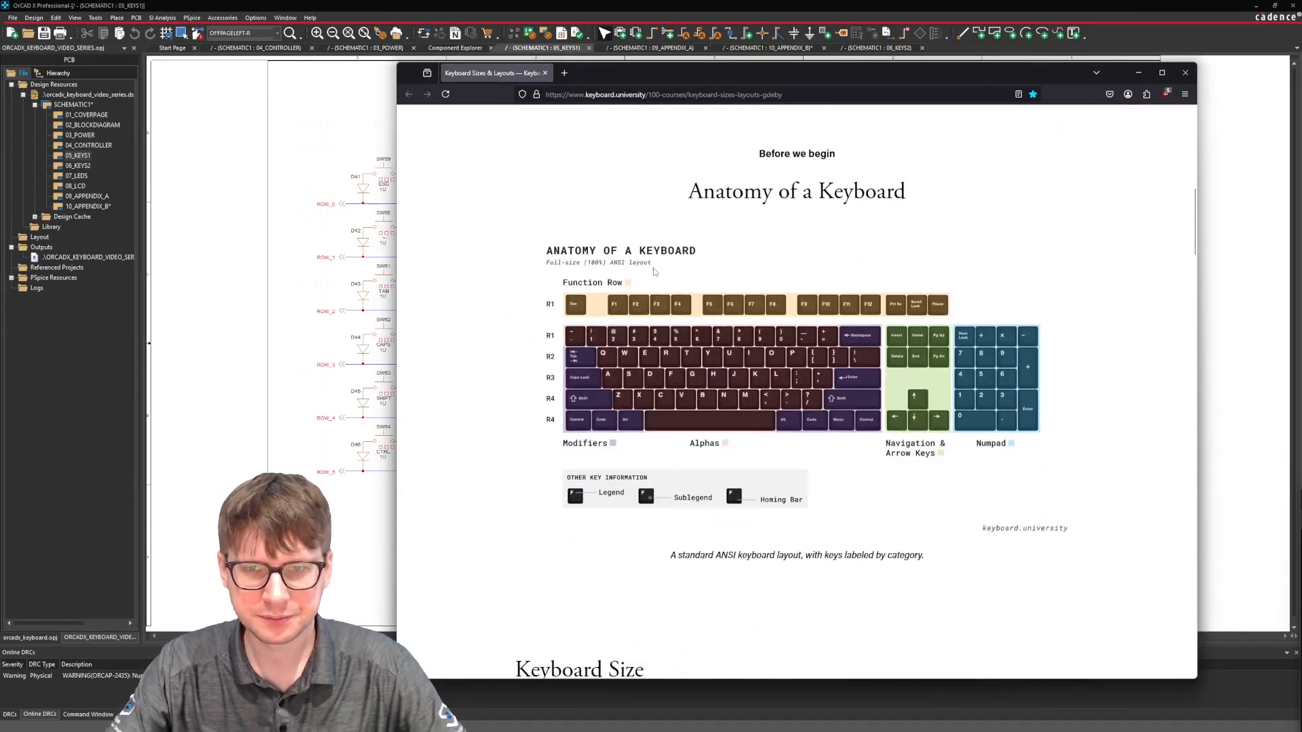
{"action": "left_click_drag", "start_coordinate": [692, 161], "coordinate": [928, 177]}
{"action": "left_click", "coordinate": [929, 178]}
{"action": "scroll", "coordinate": [622, 257], "scroll_direction": "down", "scroll_amount": 1}
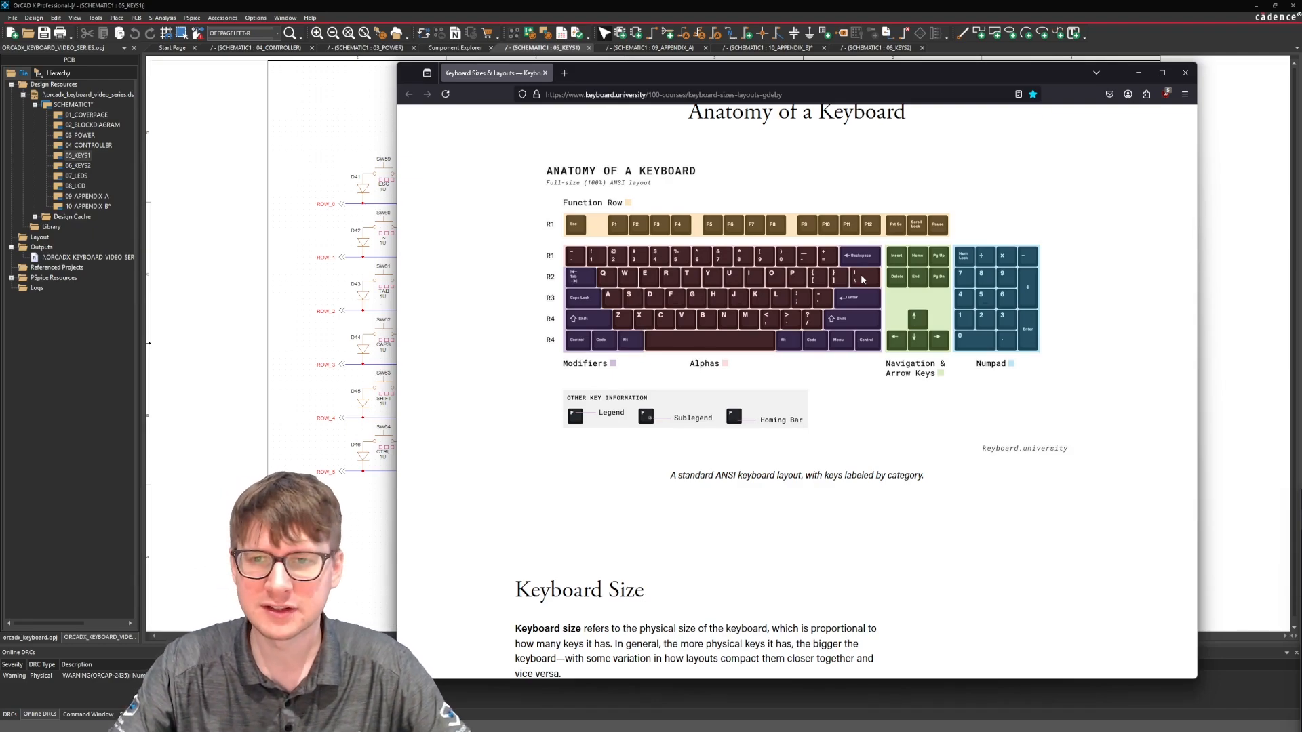
Examine the Keyboard Size section, comparing the Full-size / 100%, Tenkeyless (TKL) and Compact / 60% layouts.
{"action": "scroll", "coordinate": [863, 279], "scroll_direction": "down", "scroll_amount": 5}
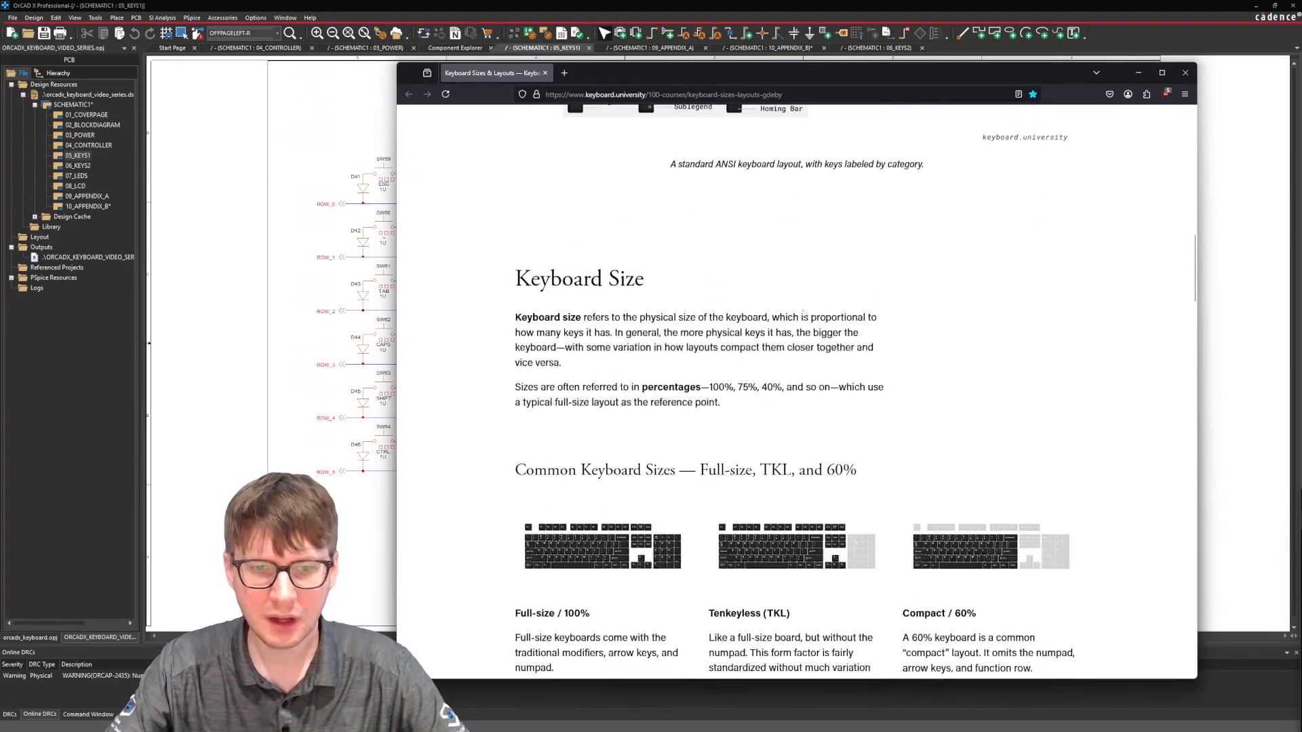
{"action": "scroll", "coordinate": [479, 253], "scroll_direction": "down", "scroll_amount": 4}
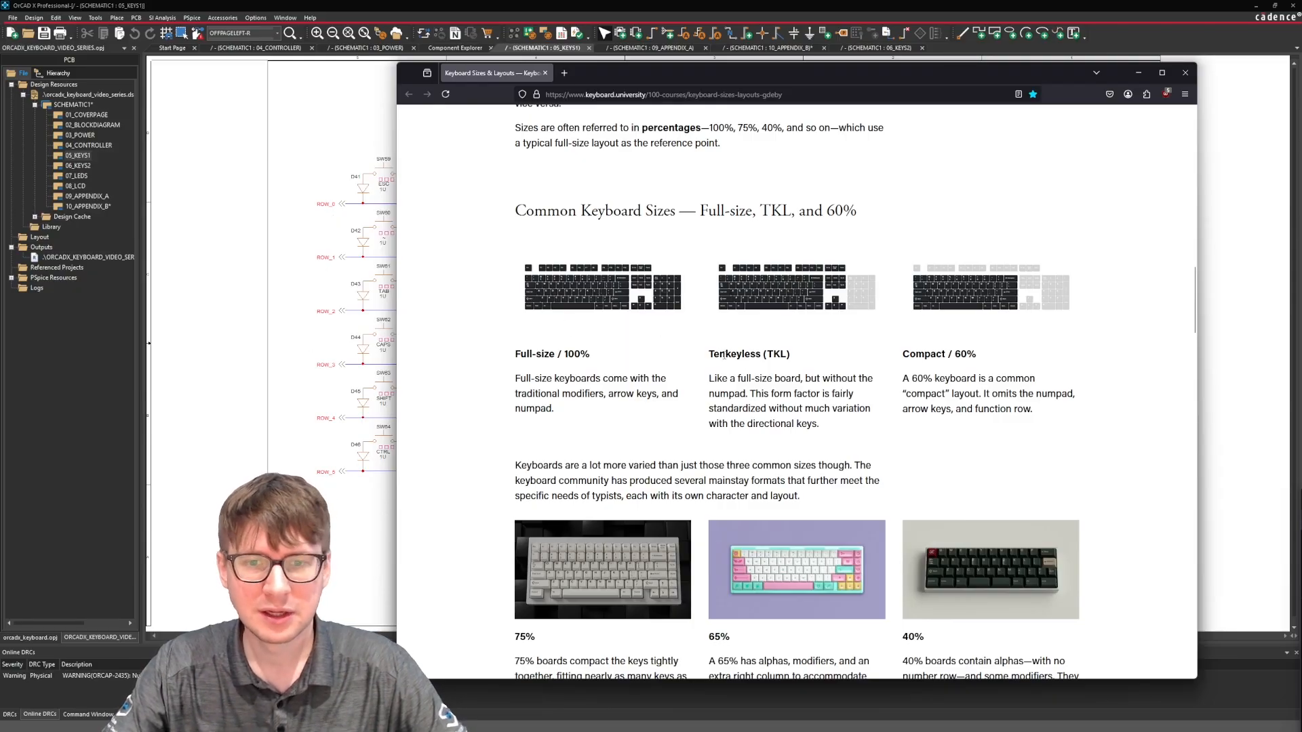
{"action": "left_click_drag", "start_coordinate": [709, 354], "coordinate": [804, 365]}
{"action": "left_click", "coordinate": [806, 365]}
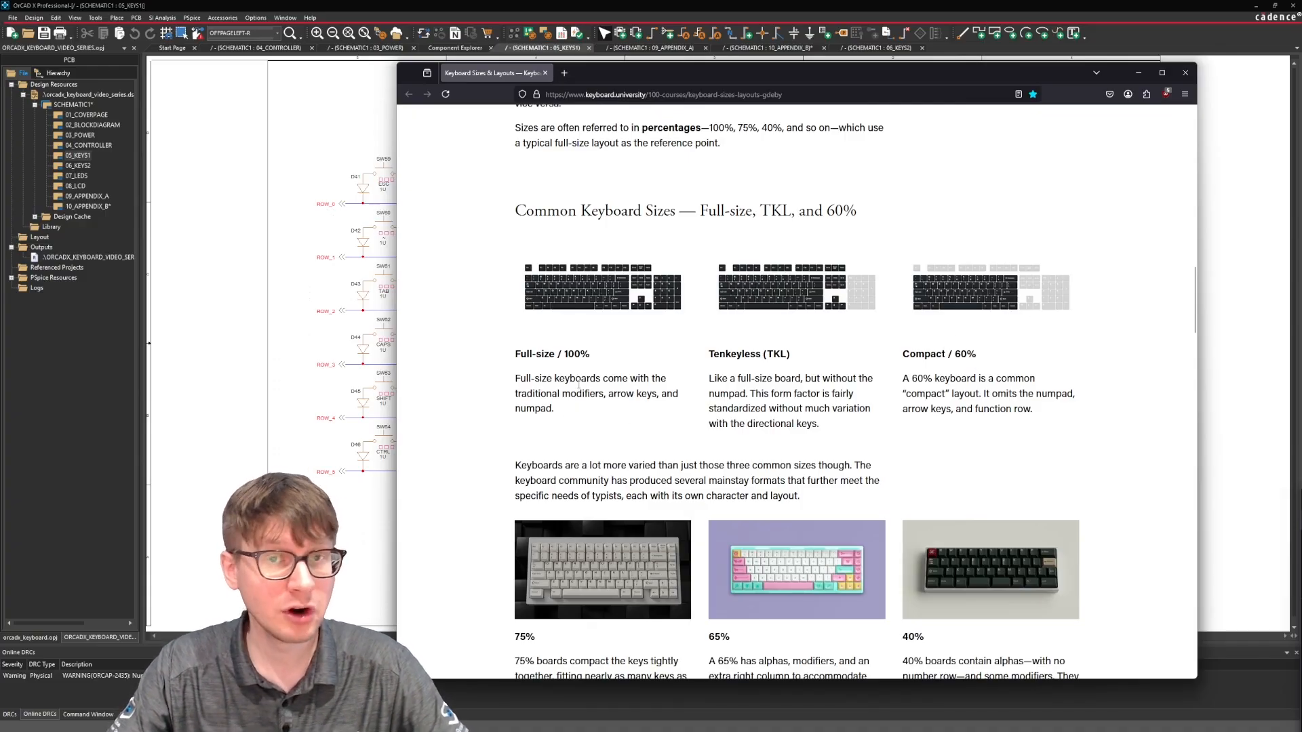
{"action": "left_click_drag", "start_coordinate": [498, 354], "coordinate": [588, 353]}
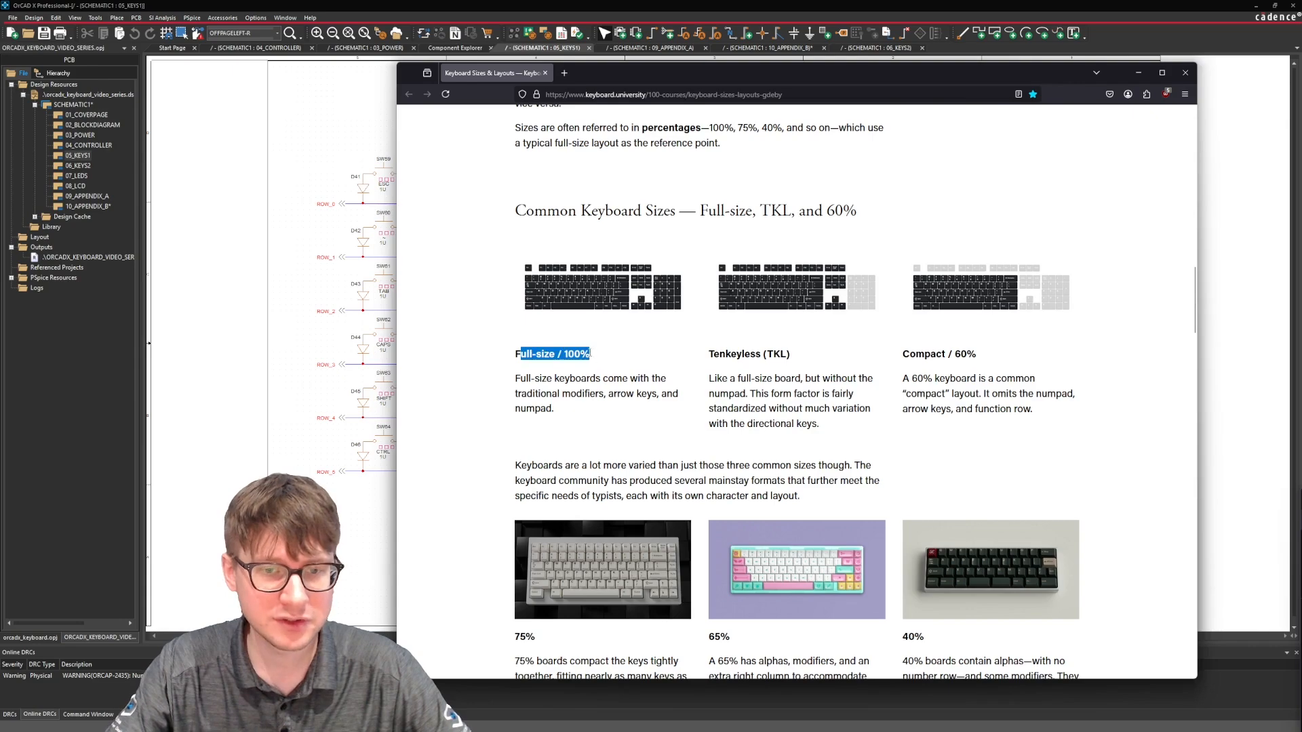
{"action": "left_click", "coordinate": [589, 352]}
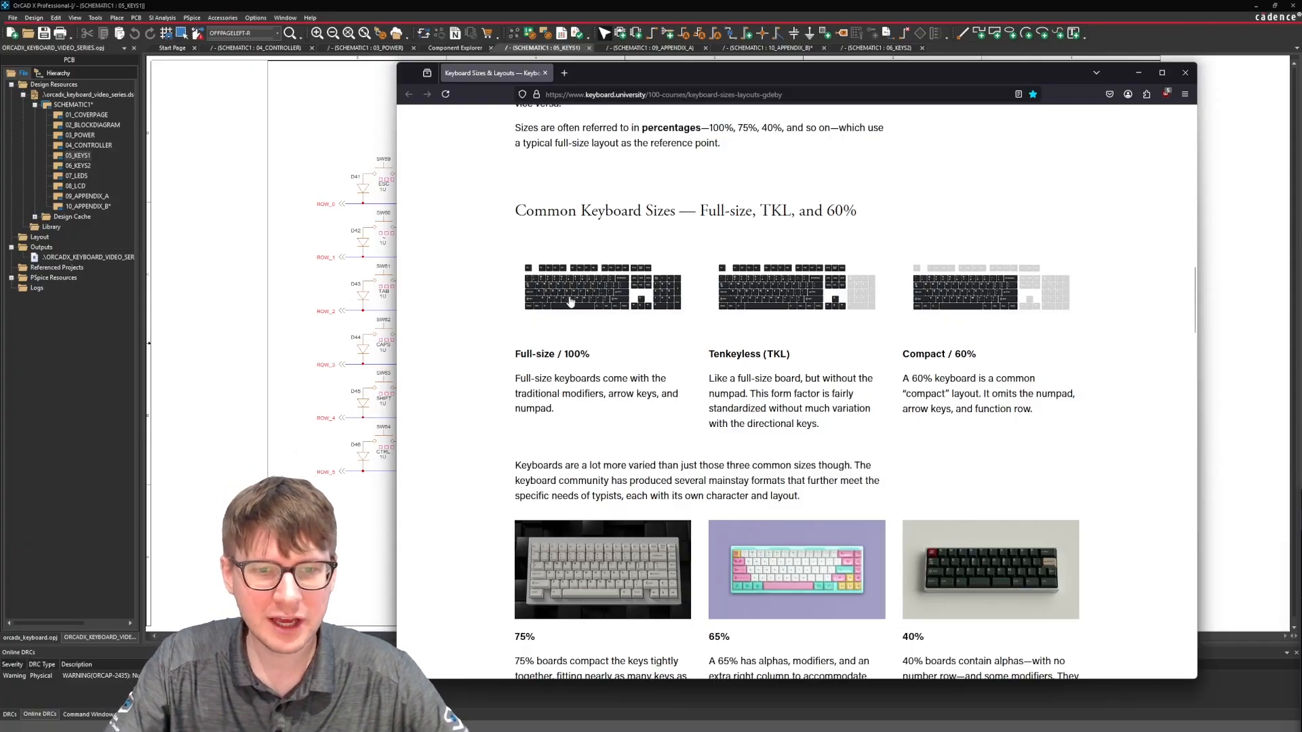
{"action": "scroll", "coordinate": [556, 271], "scroll_direction": "down", "scroll_amount": 2}
{"action": "scroll", "coordinate": [509, 258], "scroll_direction": "down", "scroll_amount": 15}
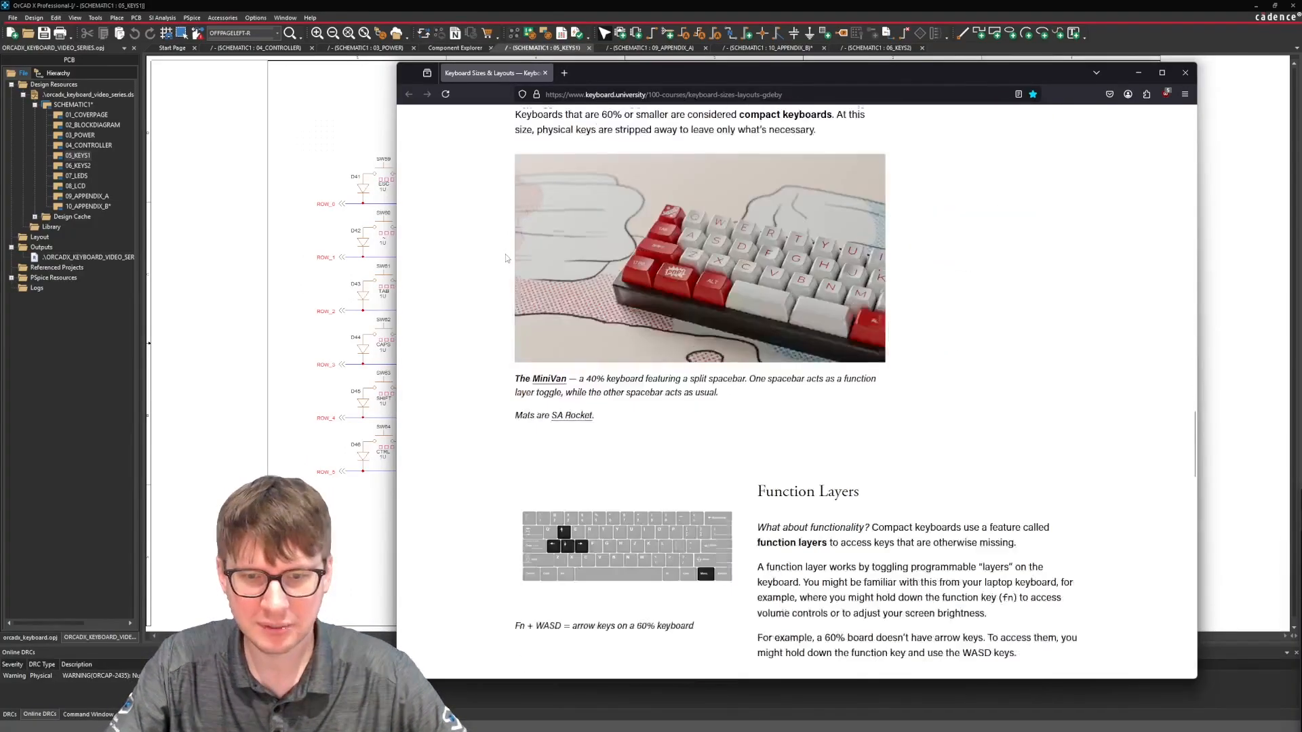
{"action": "scroll", "coordinate": [506, 257], "scroll_direction": "up", "scroll_amount": 15}
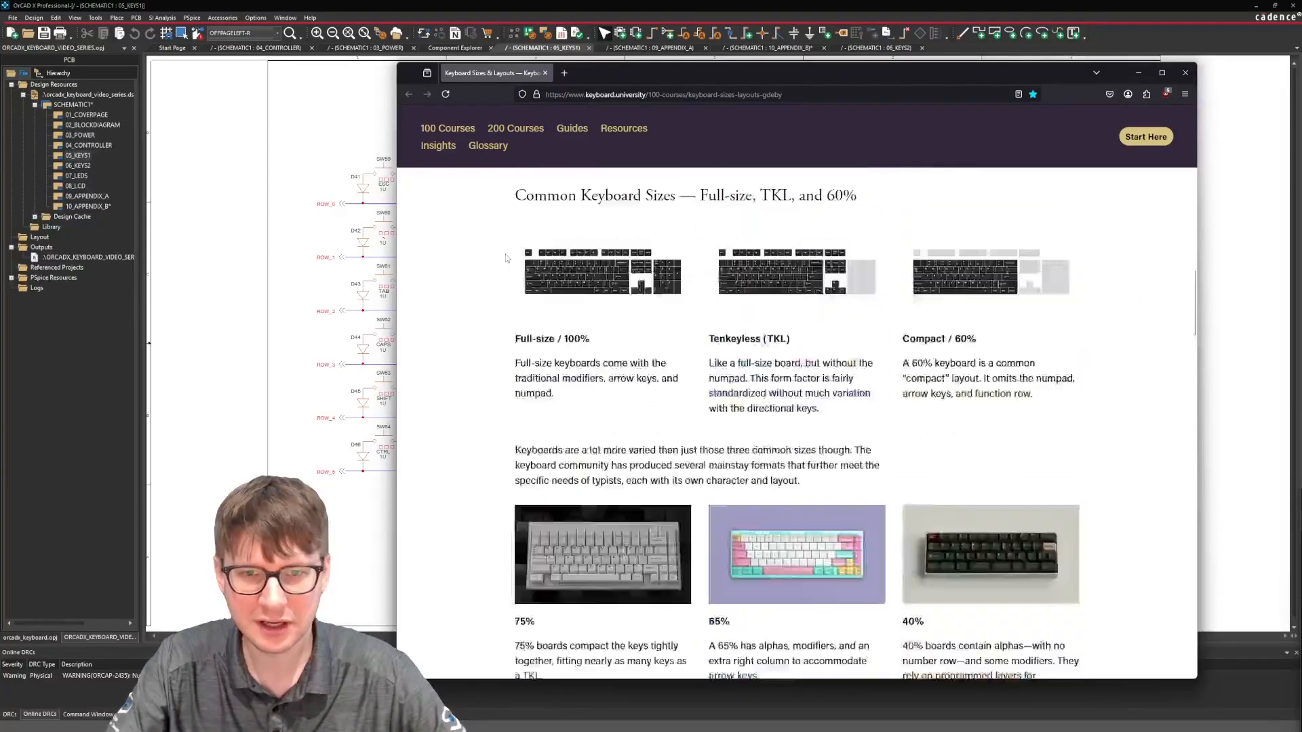
Open the enlarged Full-size / 100% keyboard layout image and reposition the browser window to compare it with the key matrix.
{"action": "scroll", "coordinate": [562, 373], "scroll_direction": "down", "scroll_amount": 2}
{"action": "left_click", "coordinate": [579, 413]}
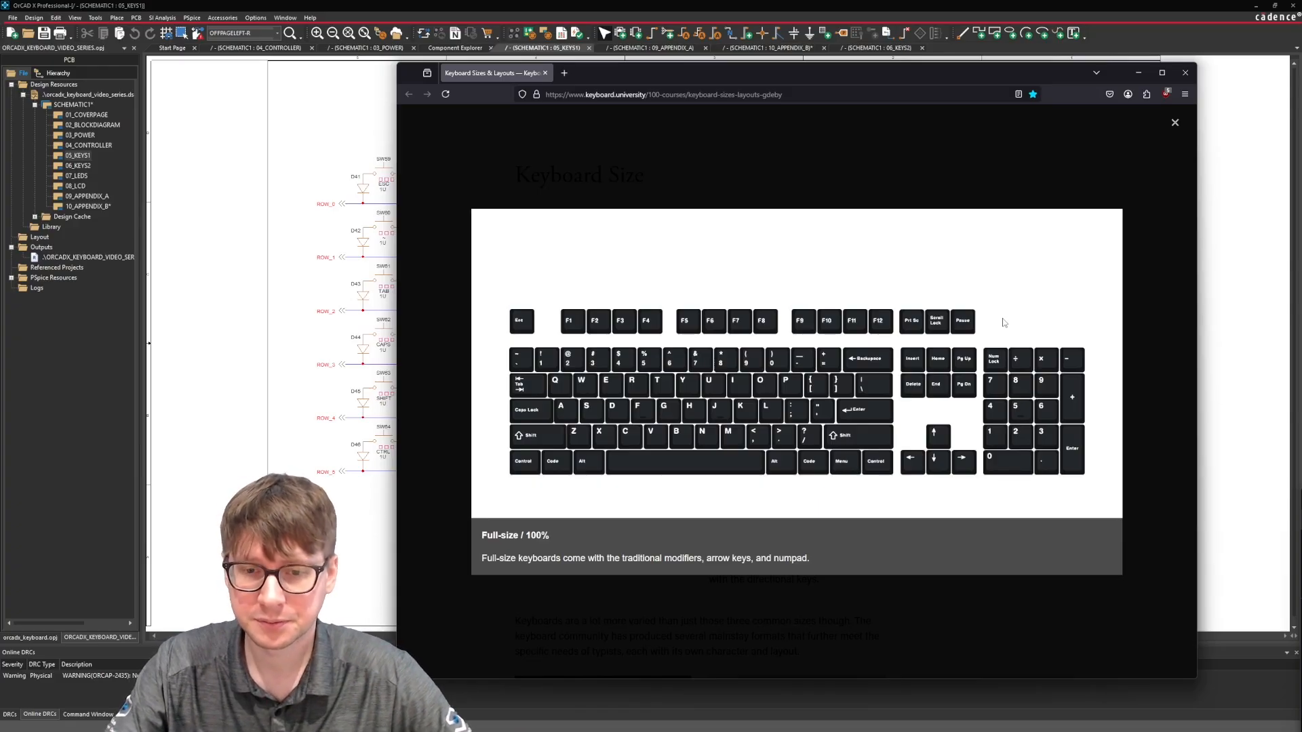
{"action": "left_click_drag", "start_coordinate": [672, 73], "coordinate": [754, 49]}
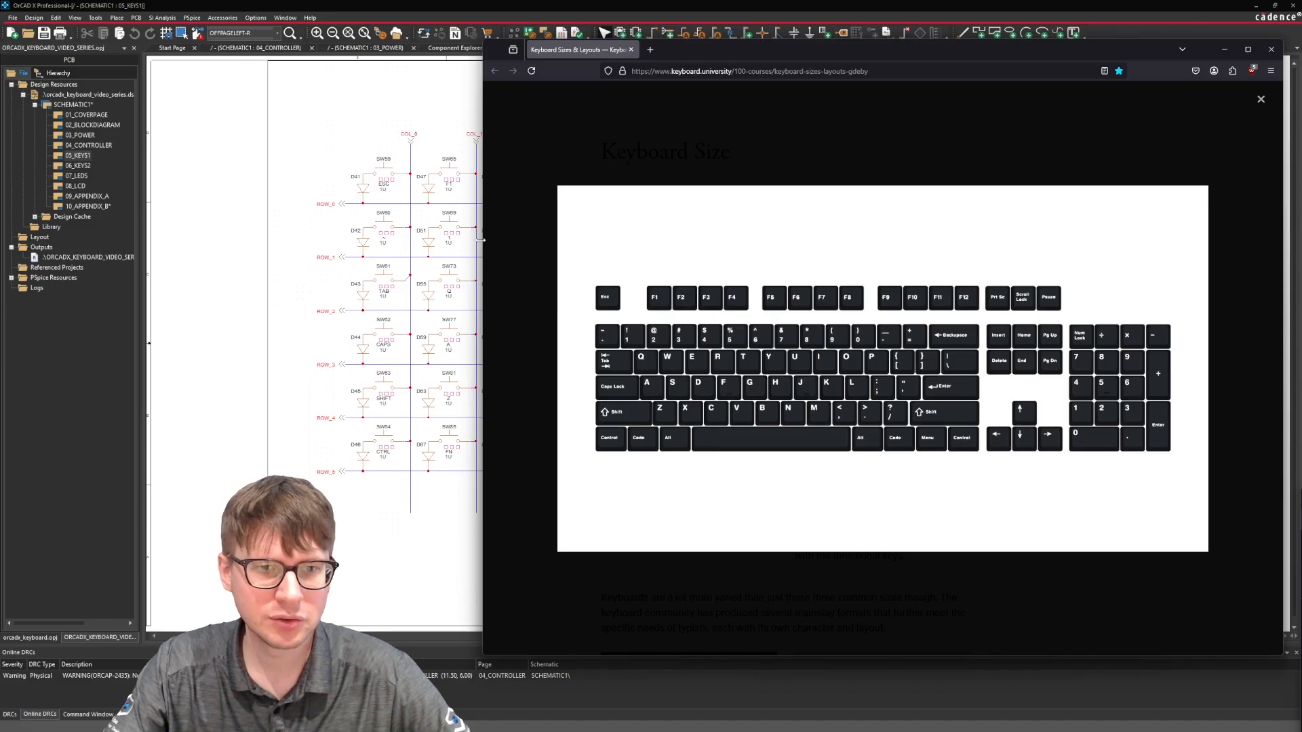
{"action": "left_click_drag", "start_coordinate": [480, 240], "coordinate": [567, 239]}
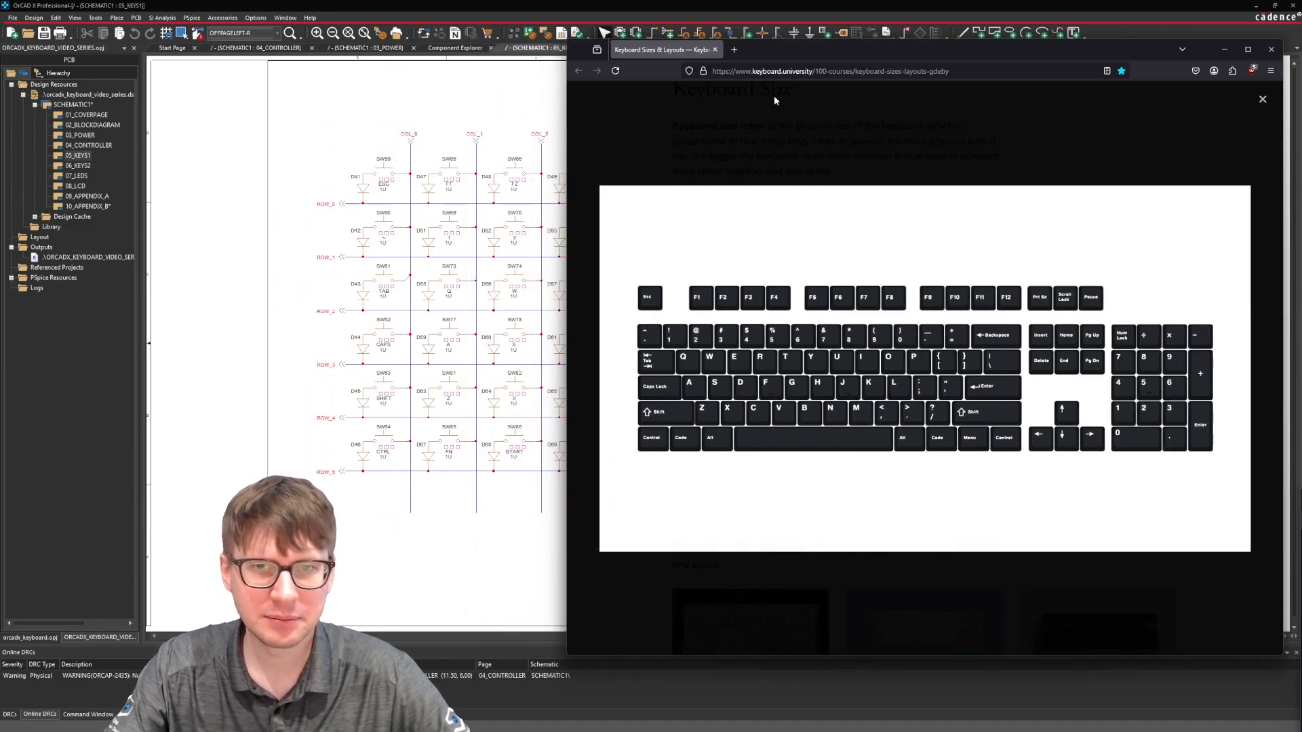
{"action": "left_click_drag", "start_coordinate": [808, 47], "coordinate": [605, 32]}
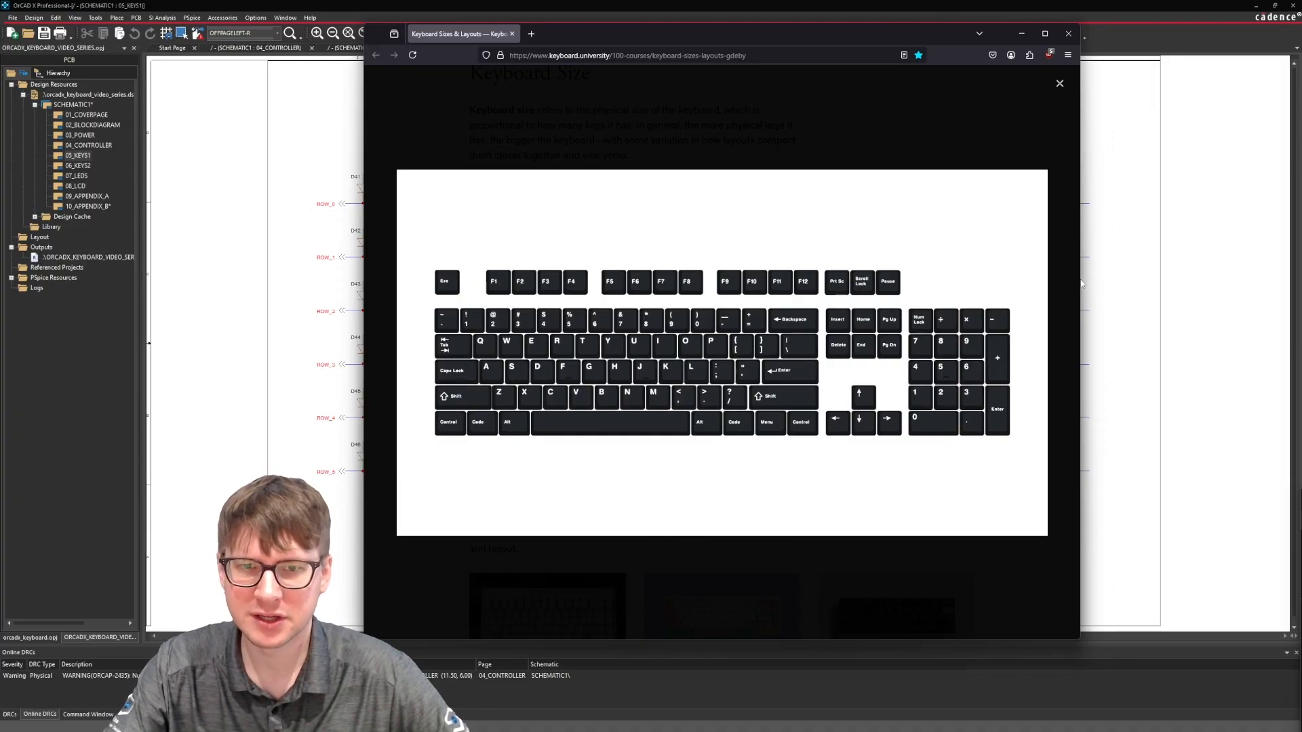
Switch back to OrCAD X and review the key matrices on the 06_KEYS2 and 05_KEYS1 pages.
{"action": "left_click", "coordinate": [1141, 286]}
{"action": "left_click", "coordinate": [85, 164]}
{"action": "double_click", "coordinate": [84, 165]}
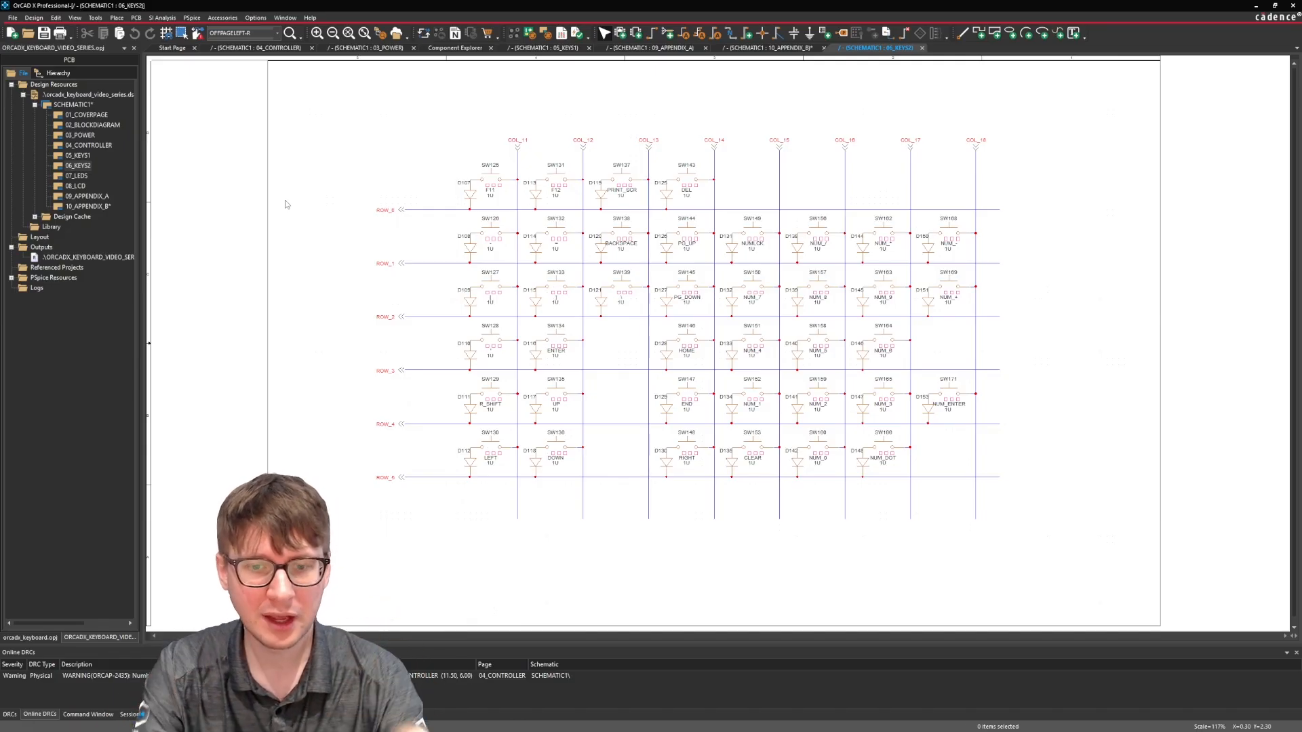
{"action": "double_click", "coordinate": [77, 155]}
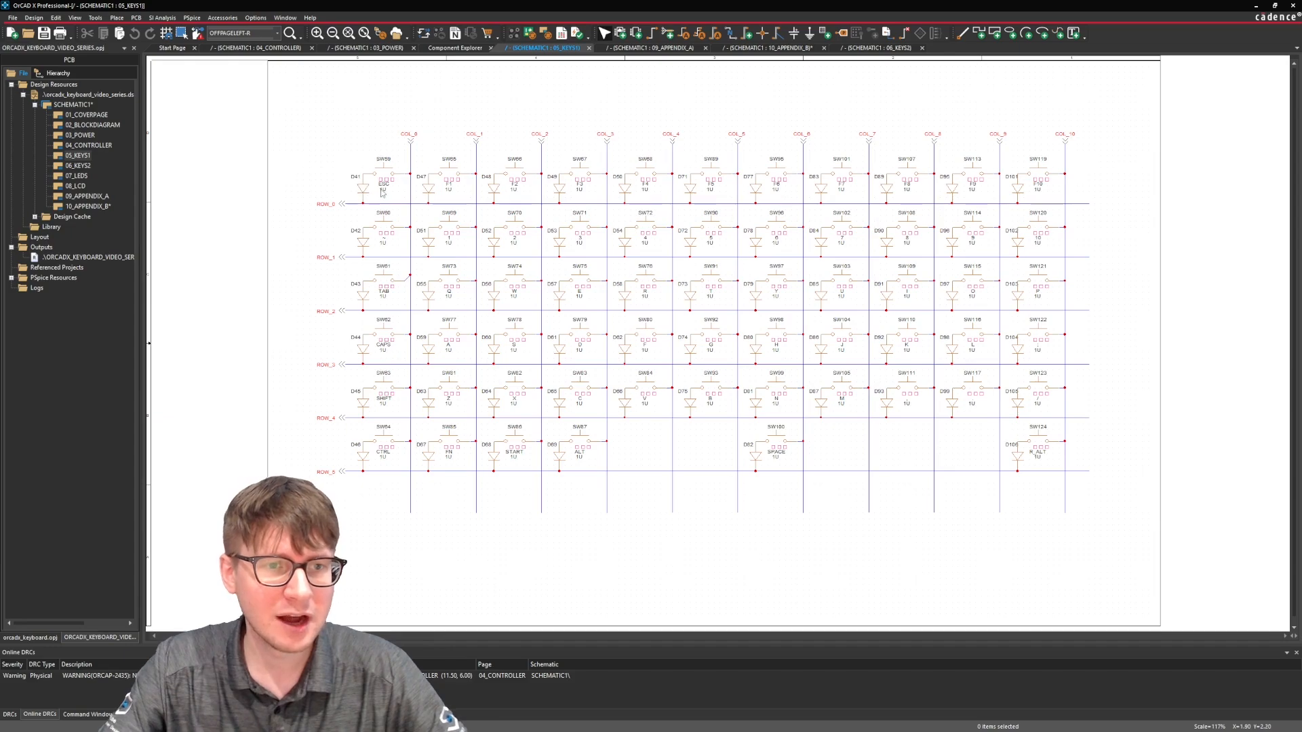
Inspect the display properties of the ESC switch's Unit Length value, and close them without making changes.
{"action": "left_click", "coordinate": [383, 190]}
{"action": "double_click", "coordinate": [384, 191]}
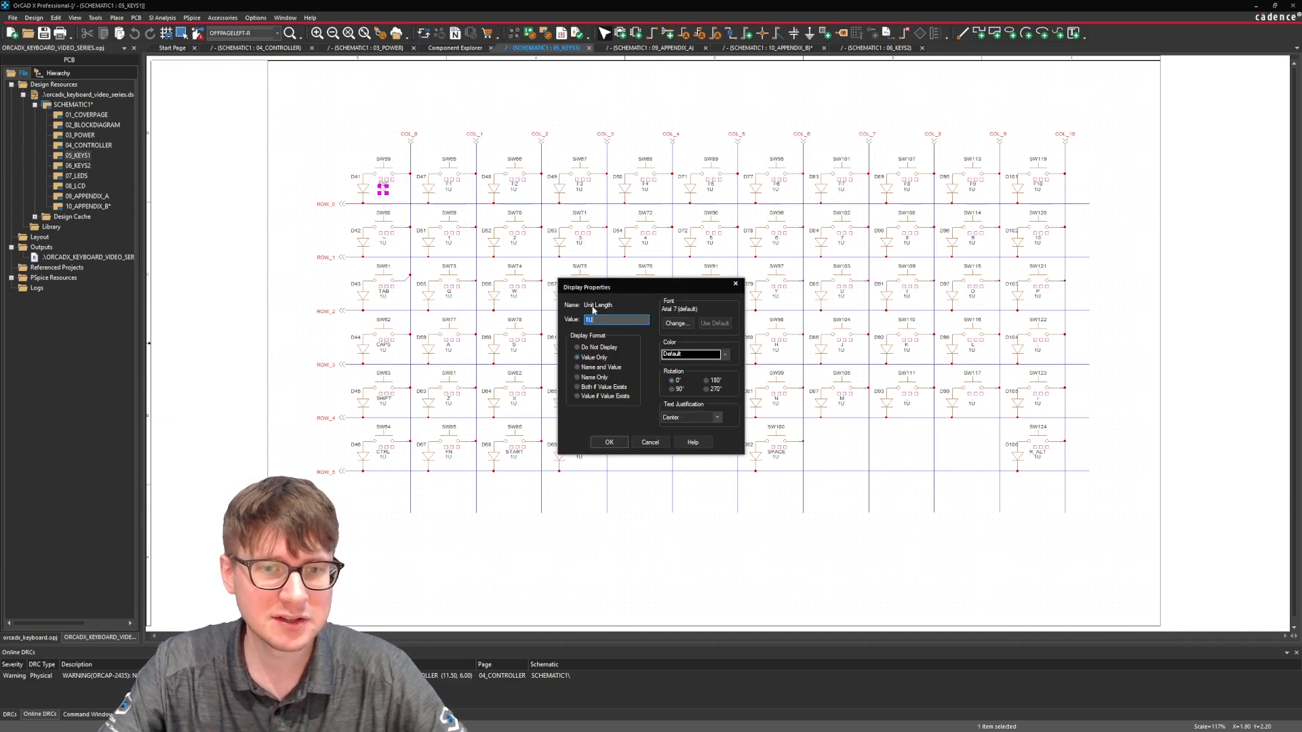
{"action": "left_click", "coordinate": [735, 283]}
{"action": "left_click", "coordinate": [709, 531]}
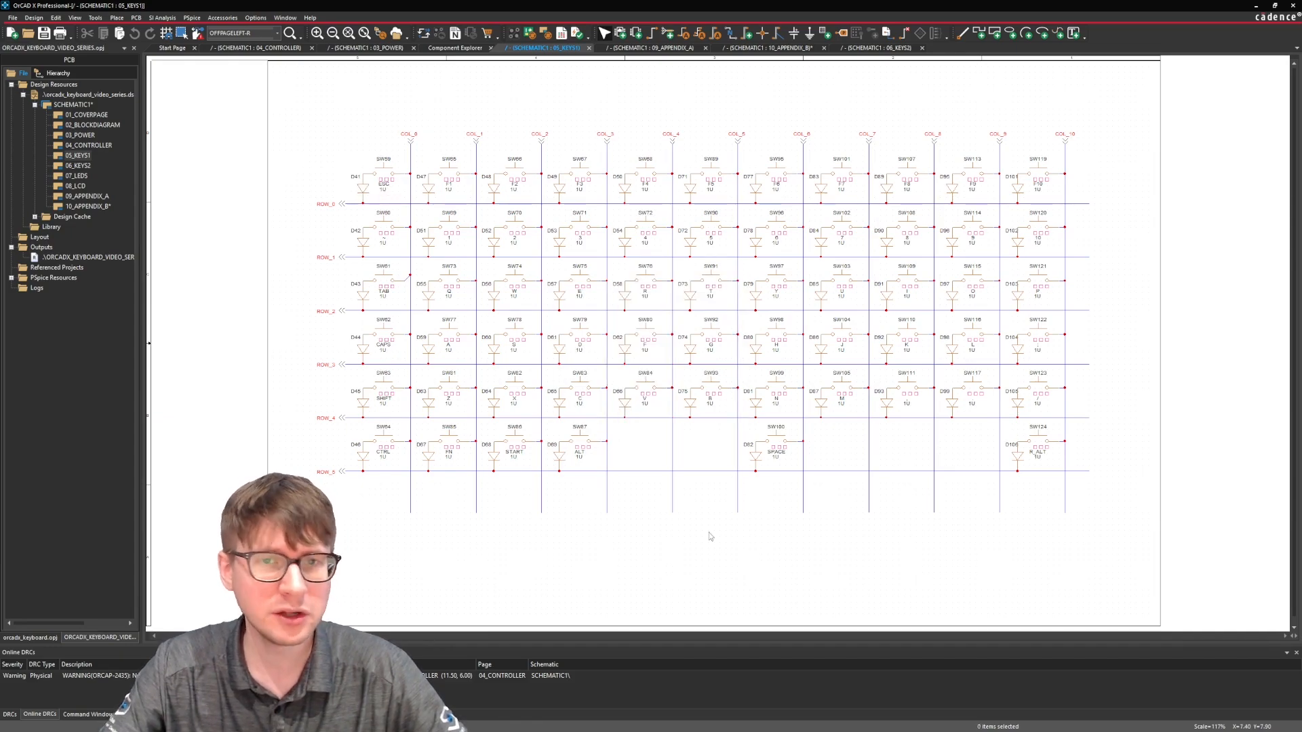